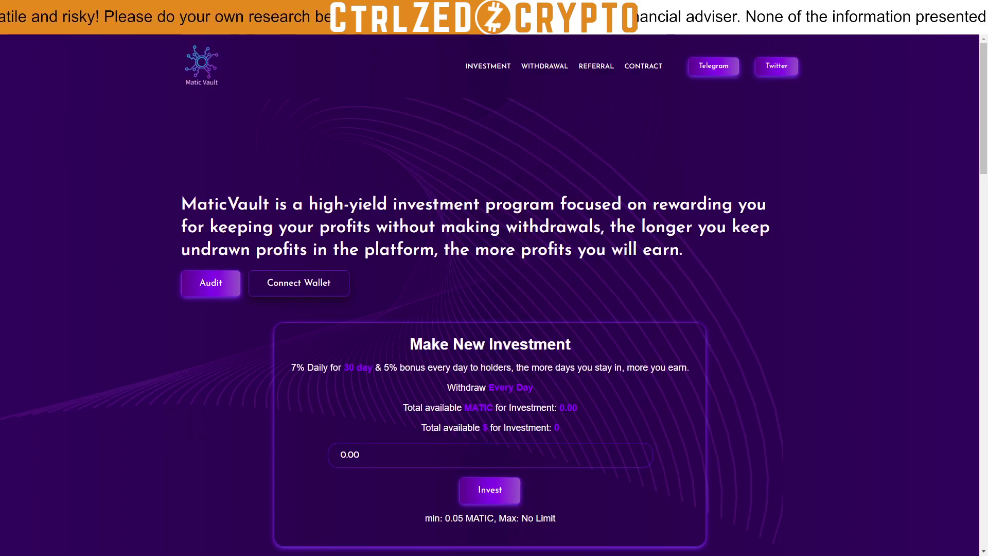
# - Look over the MaticVault page, covering the investment terms, the calculator, the withdrawal section and the referral rewards
pyautogui.click(711, 23)
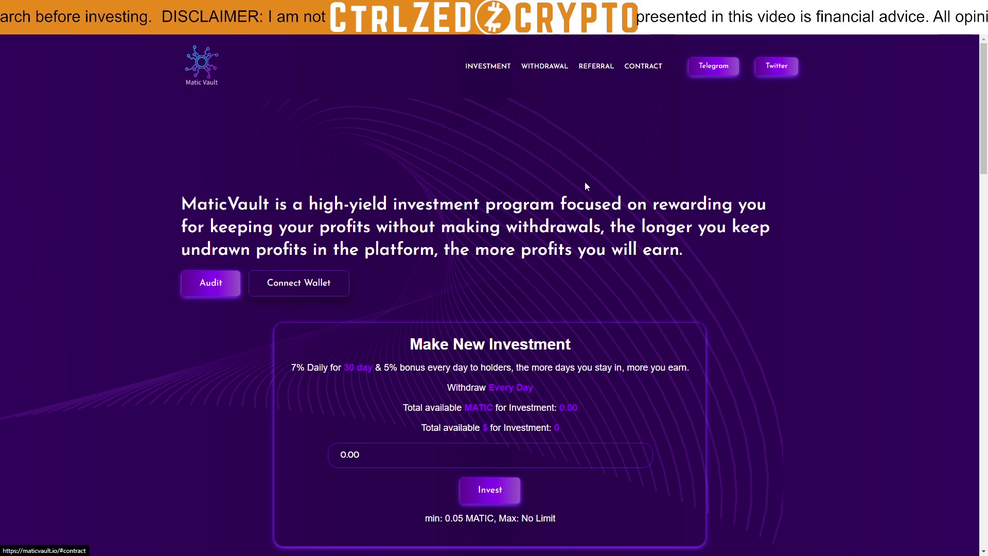
pyautogui.scroll(-4, 585, 183)
pyautogui.scroll(-4, 585, 195)
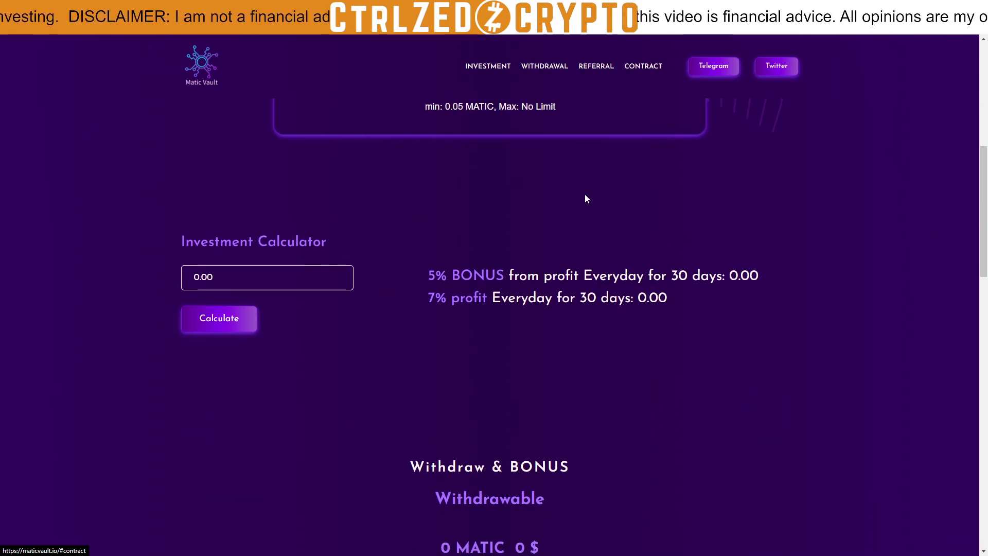
pyautogui.scroll(-2, 585, 197)
pyautogui.scroll(-5, 587, 201)
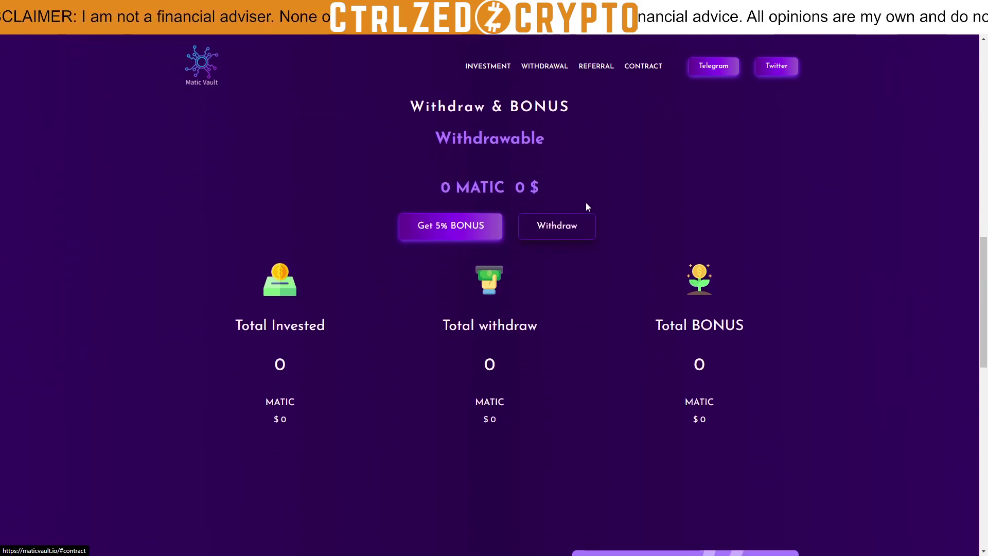
pyautogui.press('Home')
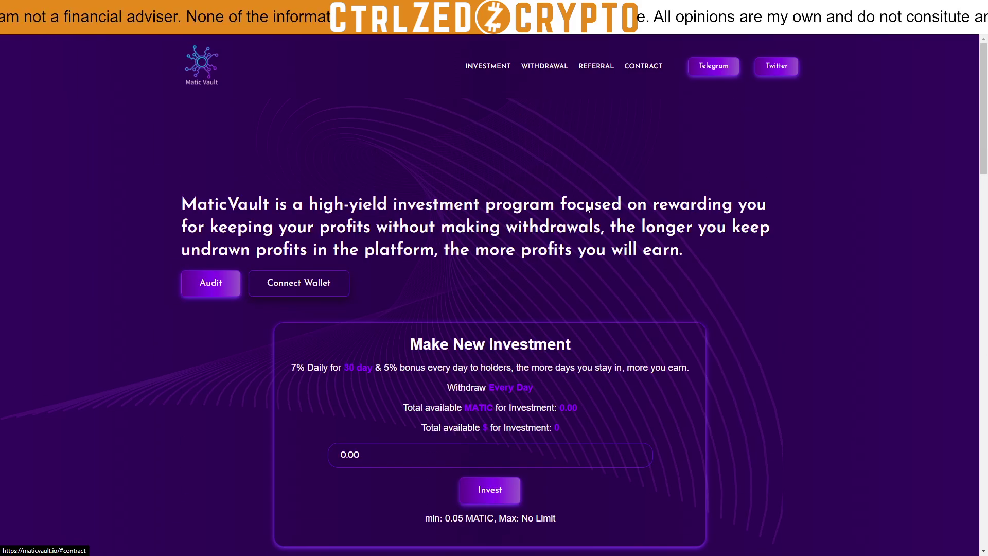
pyautogui.scroll(-2, 587, 205)
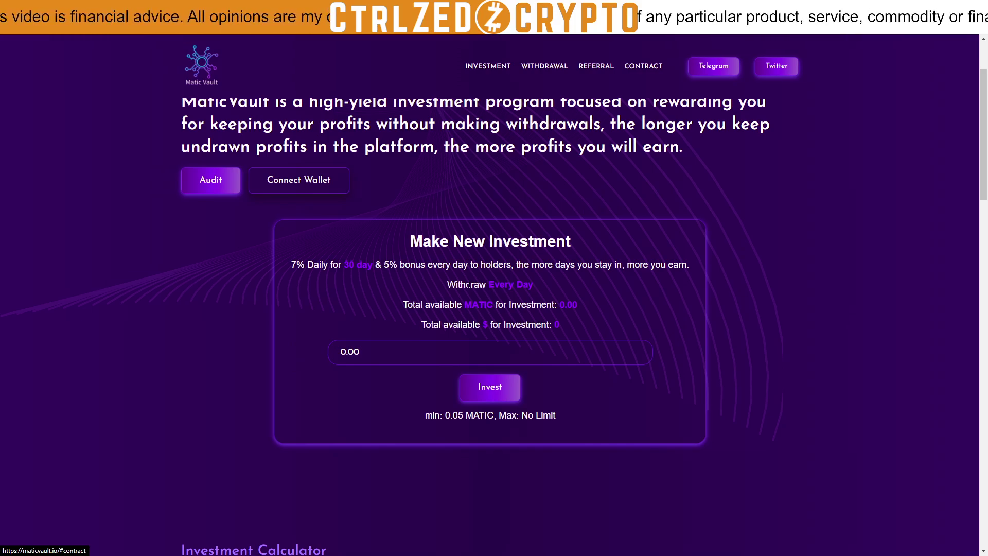
pyautogui.moveTo(468, 284); pyautogui.dragTo(566, 326)
pyautogui.scroll(-6, 566, 326)
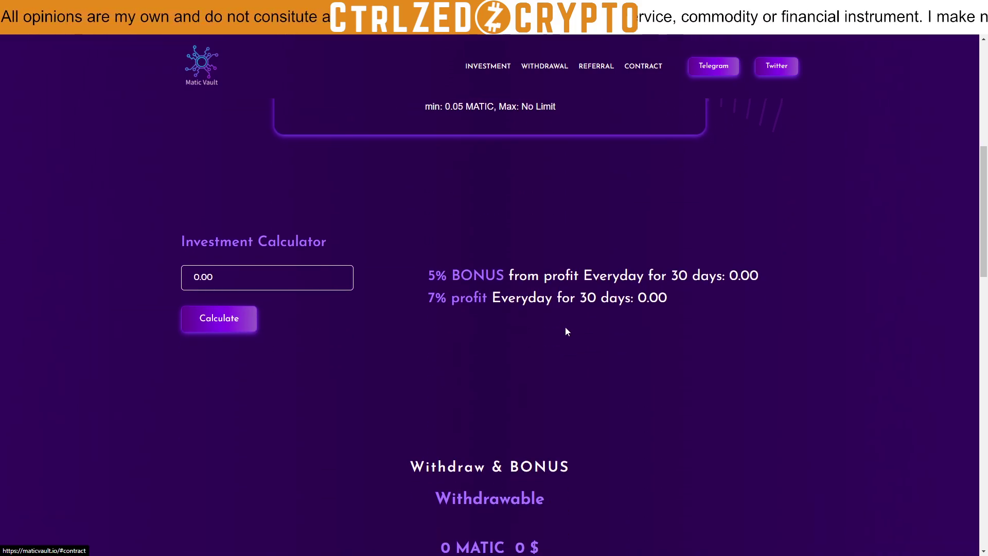
pyautogui.scroll(-5, 566, 331)
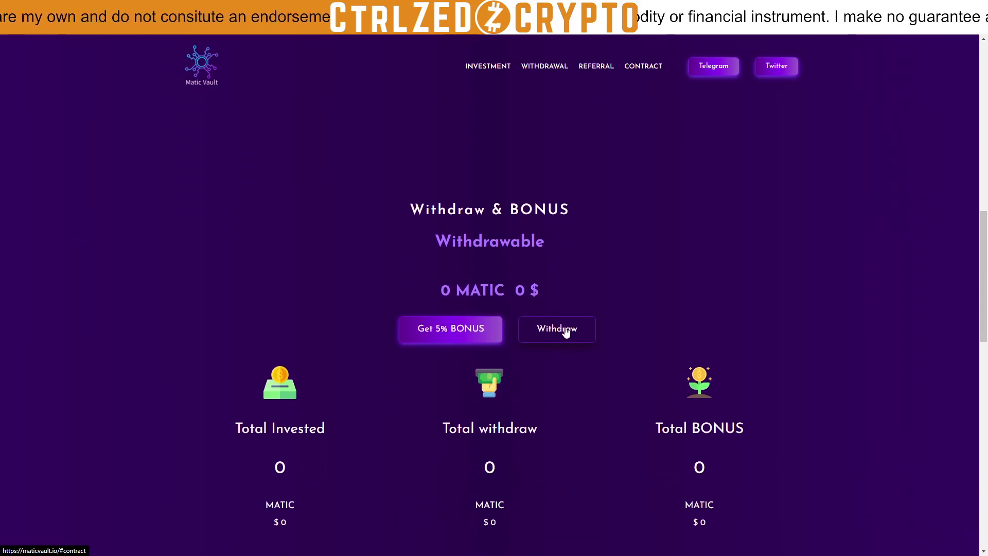
pyautogui.scroll(-7, 565, 331)
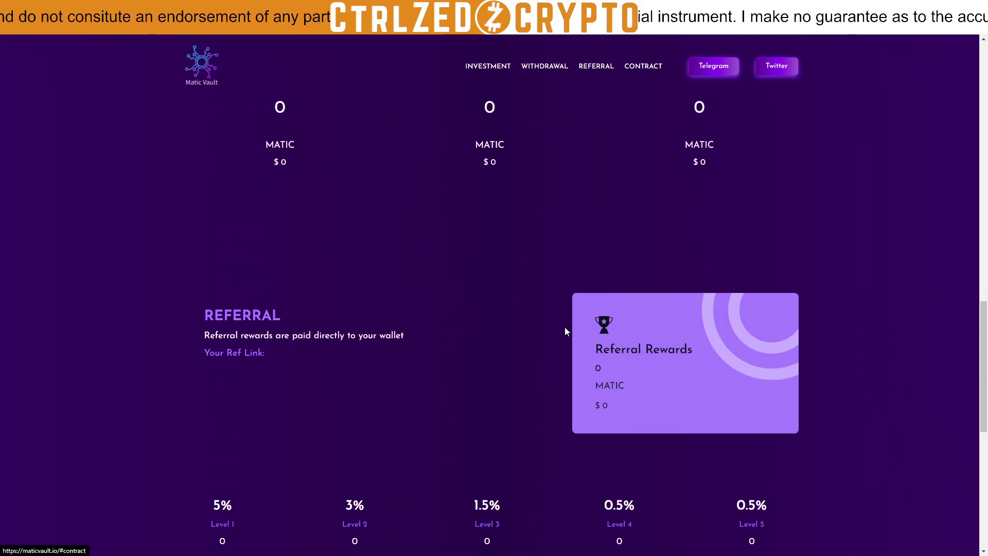
pyautogui.scroll(7, 565, 326)
pyautogui.scroll(5, 558, 327)
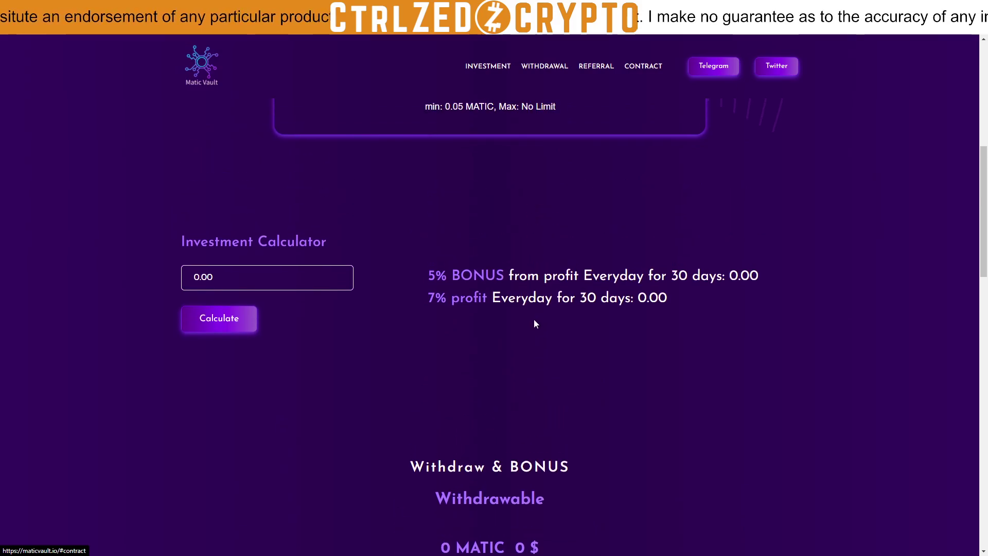
pyautogui.scroll(8, 469, 336)
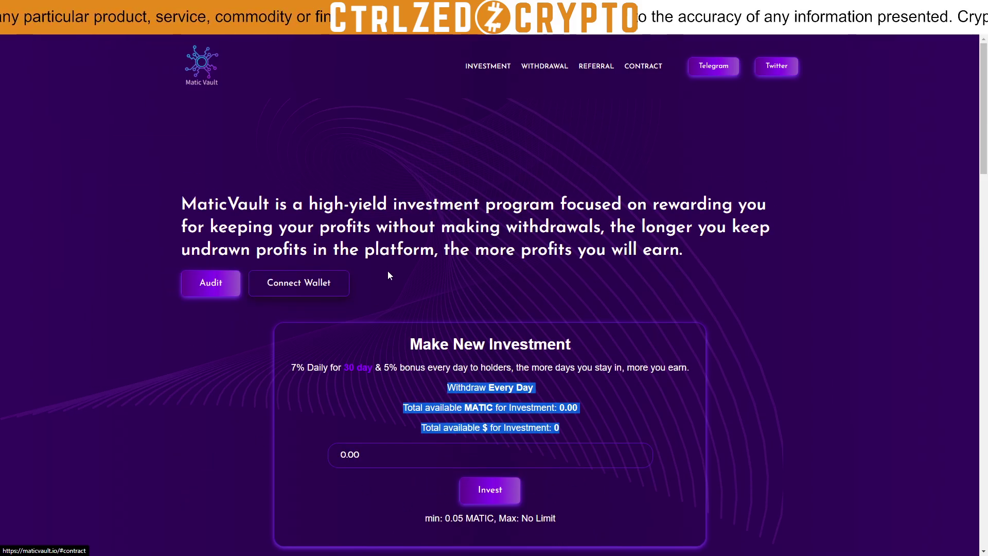
# - Examine MaticVault's daily profit terms, the bonus and profit lines beside the Investment Calculator, and the Withdraw & BONUS section
pyautogui.scroll(-1, 194, 470)
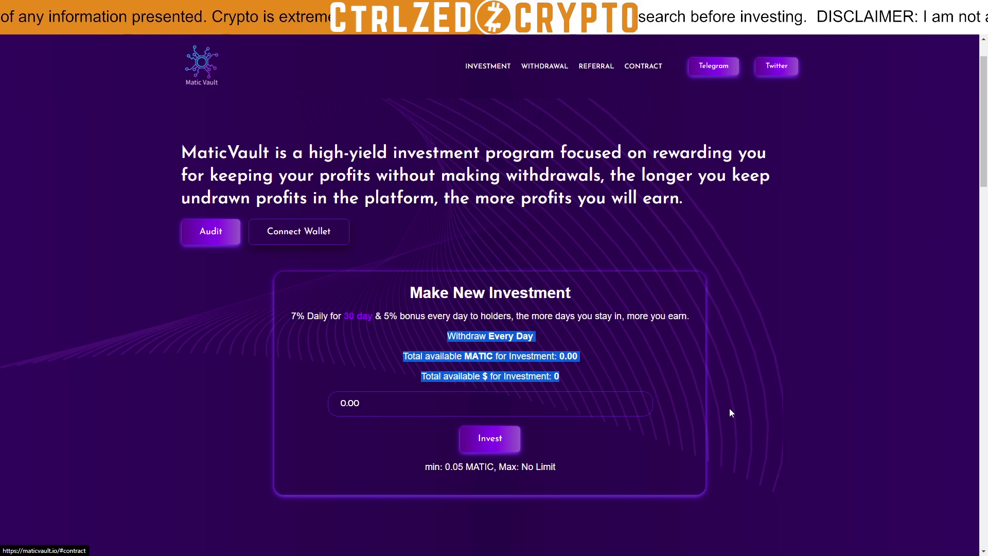
pyautogui.click(706, 387)
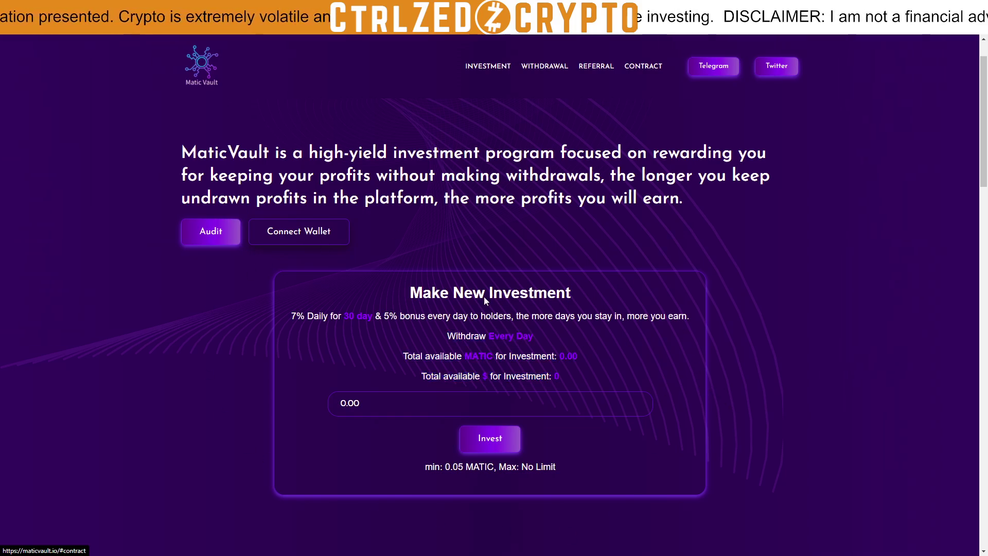
pyautogui.scroll(-3, 546, 346)
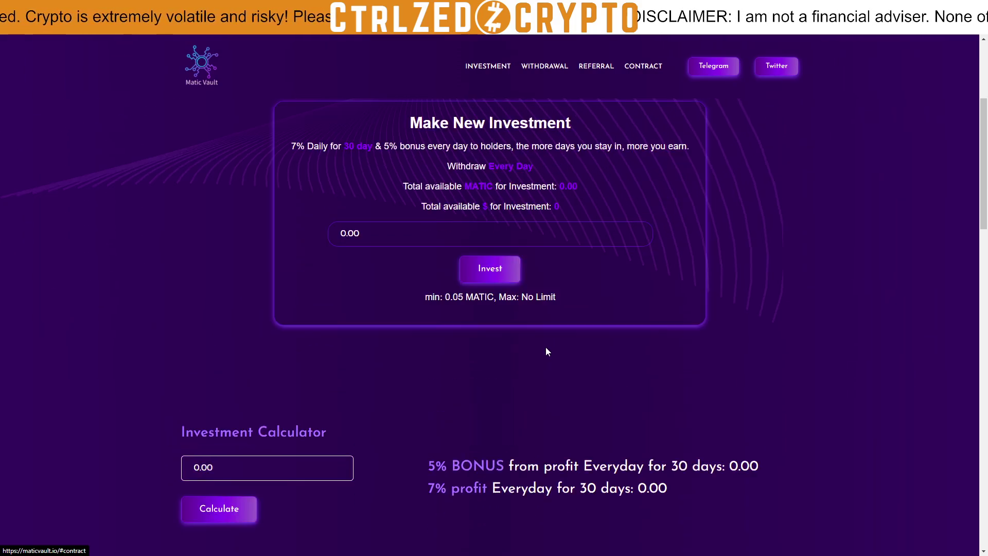
pyautogui.scroll(4, 547, 350)
pyautogui.scroll(-4, 448, 306)
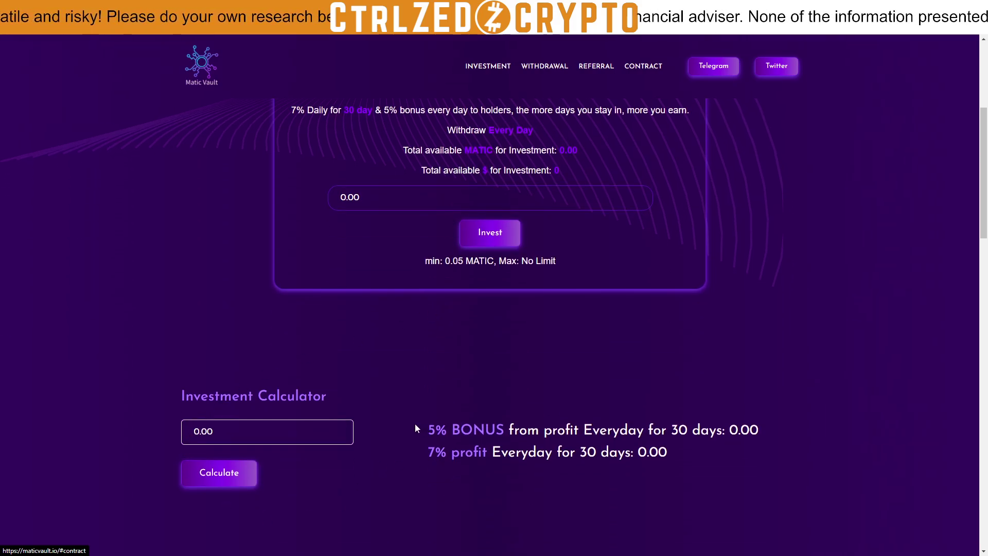
pyautogui.moveTo(415, 424); pyautogui.dragTo(706, 450)
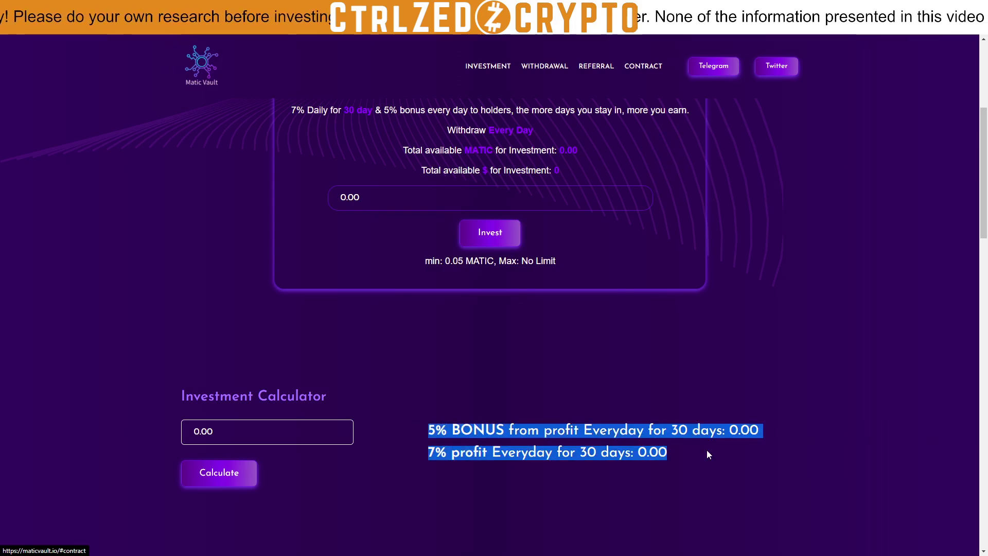
pyautogui.click(706, 450)
pyautogui.scroll(-4, 706, 450)
pyautogui.scroll(-1, 708, 453)
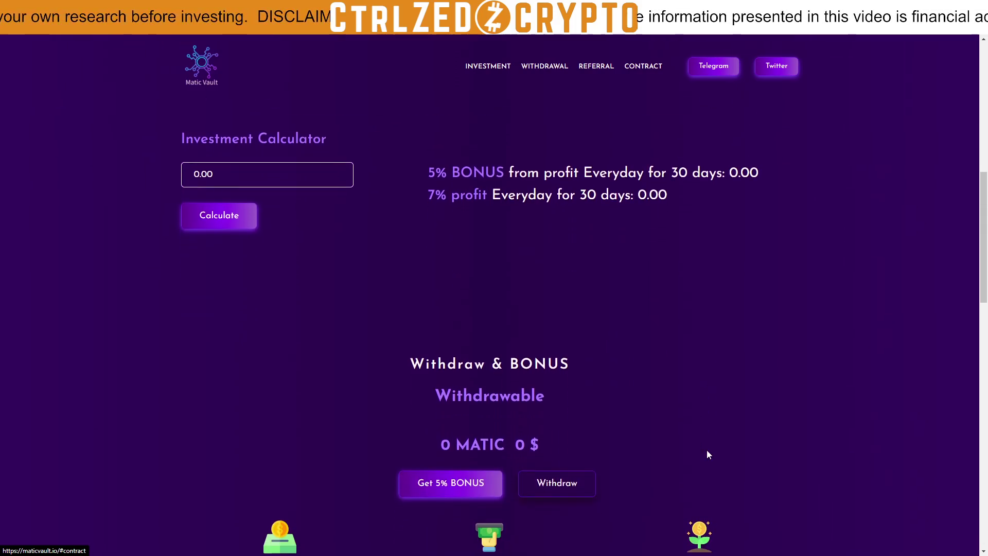
pyautogui.scroll(-2, 707, 451)
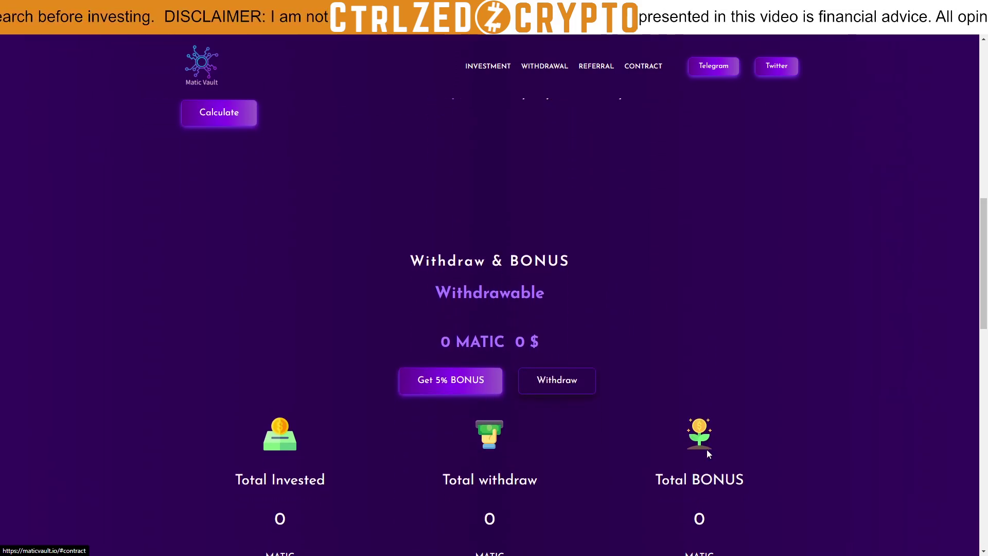
pyautogui.scroll(8, 706, 450)
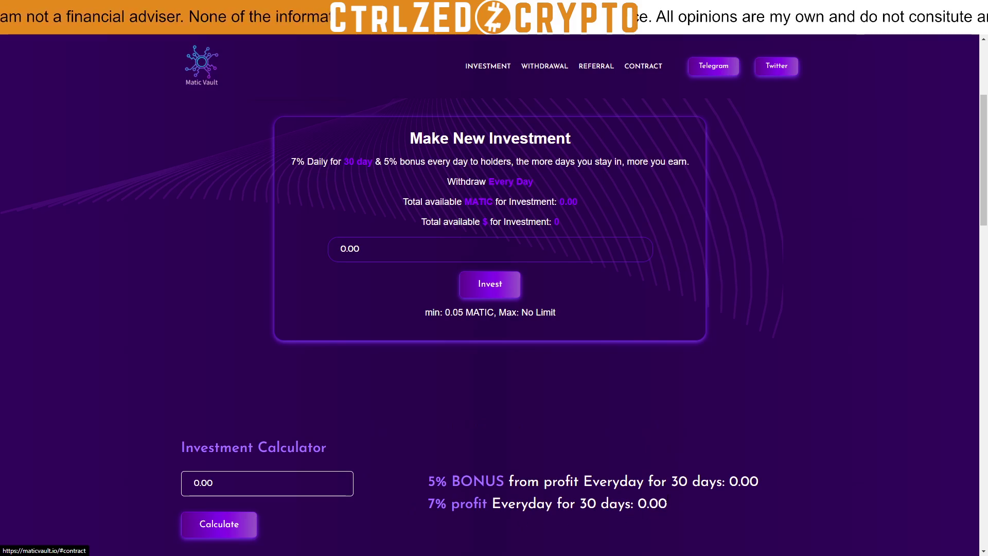
pyautogui.scroll(4, 666, 504)
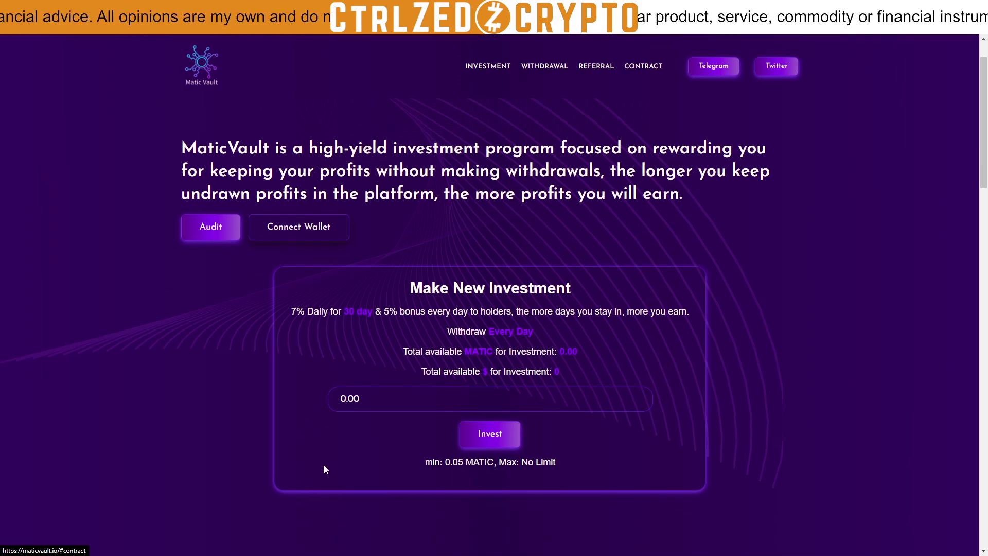
pyautogui.scroll(-8, 324, 467)
pyautogui.scroll(8, 572, 520)
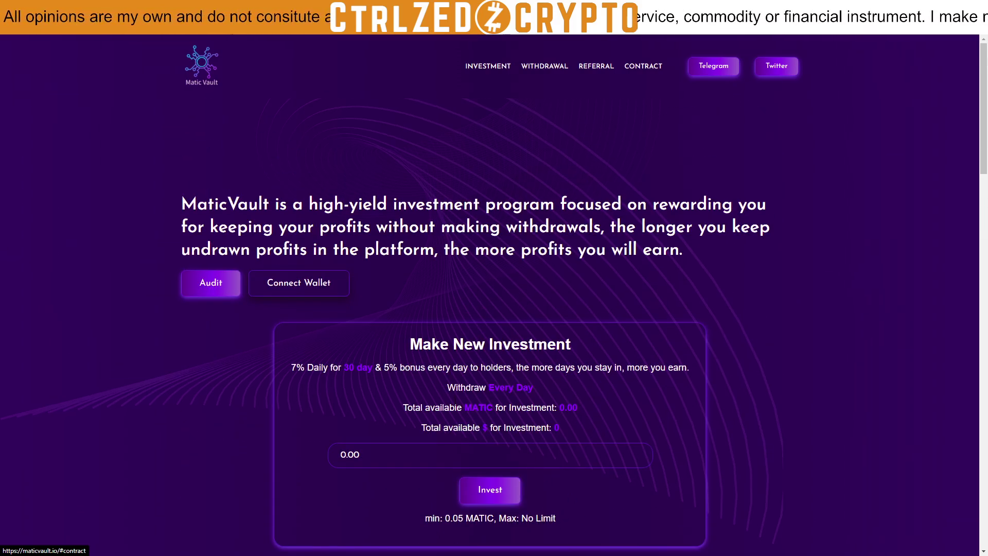
pyautogui.scroll(-10, 443, 366)
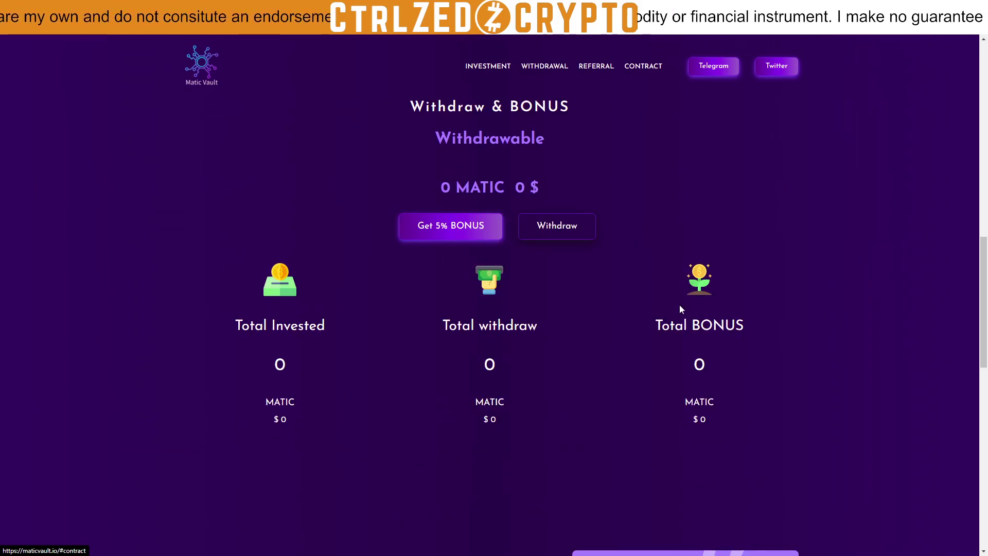
pyautogui.scroll(10, 680, 306)
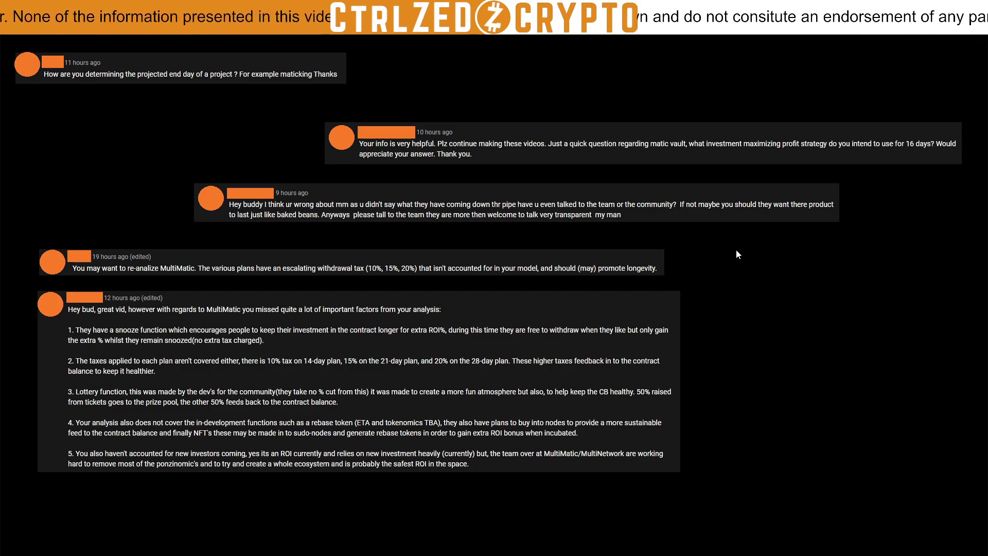
# - Enlarge the page of viewer comments and read through to the MultiMatic feedback
pyautogui.hotkey('ctrl', '+')
pyautogui.hotkey('ctrl', '+')
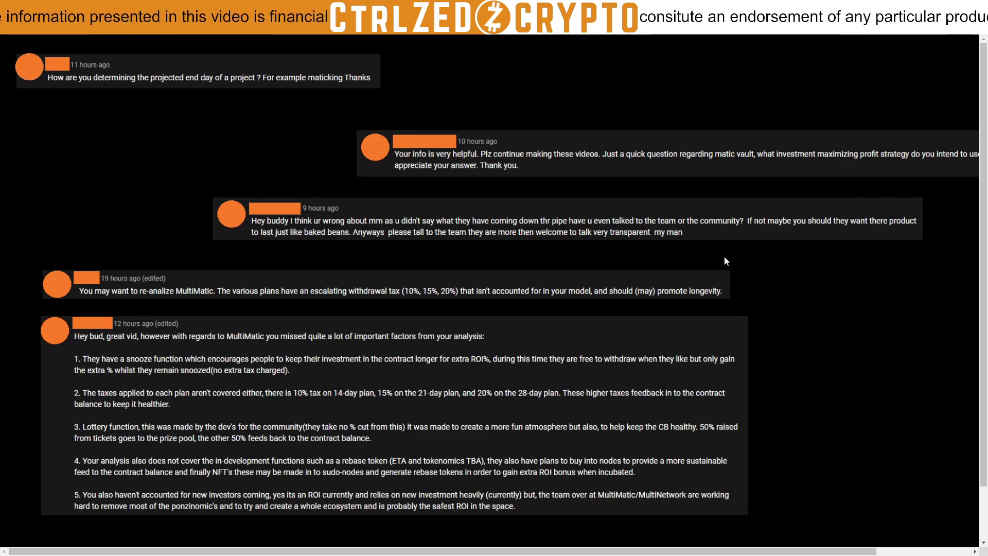
pyautogui.scroll(-3, 701, 259)
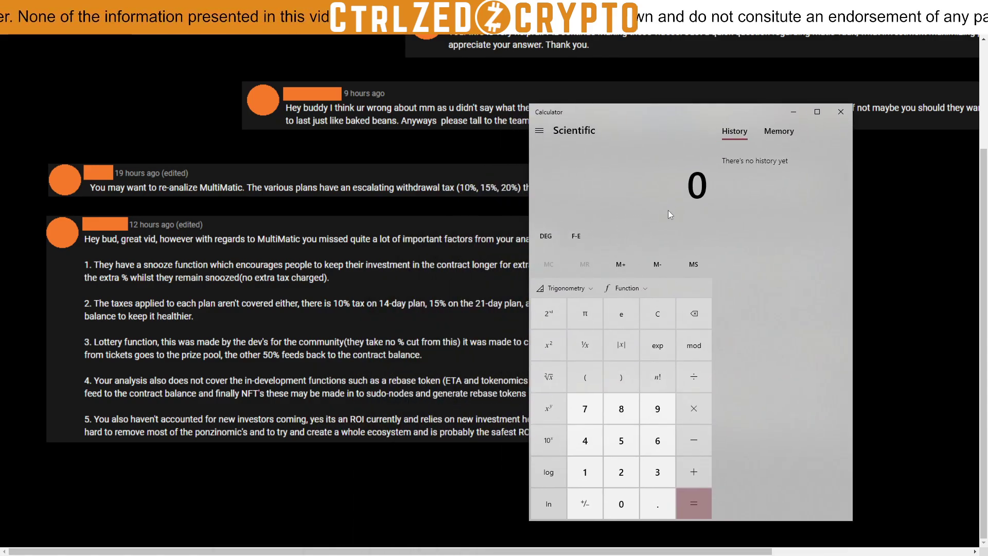
# - Enter 10 in the calculator and shift its window away from the MultiMatic comments
pyautogui.write('10')
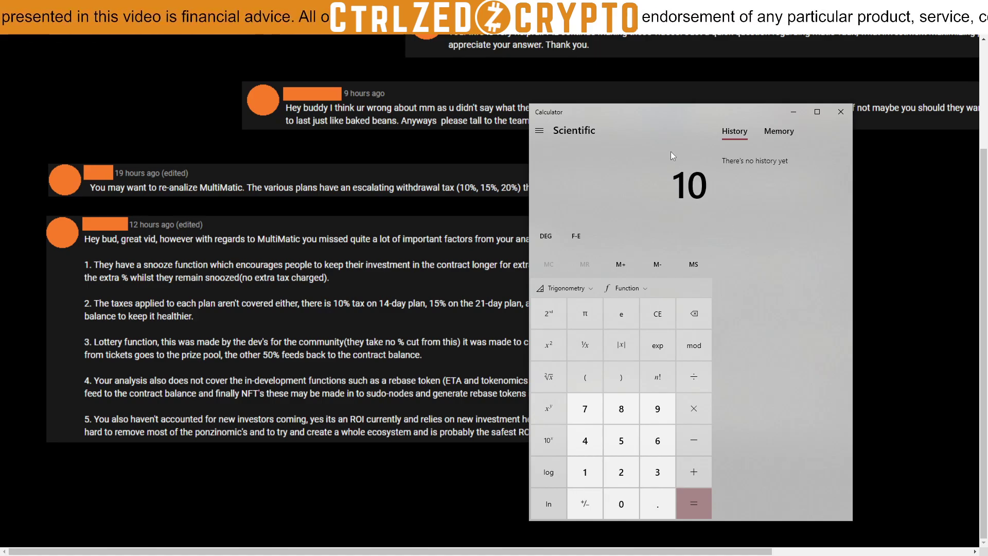
pyautogui.moveTo(651, 109); pyautogui.dragTo(714, 108)
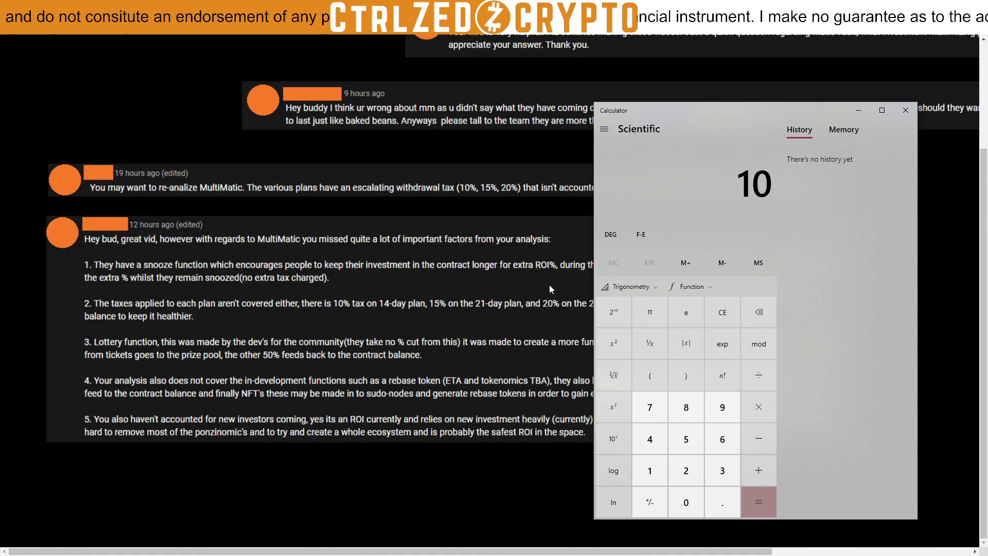
pyautogui.moveTo(694, 122)
pyautogui.mouseDown()
pyautogui.moveTo(801, 111)
pyautogui.moveTo(683, 114)
pyautogui.mouseUp()
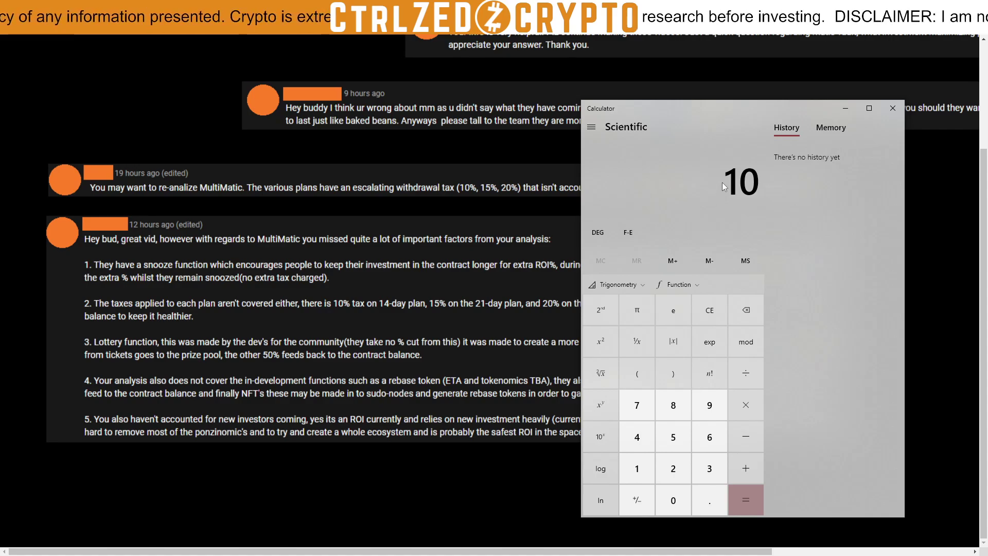
# - Multiply the 10 by 0.9 and move the calculator window off the viewer comments
pyautogui.hotkey('ctrl', 'c')
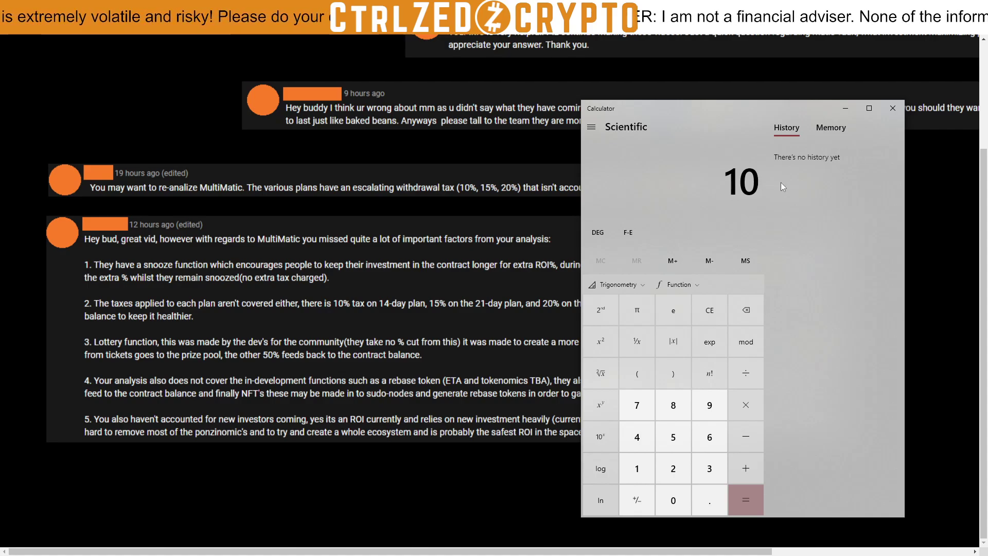
pyautogui.hotkey('ctrl', 'c')
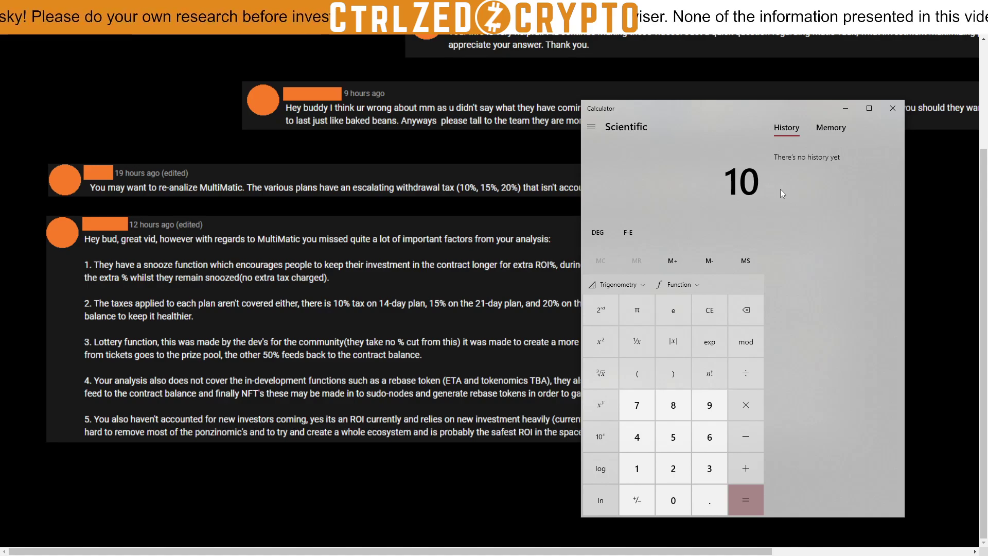
pyautogui.press('*')
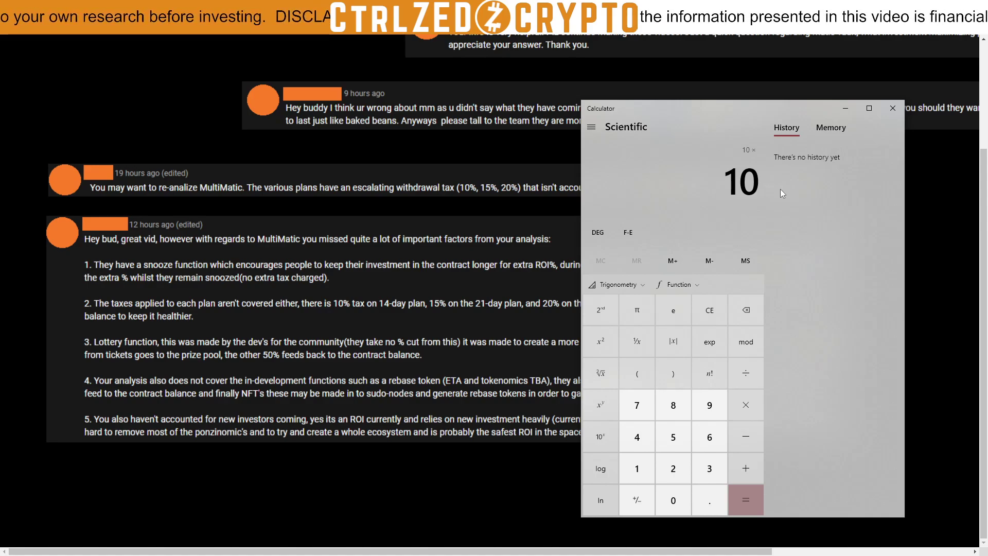
pyautogui.press('.')
pyautogui.press('9')
pyautogui.press('Return')
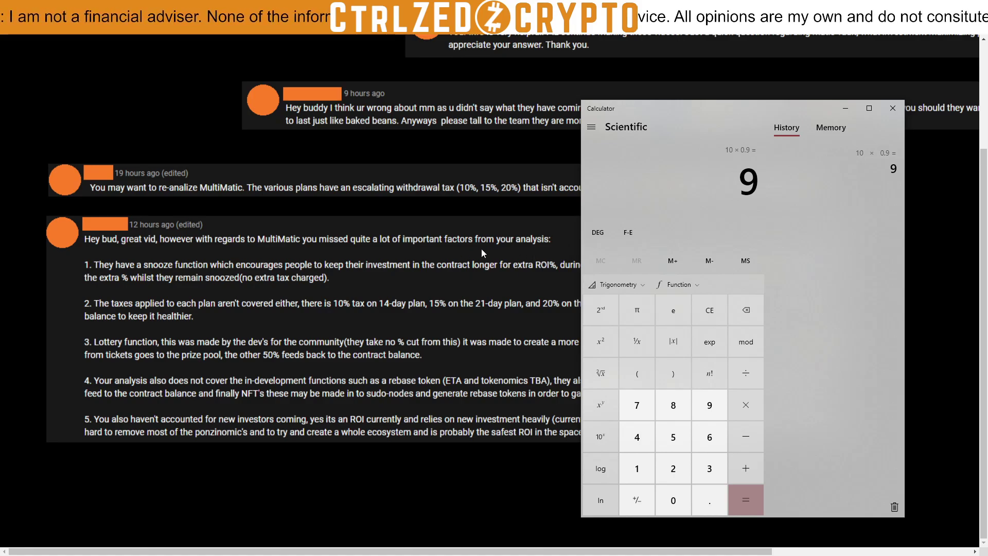
pyautogui.moveTo(690, 110); pyautogui.dragTo(672, 555)
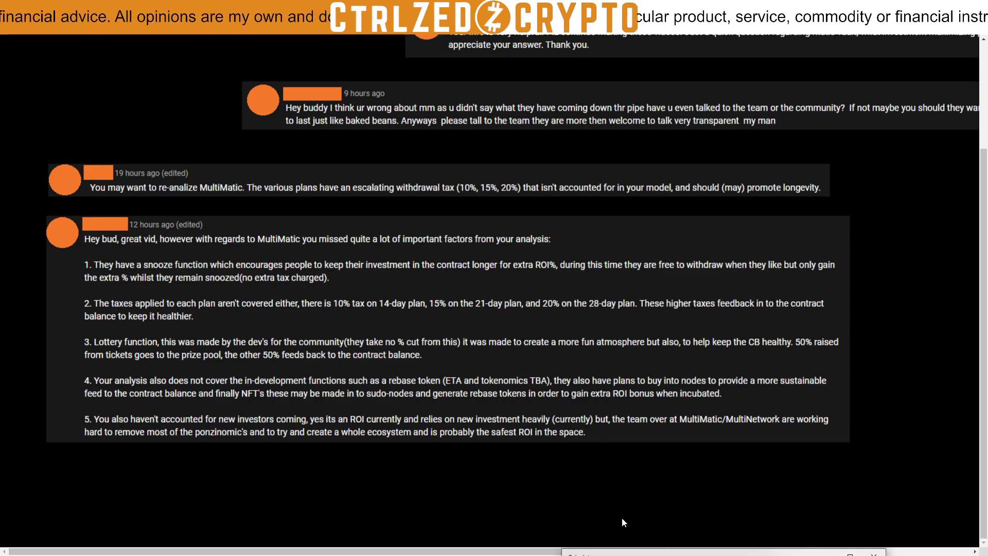
pyautogui.moveTo(710, 552); pyautogui.dragTo(736, 555)
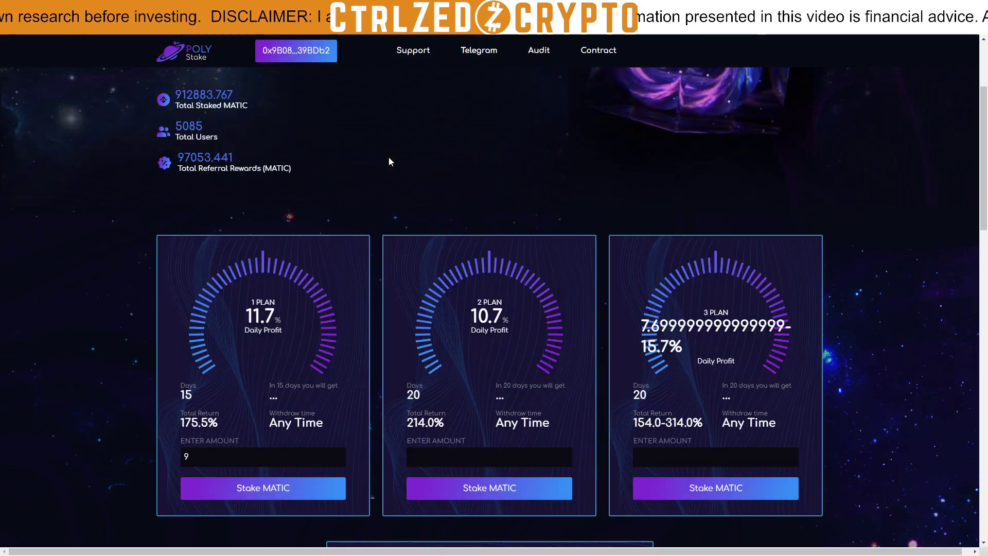
# - Examine Poly Stake's four staking plans along with the bonus, minimum deposit, withdrawal and referral terms
pyautogui.scroll(-7, 391, 160)
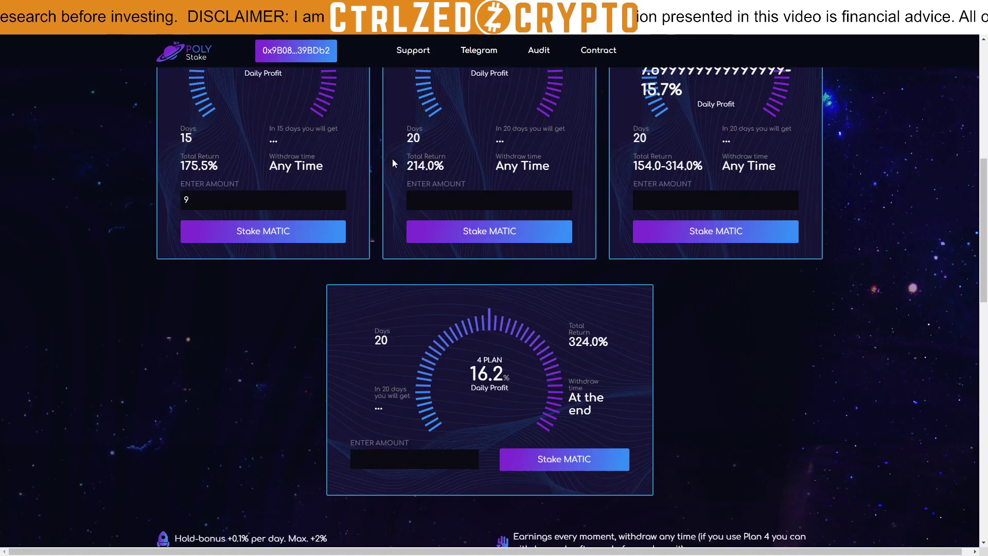
pyautogui.scroll(2, 572, 257)
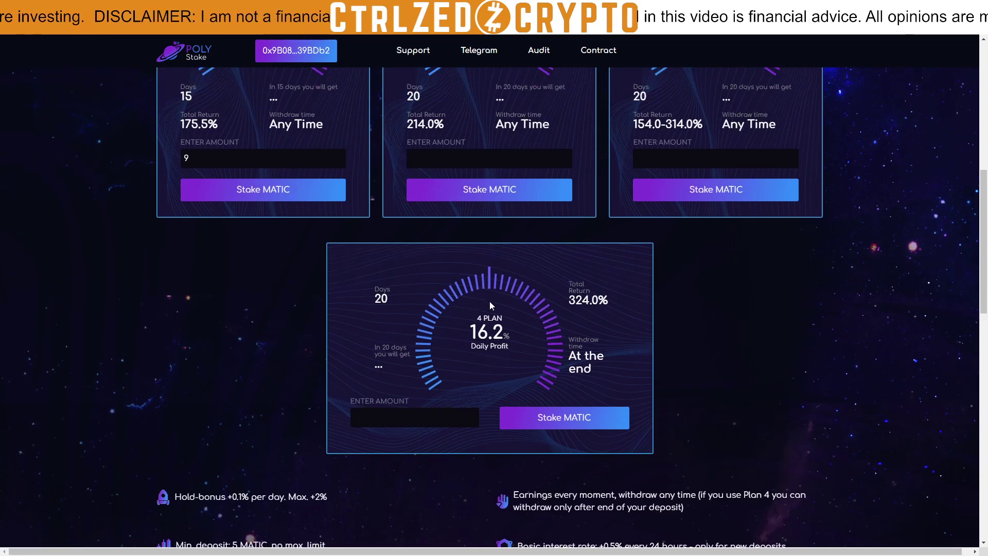
pyautogui.scroll(5, 580, 302)
pyautogui.scroll(-14, 580, 301)
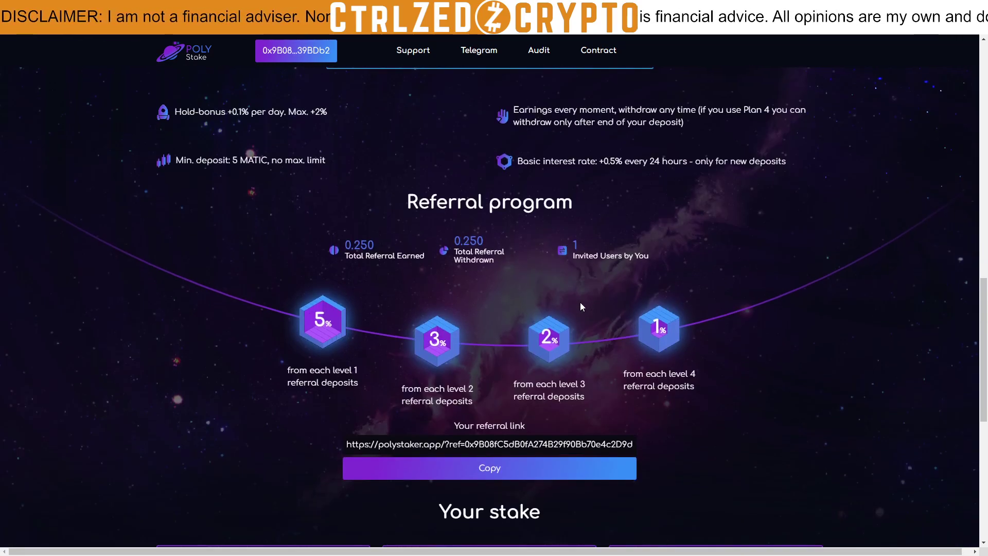
pyautogui.scroll(17, 436, 197)
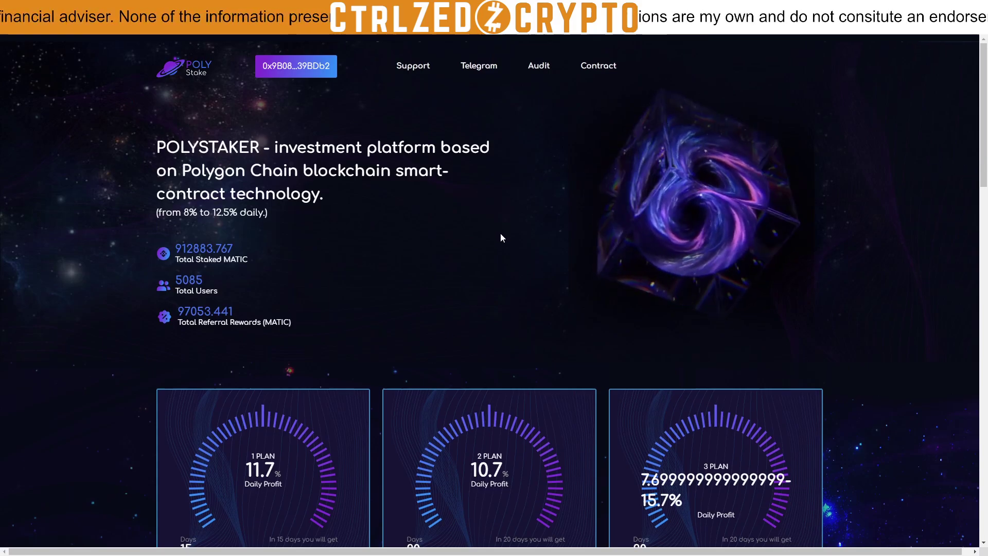
pyautogui.scroll(-10, 503, 236)
pyautogui.scroll(2, 536, 242)
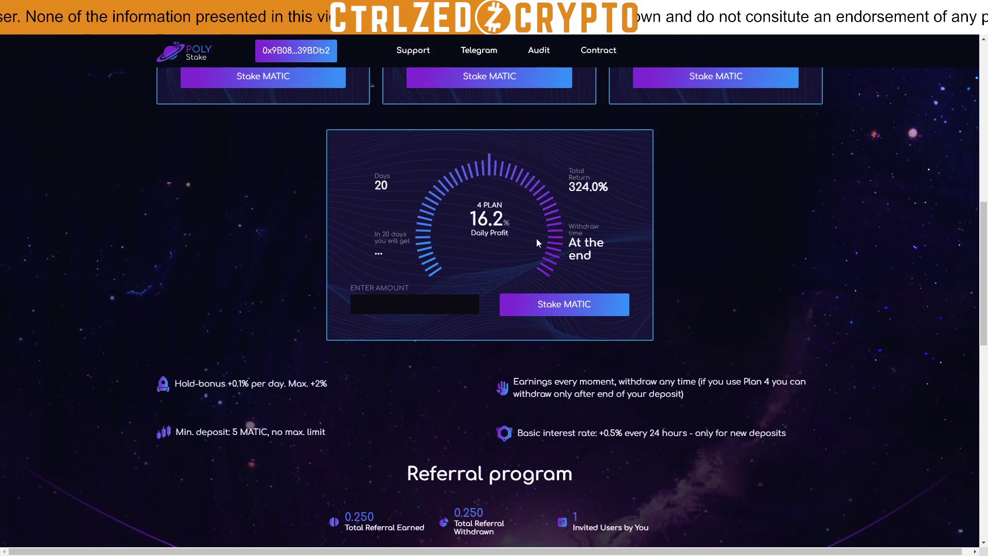
# - Review the Your stake section on Poly Stake, including the hold bonus, reinvestment options and the active Plan 1 deposit
pyautogui.scroll(-8, 536, 242)
pyautogui.scroll(-2, 536, 242)
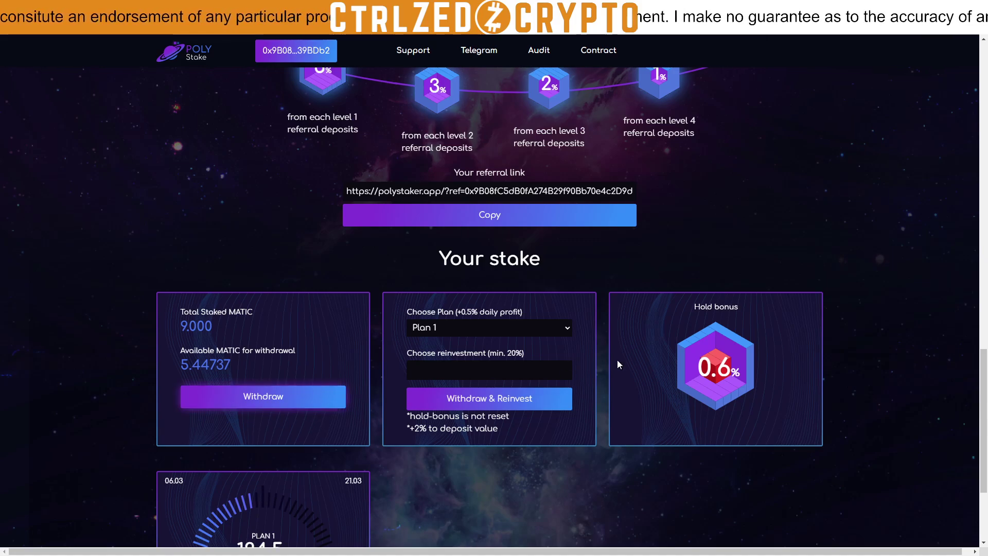
pyautogui.scroll(-2, 698, 278)
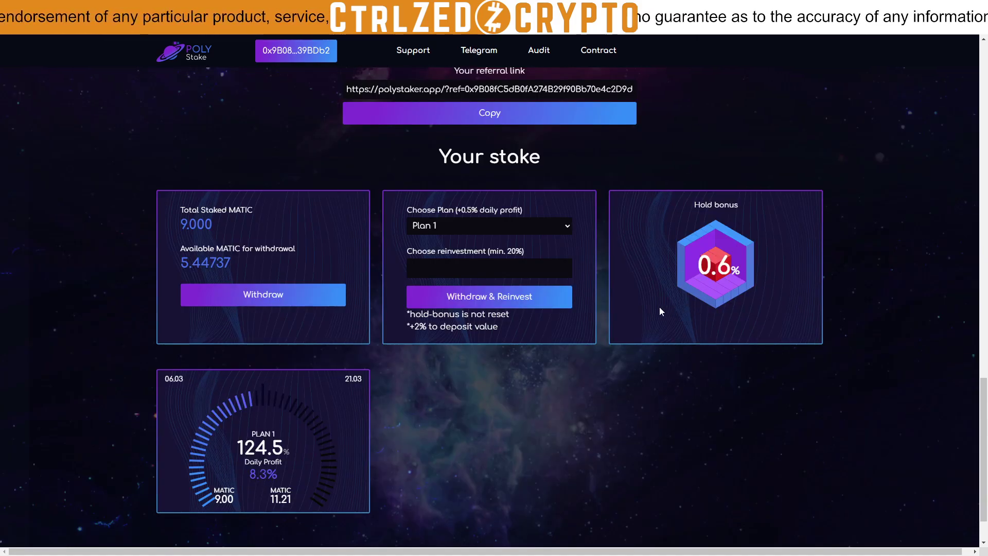
pyautogui.scroll(10, 675, 284)
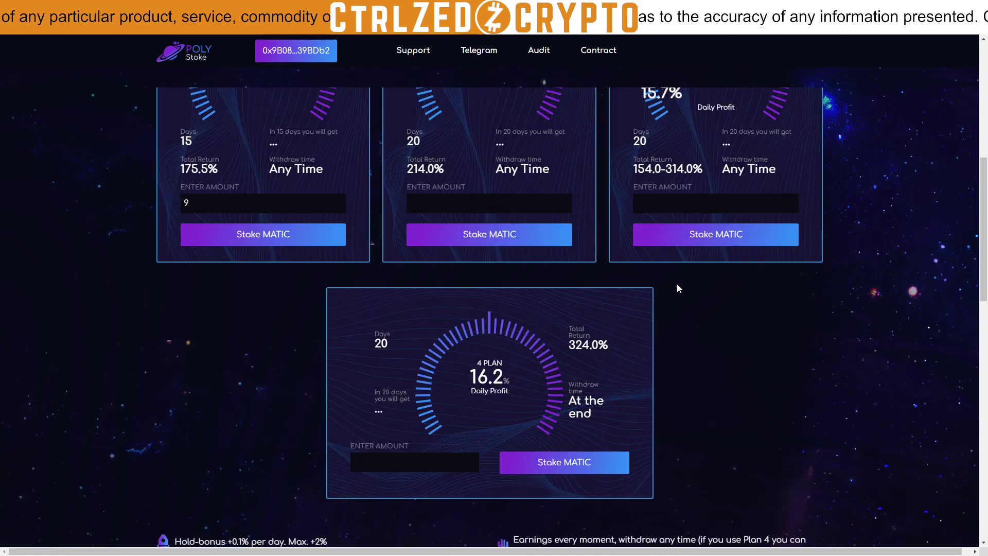
pyautogui.scroll(7, 677, 288)
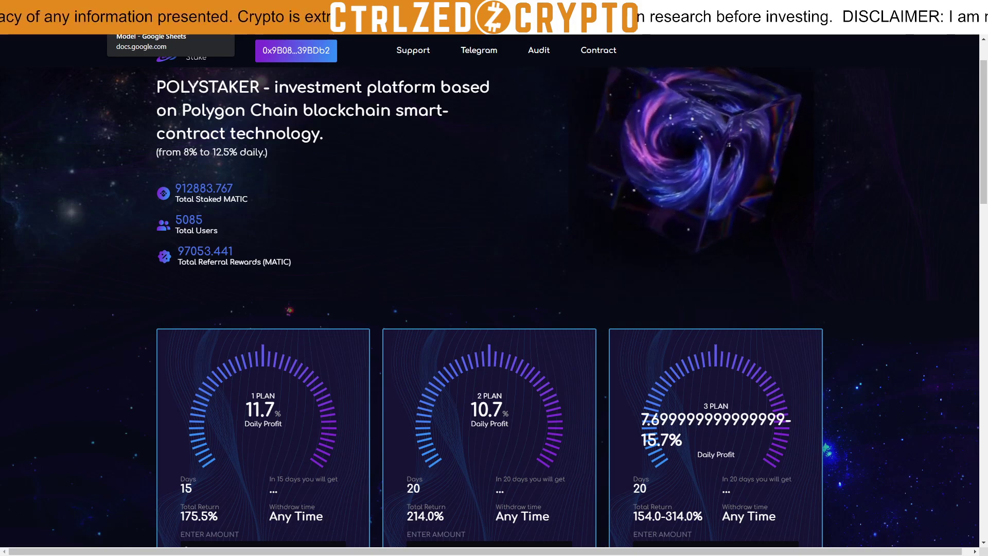
# - Switch to the ROI Dapp Risk & Sustainability Model spreadsheet and review the Poly Staker sheet's figures and life cycle chart
pyautogui.click(155, 20)
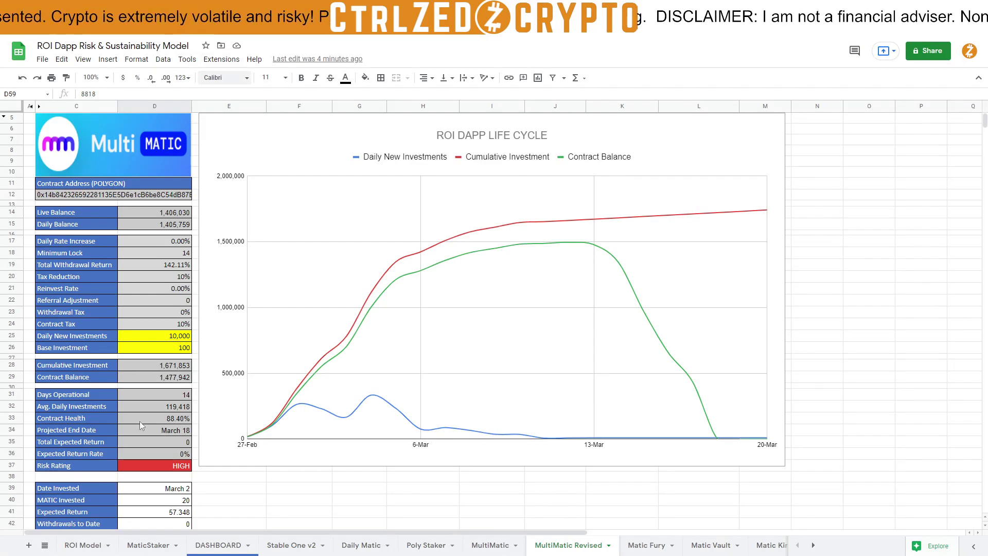
pyautogui.click(427, 546)
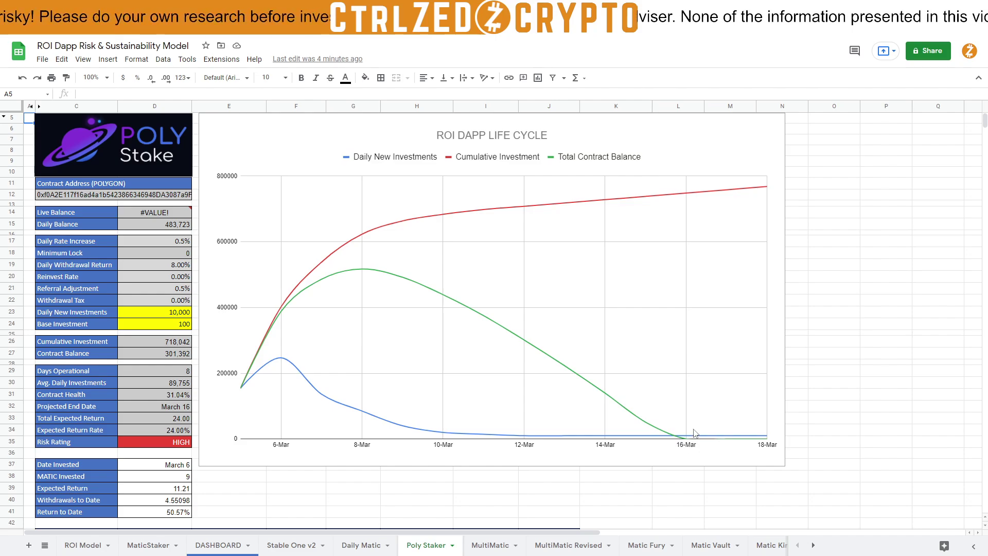
pyautogui.scroll(-1, 682, 444)
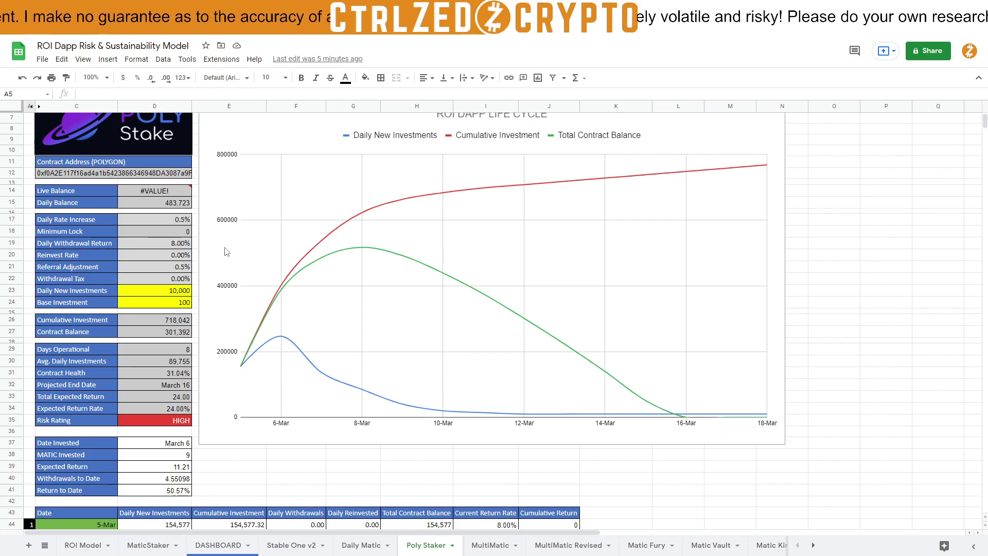
pyautogui.scroll(1, 176, 216)
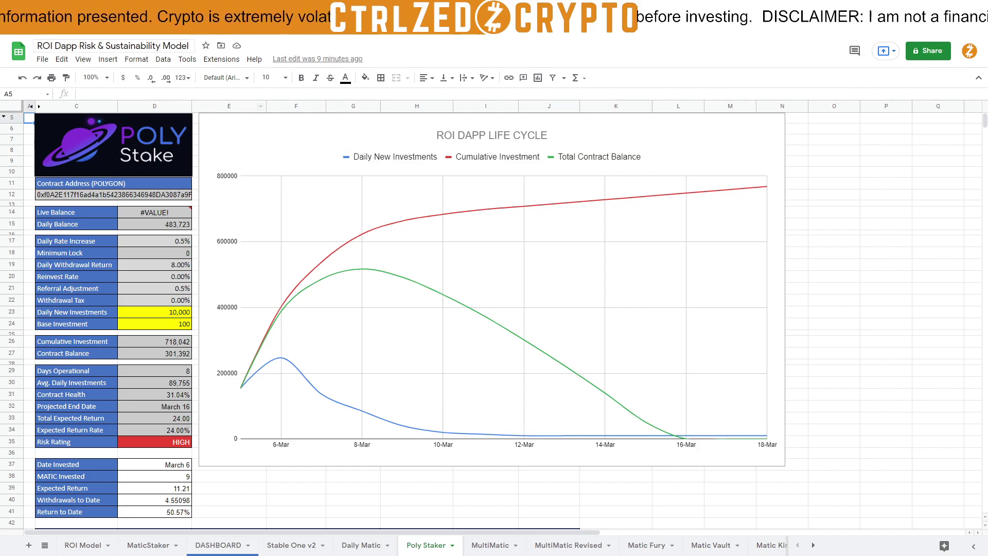
# - Return to the viewer comments and read through the questions and the numbered MultiMatic feedback
pyautogui.hotkey('alt', 'Tab')
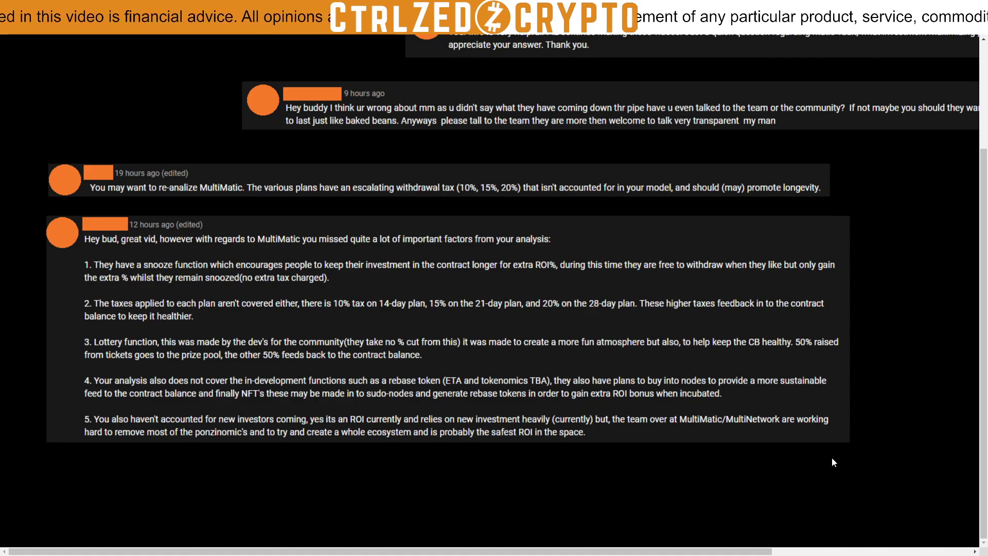
pyautogui.scroll(1, 823, 461)
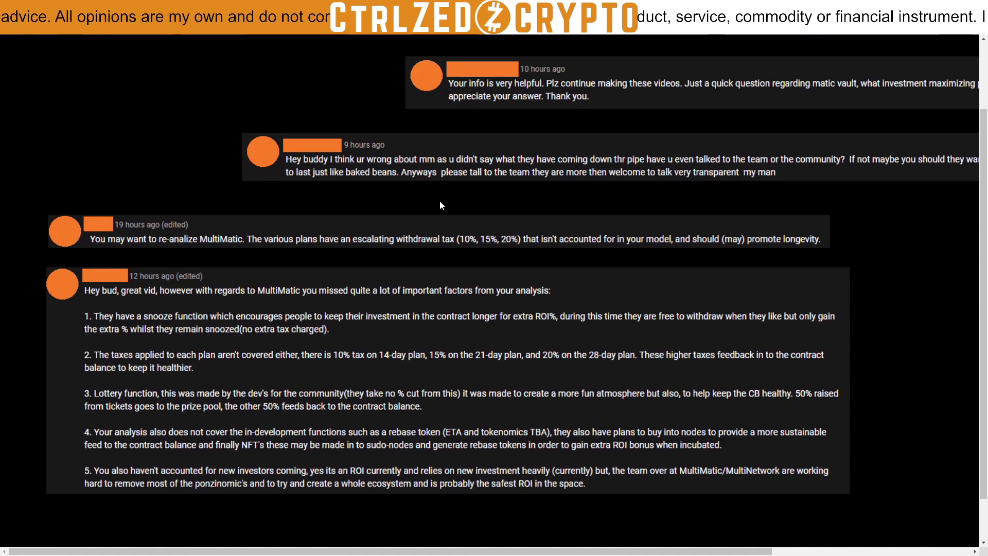
pyautogui.scroll(2, 441, 202)
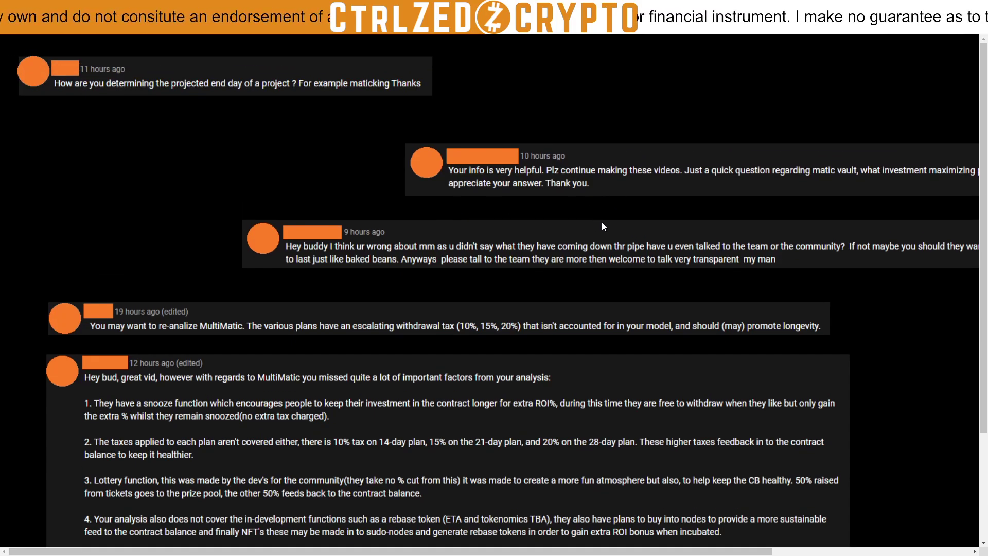
pyautogui.scroll(-3, 842, 260)
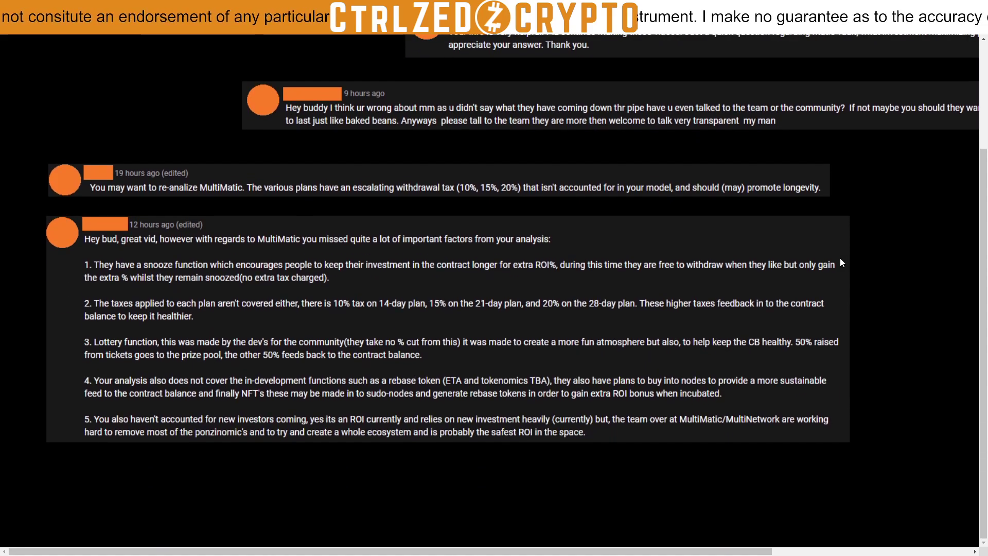
pyautogui.scroll(1, 836, 260)
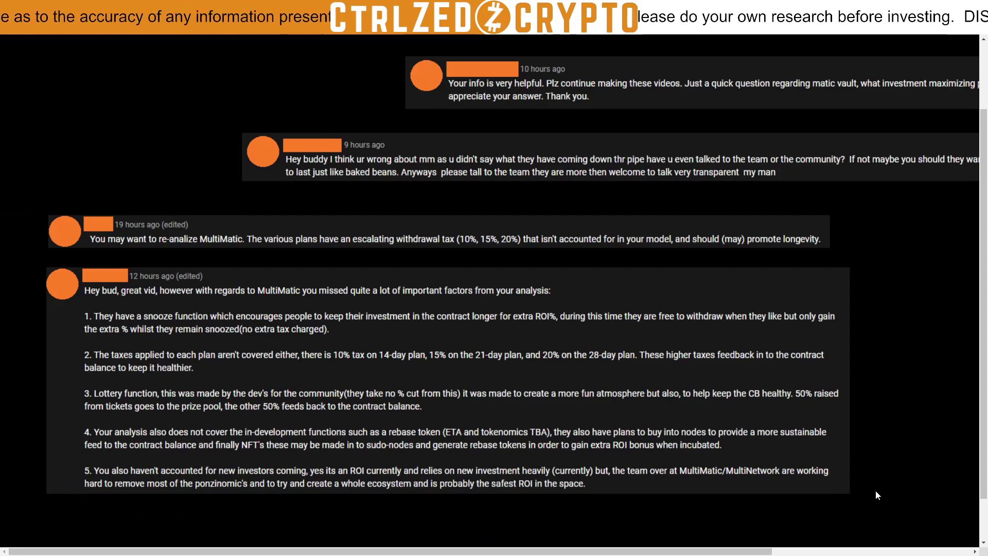
pyautogui.scroll(-1, 875, 490)
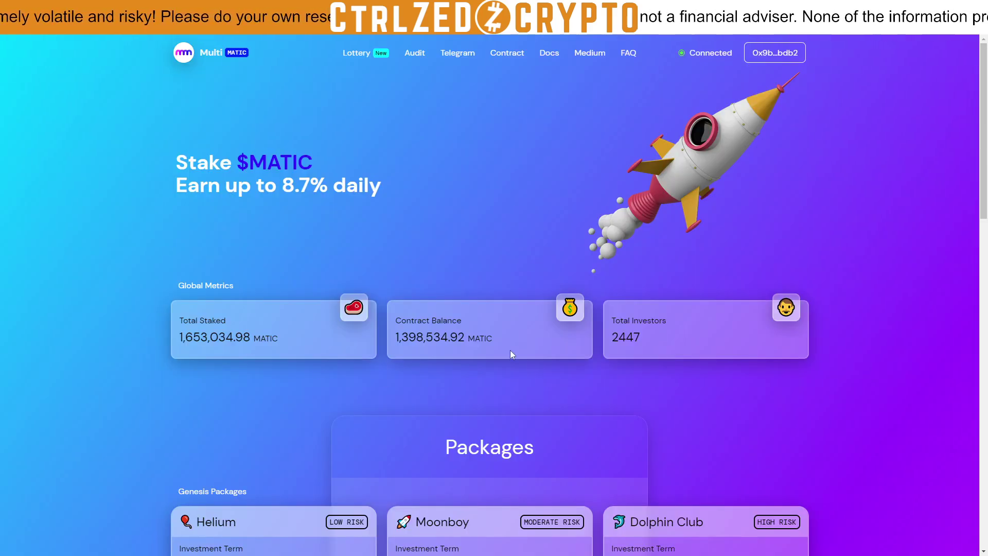
# - Check the returns and withdrawal taxes of the MultiMatic packages and compare them with the viewers' numbered feedback
pyautogui.scroll(-2, 480, 327)
pyautogui.scroll(-4, 277, 359)
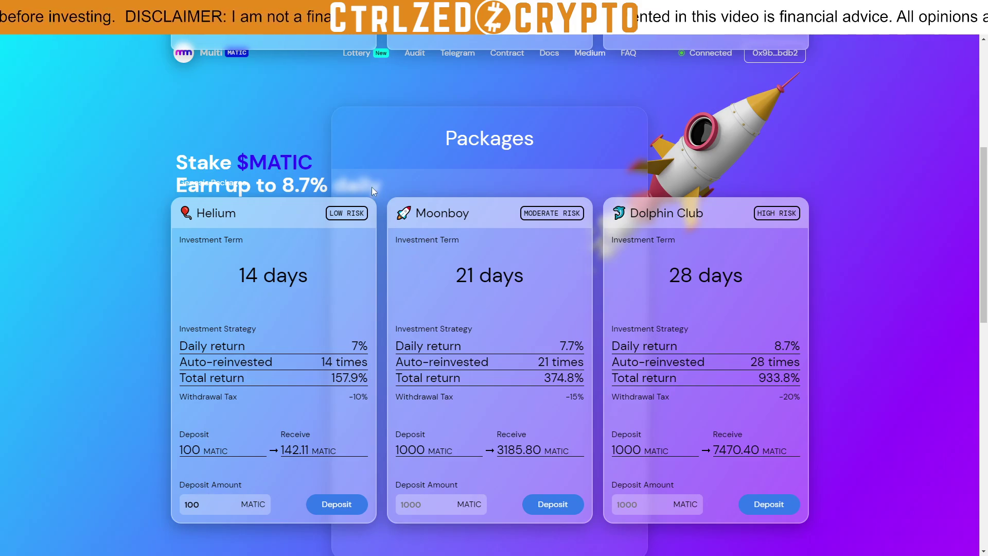
pyautogui.click(113, 10)
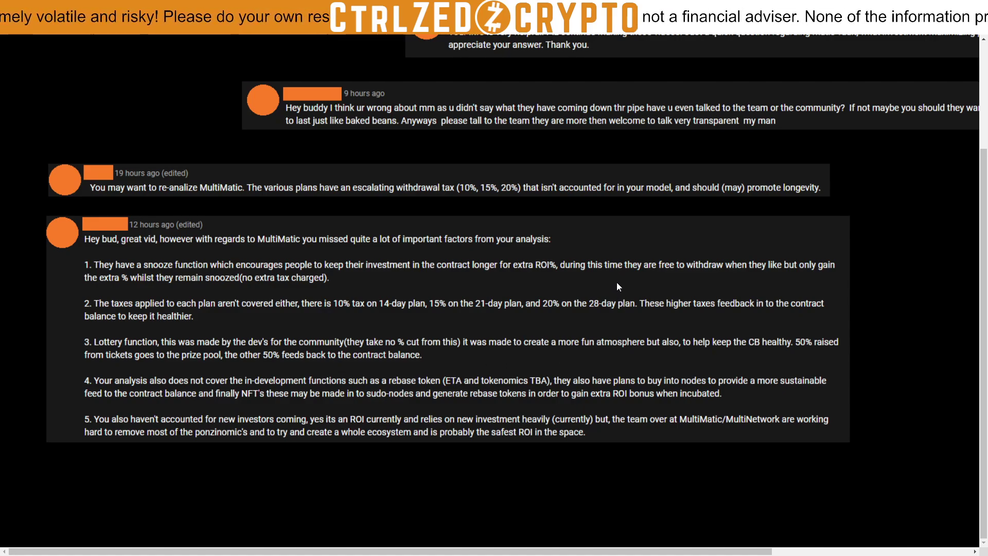
pyautogui.scroll(3, 617, 282)
pyautogui.scroll(-3, 278, 370)
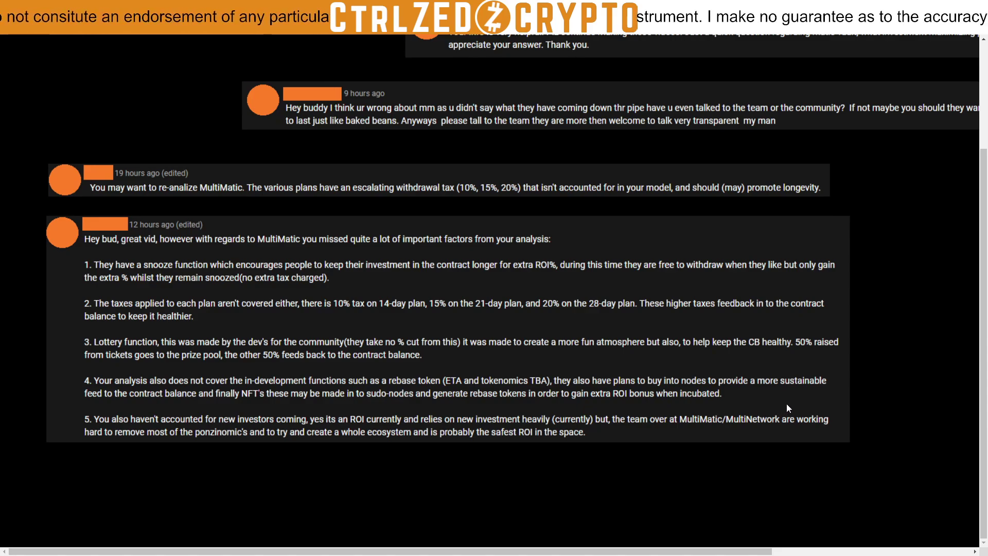
pyautogui.scroll(1, 811, 349)
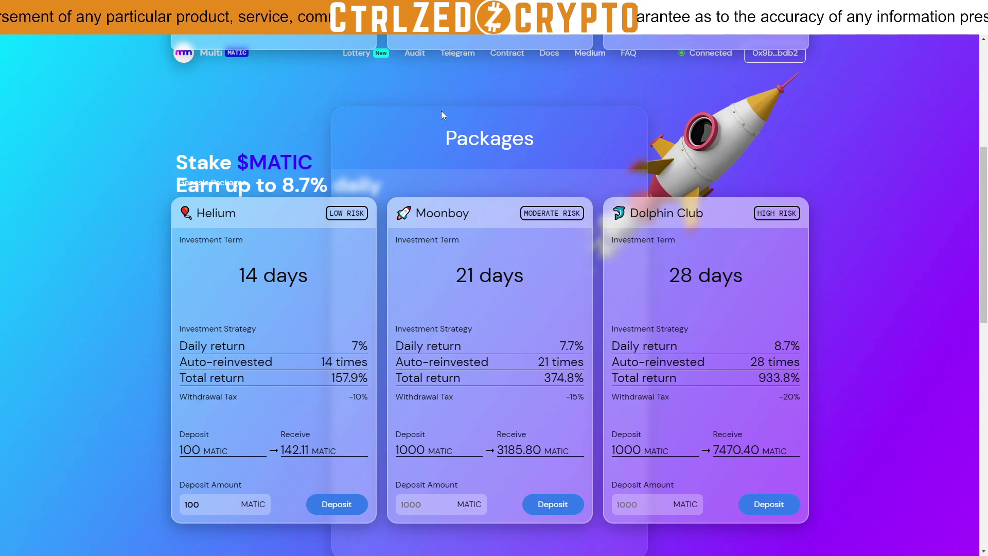
# - Inspect MultiMatic's global metrics and highlight the Daily return and Auto-reinvested lines of the 14-day Helium package
pyautogui.scroll(5, 442, 110)
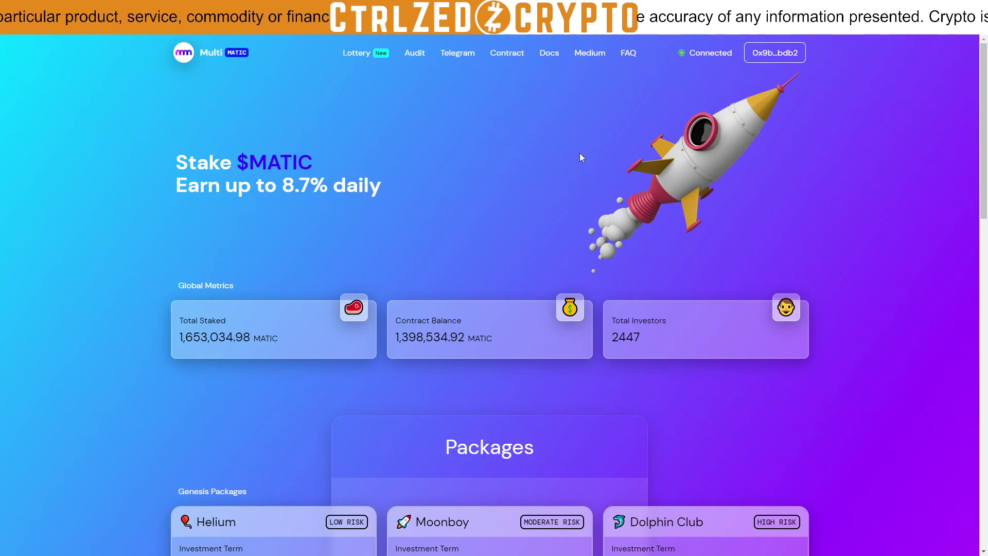
pyautogui.scroll(-6, 574, 156)
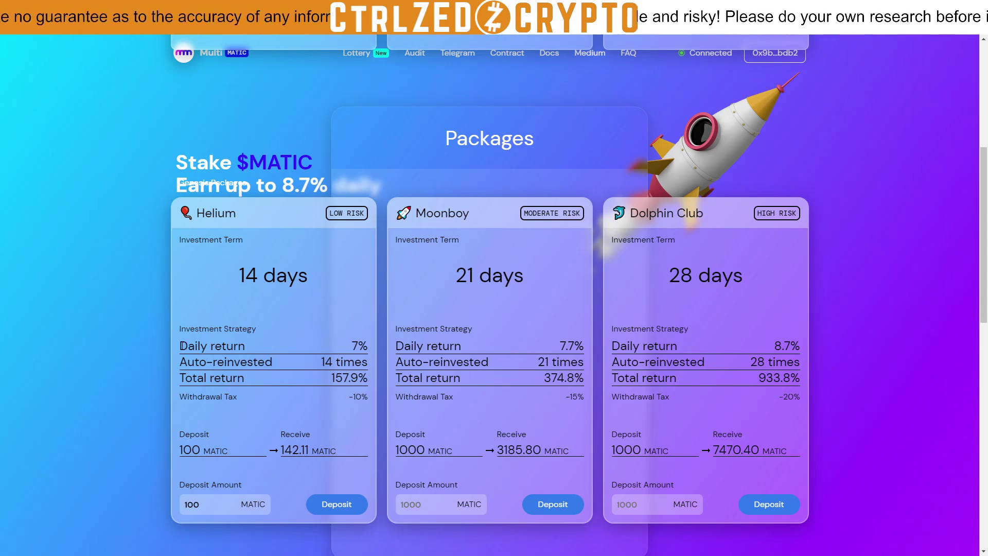
pyautogui.moveTo(181, 346); pyautogui.dragTo(368, 356)
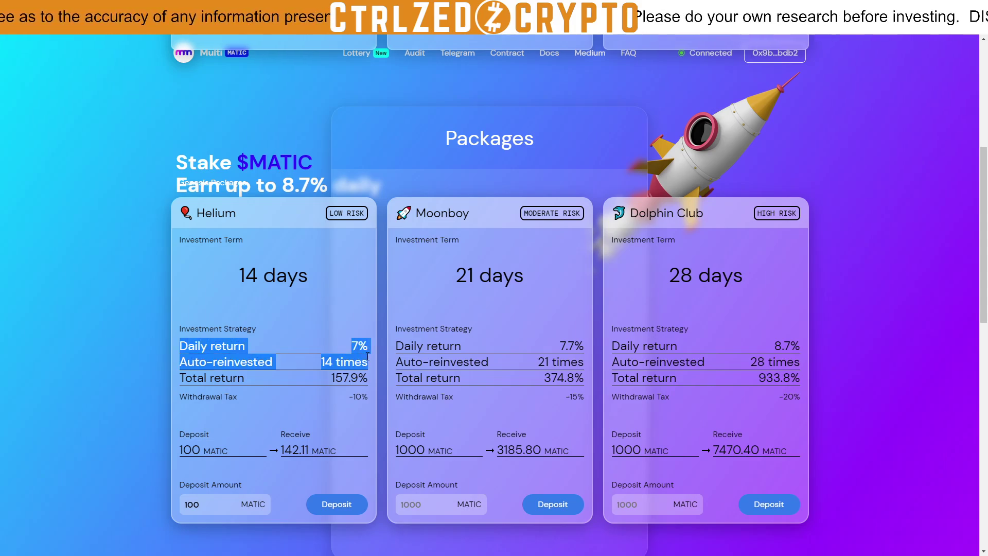
pyautogui.click(368, 362)
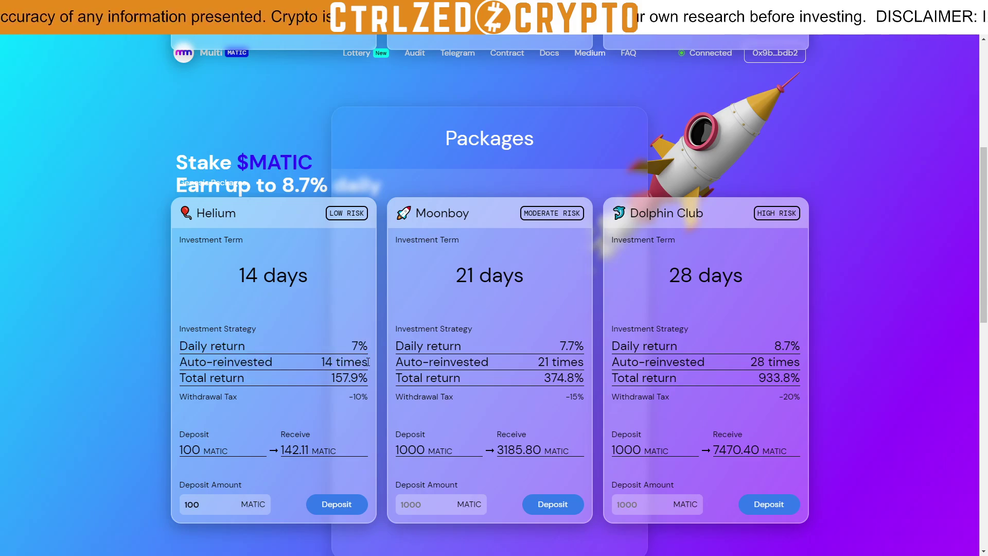
pyautogui.moveTo(372, 362); pyautogui.dragTo(174, 350)
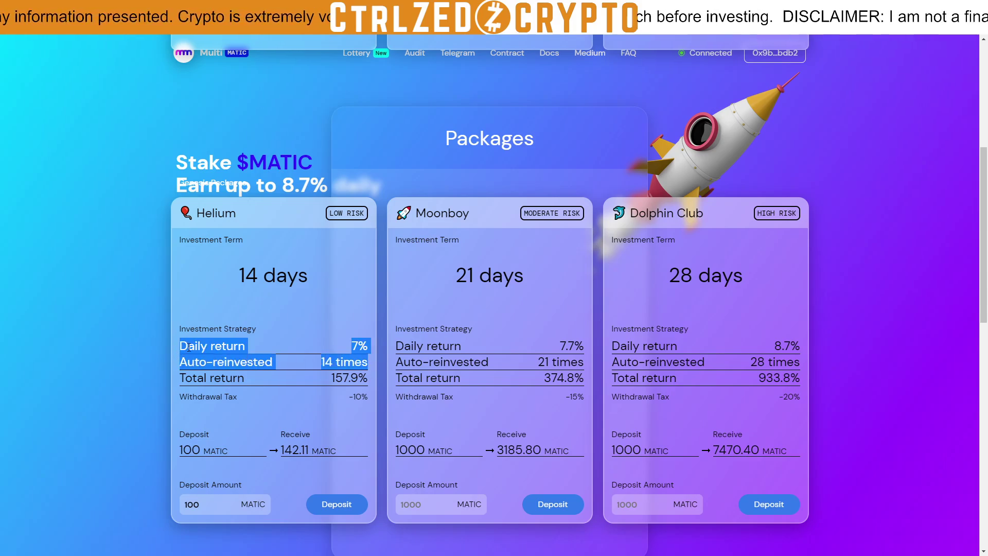
pyautogui.click(273, 378)
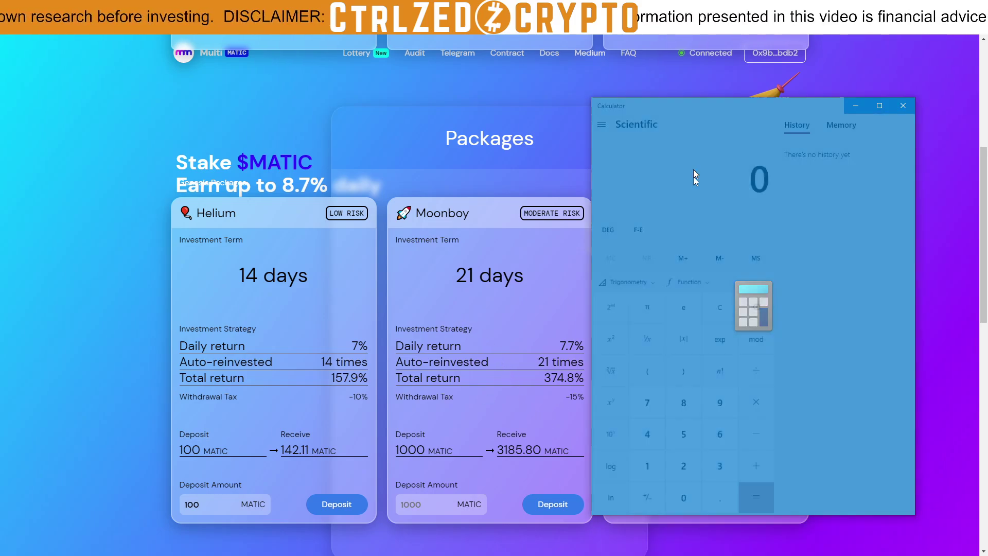
# - Calculate 100 × 1.579 in the calculator to get the Helium package's total return on 100 MATIC
pyautogui.write('100')
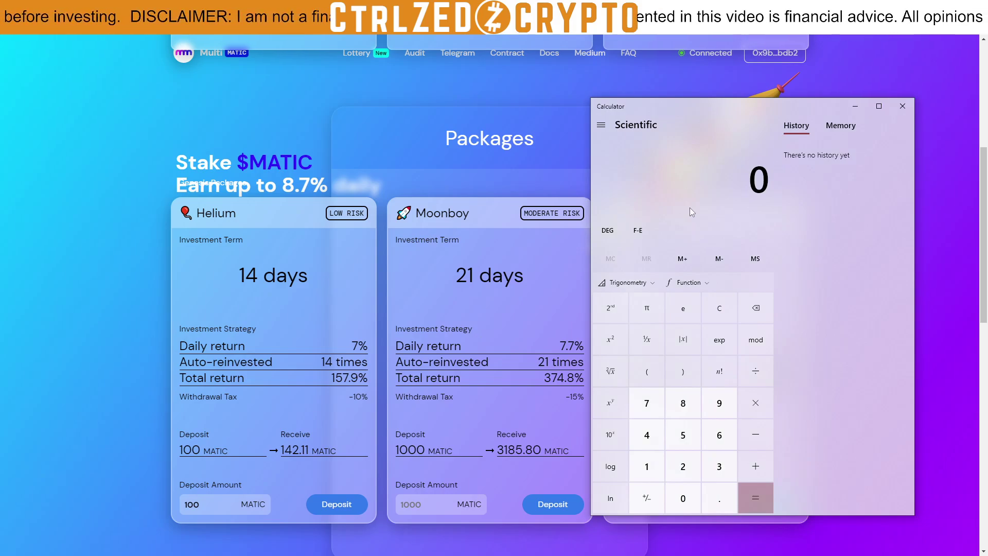
pyautogui.write('*')
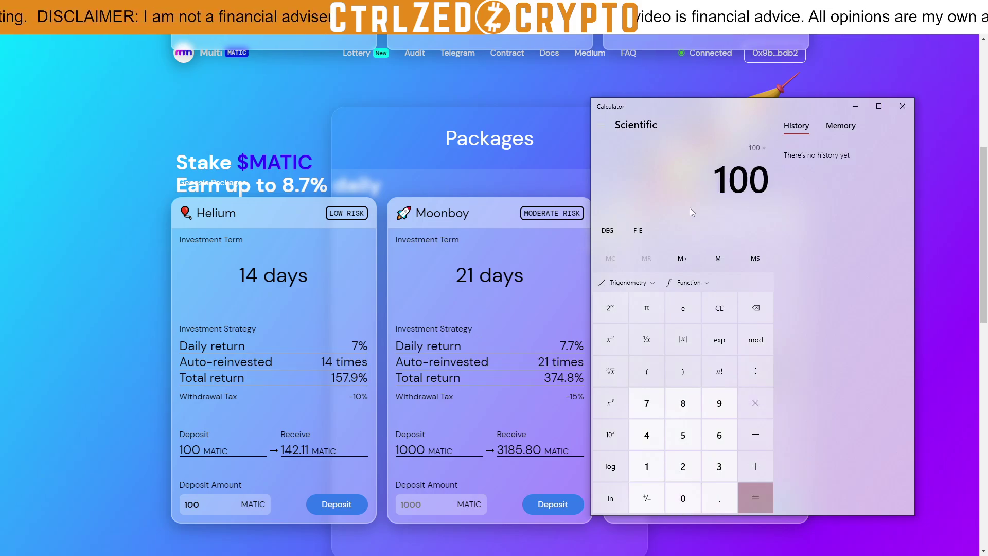
pyautogui.write('1')
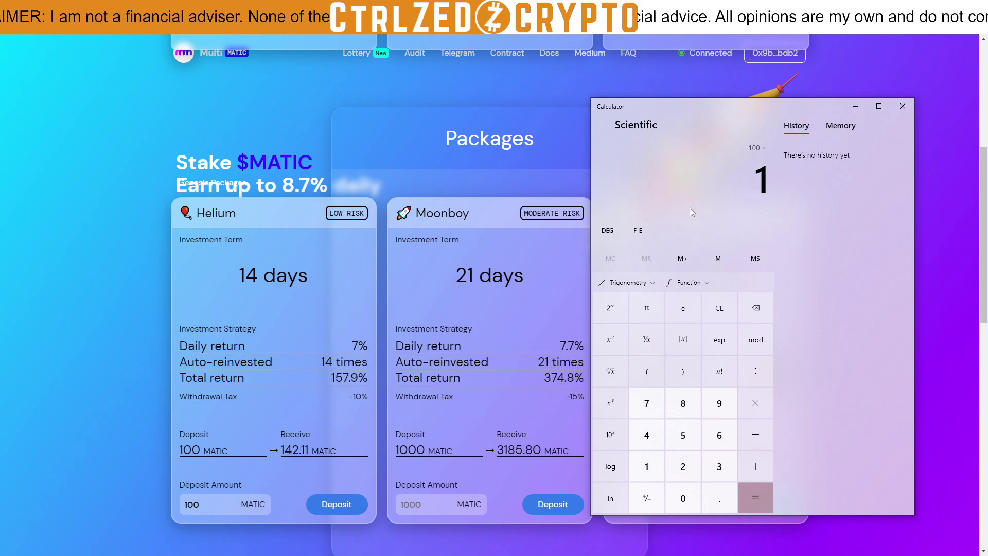
pyautogui.write('.579')
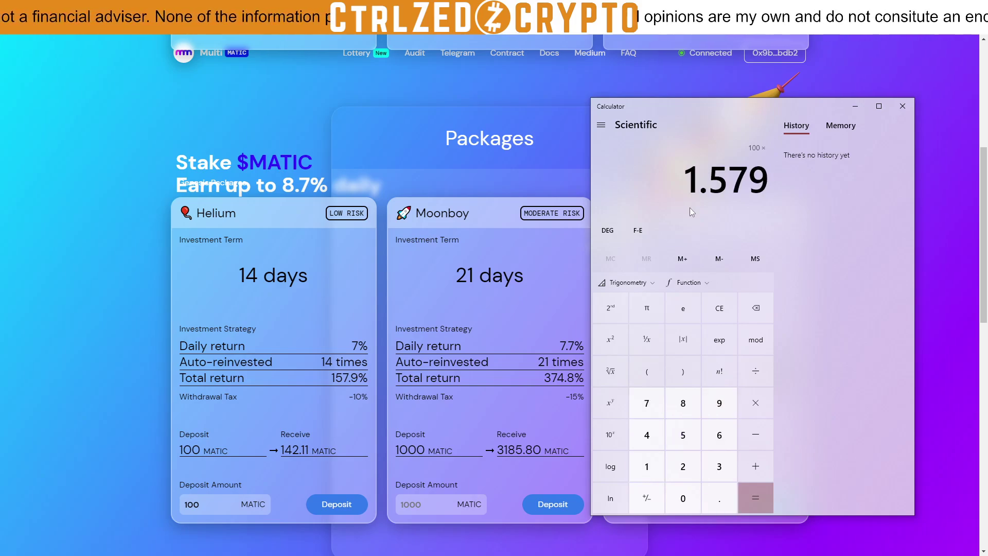
pyautogui.press('Return')
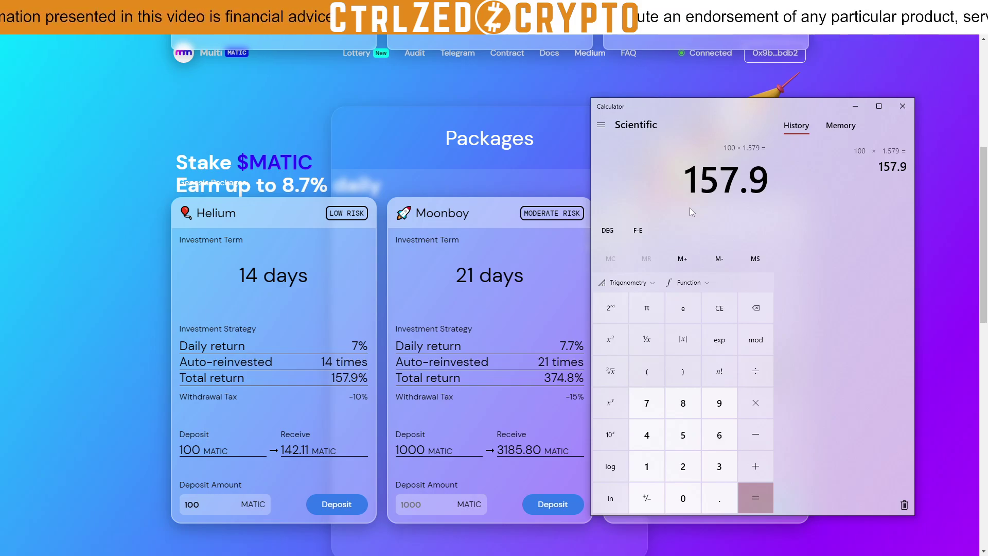
# - Multiply the result by 0.9 to deduct the 10% withdrawal tax, and move the calculator out of view
pyautogui.press('*')
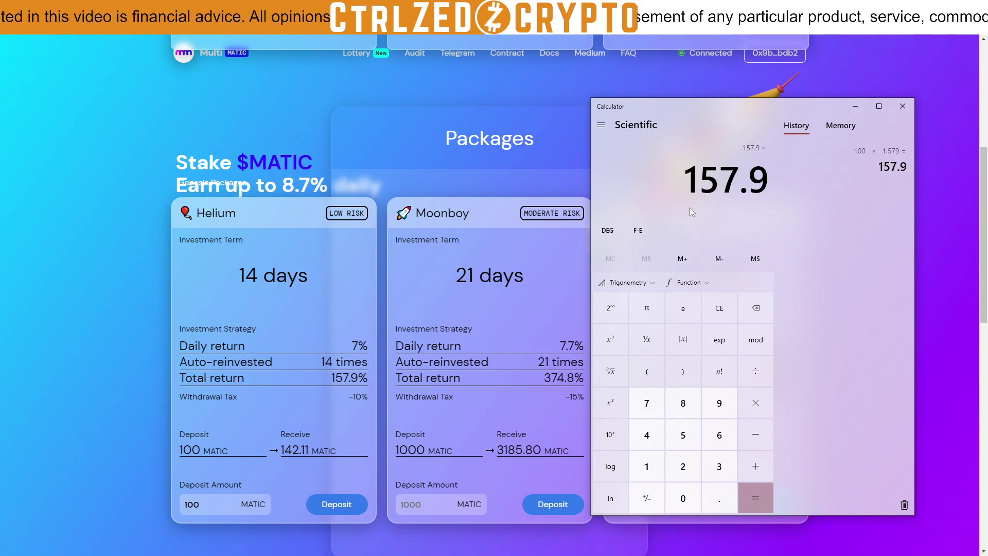
pyautogui.write('.9')
pyautogui.press('Return')
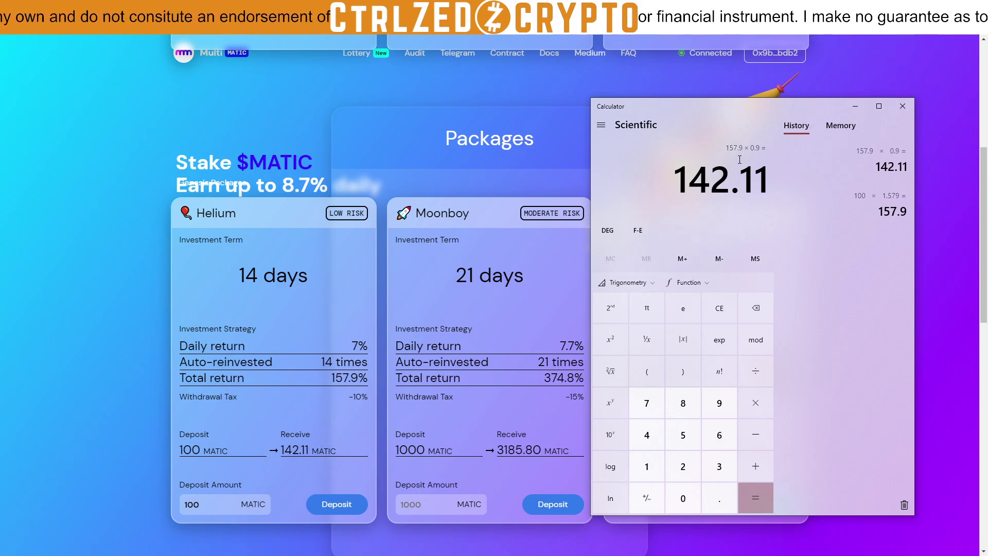
pyautogui.moveTo(743, 113); pyautogui.dragTo(664, 555)
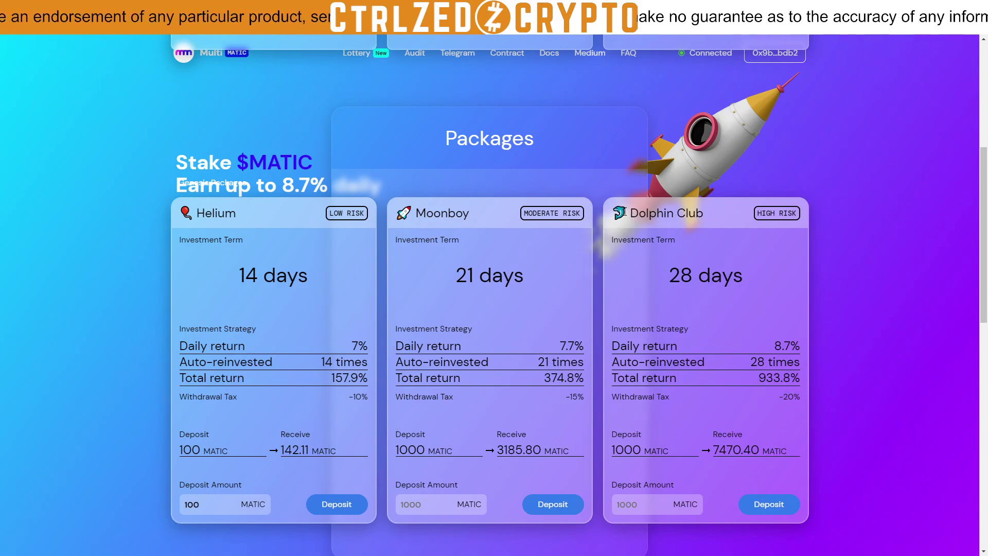
# - Look over the MultiMatic packages, and check the Invest and Withdraw transactions of its contract on PolygonScan
pyautogui.scroll(-2, 700, 315)
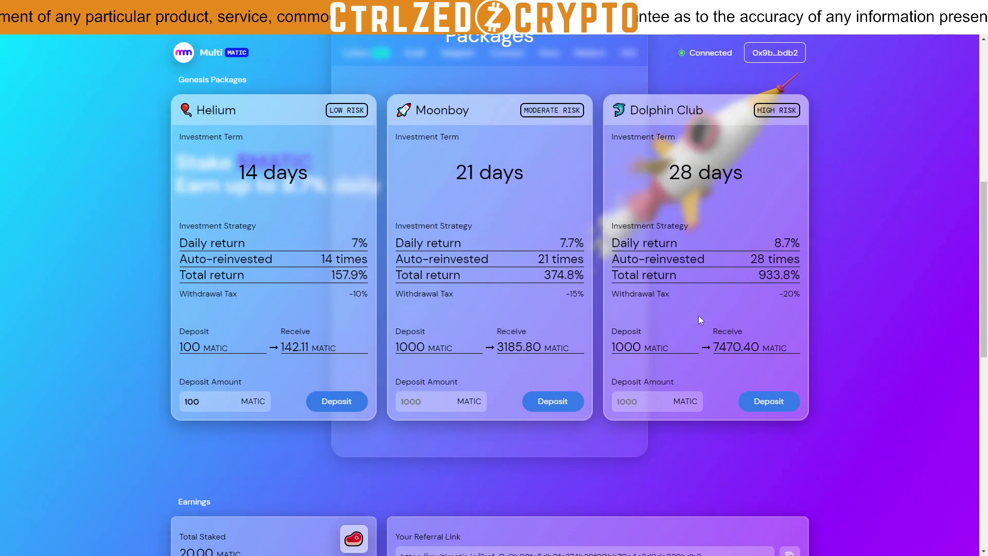
pyautogui.scroll(2, 698, 316)
pyautogui.scroll(-1, 762, 321)
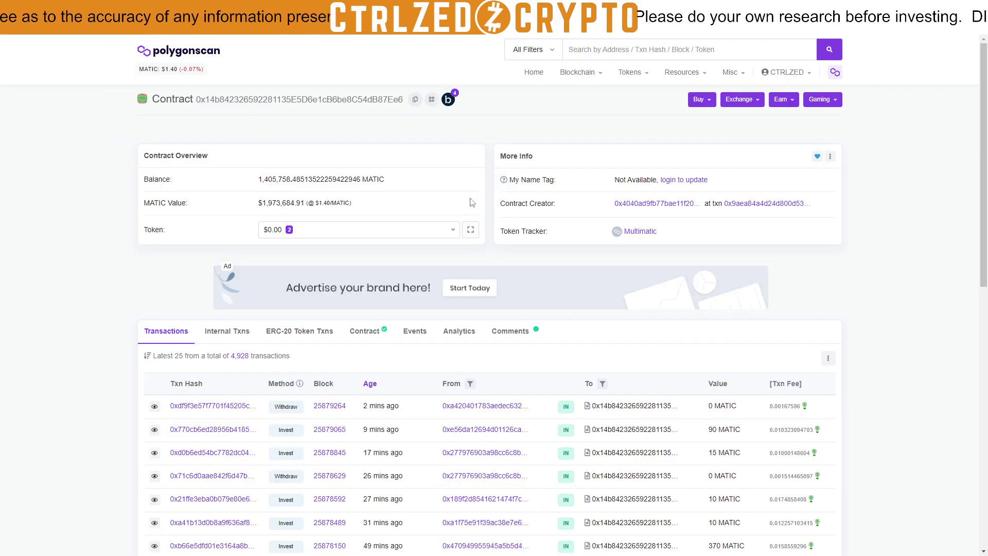
pyautogui.scroll(-1, 165, 281)
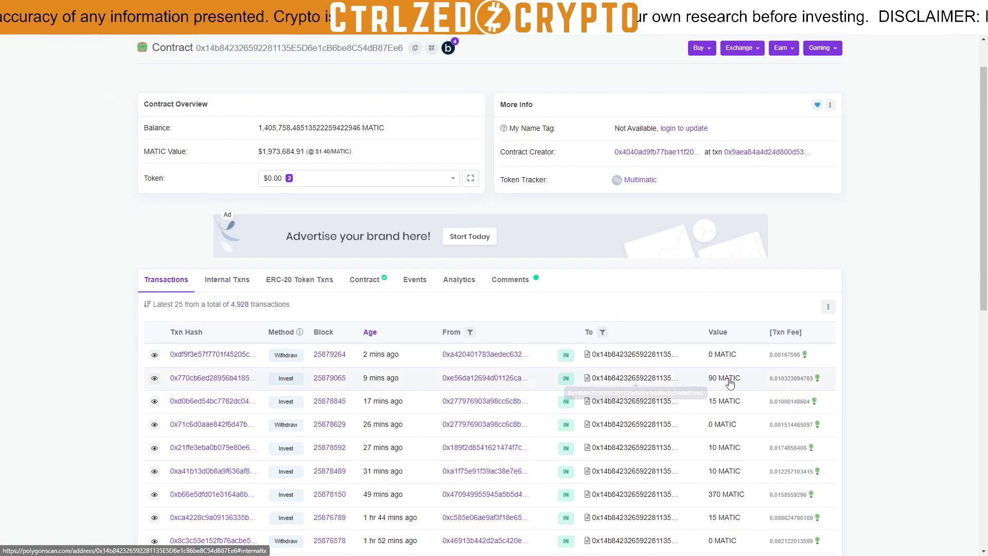
pyautogui.scroll(-3, 749, 365)
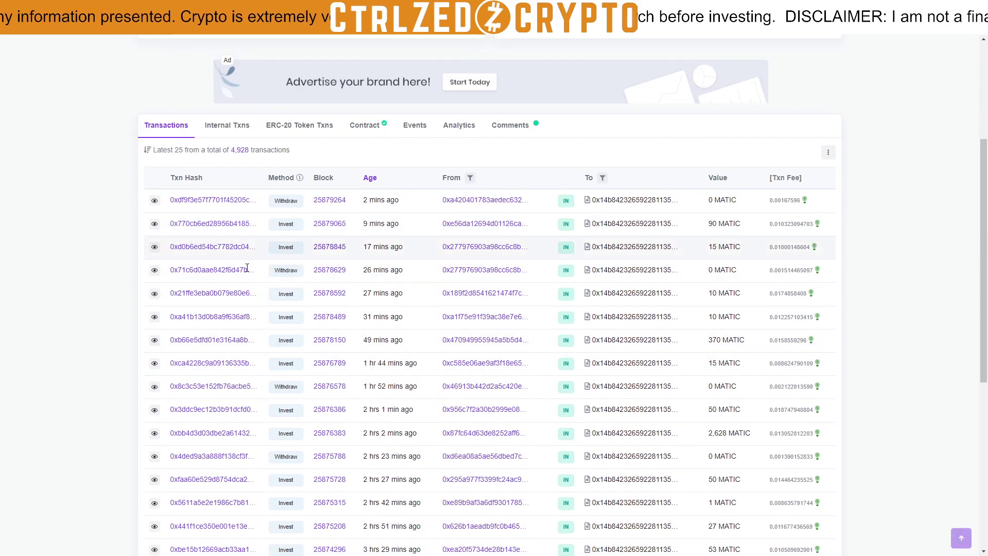
pyautogui.scroll(4, 232, 160)
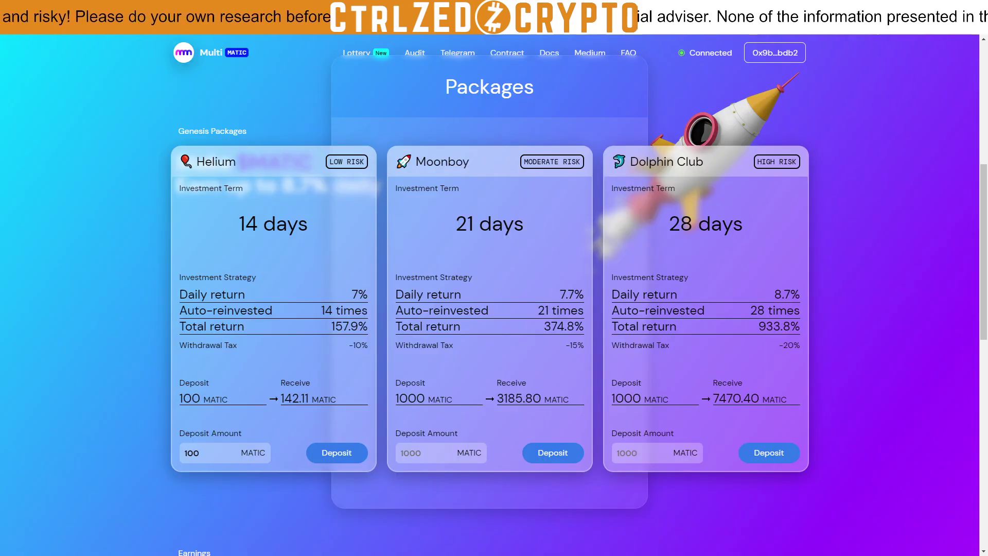
# - Open the MultiMatic contract on PolygonScan from its site and examine the latest transactions' methods, ages and values
pyautogui.scroll(6, 533, 115)
pyautogui.click(508, 53)
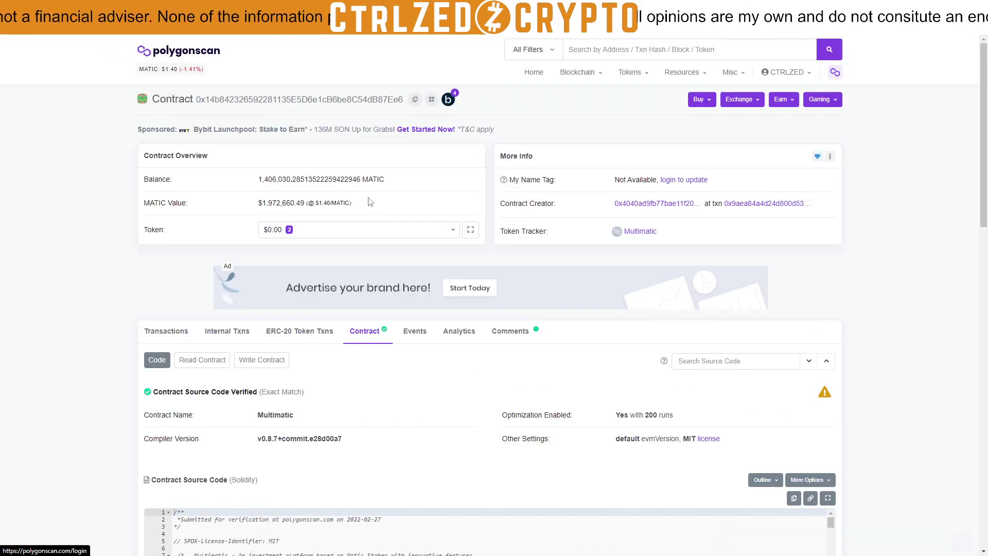
pyautogui.click(166, 336)
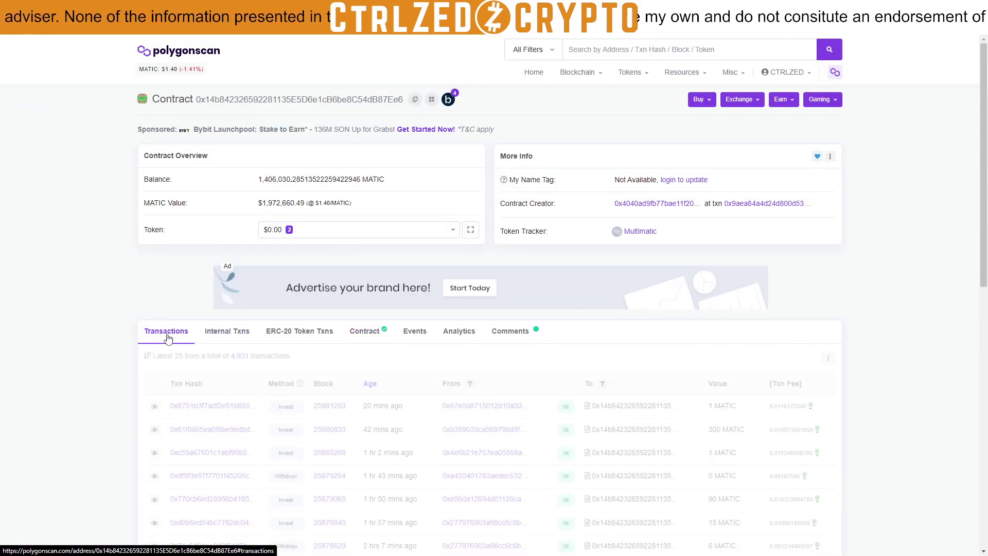
pyautogui.scroll(-3, 360, 342)
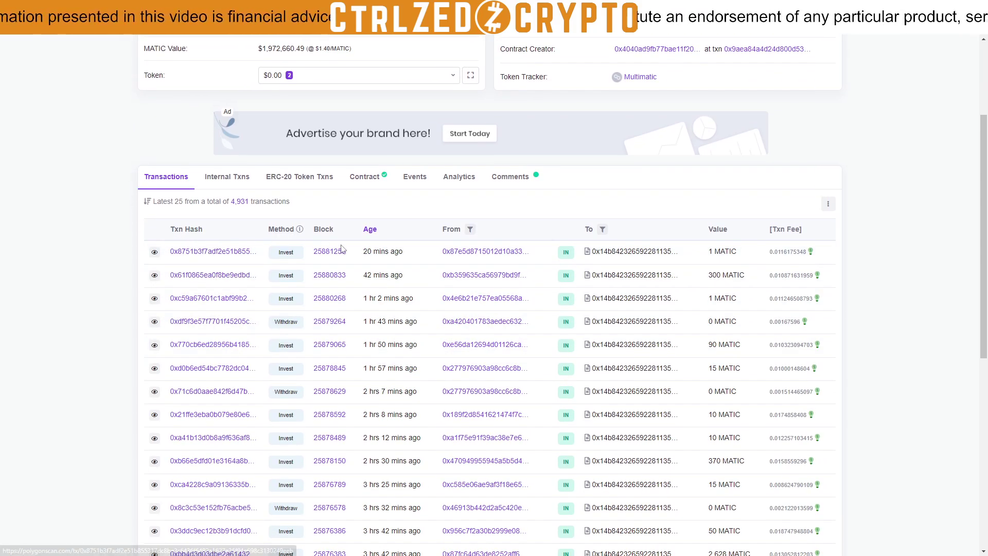
pyautogui.scroll(-9, 566, 334)
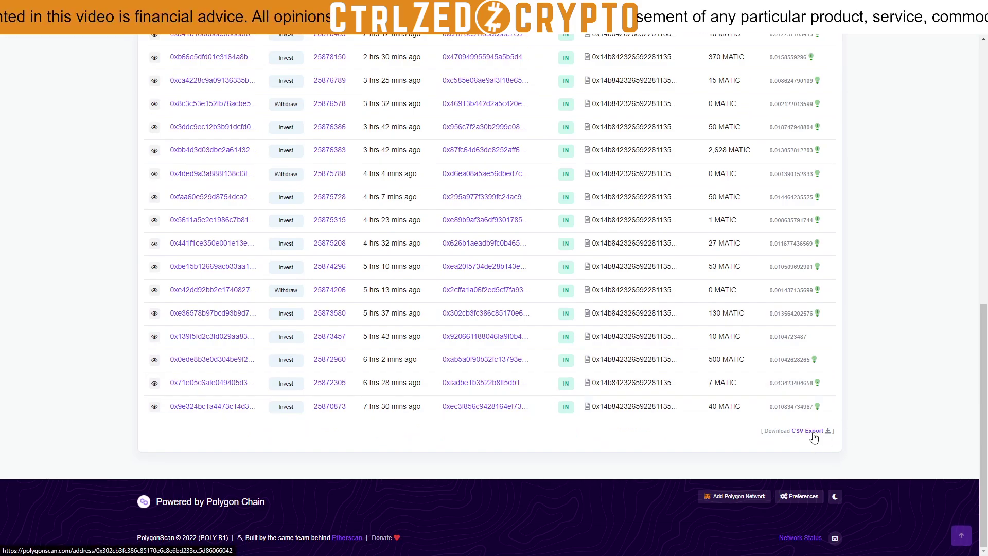
pyautogui.scroll(3, 856, 232)
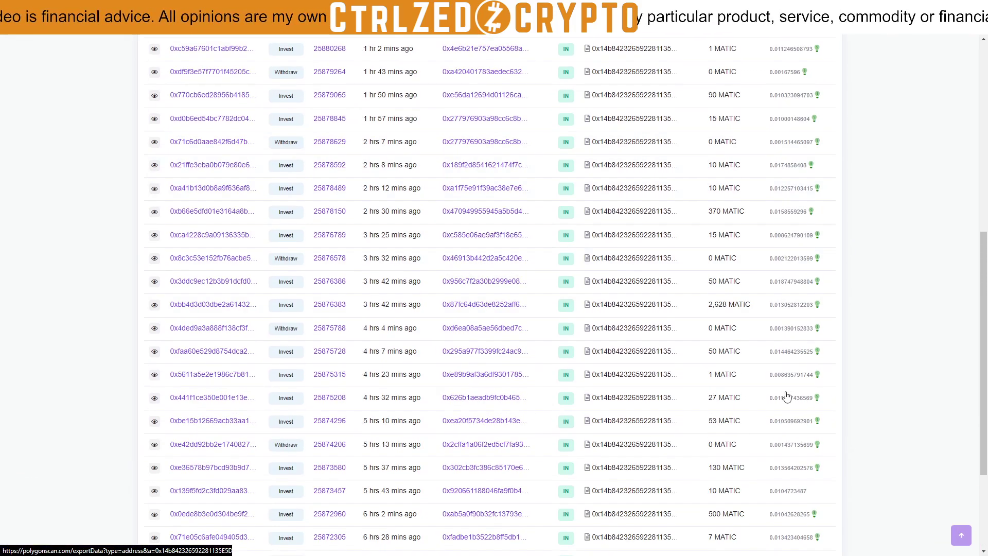
pyautogui.scroll(8, 739, 406)
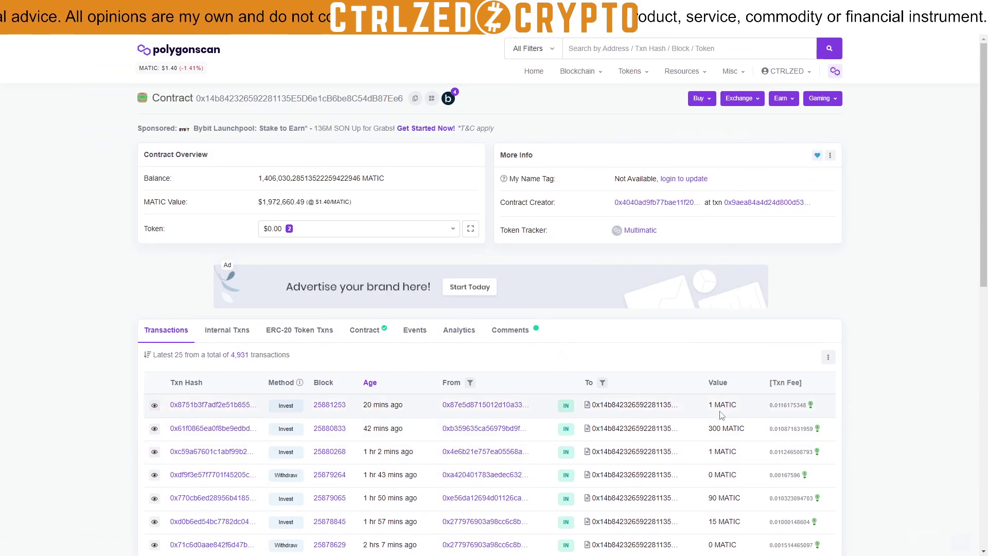
pyautogui.scroll(-5, 722, 414)
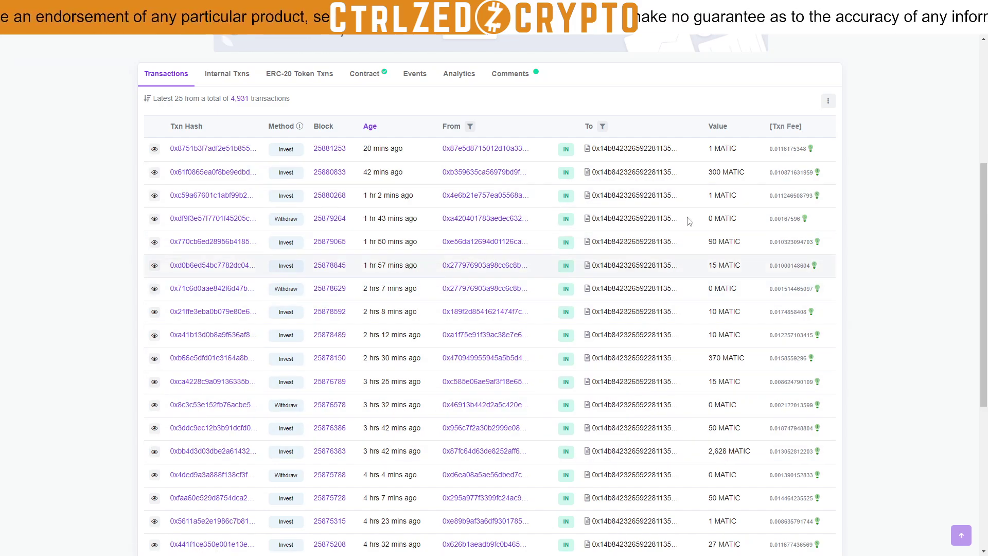
pyautogui.scroll(1, 581, 242)
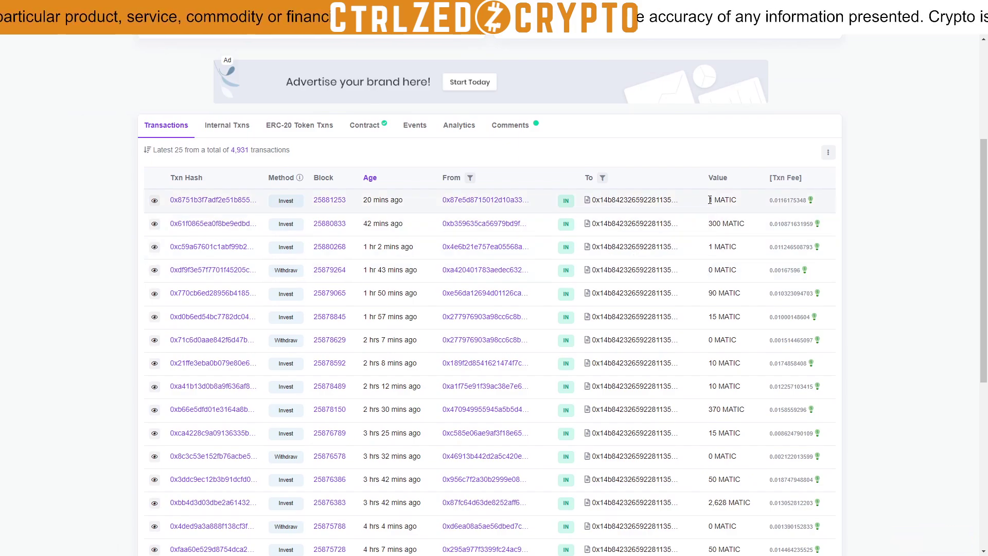
# - Highlight the values of the newest Invest transactions in the list, and clear the selection
pyautogui.moveTo(710, 200); pyautogui.dragTo(738, 247)
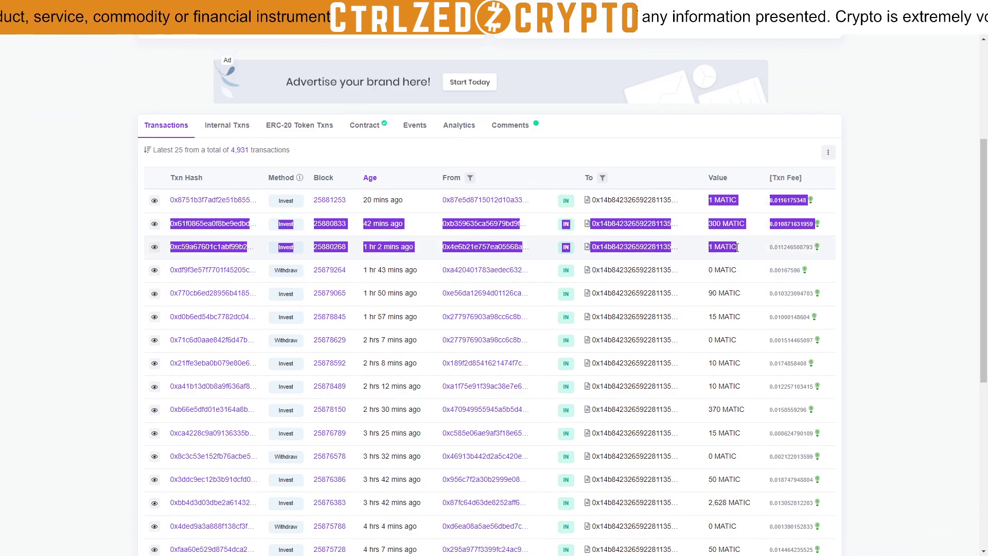
pyautogui.click(738, 248)
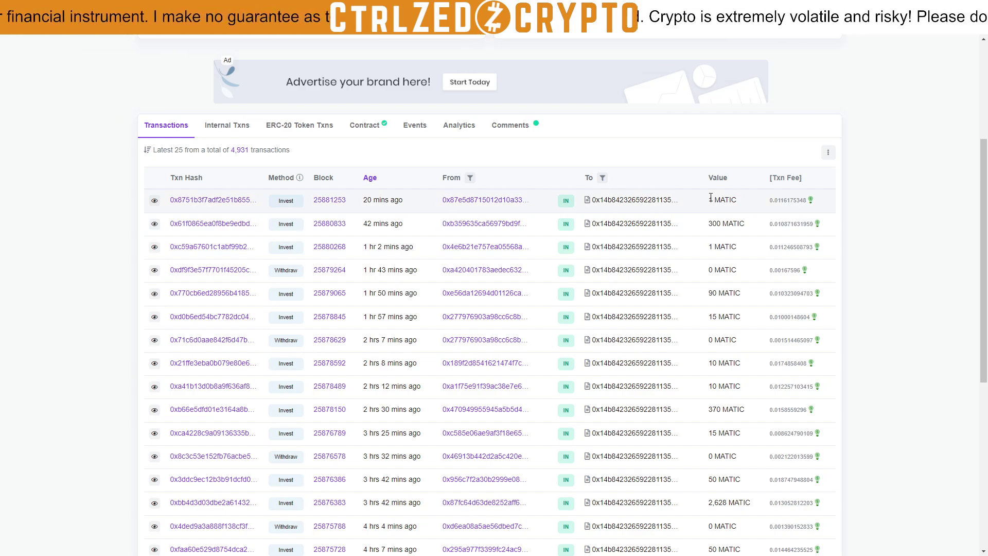
pyautogui.moveTo(711, 200); pyautogui.dragTo(731, 221)
pyautogui.click(730, 220)
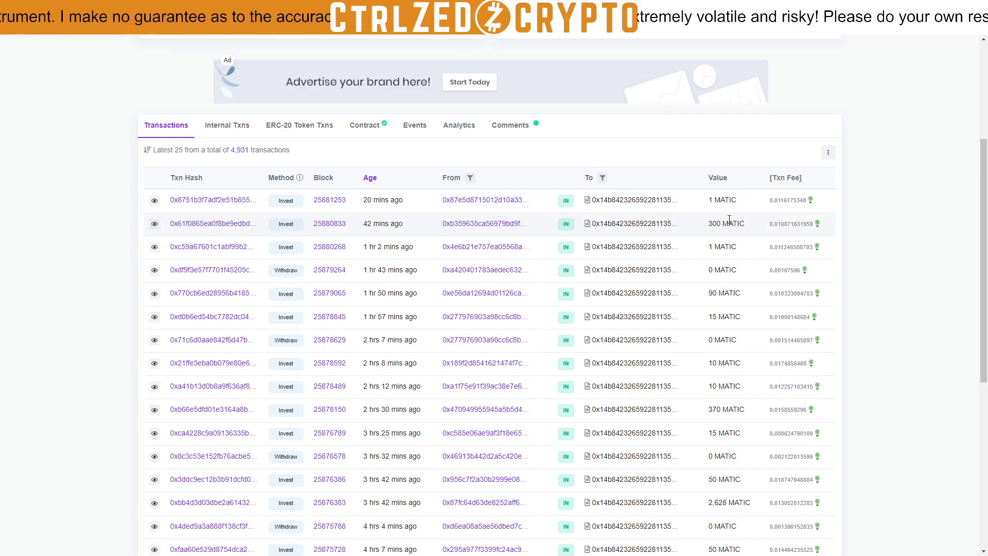
pyautogui.scroll(4, 504, 183)
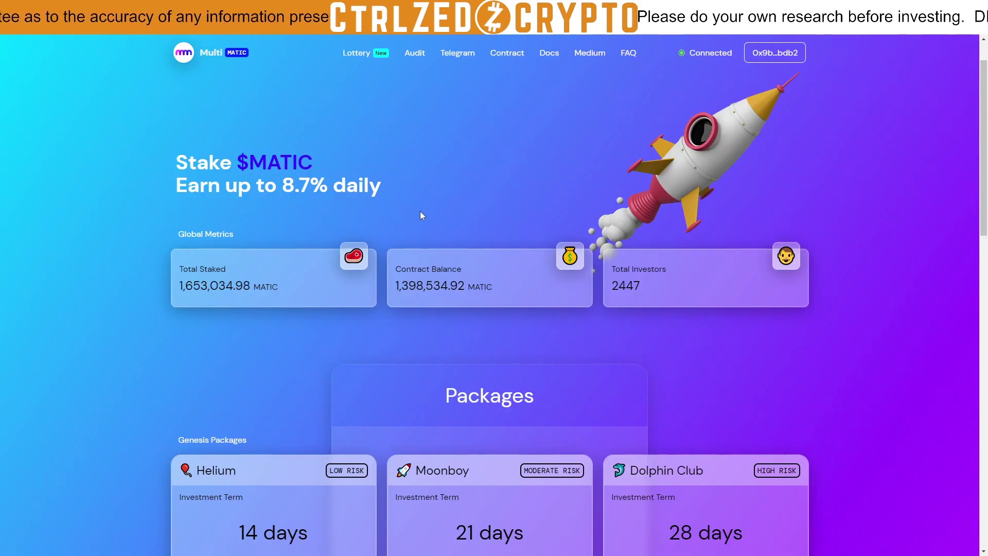
# - Compare the terms, daily and total returns, and withdrawal taxes of MultiMatic's Helium, Moonboy and Dolphin Club packages
pyautogui.scroll(-4, 338, 466)
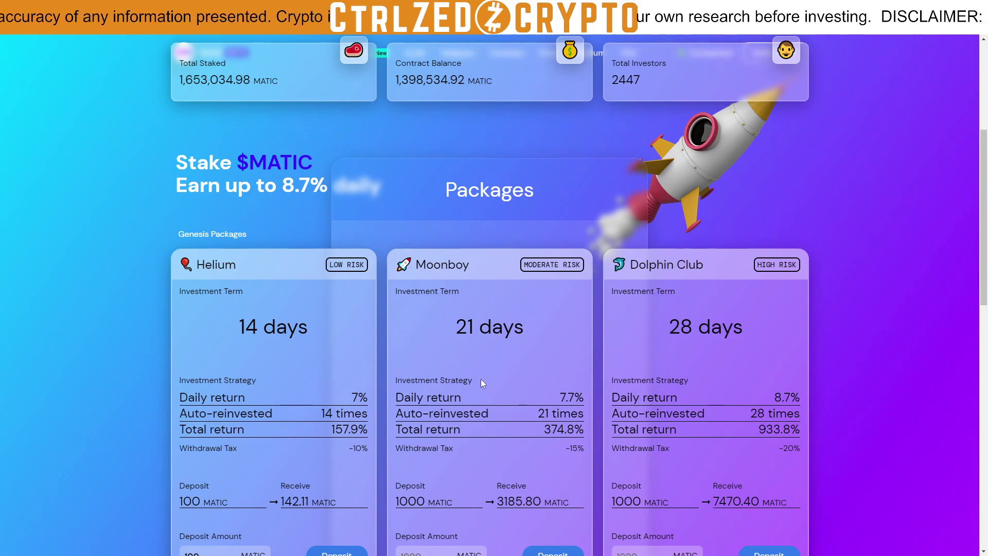
pyautogui.scroll(-1, 481, 380)
pyautogui.scroll(-1, 481, 379)
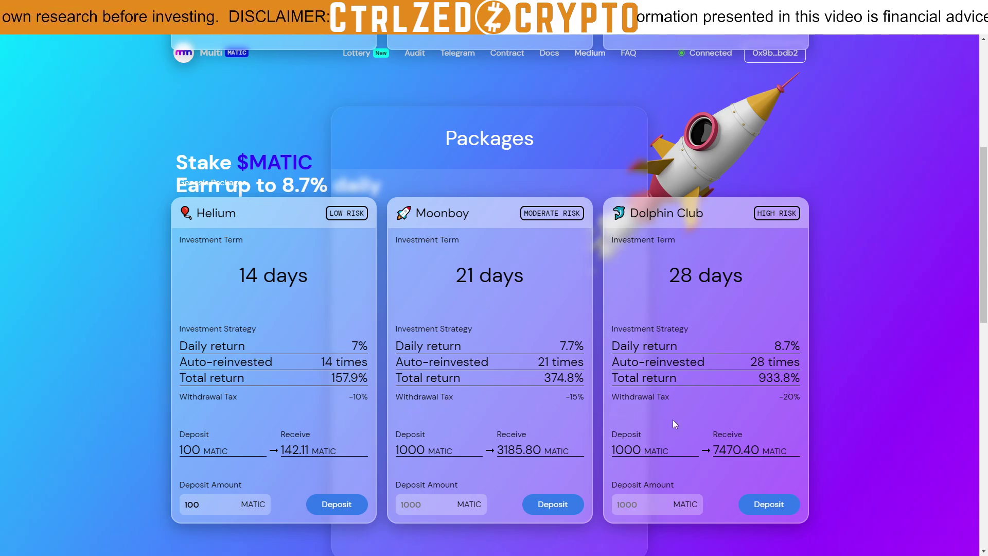
pyautogui.scroll(-5, 358, 407)
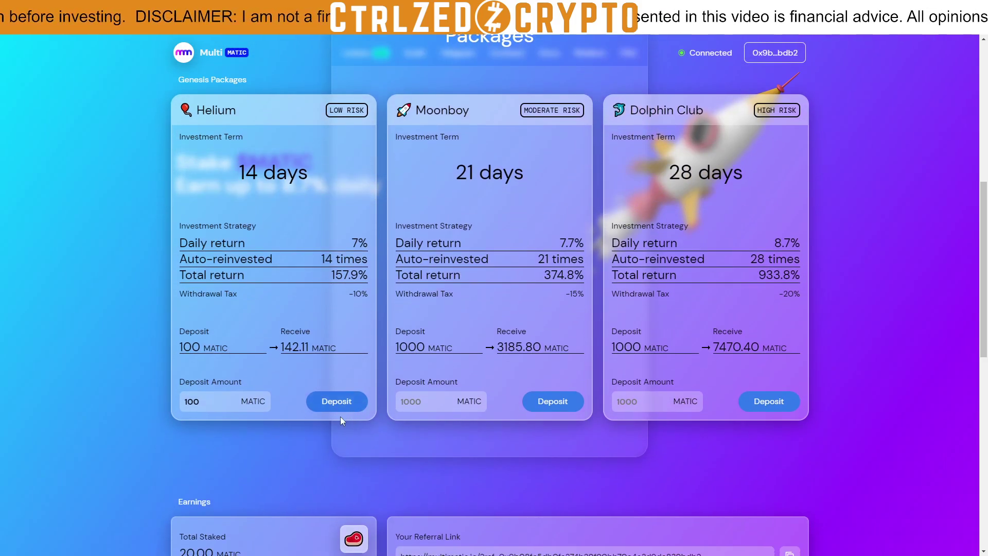
pyautogui.scroll(5, 338, 418)
pyautogui.scroll(1, 339, 419)
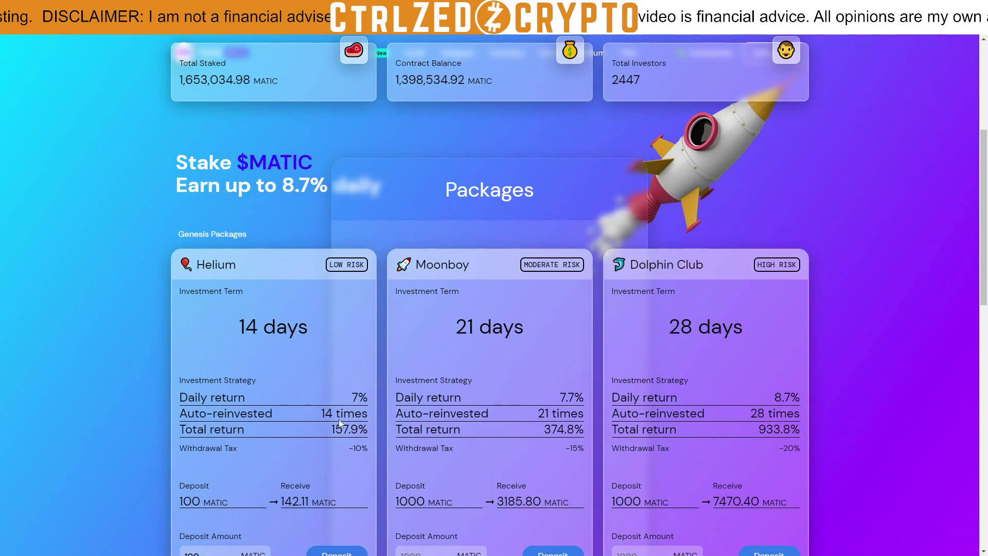
pyautogui.scroll(-1, 339, 420)
pyautogui.scroll(1, 339, 419)
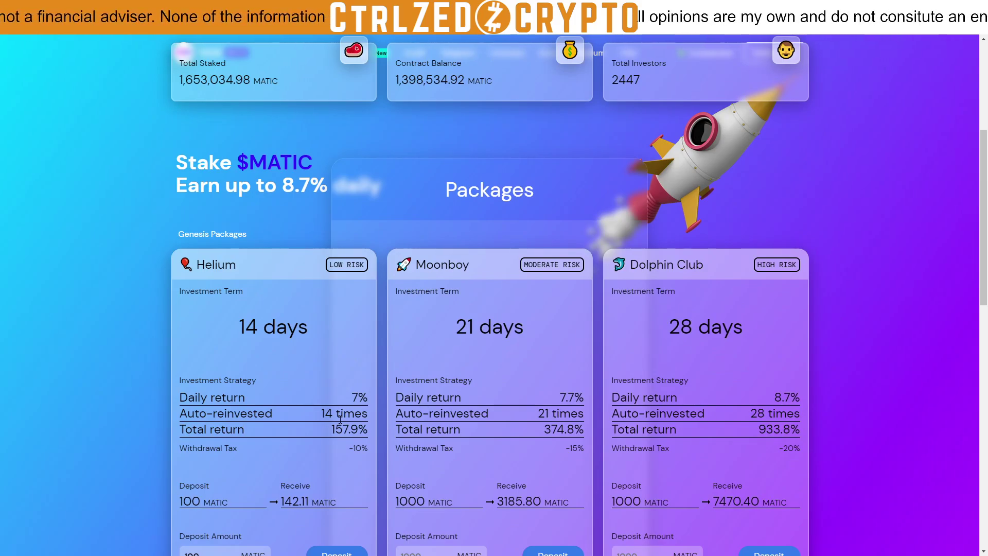
pyautogui.scroll(-1, 340, 309)
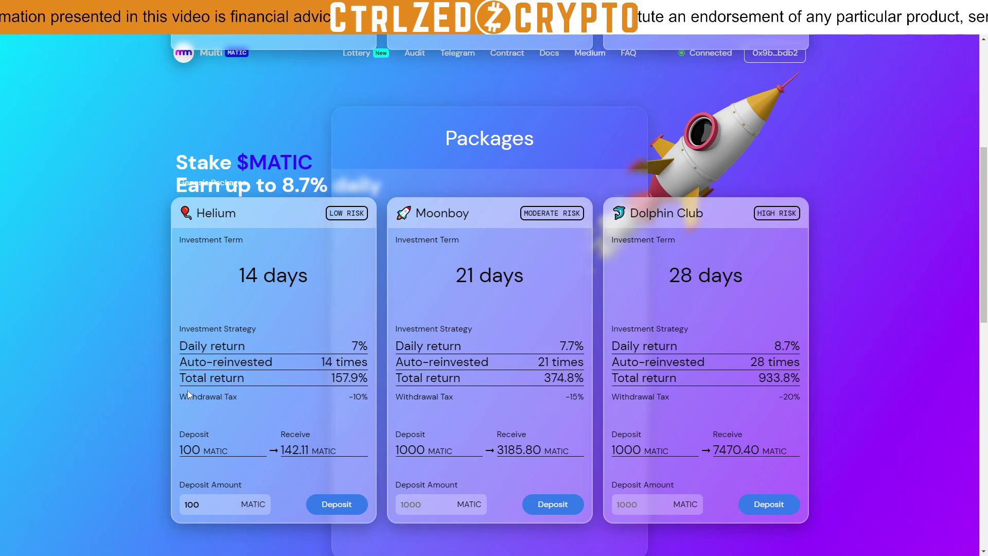
pyautogui.scroll(1, 180, 338)
pyautogui.scroll(-1, 178, 342)
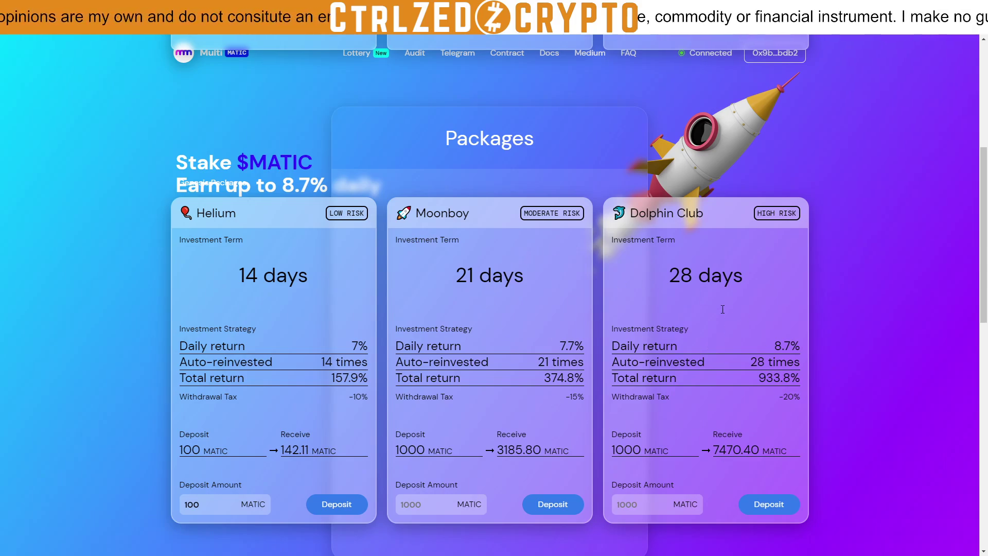
# - Check the Earnings section's staking, Snooze All and referral details, and return to the Genesis Packages
pyautogui.scroll(-10, 626, 401)
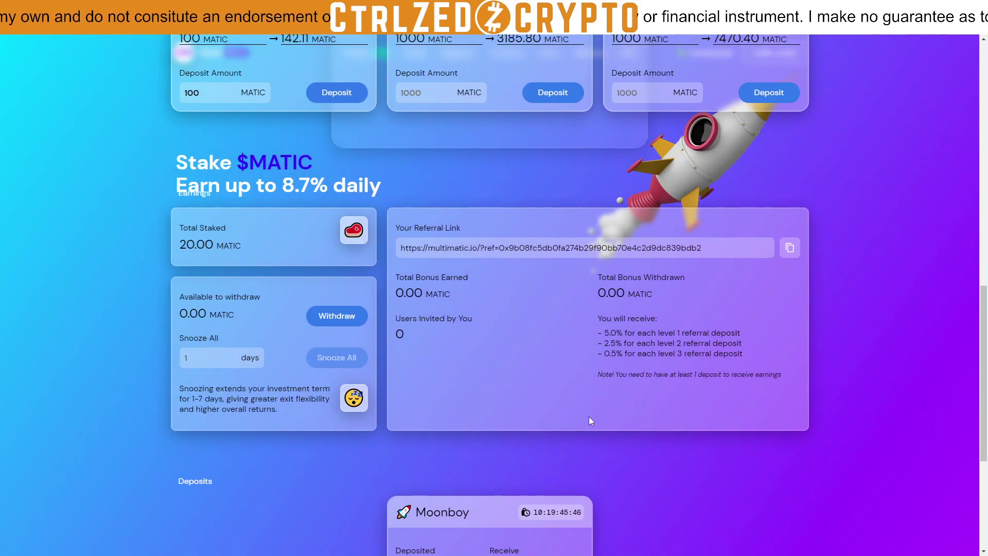
pyautogui.scroll(9, 448, 476)
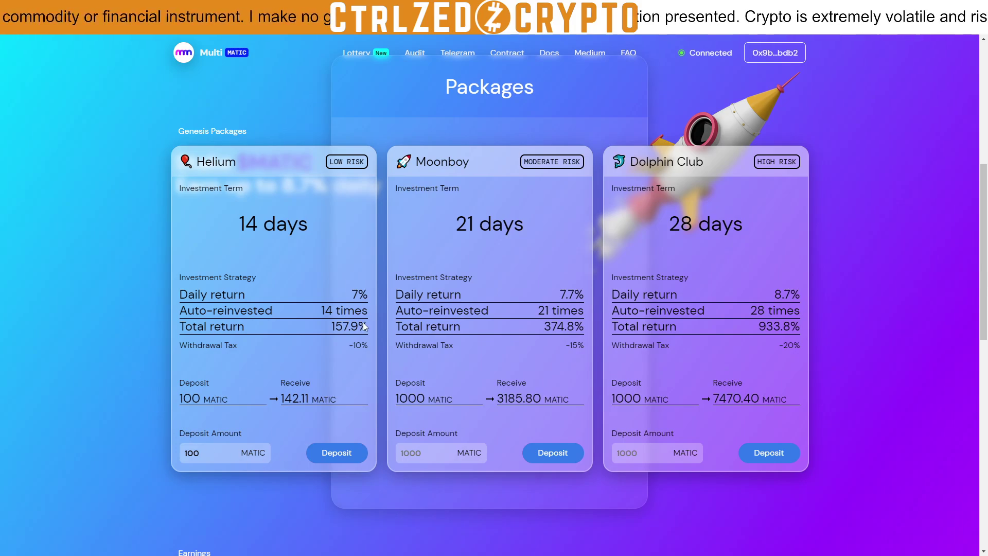
pyautogui.scroll(2, 196, 212)
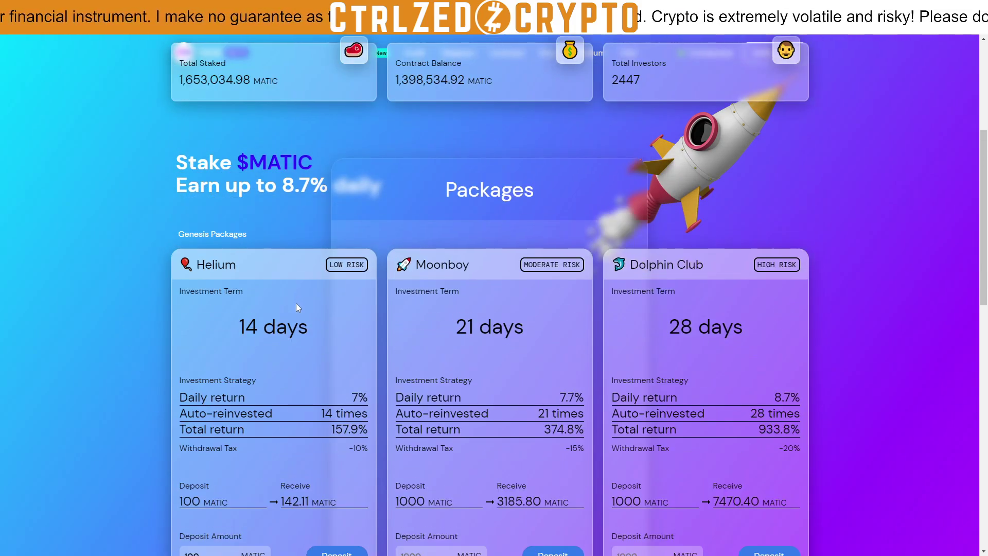
# - Compare MultiMatic's global metrics with the terms, daily returns and auto-reinvestment of its three Genesis Packages
pyautogui.scroll(-1, 295, 304)
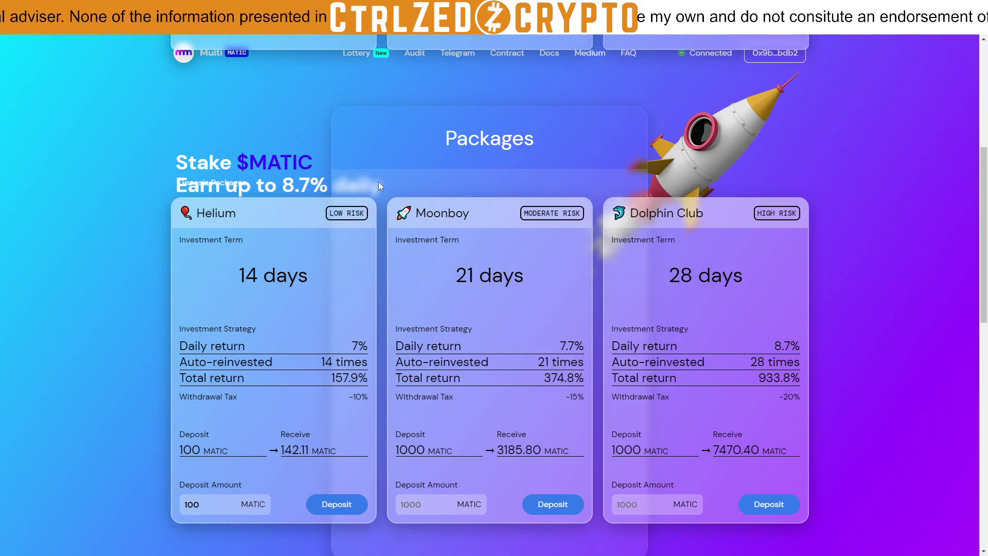
pyautogui.scroll(3, 365, 185)
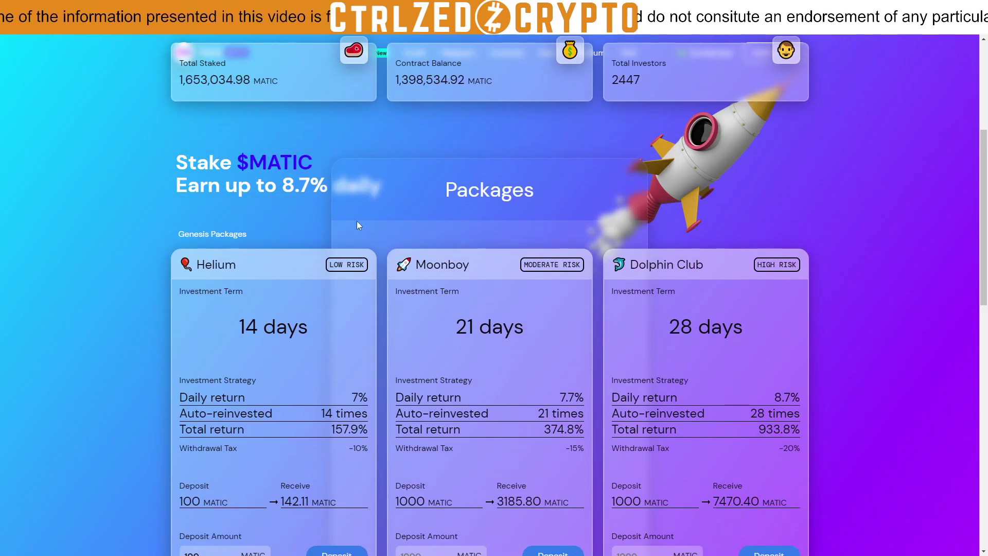
pyautogui.scroll(1, 358, 225)
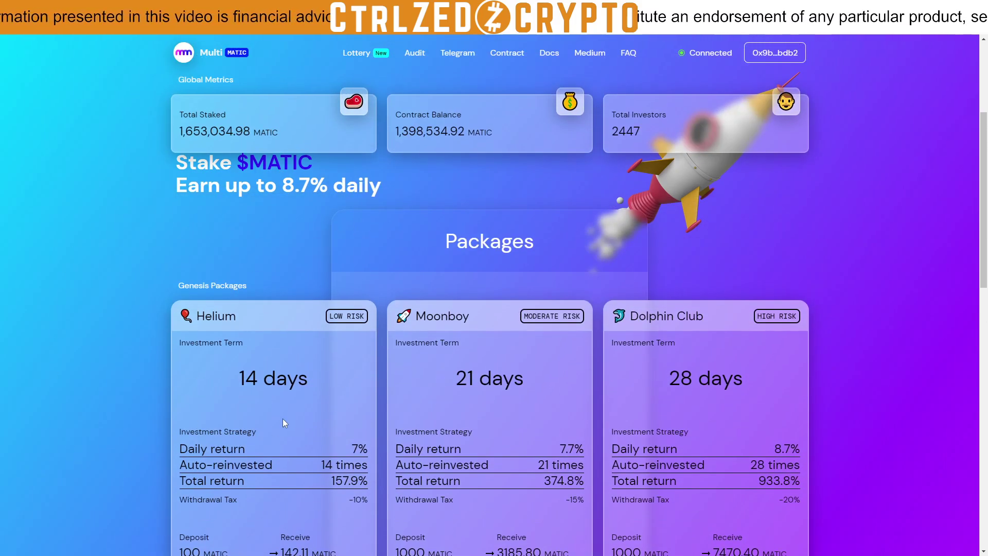
pyautogui.scroll(-2, 283, 419)
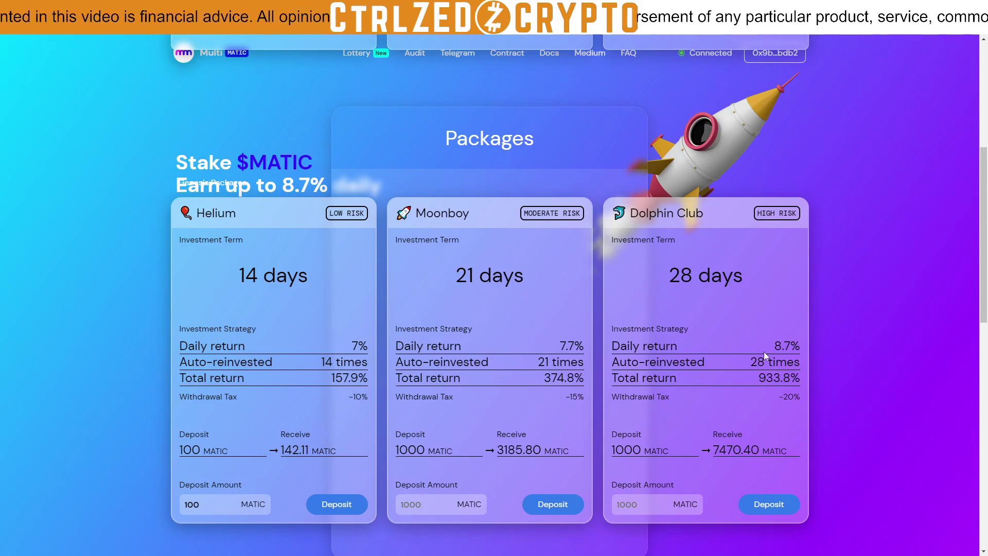
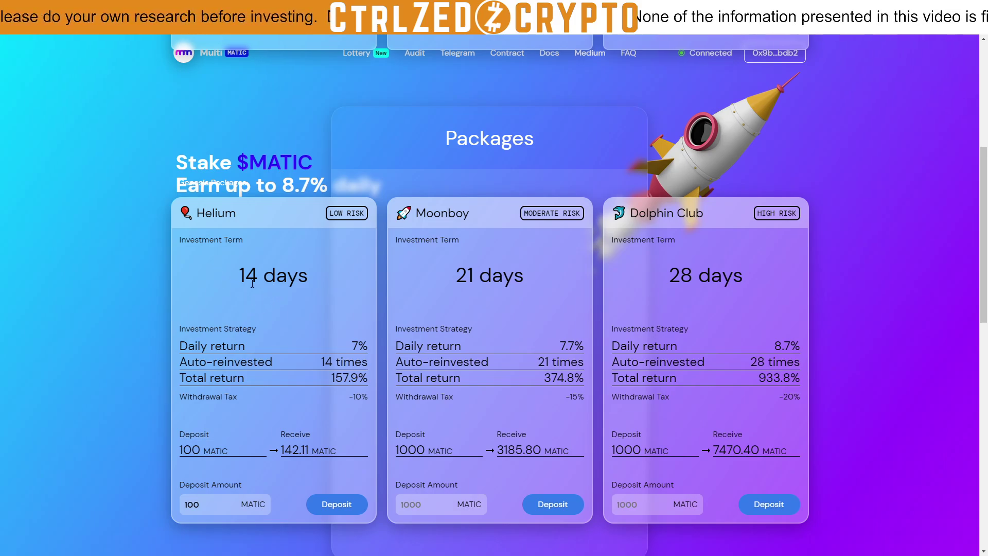
pyautogui.scroll(-1, 269, 263)
pyautogui.scroll(3, 289, 300)
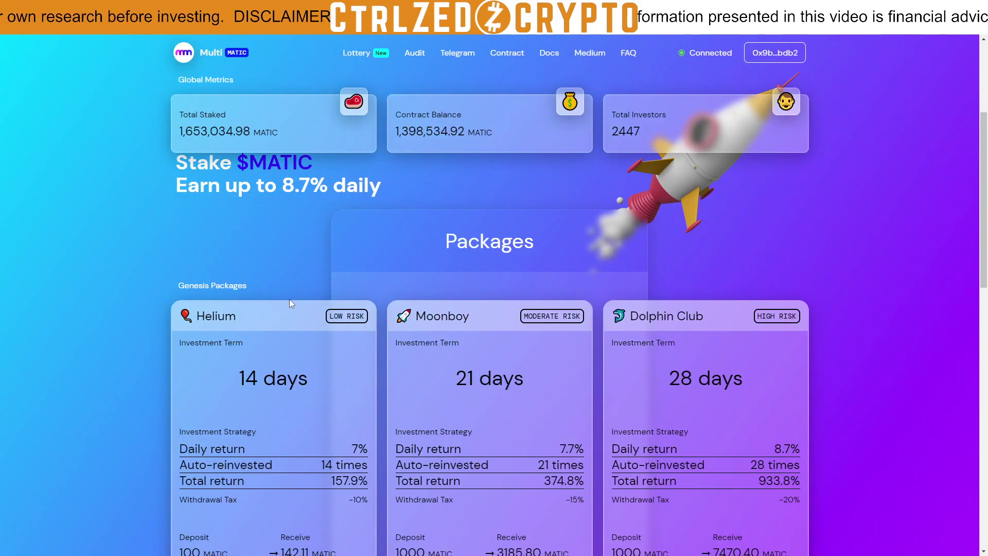
pyautogui.scroll(-2, 289, 299)
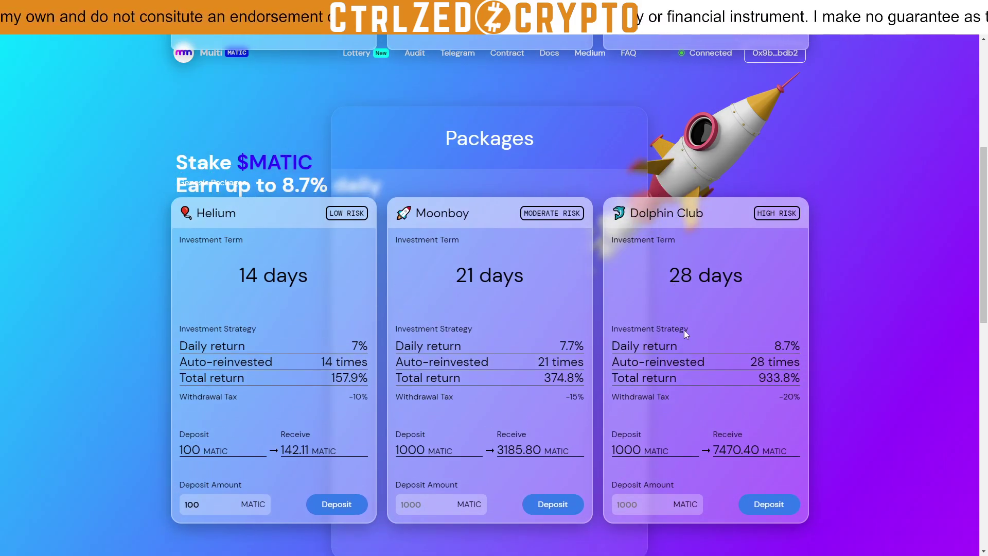
# - Highlight the Dolphin Club package's deposit amount and its receive amount in turn to compare them
pyautogui.moveTo(715, 450); pyautogui.dragTo(753, 450)
pyautogui.click(761, 451)
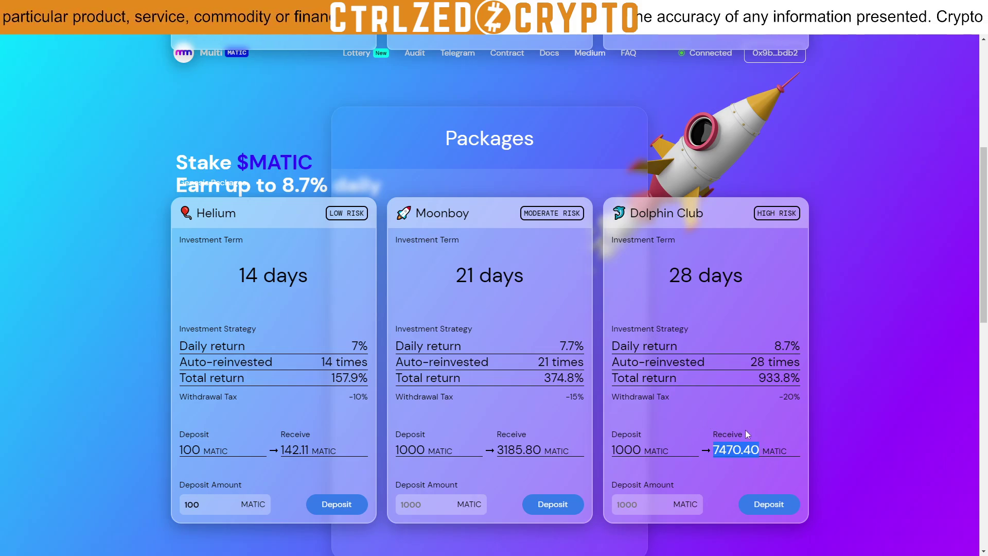
pyautogui.moveTo(614, 451); pyautogui.dragTo(643, 451)
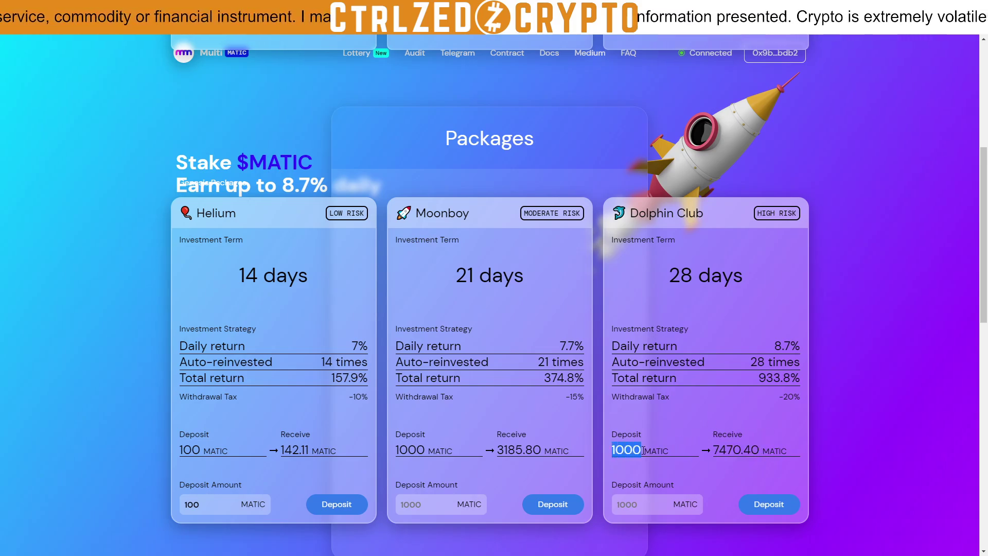
pyautogui.moveTo(753, 450); pyautogui.dragTo(712, 450)
pyautogui.doubleClick(715, 450)
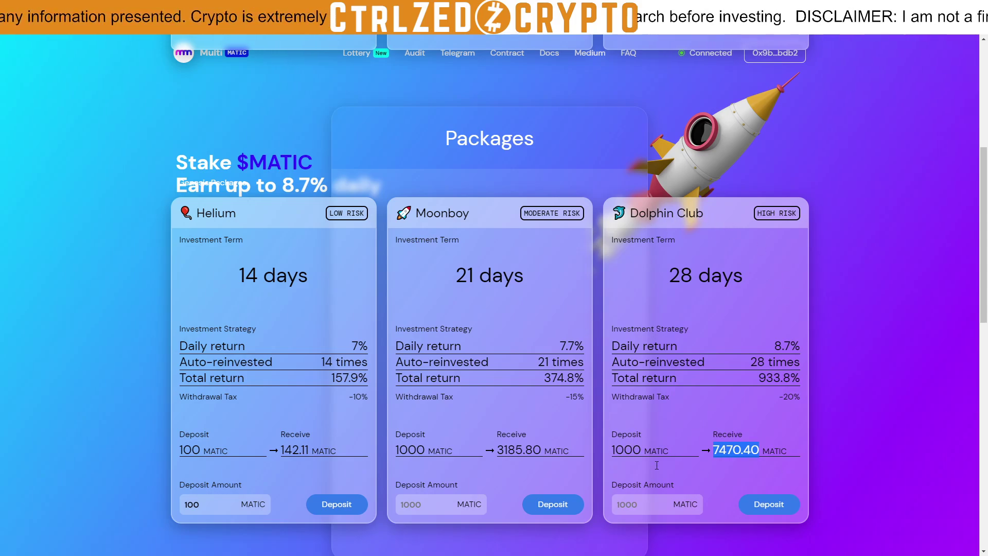
pyautogui.click(766, 469)
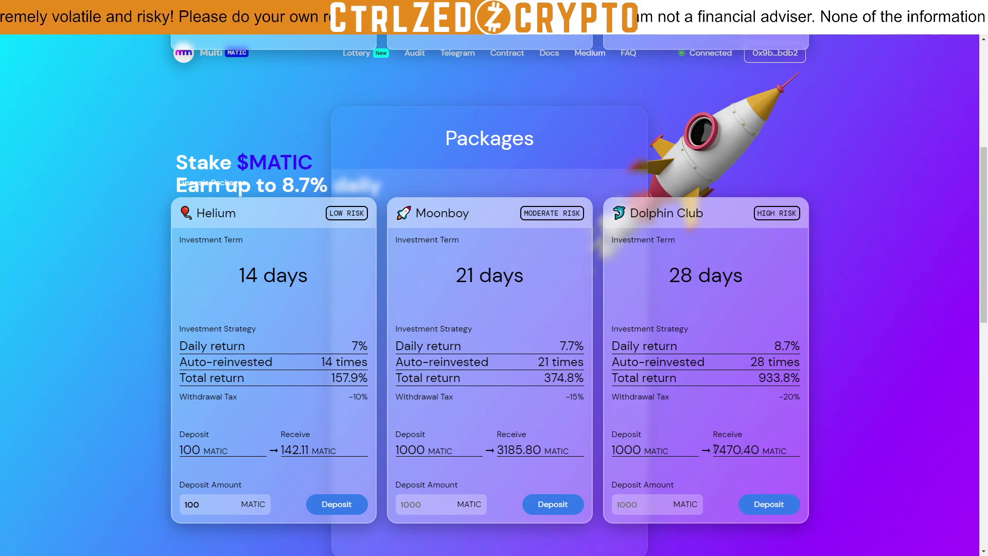
pyautogui.moveTo(716, 449); pyautogui.dragTo(761, 449)
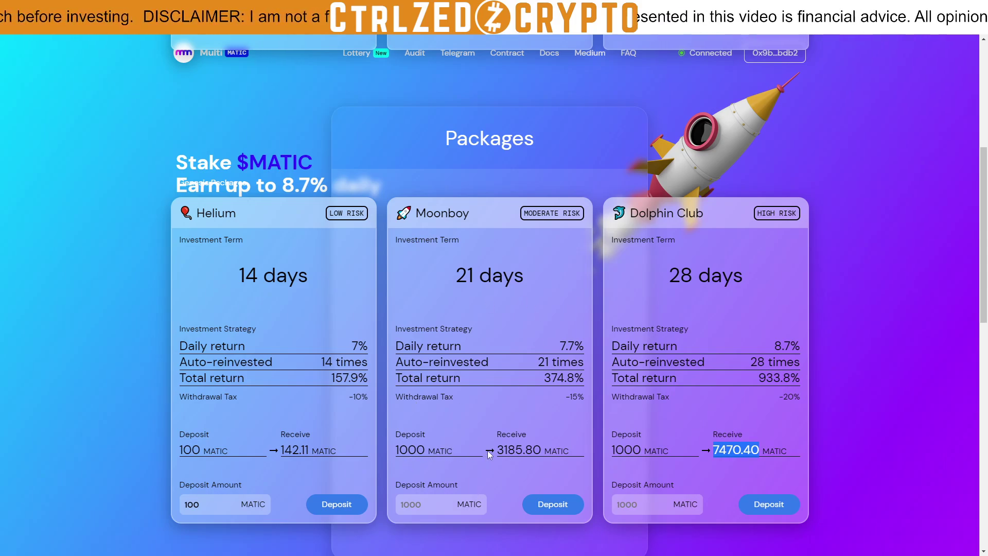
# - Highlight the receive amounts of the Moonboy and Helium packages
pyautogui.moveTo(541, 449); pyautogui.dragTo(500, 449)
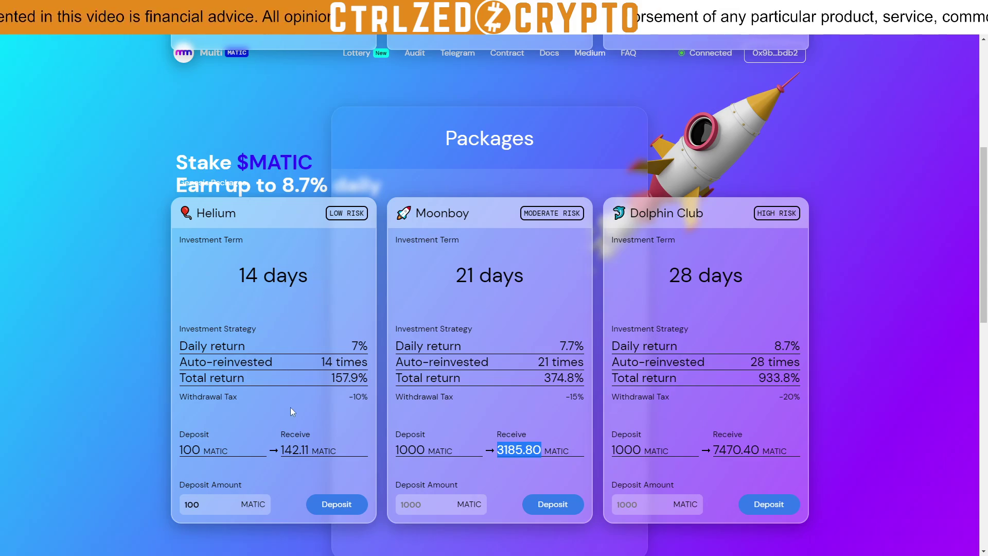
pyautogui.moveTo(281, 450); pyautogui.dragTo(310, 451)
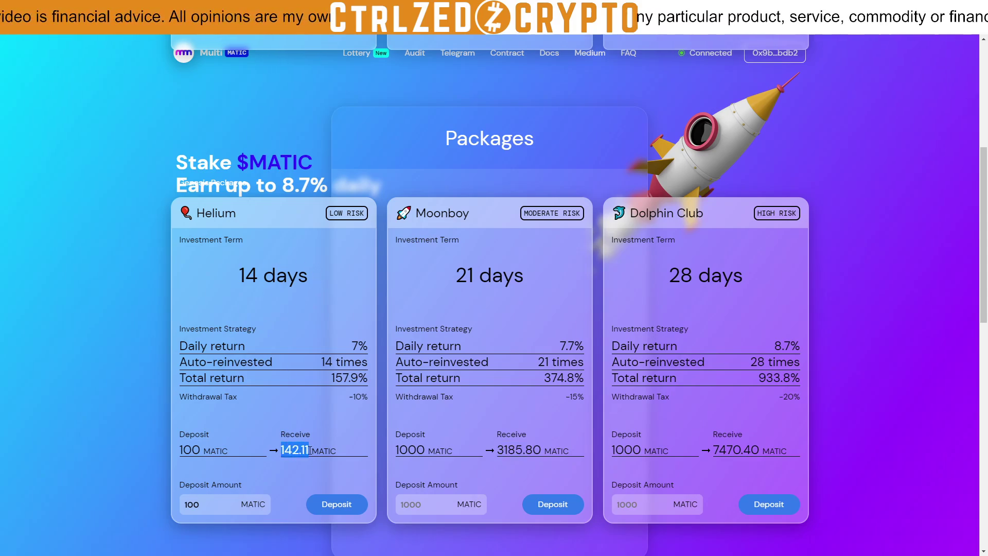
pyautogui.click(310, 451)
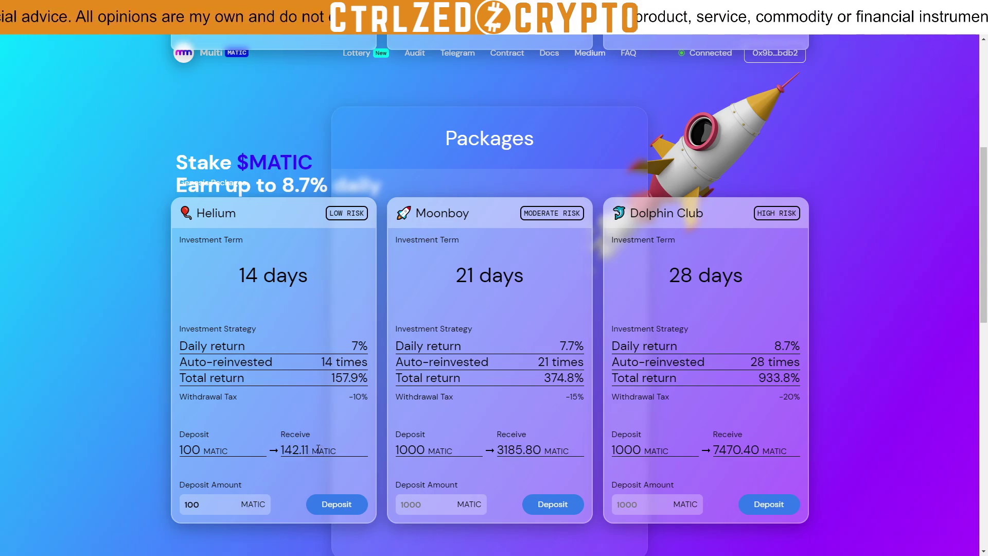
pyautogui.moveTo(319, 450); pyautogui.dragTo(281, 450)
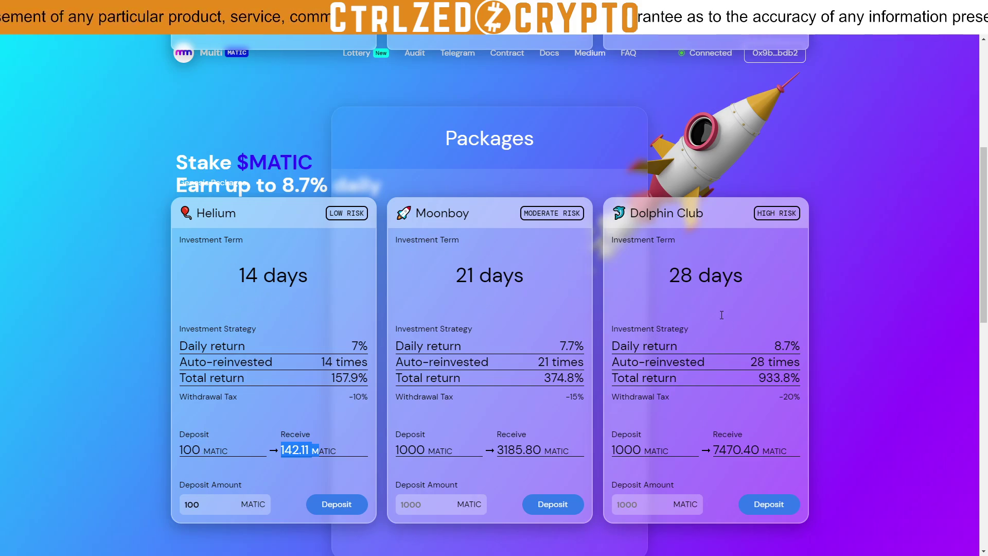
# - Highlight the Dolphin Club package's deposit and receive figures again, and clear the selection
pyautogui.moveTo(616, 451)
pyautogui.mouseDown()
pyautogui.moveTo(795, 454)
pyautogui.moveTo(642, 451)
pyautogui.moveTo(603, 445)
pyautogui.moveTo(611, 436)
pyautogui.mouseUp()
pyautogui.click(608, 453)
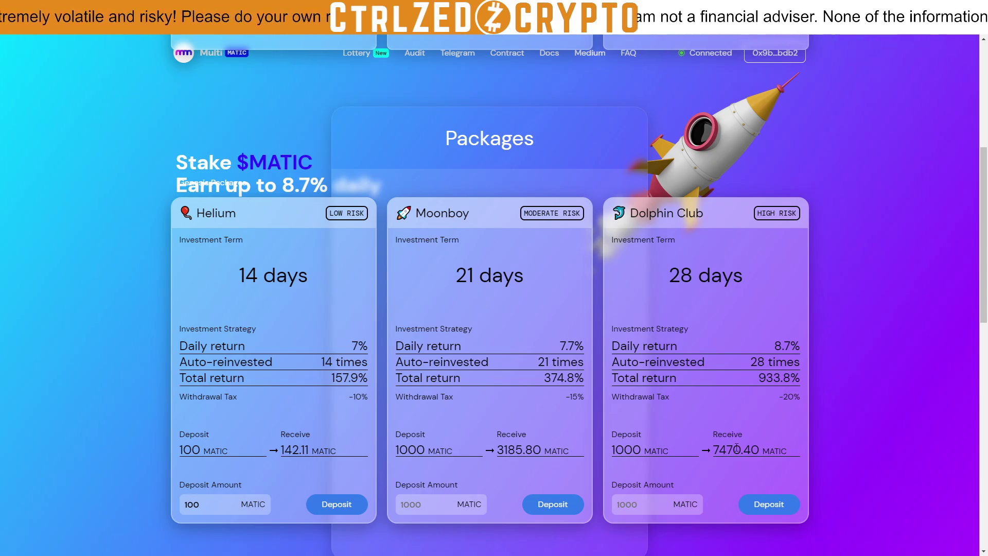
pyautogui.moveTo(760, 451); pyautogui.dragTo(705, 452)
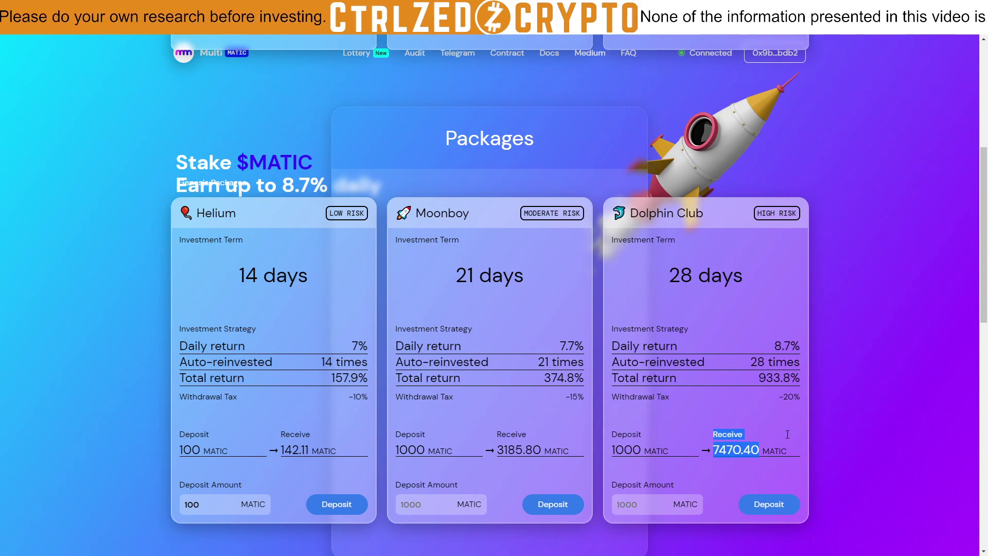
pyautogui.moveTo(719, 451); pyautogui.dragTo(699, 452)
pyautogui.click(792, 451)
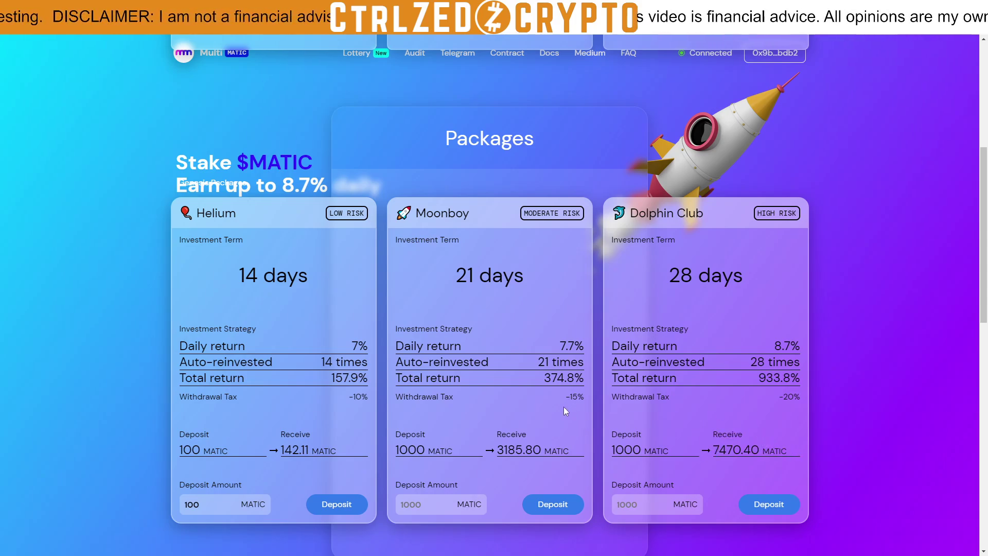
# - Examine the Earnings section's staked total and snooze option, and the active Moonboy deposit's progress and expected payout
pyautogui.scroll(-1, 564, 406)
pyautogui.scroll(1, 612, 406)
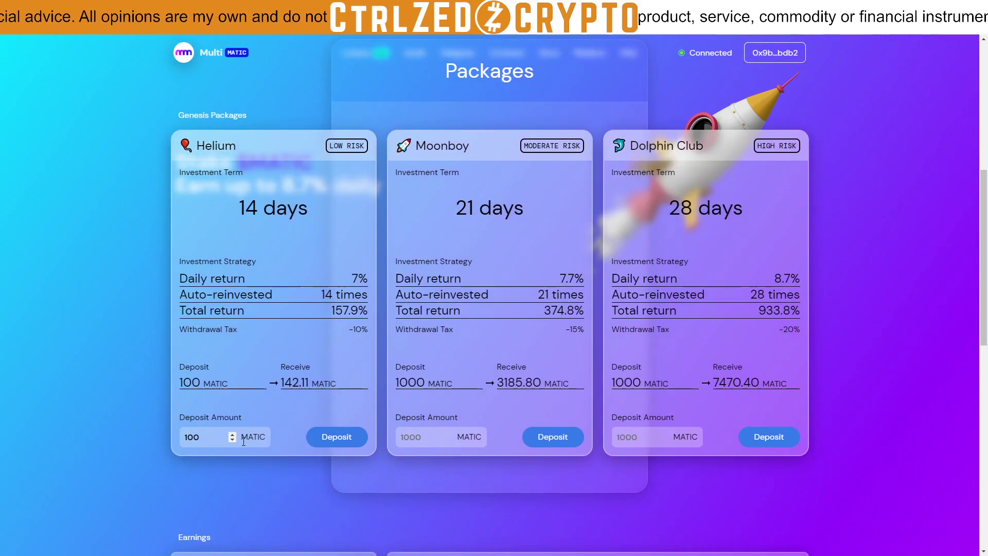
pyautogui.scroll(-4, 251, 439)
pyautogui.scroll(-2, 252, 430)
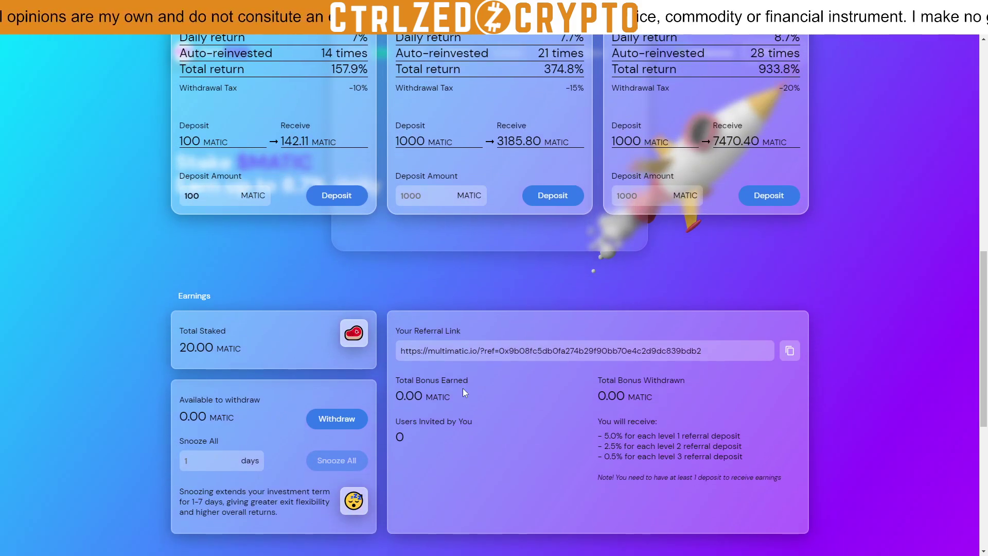
pyautogui.scroll(-6, 417, 396)
pyautogui.scroll(3, 538, 400)
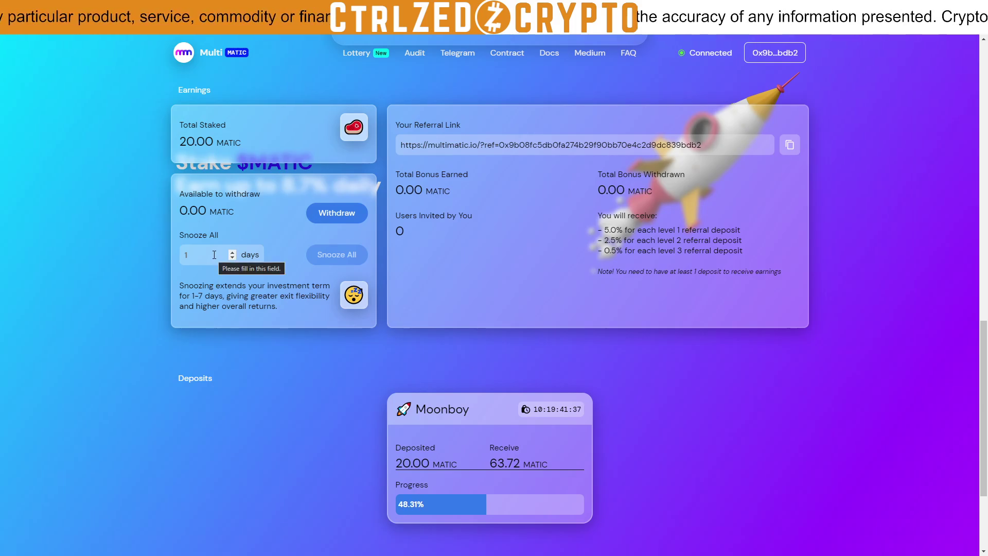
pyautogui.scroll(3, 216, 257)
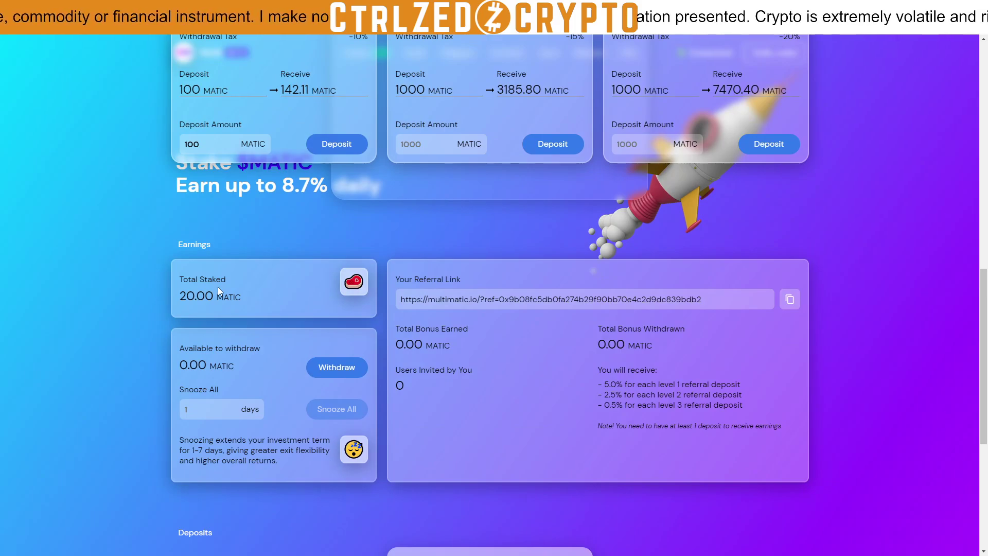
pyautogui.scroll(-3, 211, 305)
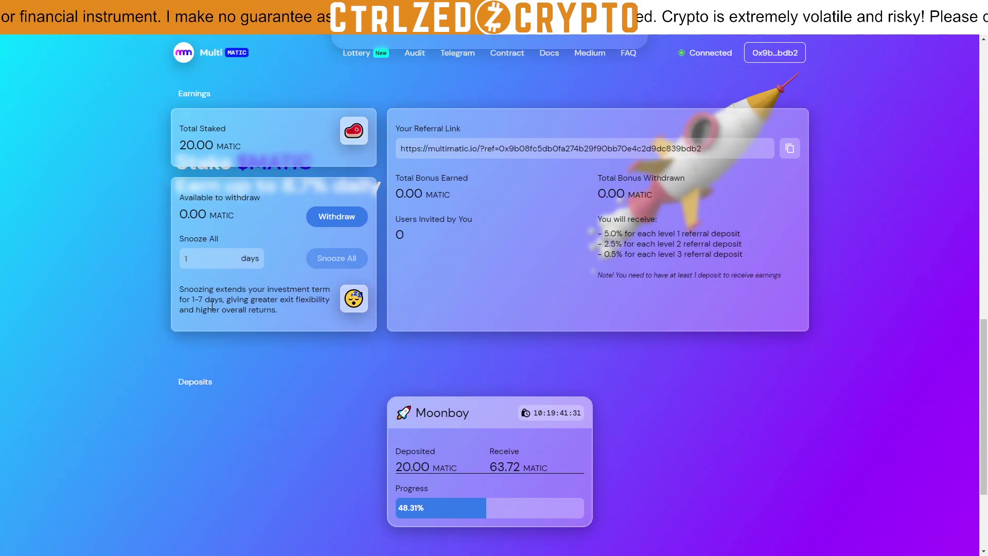
pyautogui.scroll(4, 211, 305)
pyautogui.scroll(-1, 218, 304)
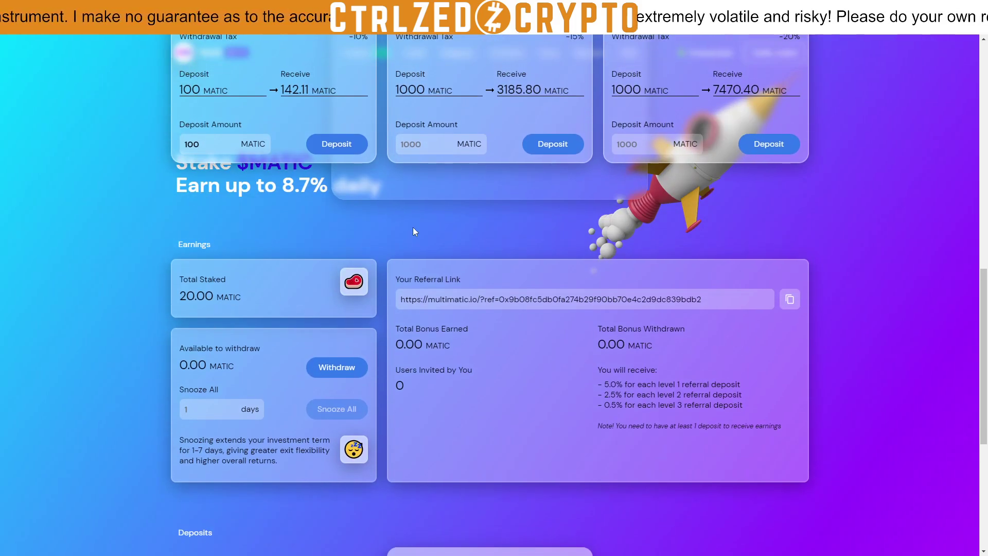
# - Review the total staked, contract balance and investor metrics against the package returns, and look over the Earnings section
pyautogui.scroll(10, 249, 288)
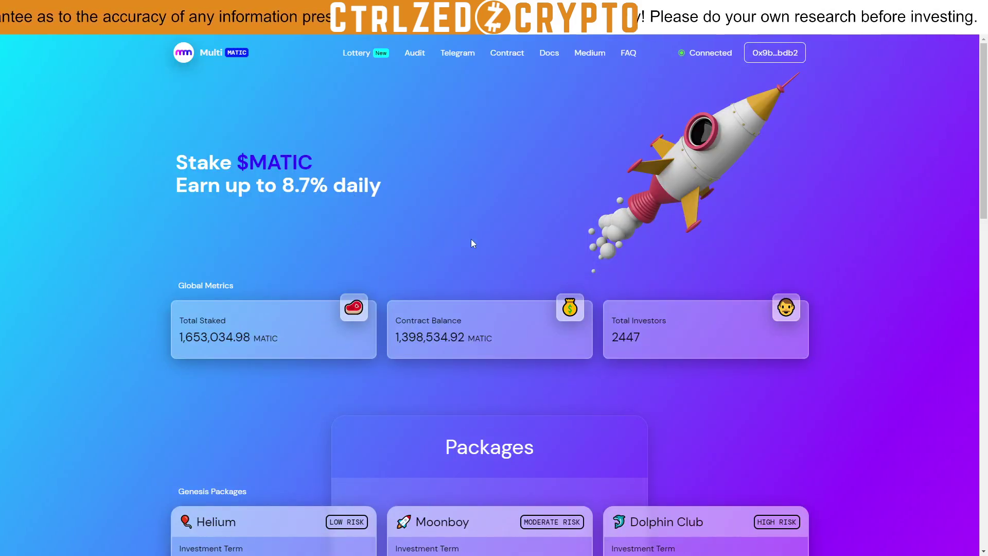
pyautogui.scroll(-6, 294, 193)
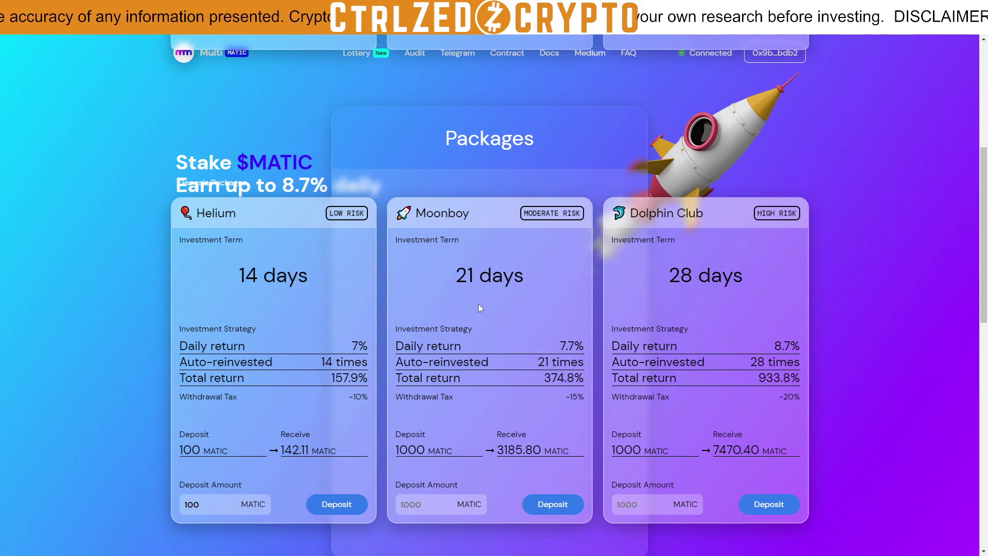
pyautogui.scroll(5, 768, 308)
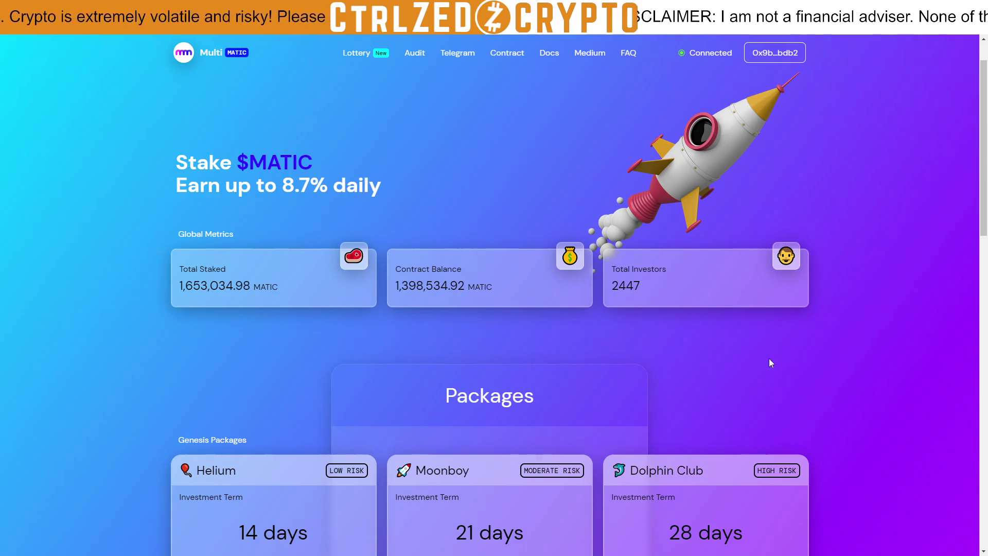
pyautogui.scroll(-5, 572, 384)
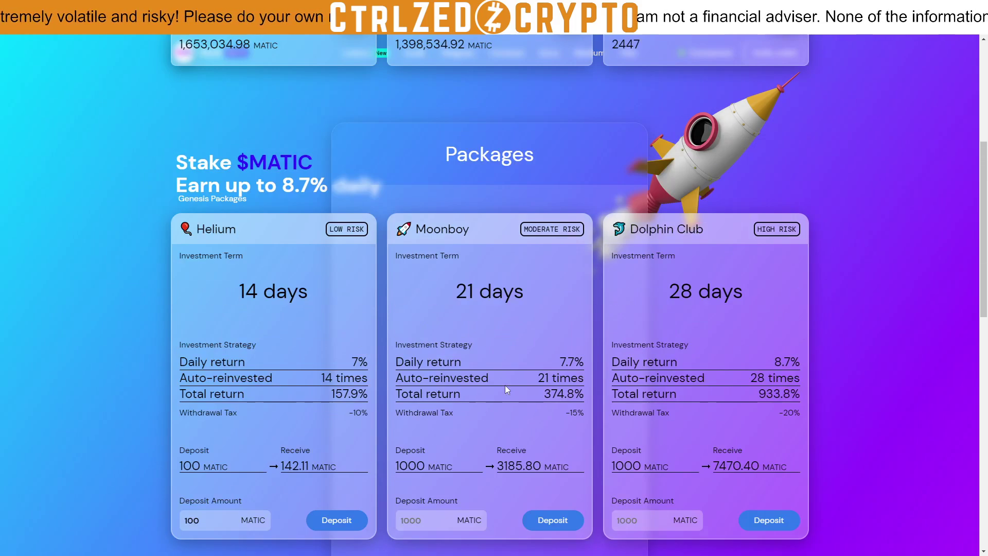
pyautogui.scroll(5, 505, 389)
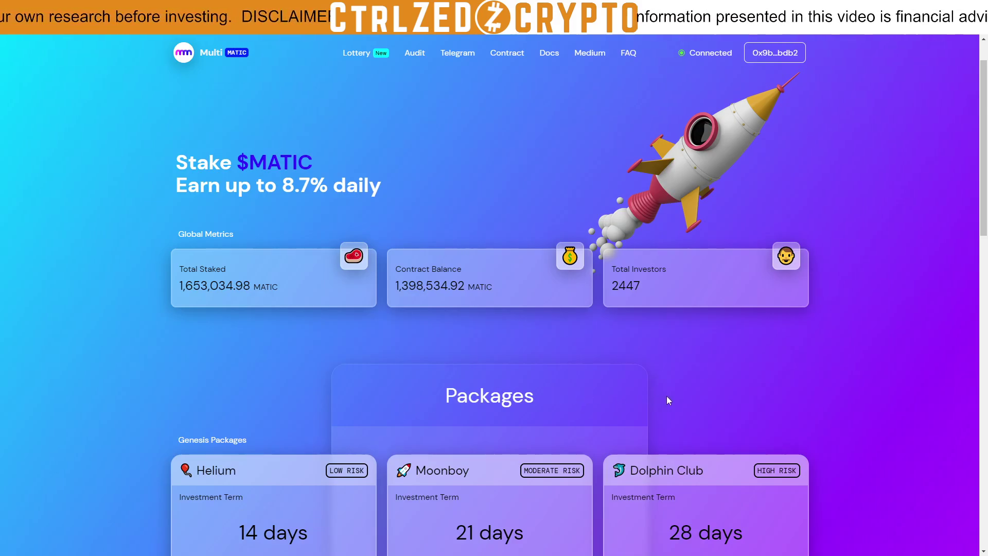
pyautogui.scroll(-5, 666, 400)
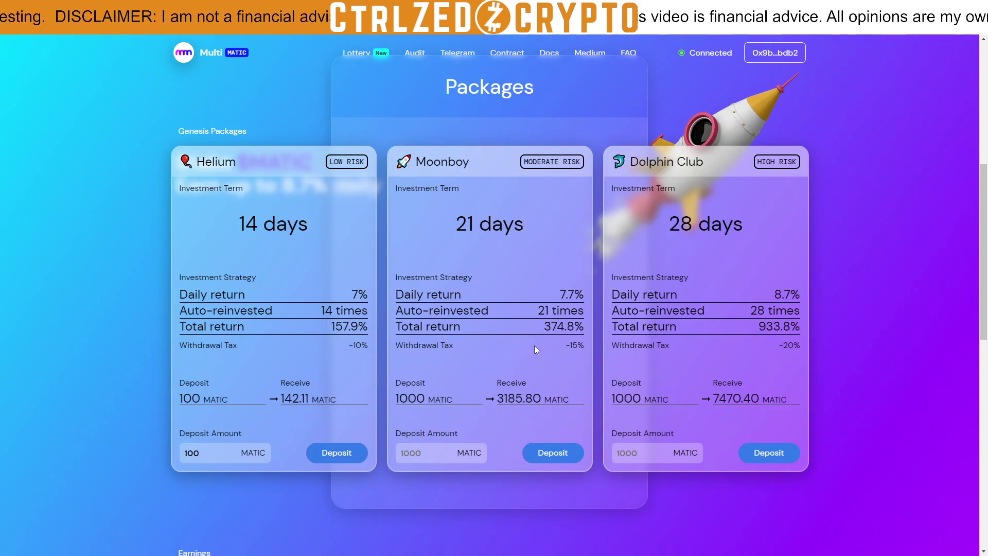
pyautogui.scroll(-5, 227, 375)
pyautogui.scroll(5, 226, 360)
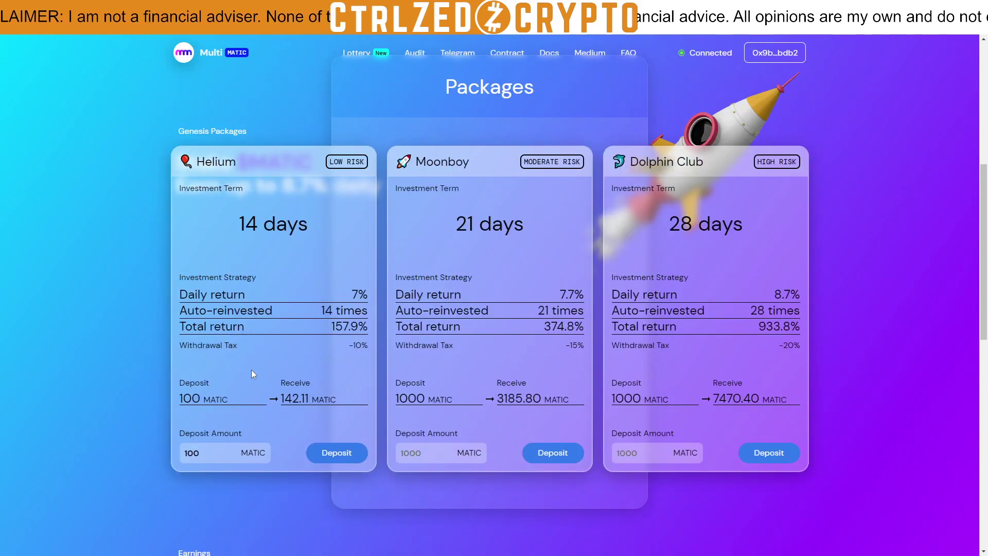
pyautogui.scroll(-3, 701, 418)
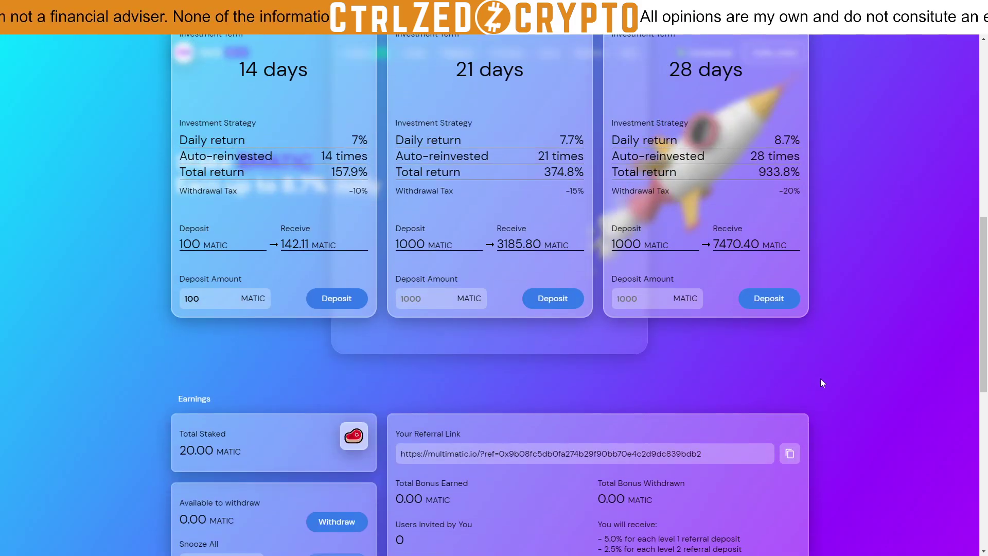
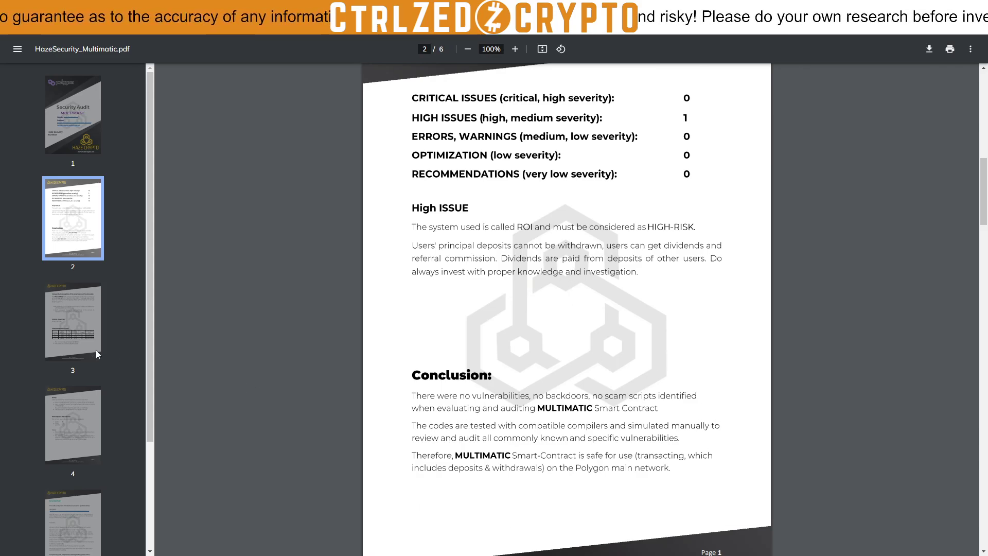
# - Go to page 3 of the HazeSecurity_Multimatic.pdf audit report
pyautogui.click(74, 336)
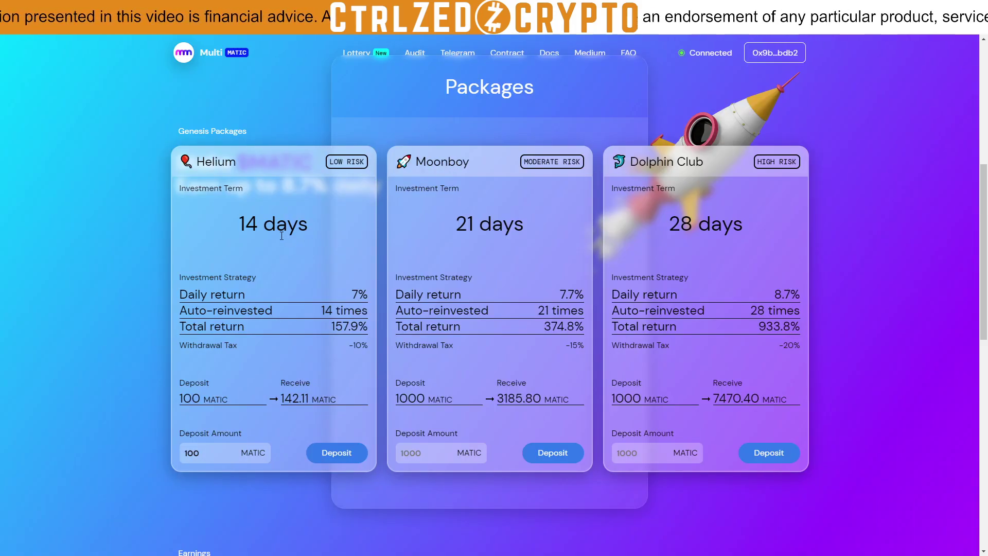
# - Review the Helium package, the Earnings section and the active Moonboy deposit, and highlight the deposit's progress percentage
pyautogui.scroll(-10, 288, 247)
pyautogui.scroll(8, 294, 261)
pyautogui.scroll(-8, 299, 291)
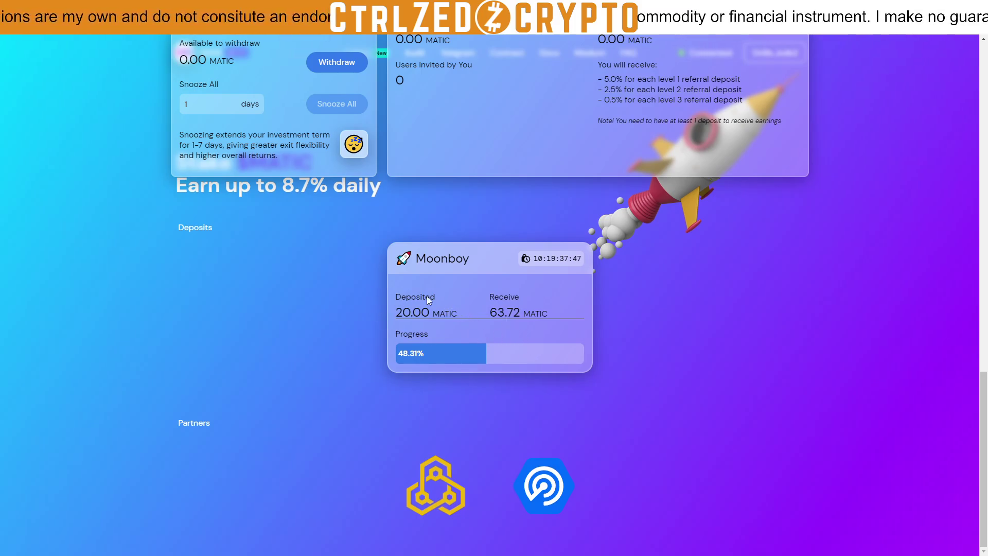
pyautogui.scroll(1, 459, 323)
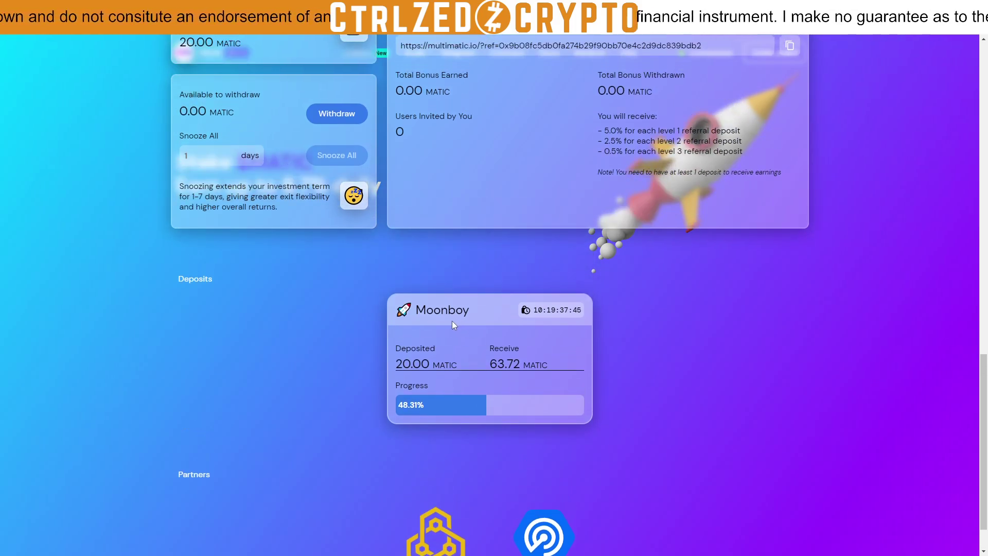
pyautogui.scroll(10, 452, 335)
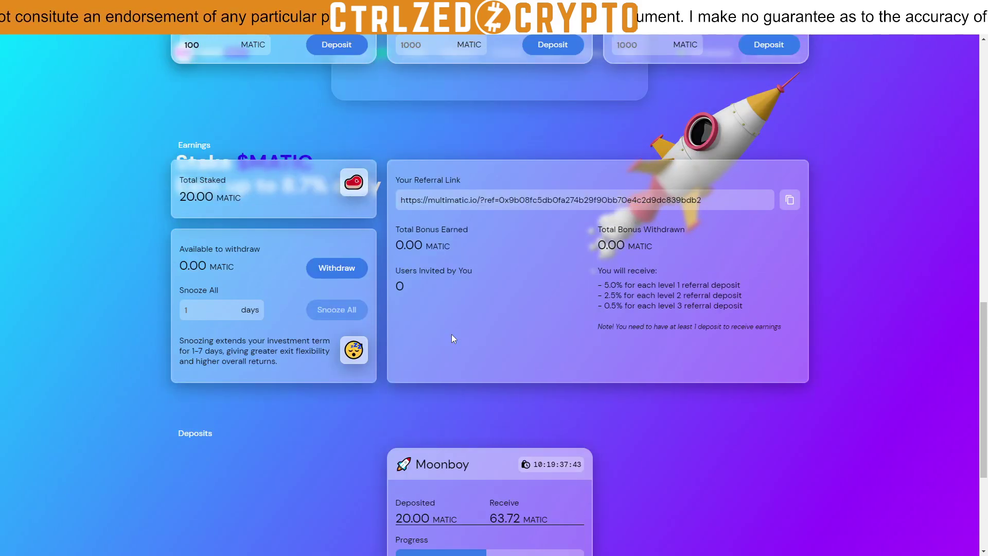
pyautogui.scroll(-9, 452, 334)
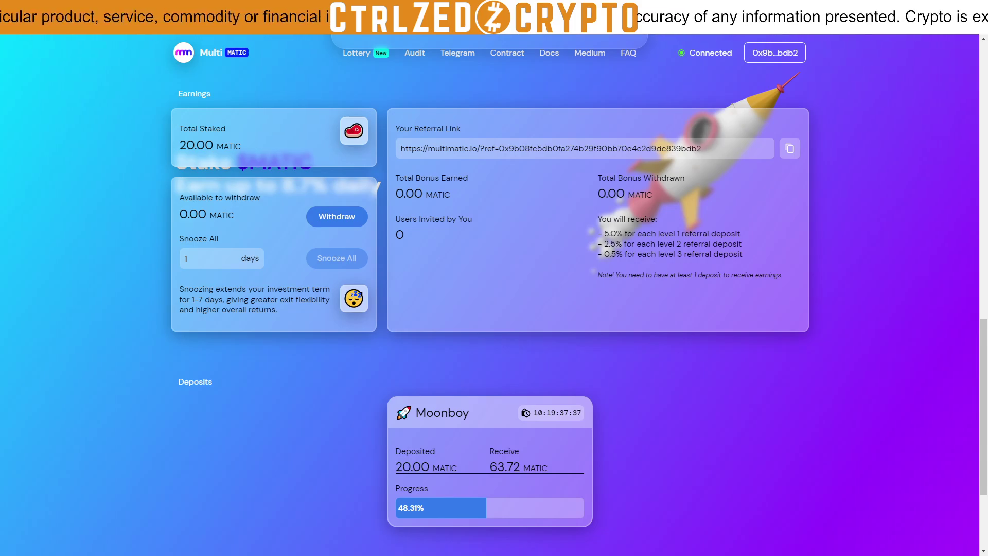
pyautogui.moveTo(397, 508); pyautogui.dragTo(424, 508)
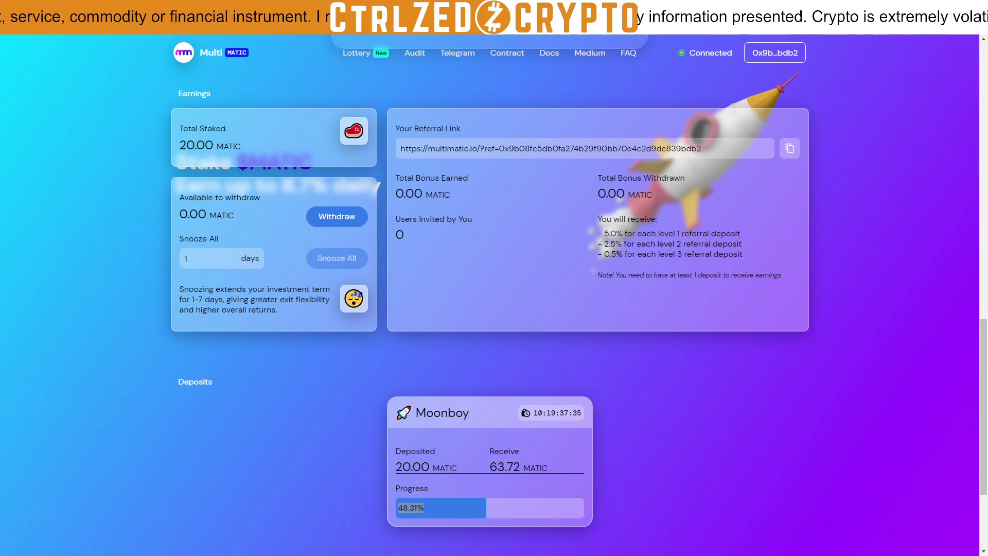
# - Switch to Calculator and multiply the 100 MATIC deposit by 0.9
pyautogui.hotkey('alt', 'Tab')
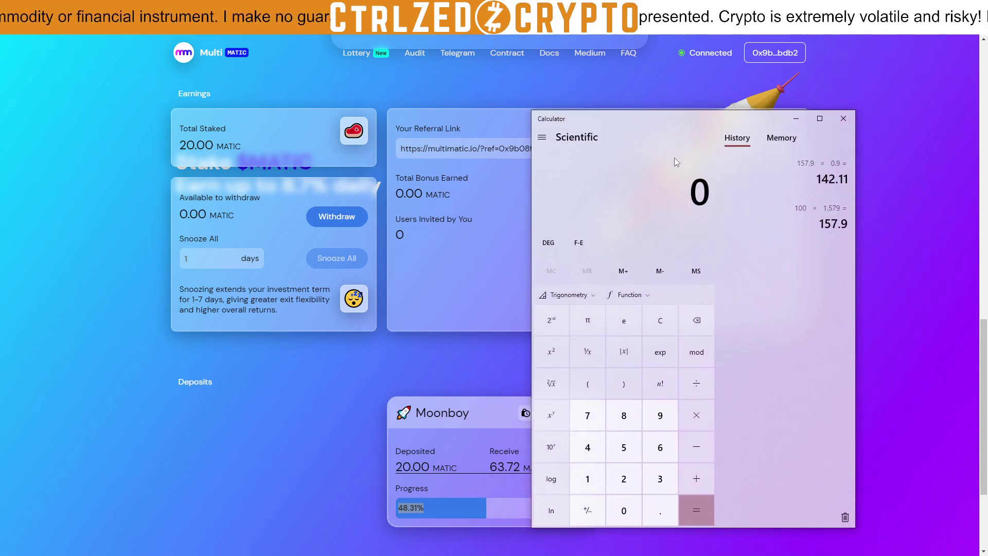
pyautogui.write('100')
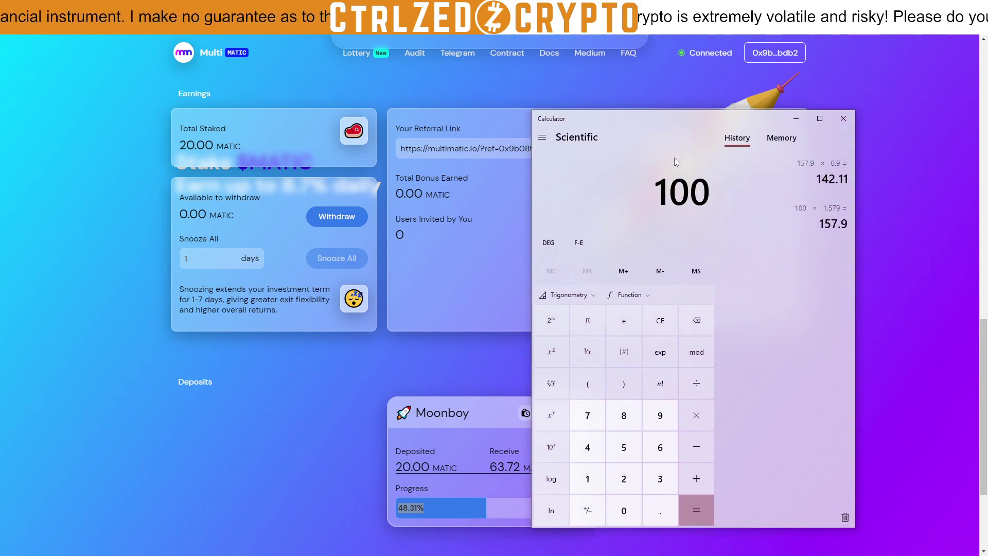
pyautogui.press('*')
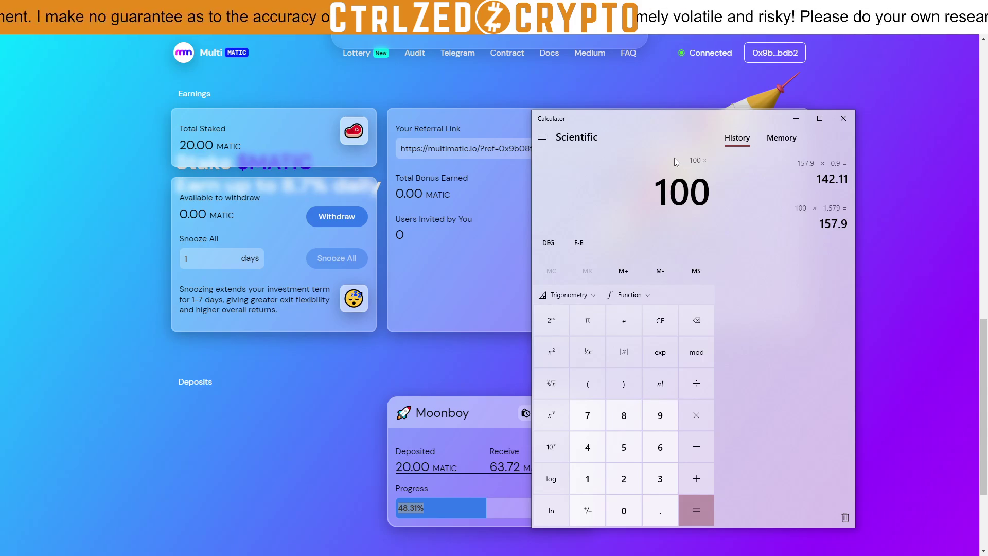
pyautogui.write('0.9')
pyautogui.press('Return')
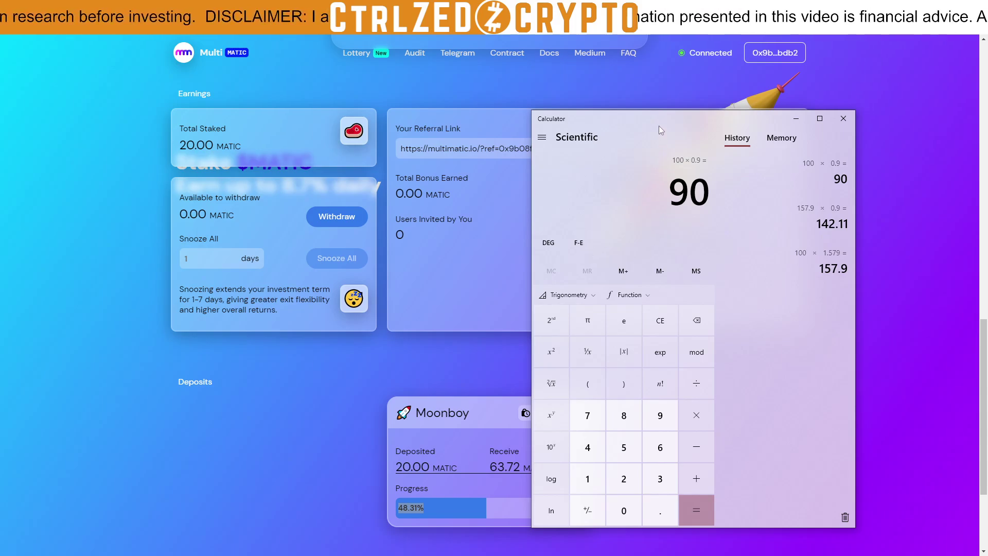
# - Check the Helium package's deposit figures with Calculator minimized, bring Calculator back and highlight the multiplication result
pyautogui.press('super+Down')
pyautogui.scroll(10, 332, 360)
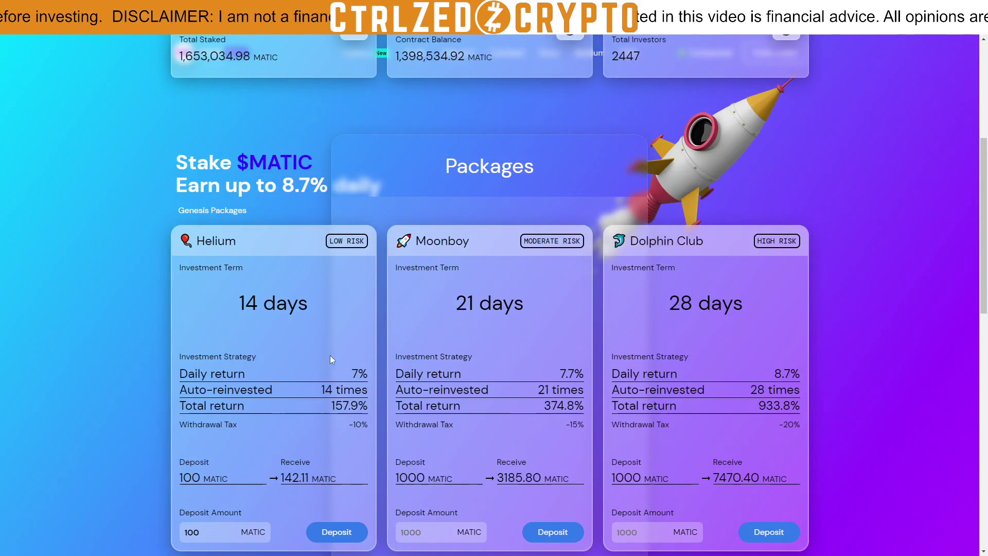
pyautogui.scroll(-2, 248, 406)
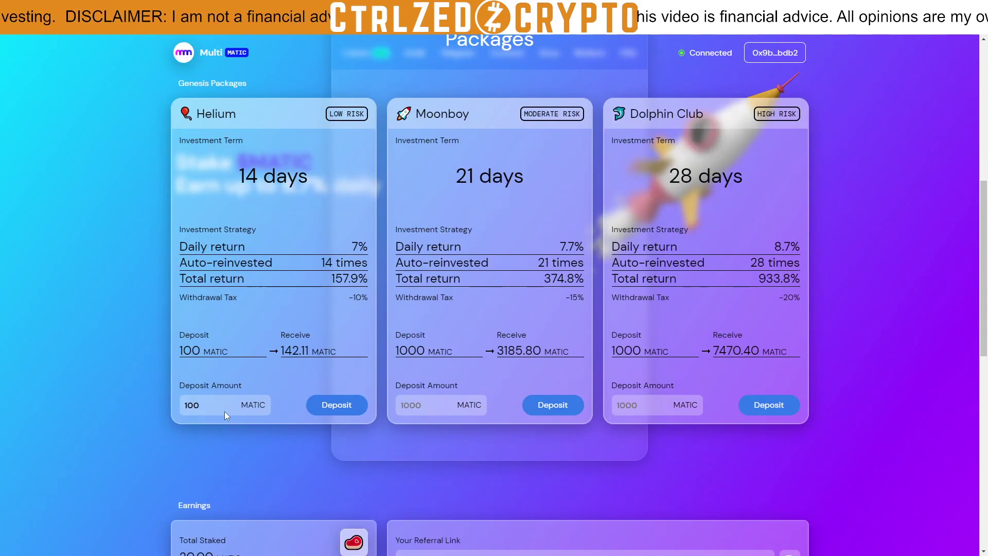
pyautogui.click(584, 549)
pyautogui.click(645, 236)
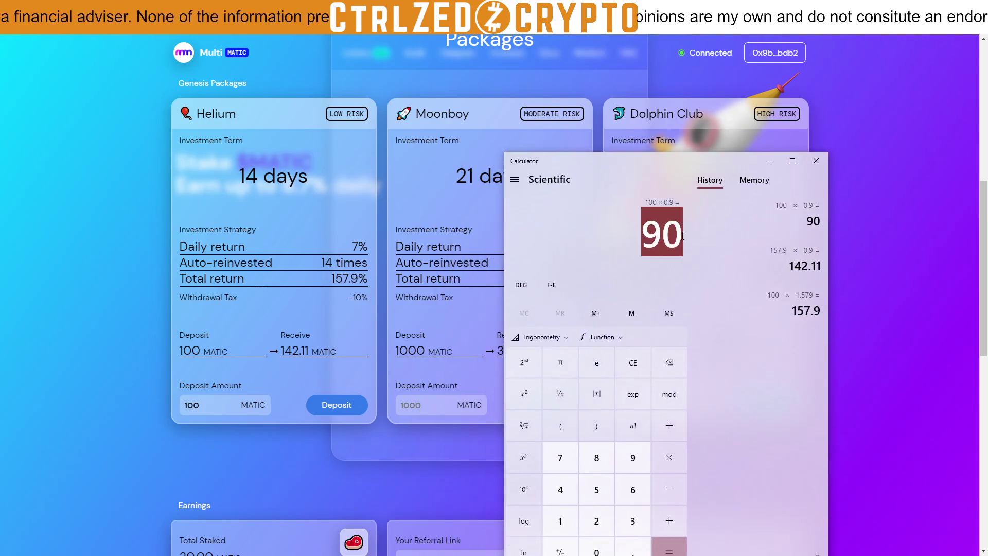
pyautogui.click(638, 240)
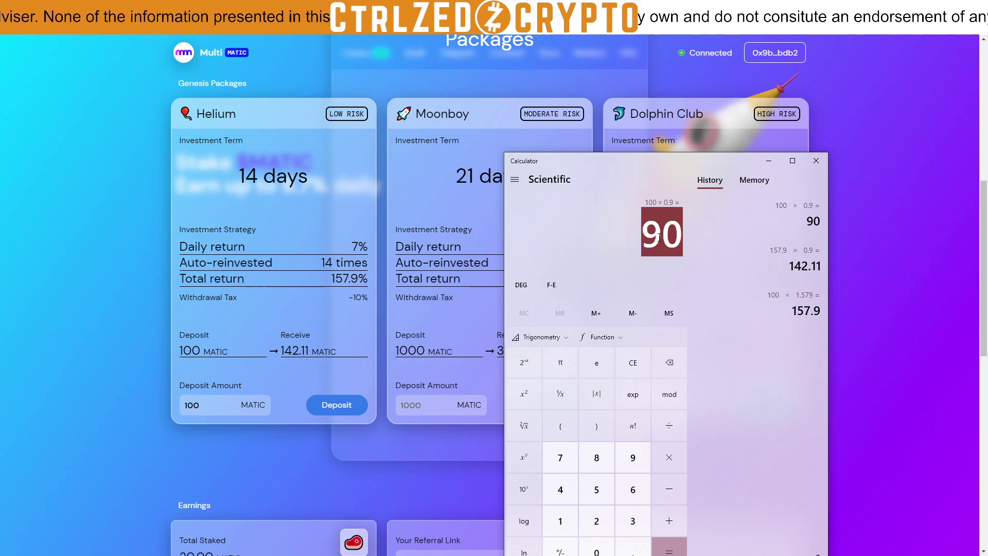
pyautogui.click(660, 236)
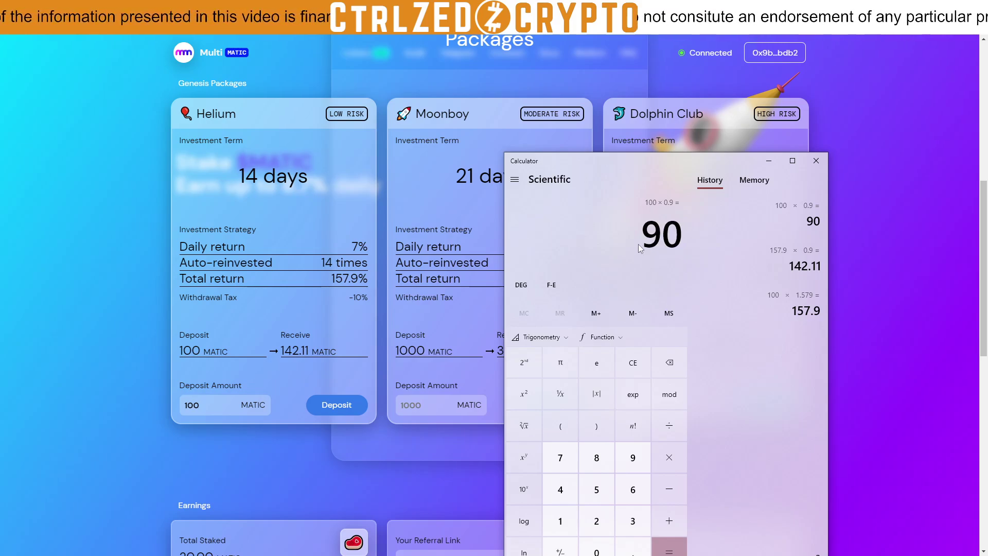
# - Subtract 90 from Helium's 142.11 MATIC receive amount, highlight the result and clear the selection
pyautogui.press('Escape')
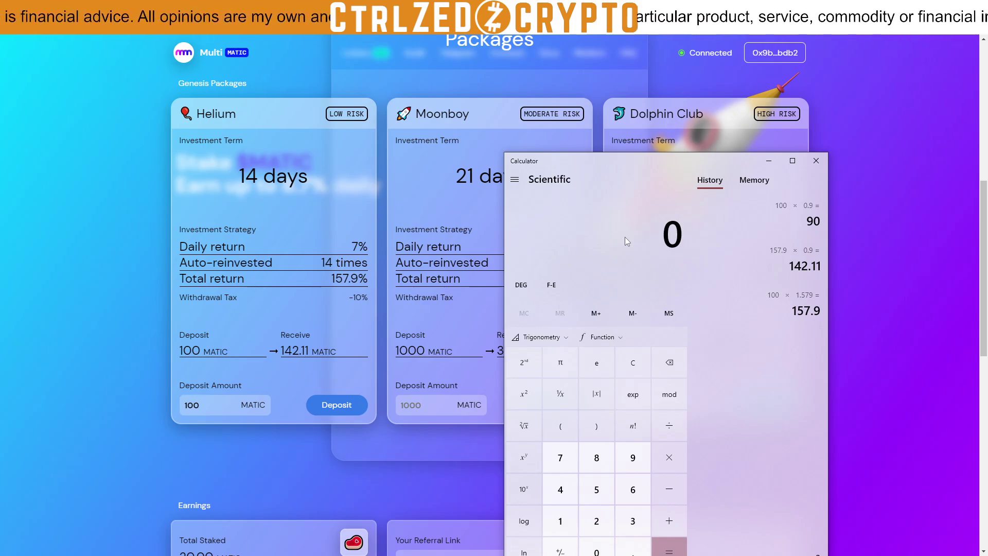
pyautogui.write('142.')
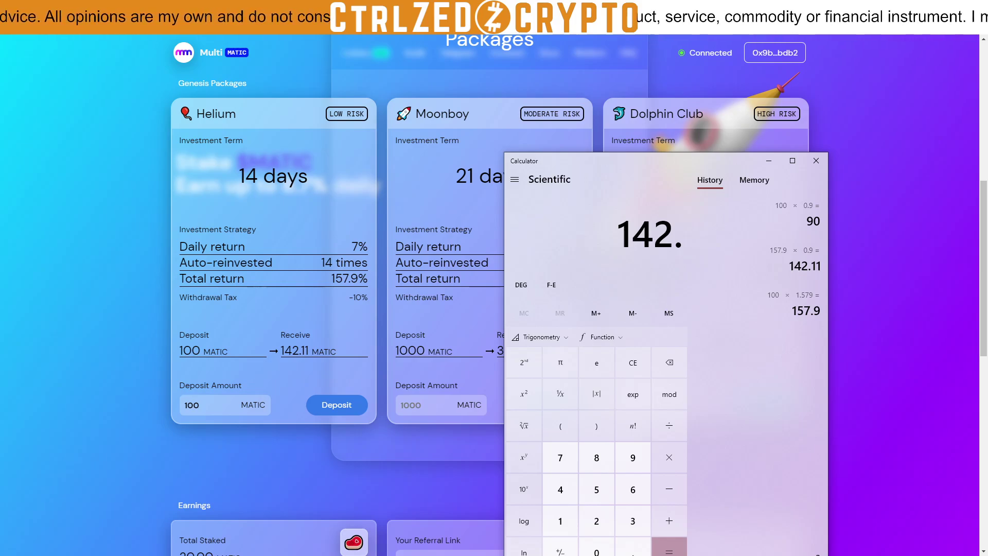
pyautogui.write('11 - 900')
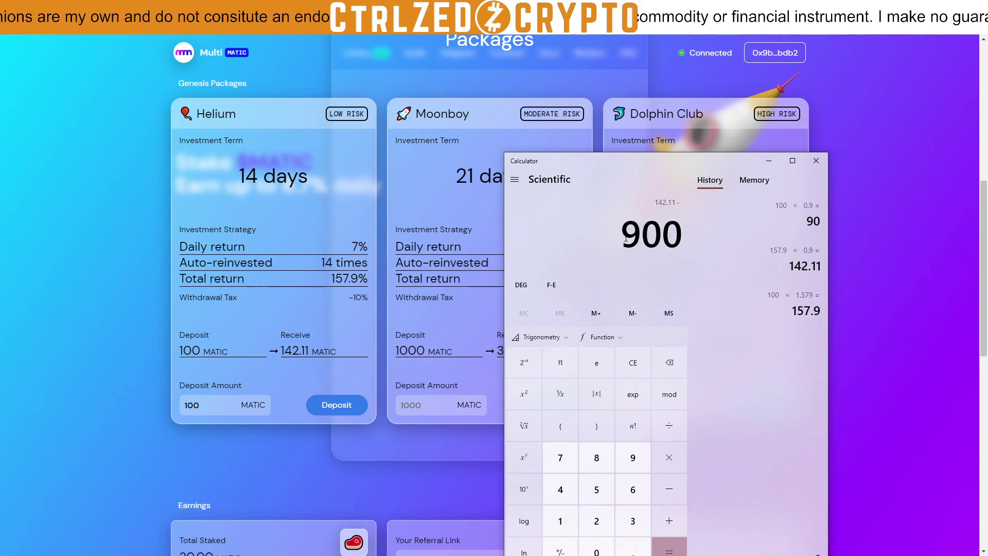
pyautogui.press('BackSpace')
pyautogui.press('Return')
pyautogui.moveTo(604, 235); pyautogui.dragTo(683, 234)
pyautogui.click(595, 220)
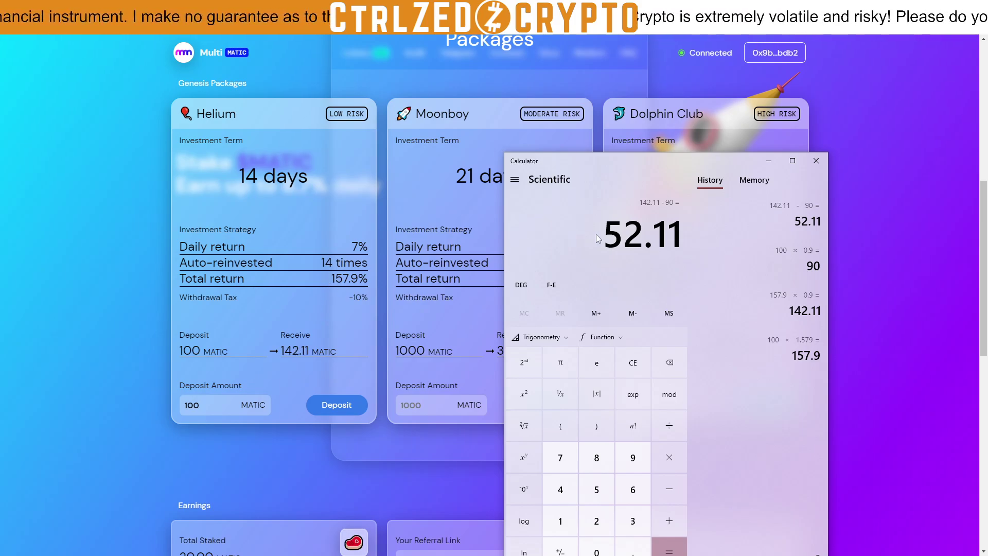
# - Subtract 142.11 from Helium's total return figure of 157.9 in Calculator
pyautogui.press('Escape')
pyautogui.write('157.9')
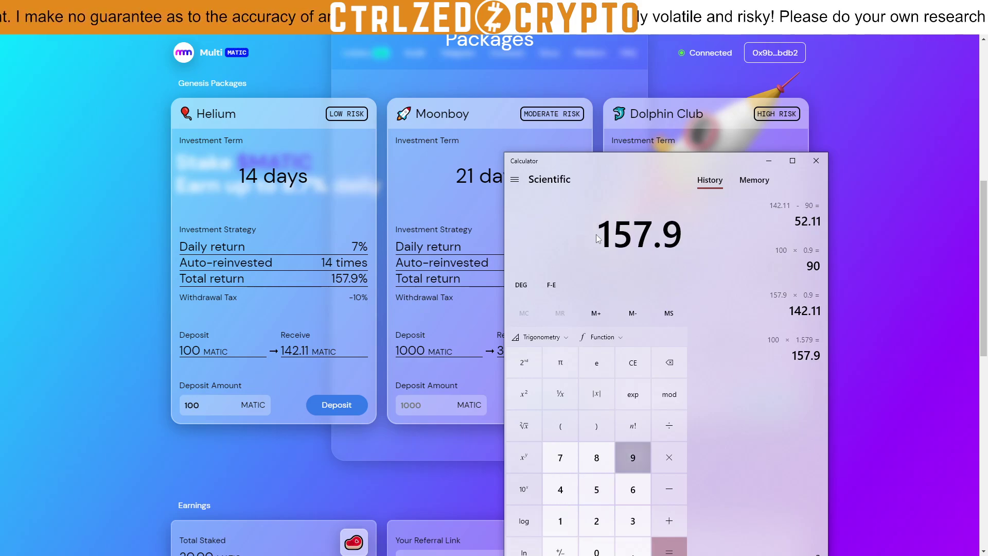
pyautogui.press('-')
pyautogui.write('142.11')
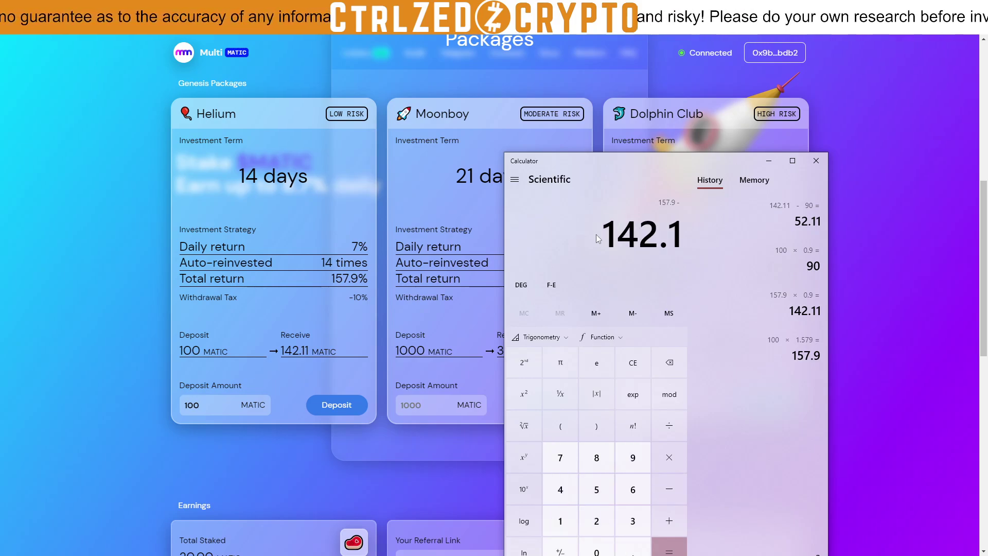
pyautogui.press('Return')
# - Highlight the result of the 157.9 minus 142.11 calculation several times, clear the selection and minimize Calculator
pyautogui.moveTo(596, 234); pyautogui.dragTo(688, 233)
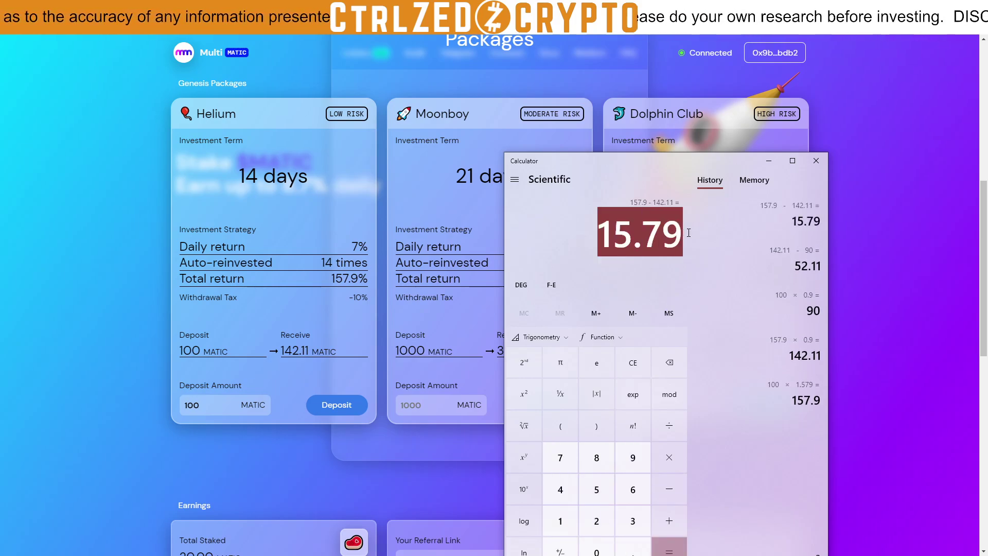
pyautogui.click(680, 236)
pyautogui.doubleClick(680, 237)
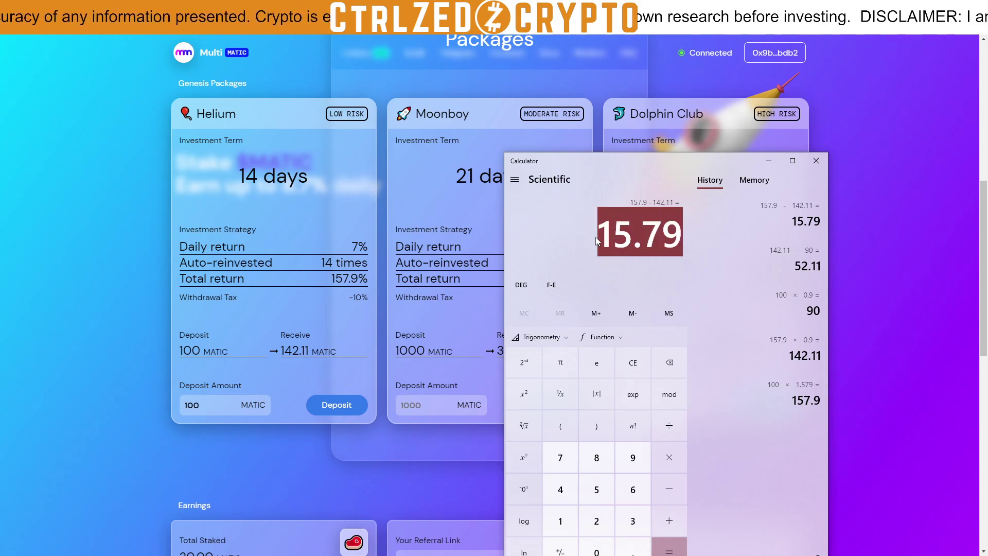
pyautogui.click(681, 237)
pyautogui.doubleClick(683, 237)
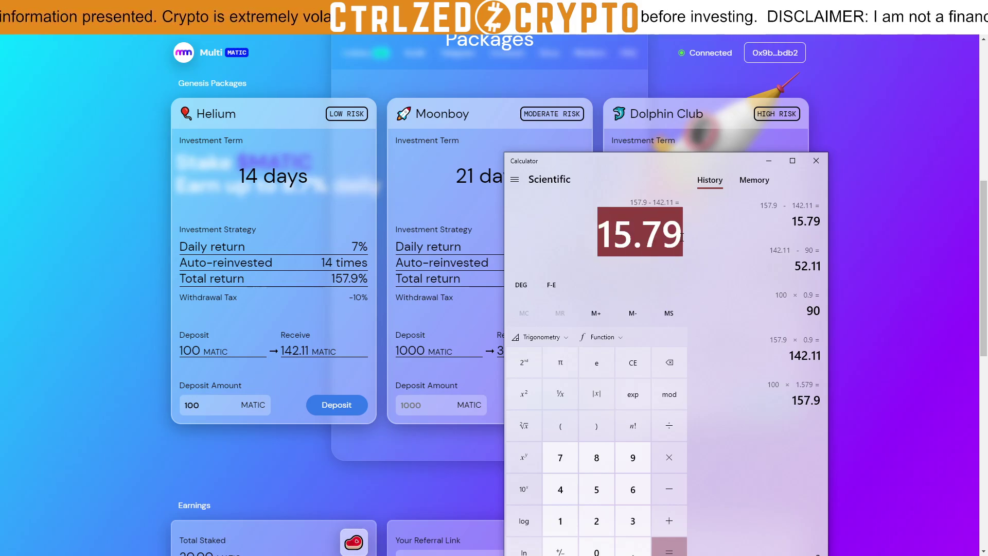
pyautogui.click(682, 237)
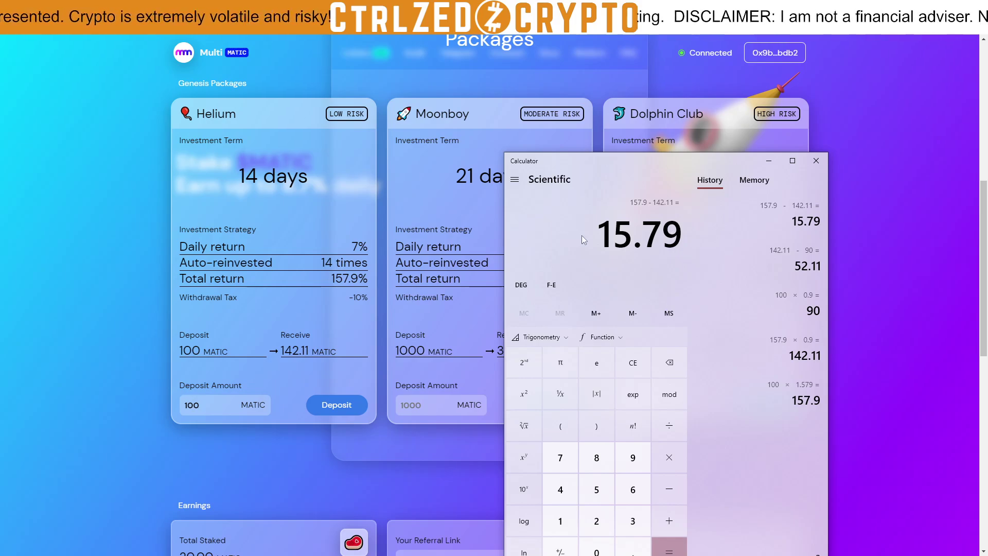
pyautogui.moveTo(602, 234); pyautogui.dragTo(662, 234)
pyautogui.click(664, 234)
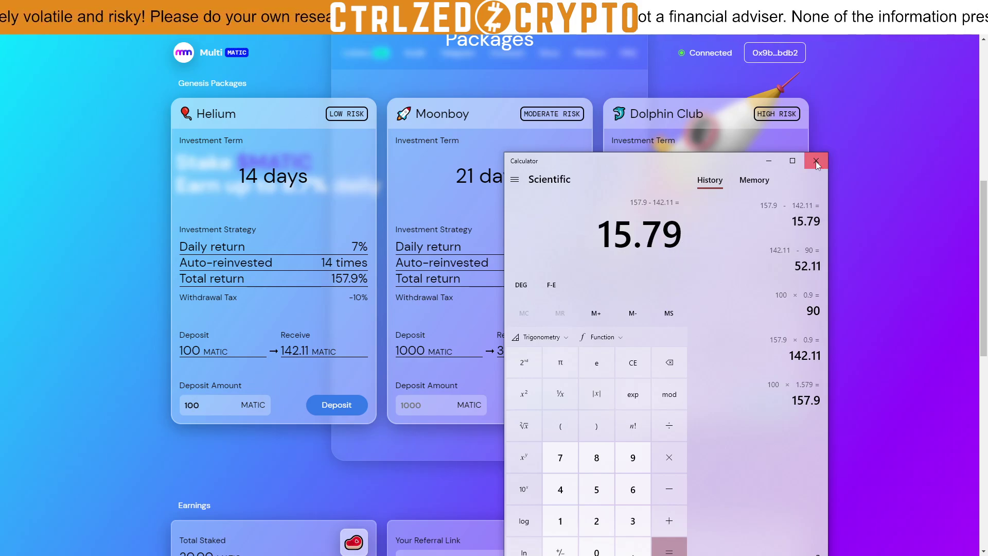
pyautogui.click(770, 161)
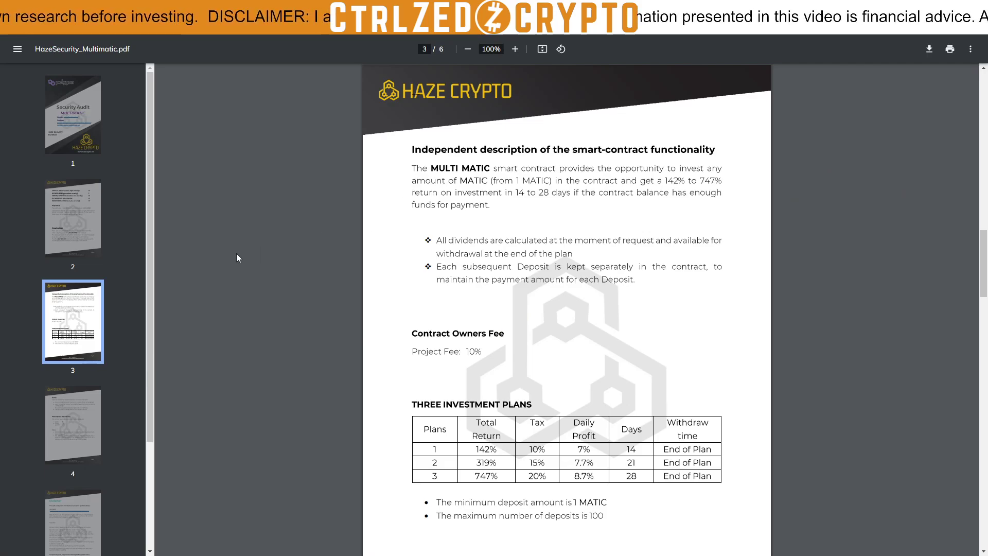
# - Read the audit report from the investment plans through the snooze and referral rules to the disclaimer page
pyautogui.scroll(-3, 305, 257)
pyautogui.scroll(-6, 317, 257)
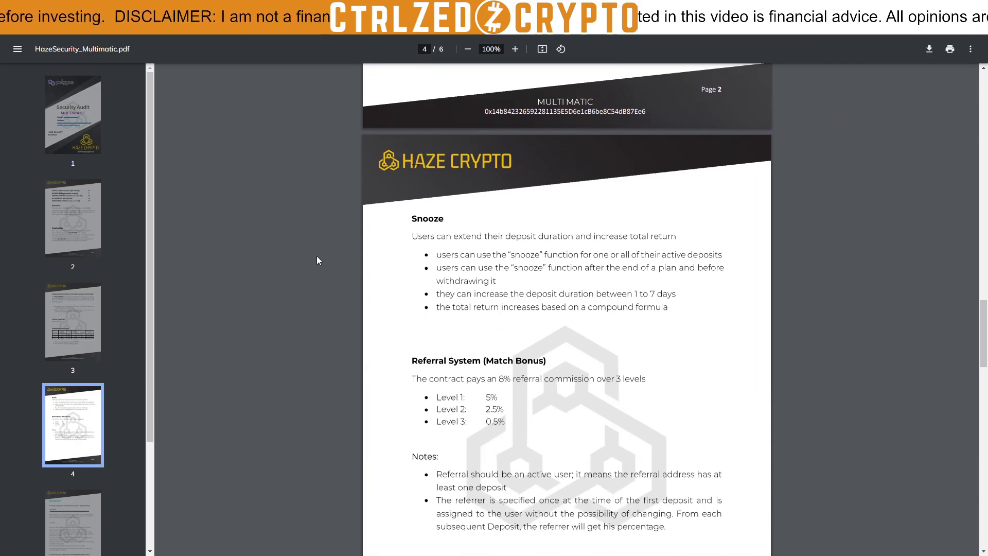
pyautogui.scroll(-3, 482, 242)
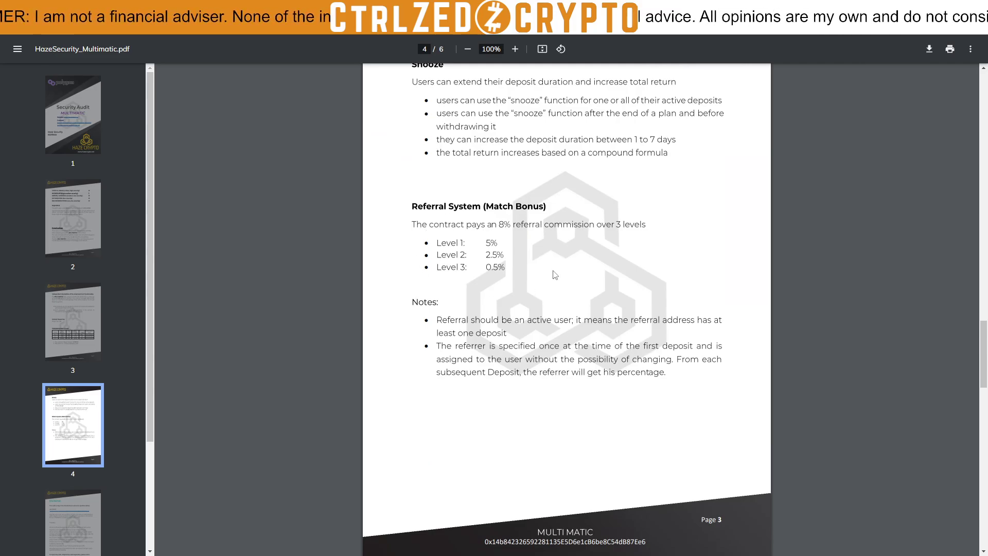
pyautogui.scroll(-13, 555, 274)
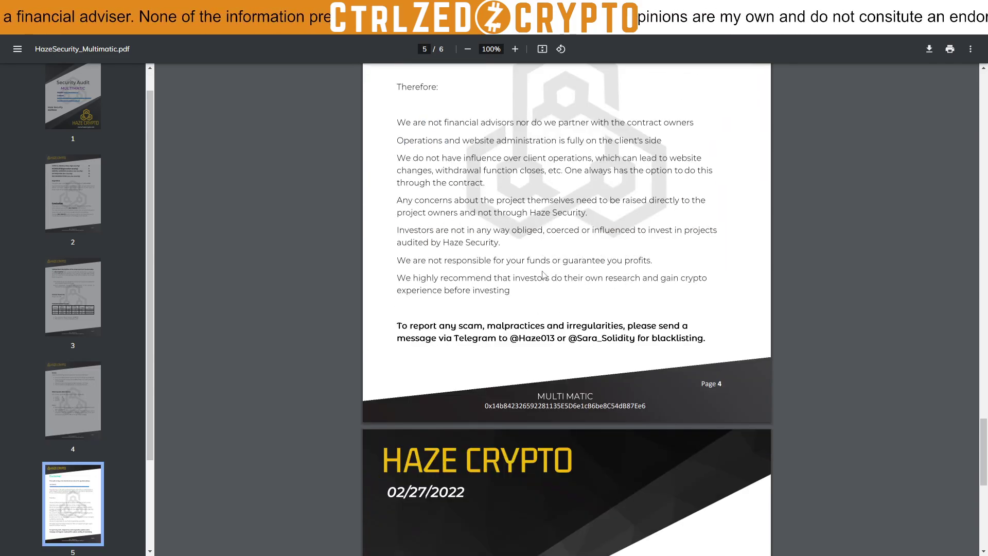
# - Return to the audit report's cover and review its issue counts, high-risk issue description and conclusion
pyautogui.scroll(20, 543, 274)
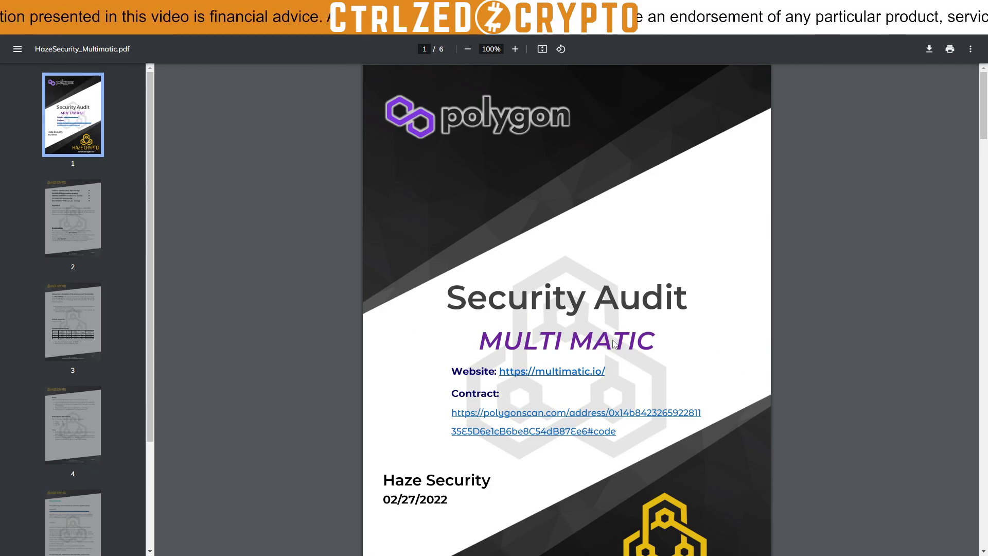
pyautogui.scroll(-9, 598, 396)
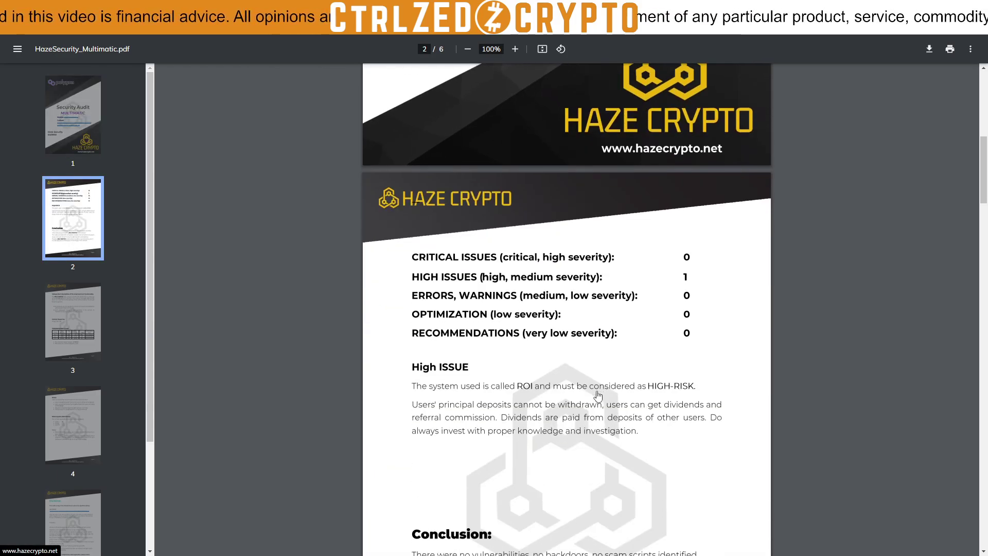
pyautogui.scroll(-2, 598, 396)
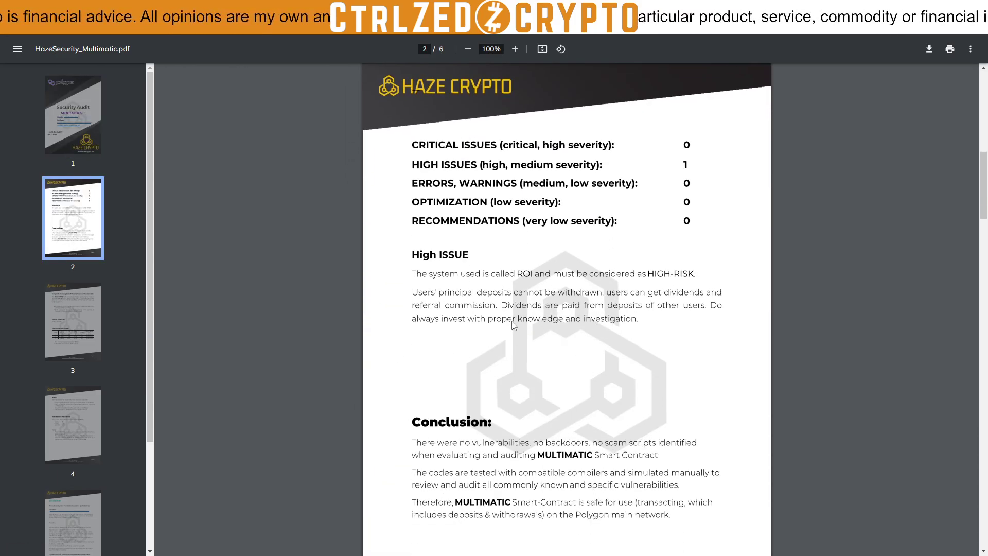
pyautogui.scroll(-3, 533, 401)
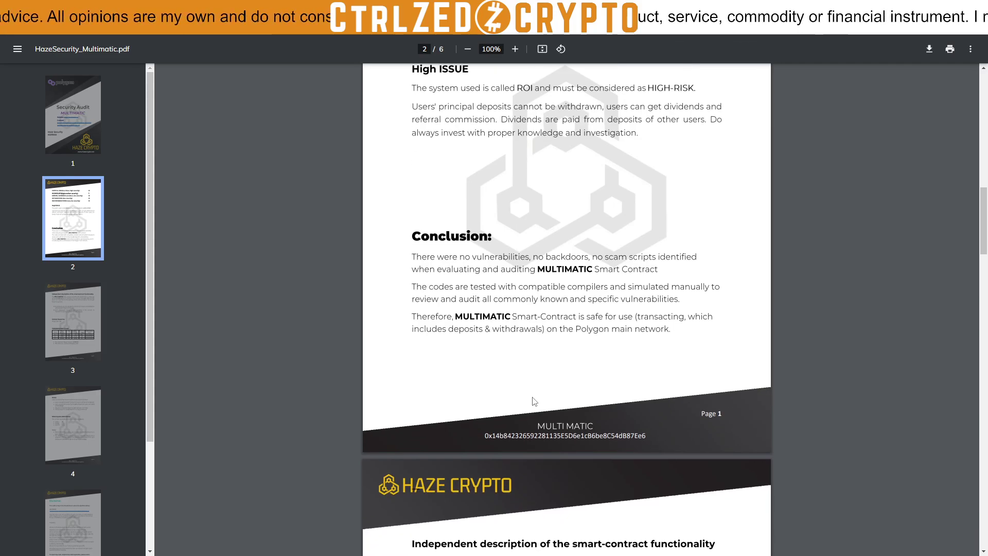
pyautogui.scroll(-10, 533, 401)
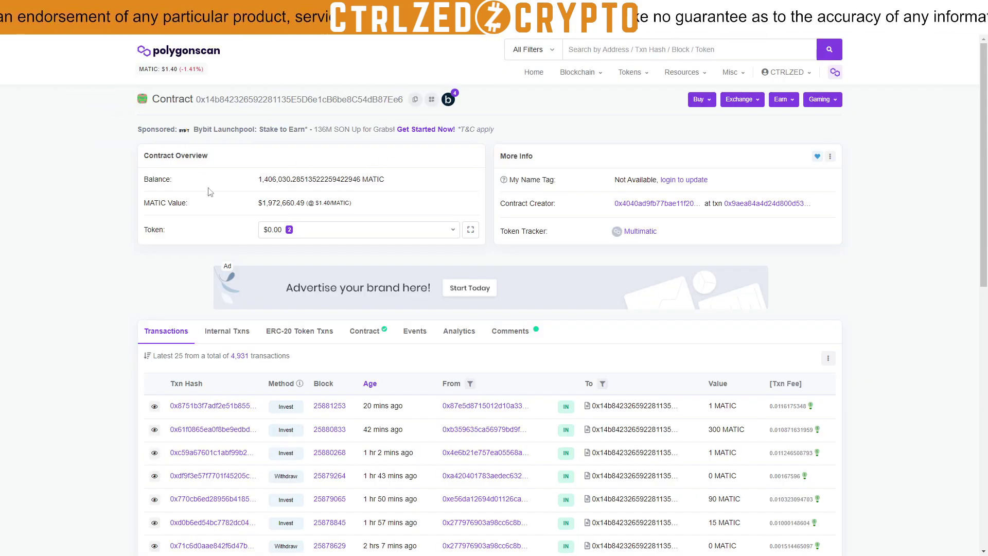
# - Open the verified source code of the Multimatic contract on PolygonScan and look through it down to the invest function
pyautogui.click(370, 334)
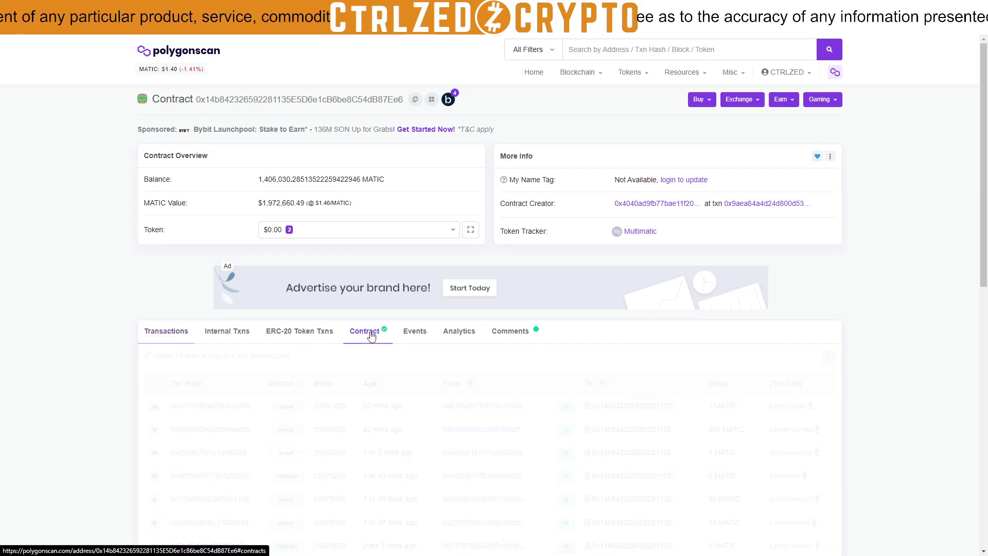
pyautogui.scroll(-6, 368, 334)
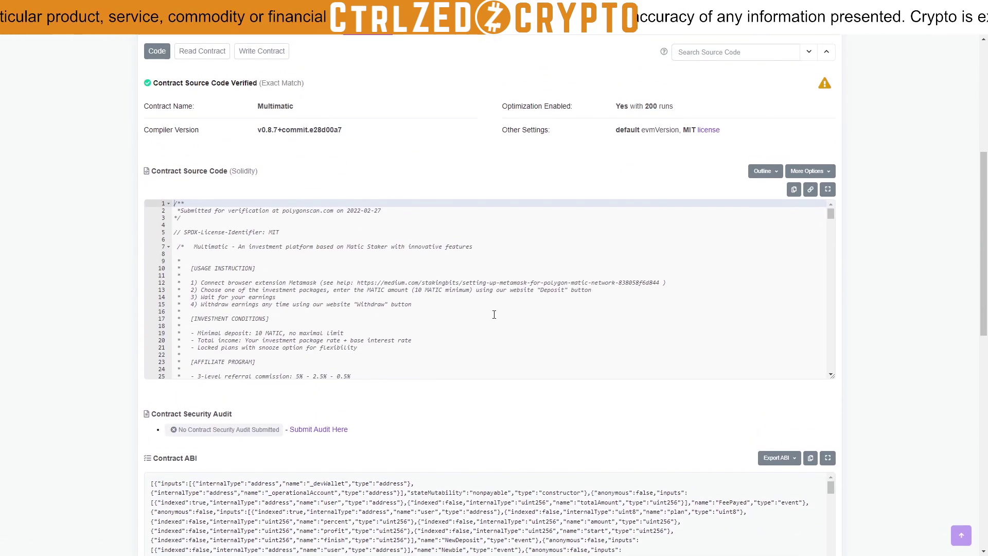
pyautogui.scroll(1, 880, 342)
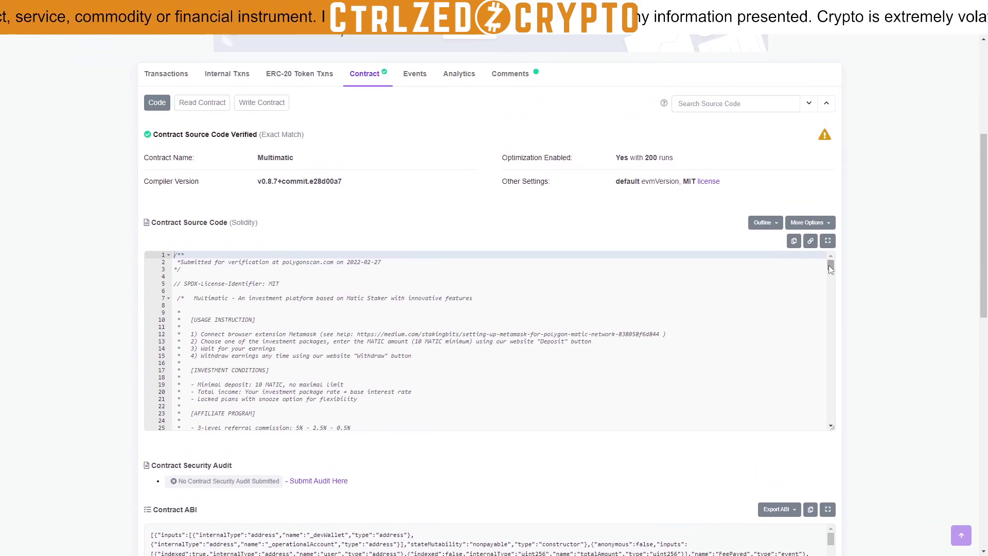
pyautogui.moveTo(830, 268); pyautogui.dragTo(833, 307)
pyautogui.click(759, 301)
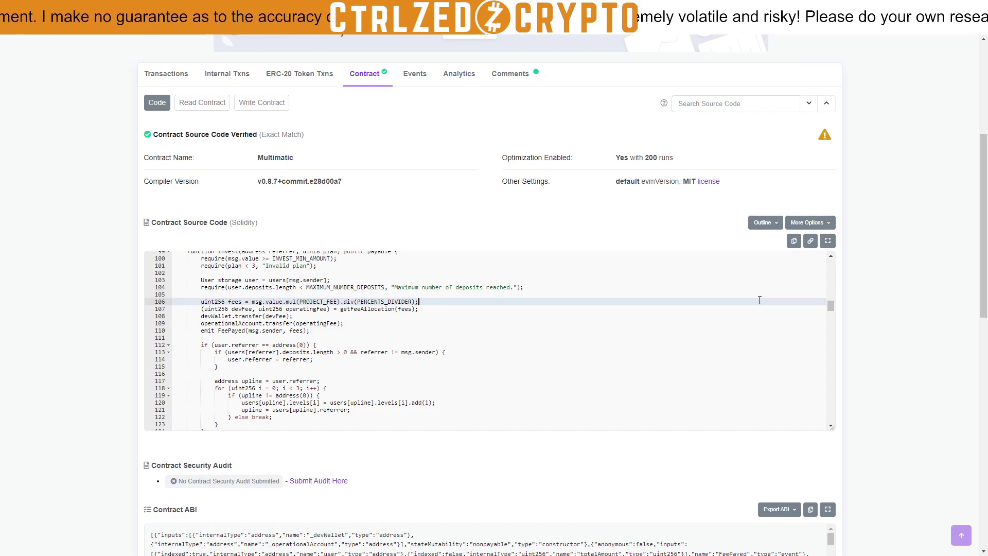
# - Search the contract source code for "tax", cycle repeatedly through the matches, close the search and return to the beginning of the code
pyautogui.hotkey('ctrl', 'f')
pyautogui.write('tax')
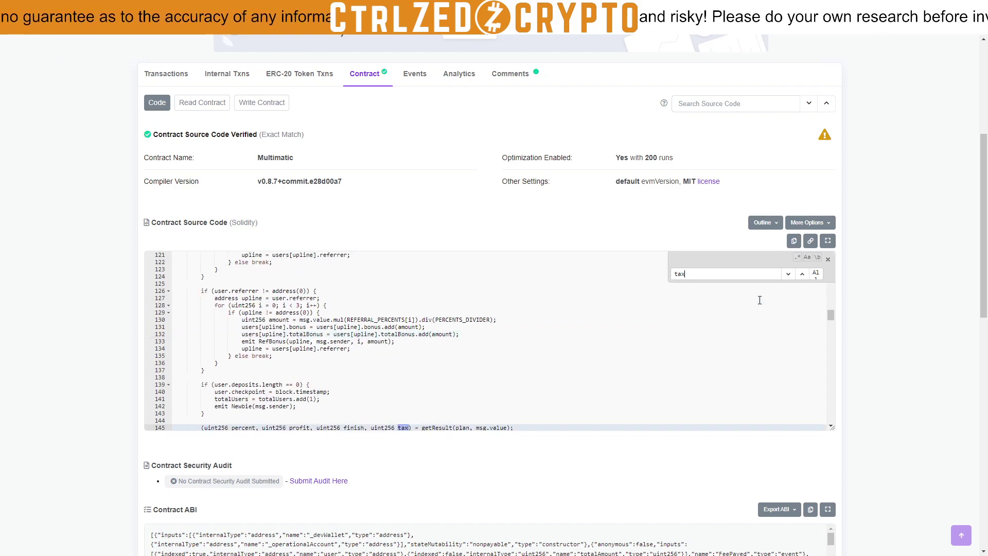
pyautogui.press('Return')
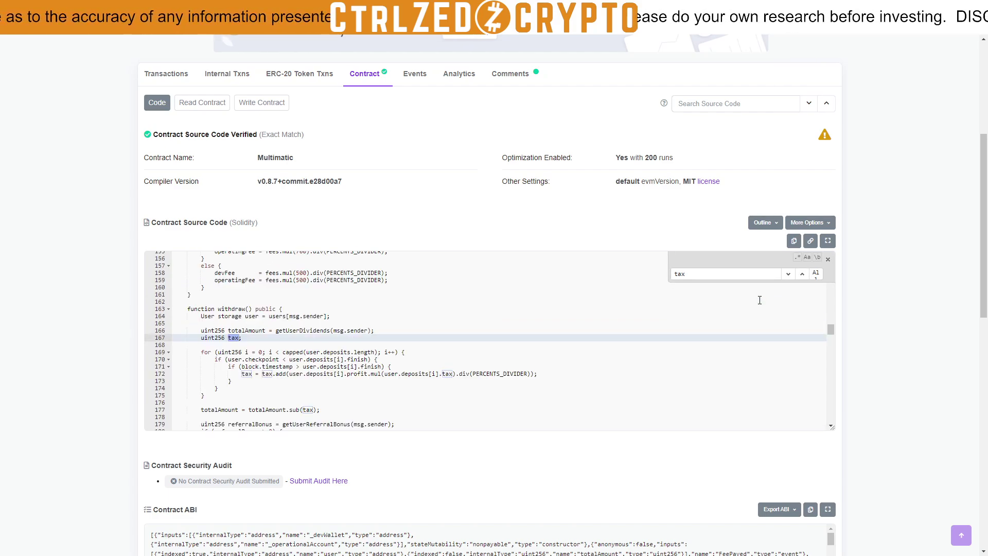
pyautogui.press('Return')
pyautogui.press('Return')
pyautogui.press('Return')
pyautogui.press('Return')
pyautogui.press('Return')
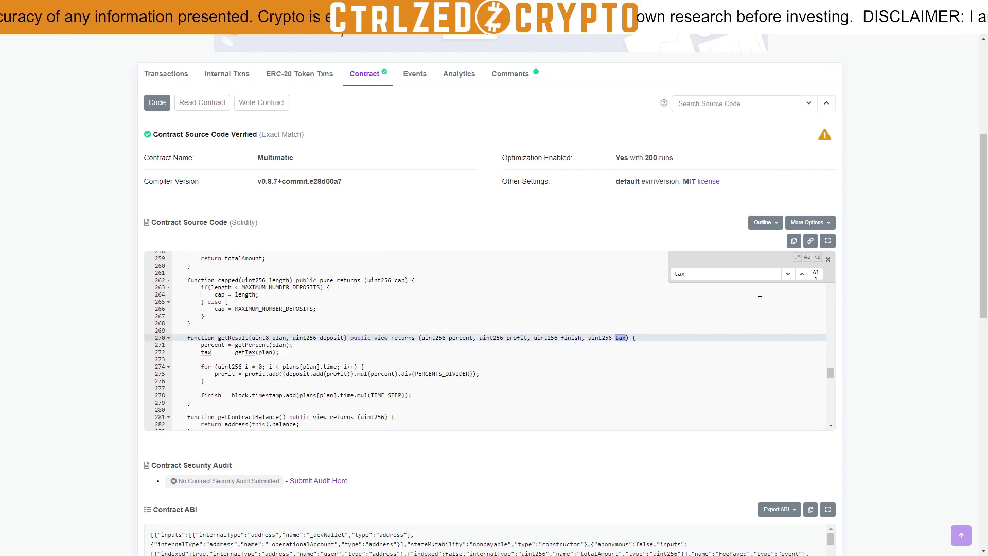
pyautogui.press('Return')
pyautogui.press('Return')
pyautogui.press('Return')
pyautogui.press('Return')
pyautogui.press('Return')
pyautogui.press('Return')
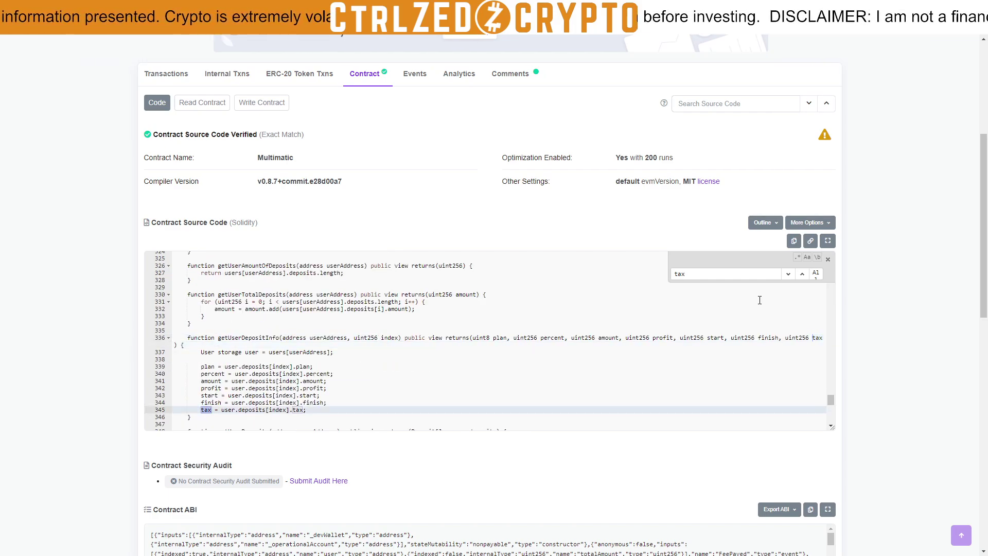
pyautogui.press('Return')
pyautogui.press('Return')
pyautogui.press('Return')
pyautogui.press('Return')
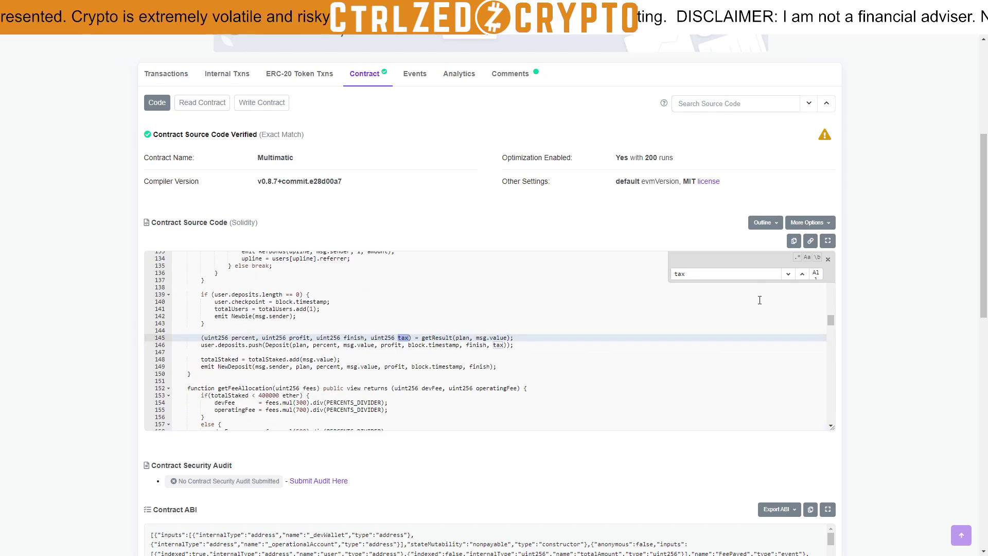
pyautogui.press('Return')
pyautogui.press('Return')
pyautogui.press('Return')
pyautogui.press('Return')
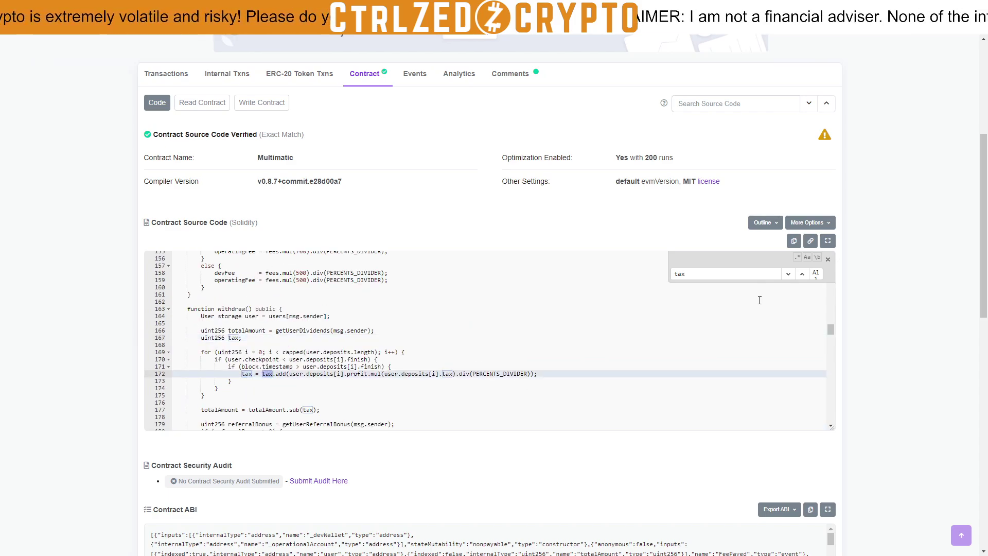
pyautogui.press('Return')
pyautogui.press('Return')
pyautogui.press('Return')
pyautogui.press('Return')
pyautogui.press('Return')
pyautogui.press('Return')
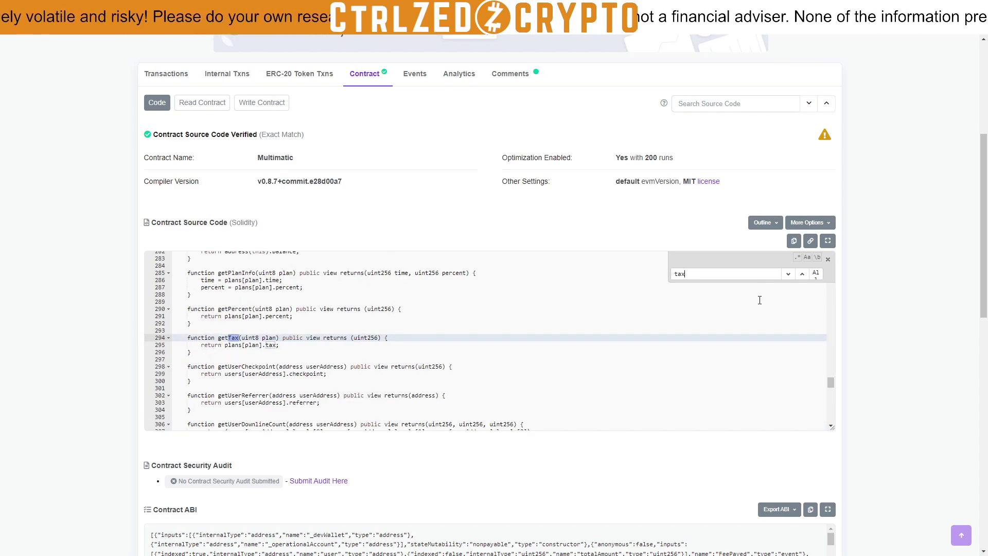
pyautogui.press('Return')
pyautogui.press('Return')
pyautogui.press('Return')
pyautogui.press('Return')
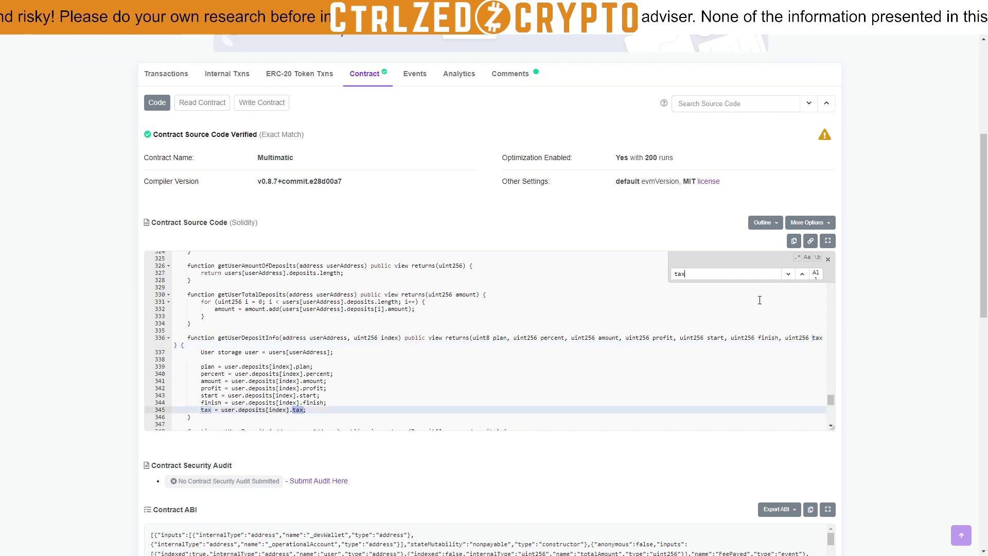
pyautogui.press('Return')
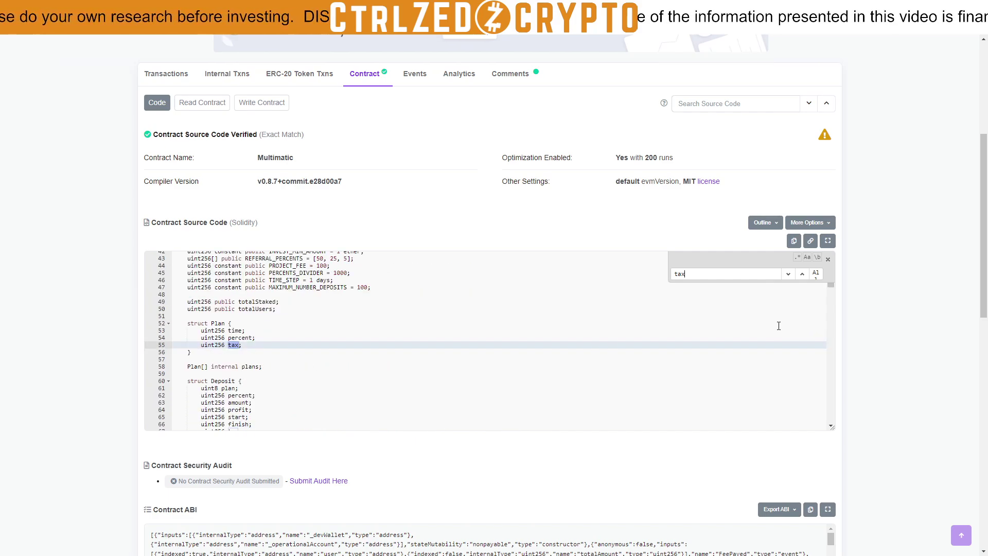
pyautogui.press('Escape')
pyautogui.scroll(-12, 772, 334)
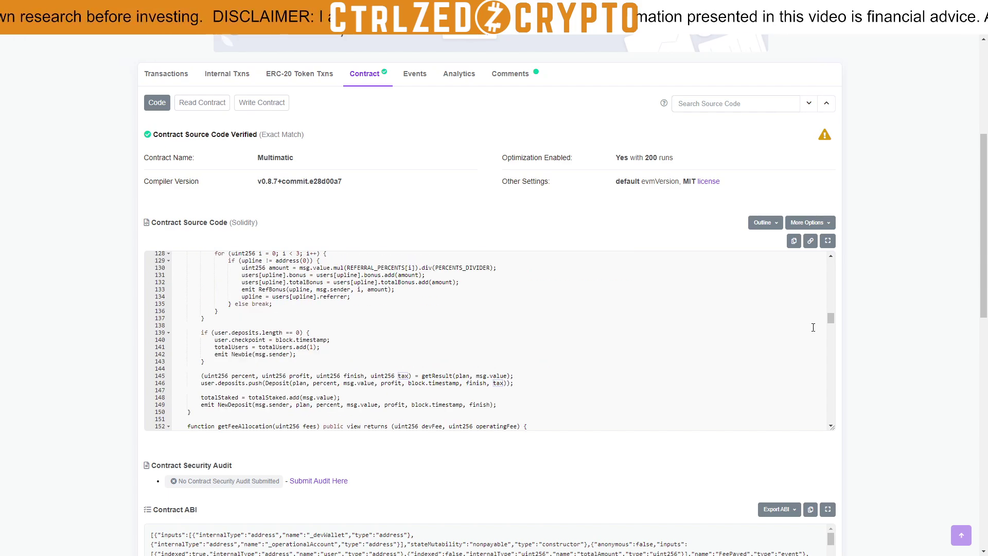
pyautogui.moveTo(830, 320); pyautogui.dragTo(819, 259)
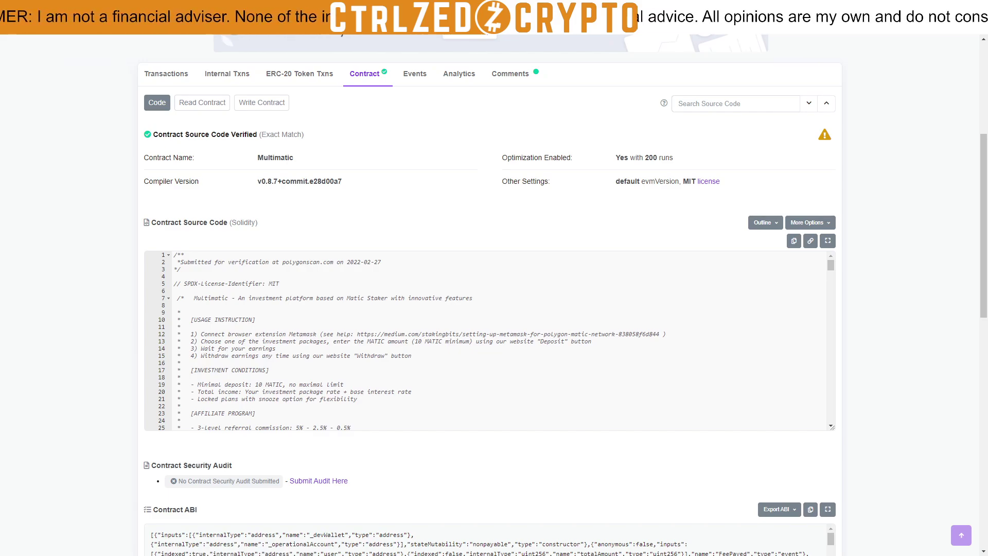
# - Go to the Multimatic Litepaper and highlight the "easy to use" and "safe to invest in" claims in its opening paragraph
pyautogui.hotkey('ctrl', 'Tab')
pyautogui.hotkey('ctrl', 'Tab')
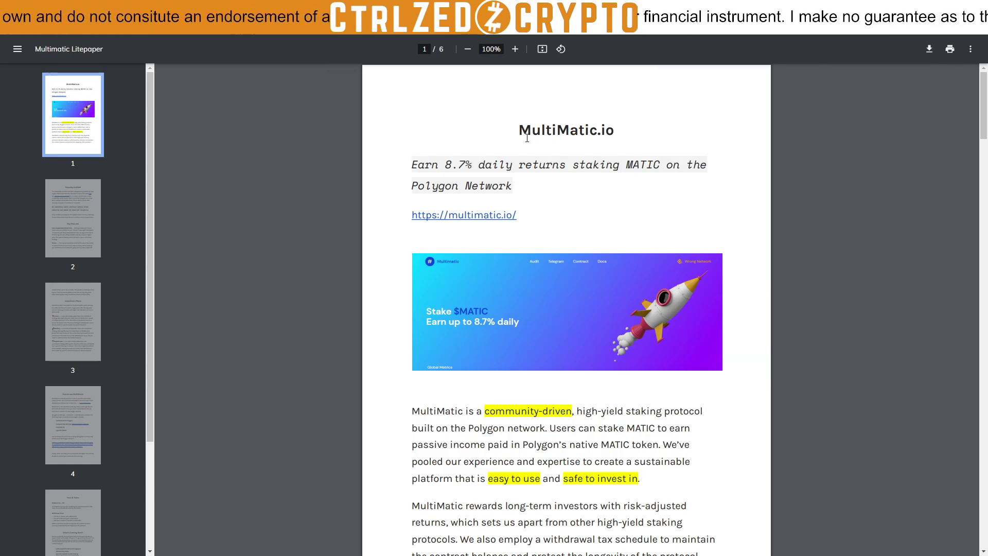
pyautogui.scroll(-3, 548, 135)
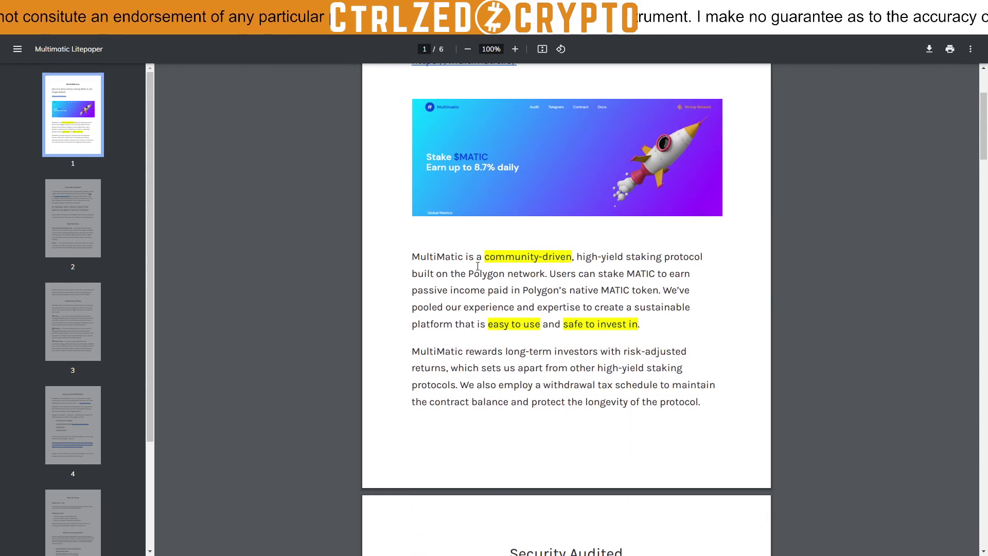
pyautogui.moveTo(433, 325); pyautogui.dragTo(657, 327)
pyautogui.click(659, 330)
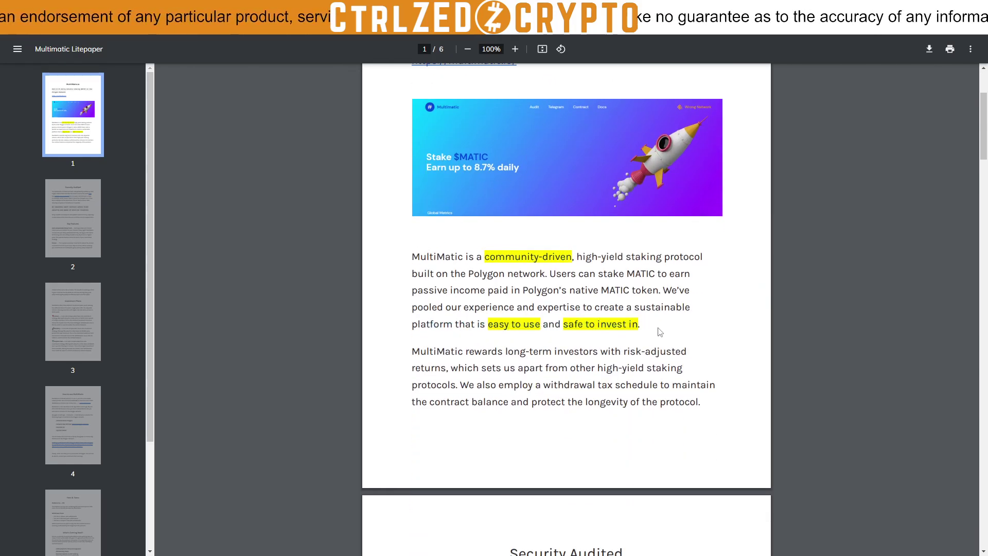
pyautogui.moveTo(562, 329); pyautogui.dragTo(651, 325)
pyautogui.click(651, 325)
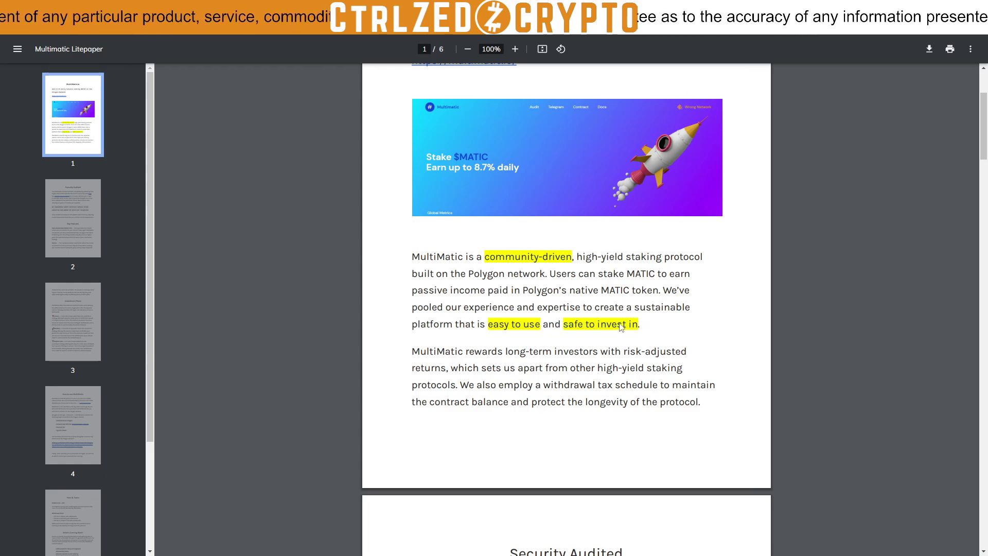
pyautogui.moveTo(564, 325)
pyautogui.mouseDown()
pyautogui.moveTo(648, 331)
pyautogui.moveTo(565, 327)
pyautogui.mouseUp()
pyautogui.click(646, 327)
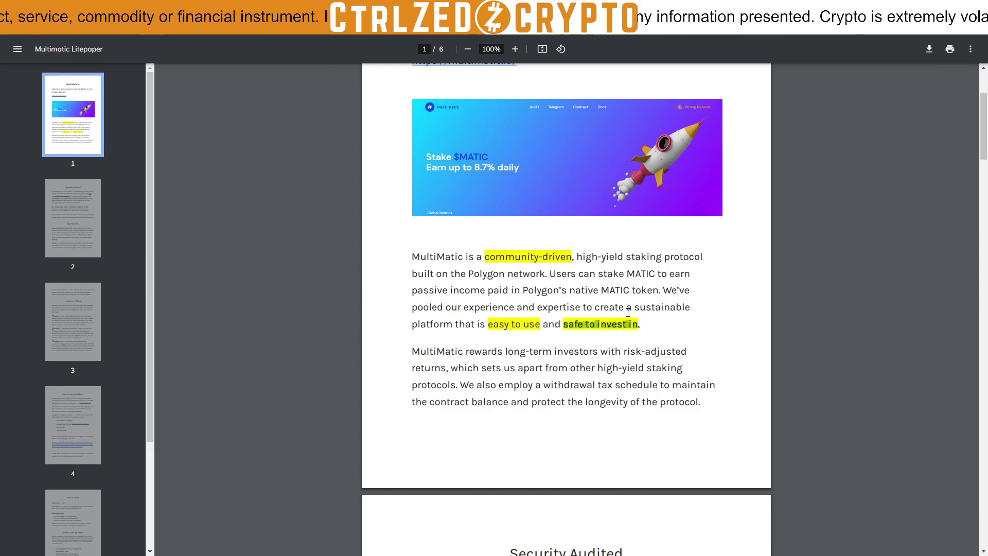
# - Highlight the wording about creating a sustainable platform that is safe to invest in several times, and clear the selection
pyautogui.moveTo(639, 310)
pyautogui.mouseDown()
pyautogui.moveTo(690, 309)
pyautogui.moveTo(635, 309)
pyautogui.moveTo(643, 327)
pyautogui.mouseUp()
pyautogui.click(690, 309)
pyautogui.click(643, 328)
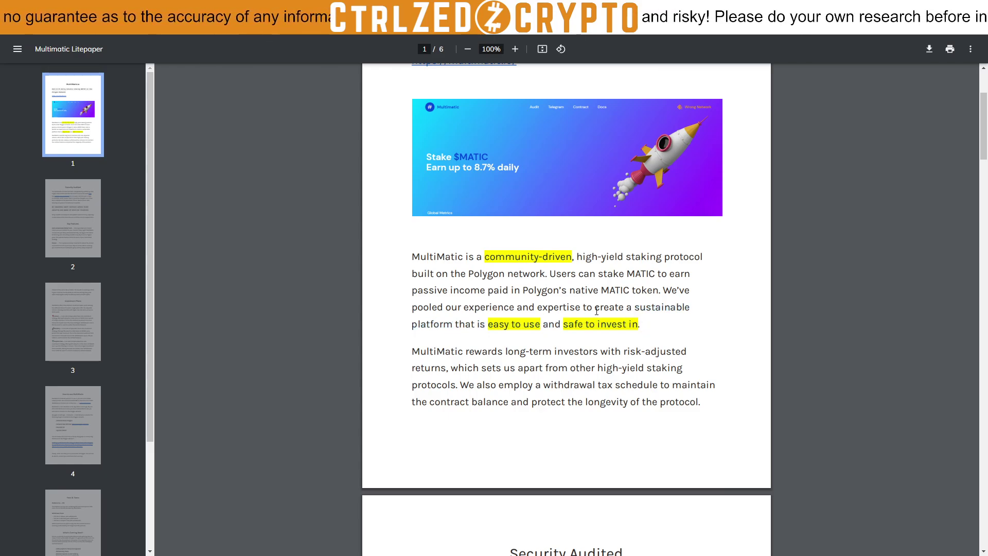
pyautogui.moveTo(559, 309); pyautogui.dragTo(643, 327)
pyautogui.click(552, 326)
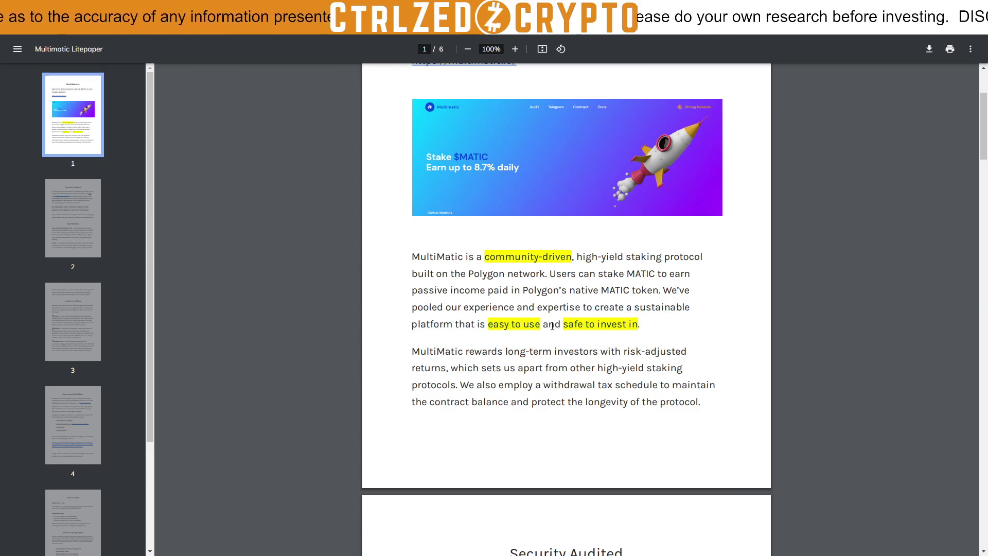
pyautogui.moveTo(563, 326); pyautogui.dragTo(651, 329)
pyautogui.click(651, 330)
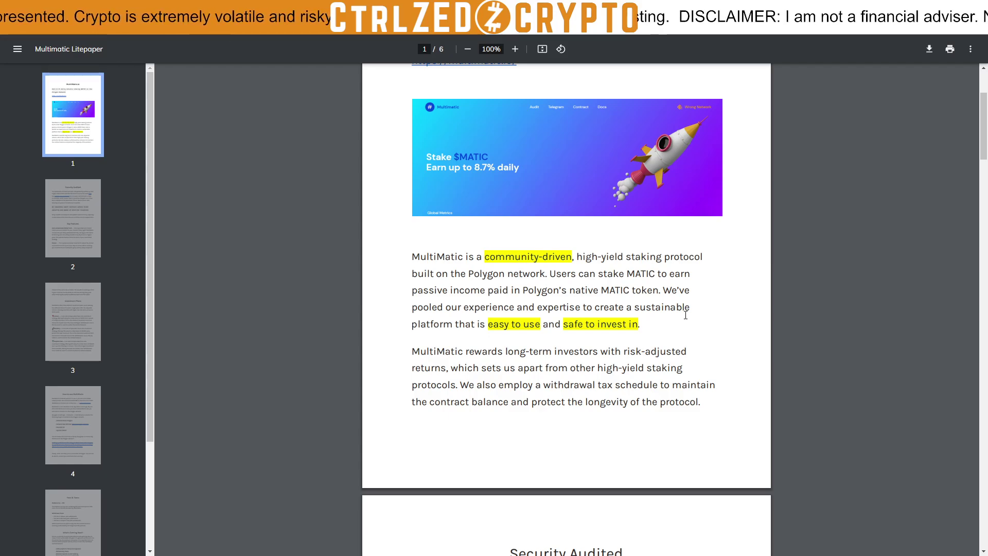
# - Review the litepaper's first page, and the global metrics and Genesis Packages on the MultiMatic site
pyautogui.scroll(-2, 643, 329)
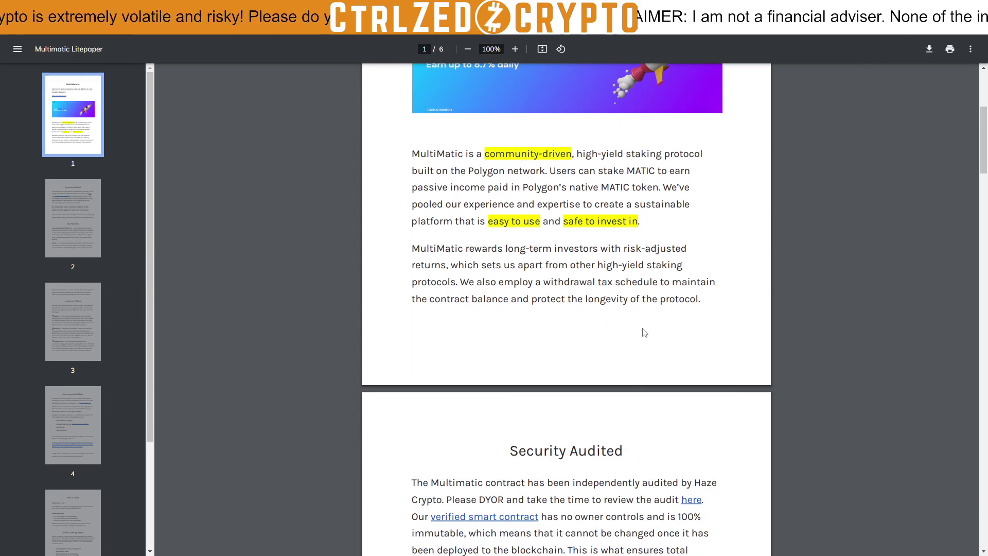
pyautogui.scroll(4, 644, 332)
pyautogui.scroll(1, 688, 250)
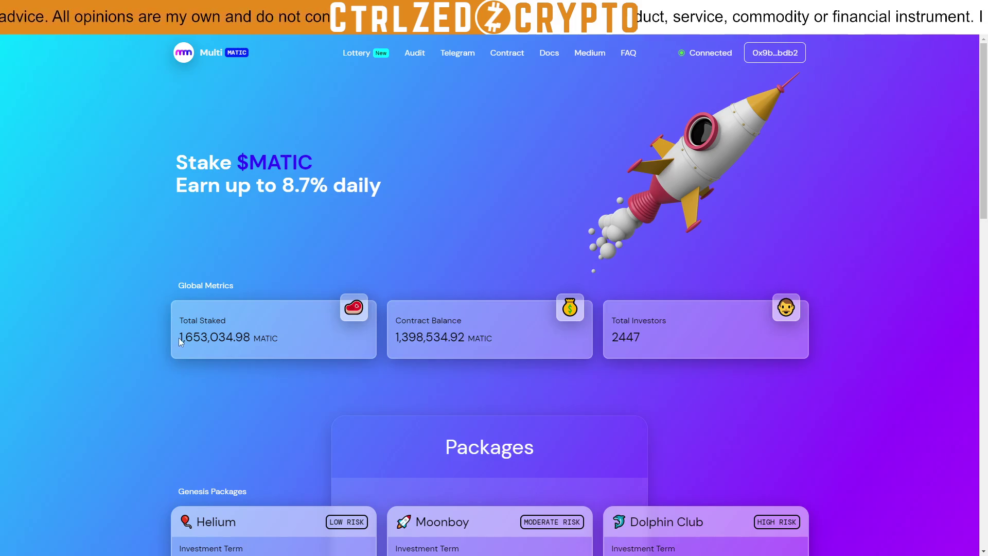
pyautogui.moveTo(181, 337)
pyautogui.mouseDown()
pyautogui.moveTo(275, 338)
pyautogui.moveTo(181, 338)
pyautogui.mouseUp()
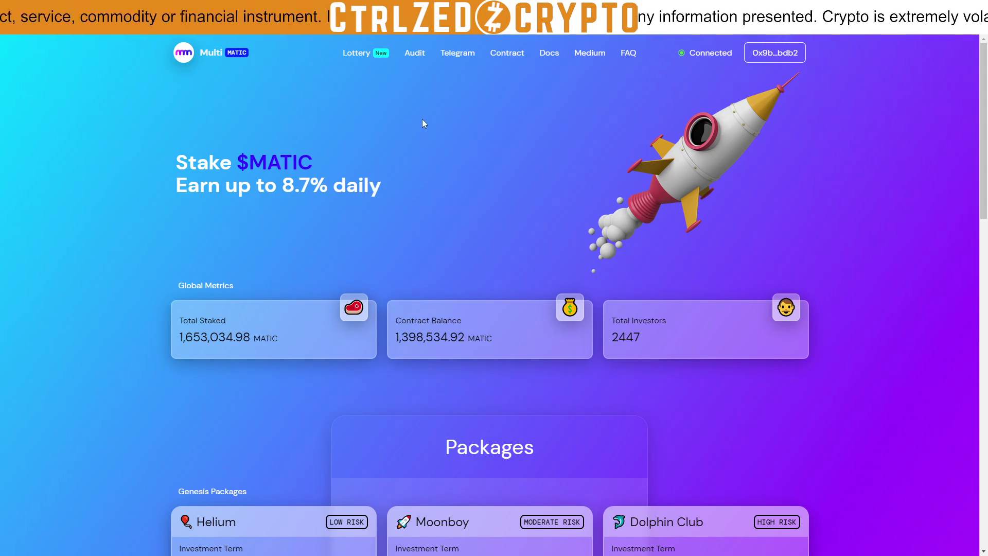
pyautogui.scroll(-15, 496, 141)
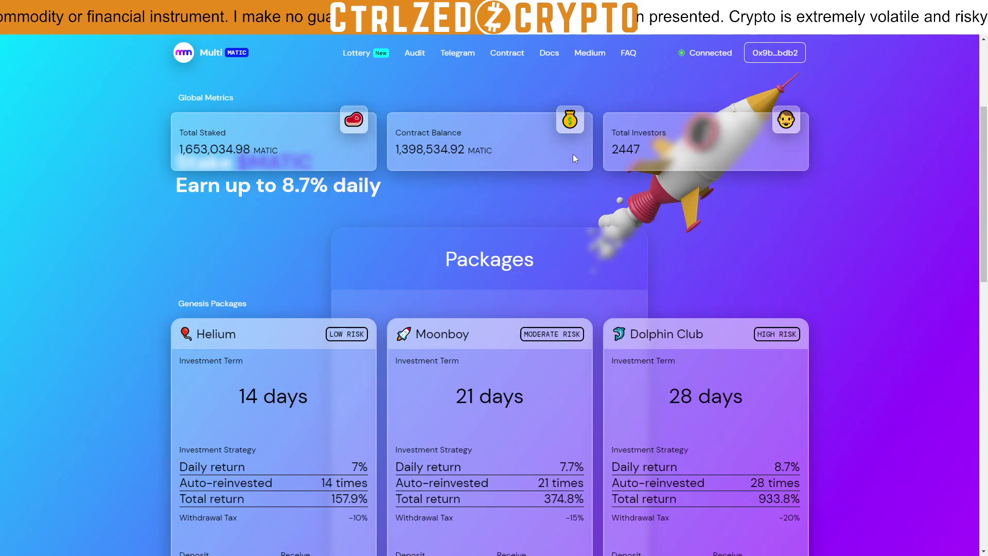
pyautogui.scroll(20, 564, 149)
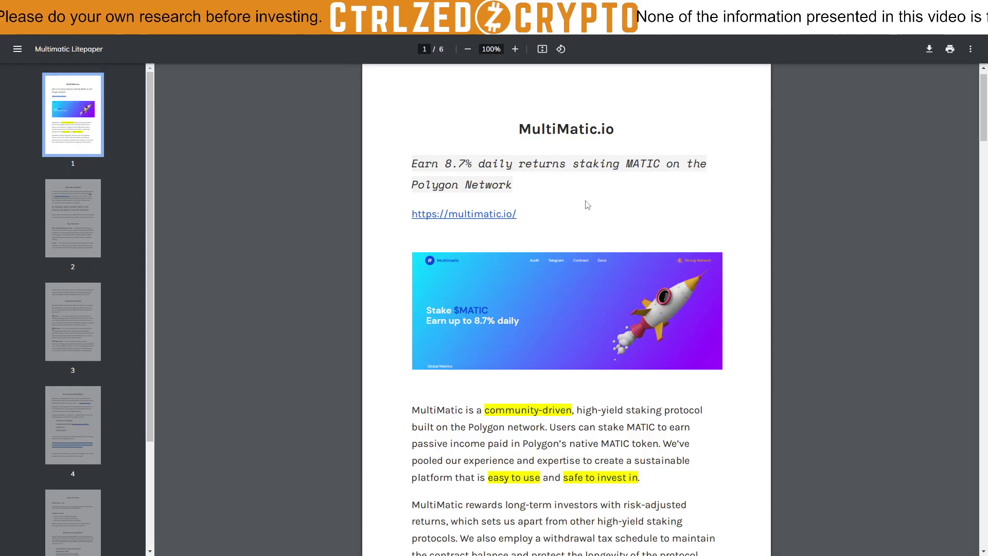
# - Read the litepaper from its introduction to the usage guide and highlight the sentence on Moonboy's 15% withdrawal tax
pyautogui.scroll(-7, 569, 203)
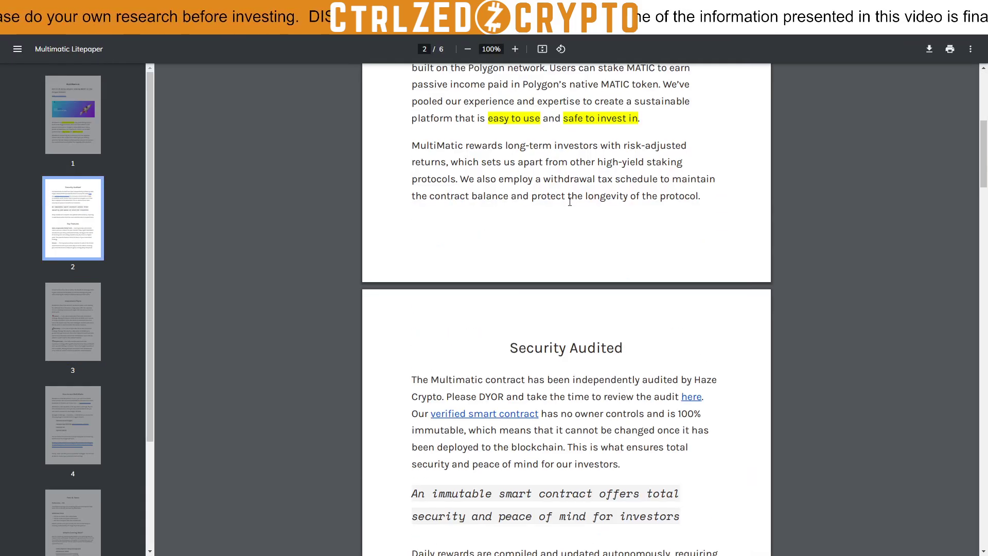
pyautogui.scroll(-3, 570, 203)
pyautogui.scroll(-4, 442, 235)
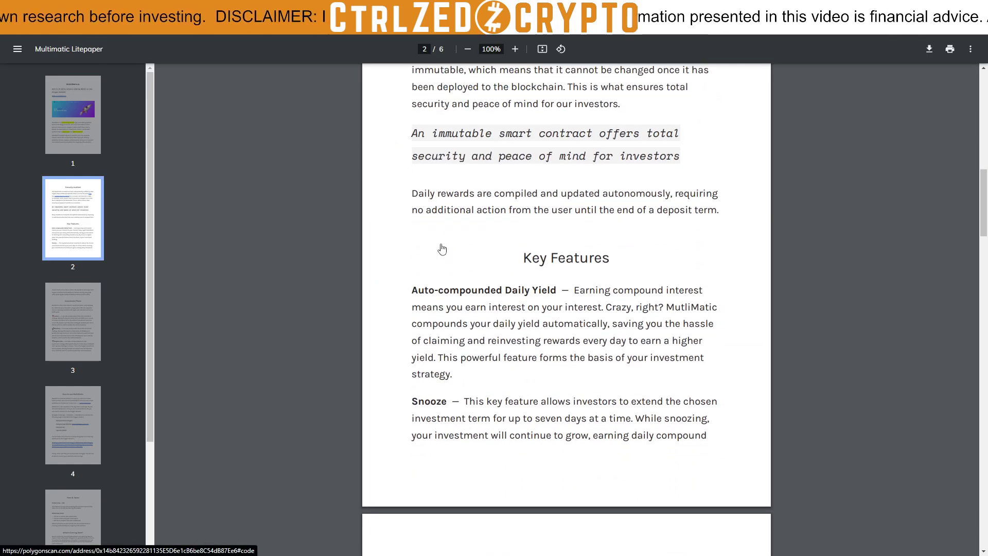
pyautogui.scroll(4, 449, 219)
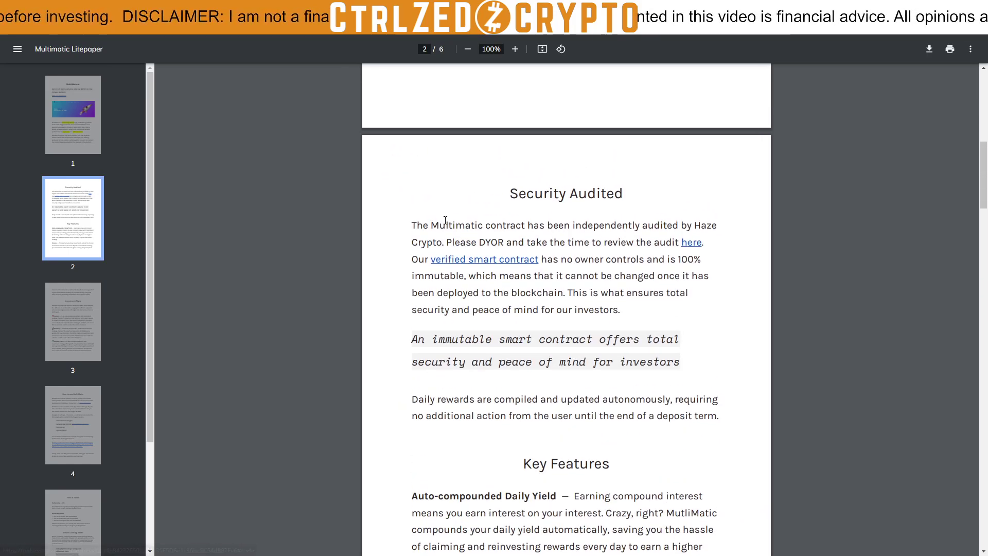
pyautogui.scroll(-5, 475, 284)
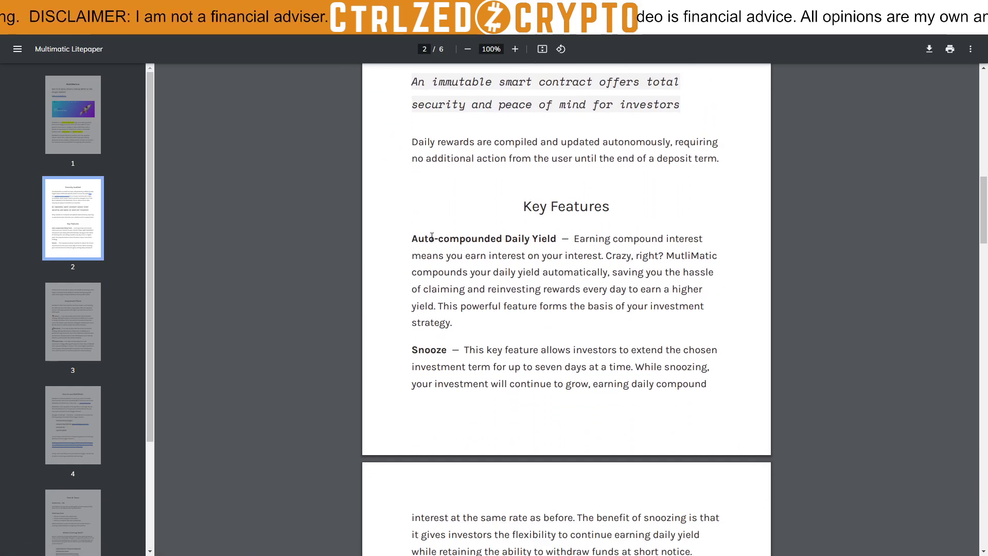
pyautogui.scroll(-2, 438, 258)
pyautogui.scroll(-12, 439, 258)
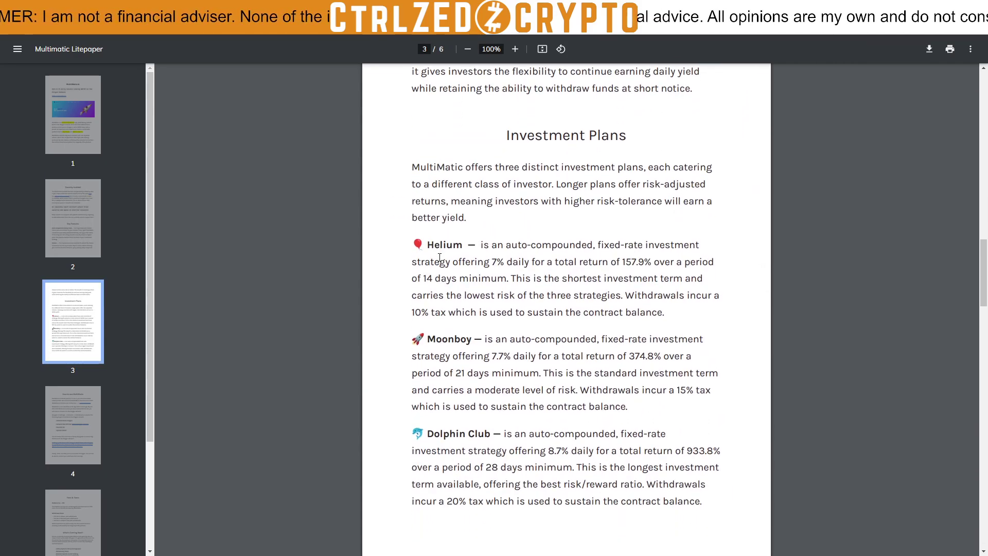
pyautogui.scroll(-3, 483, 319)
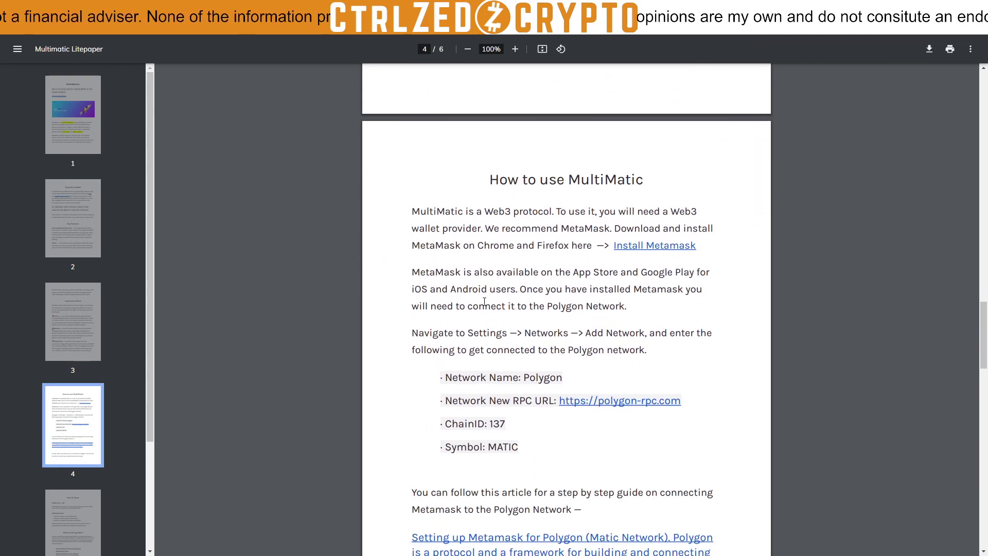
pyautogui.scroll(7, 485, 301)
pyautogui.moveTo(582, 288); pyautogui.dragTo(625, 302)
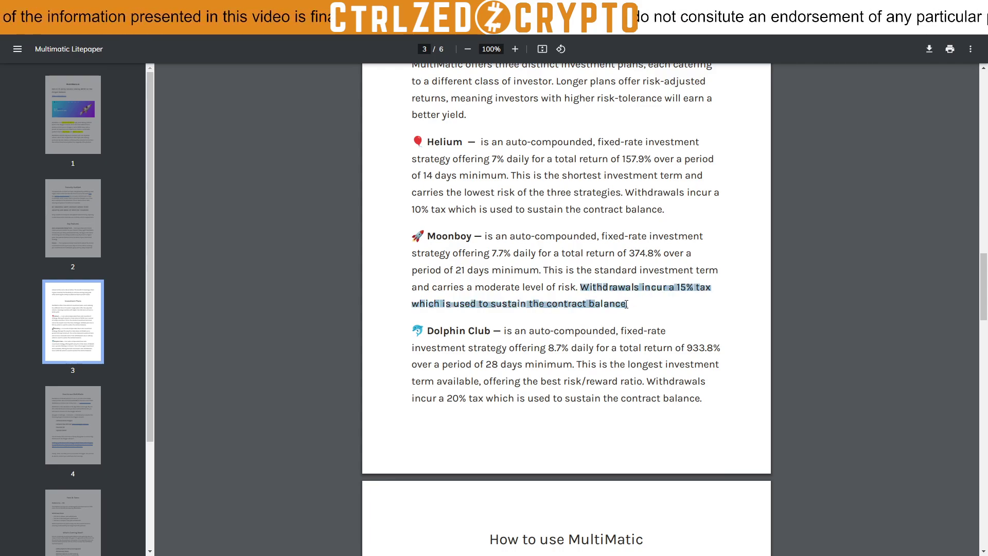
# - Clear the text selection and read the litepaper's Dolphin Club plan and its guide to connecting MetaMask to the Polygon network
pyautogui.click(626, 303)
pyautogui.scroll(-7, 617, 301)
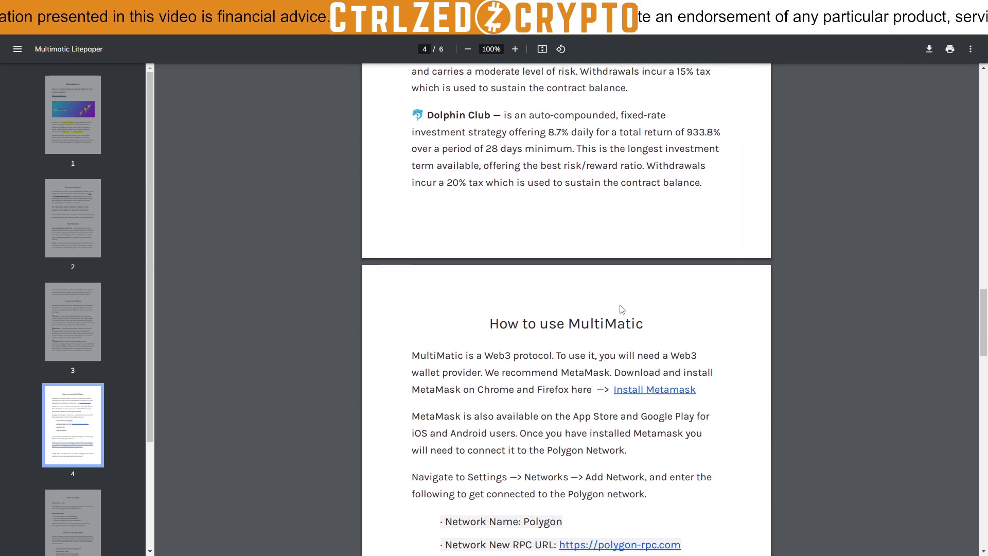
pyautogui.scroll(-15, 461, 252)
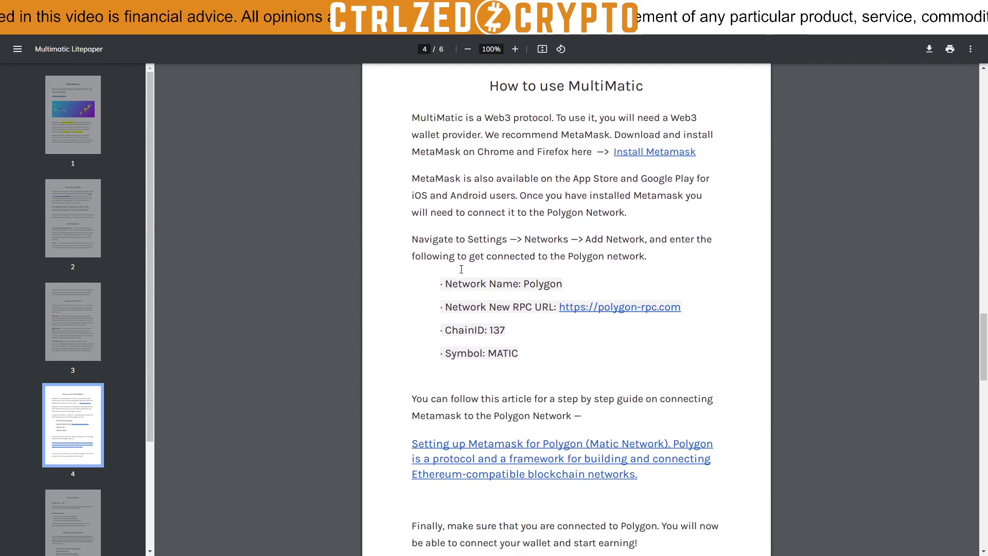
pyautogui.scroll(-2, 504, 259)
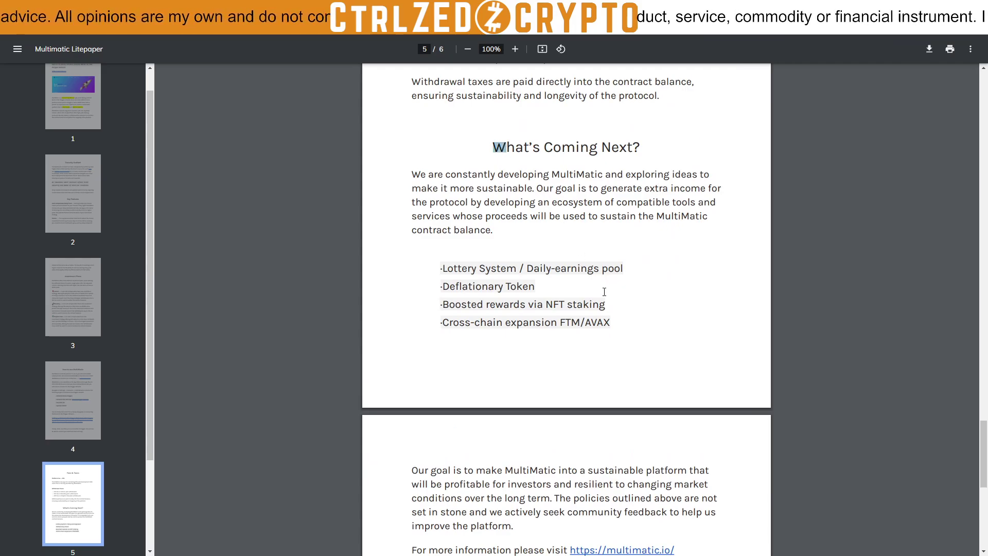
# - Highlight the litepaper's "What's Coming Next?" section through the planned features list, read the closing page, and clear the selection
pyautogui.moveTo(493, 147); pyautogui.dragTo(612, 328)
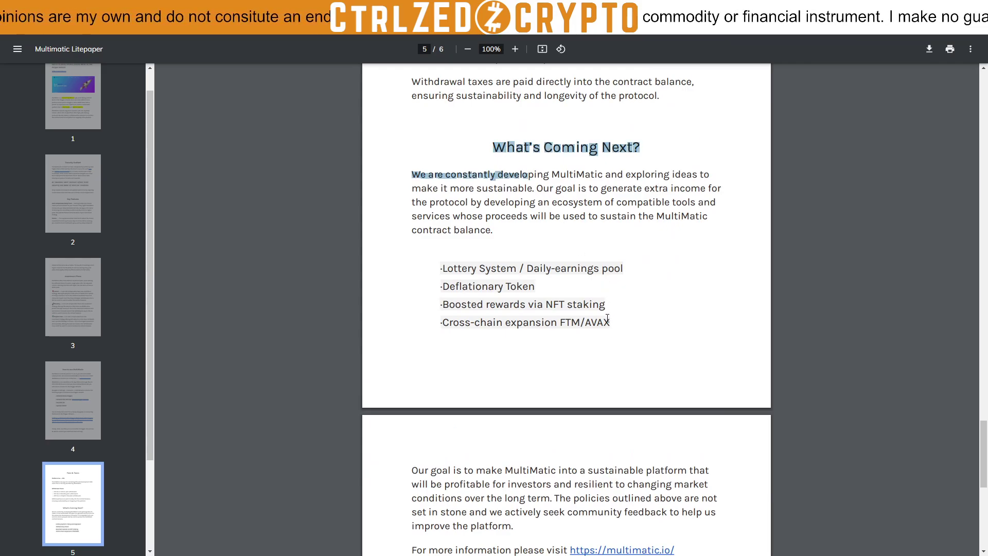
pyautogui.scroll(-7, 592, 309)
pyautogui.scroll(2, 579, 340)
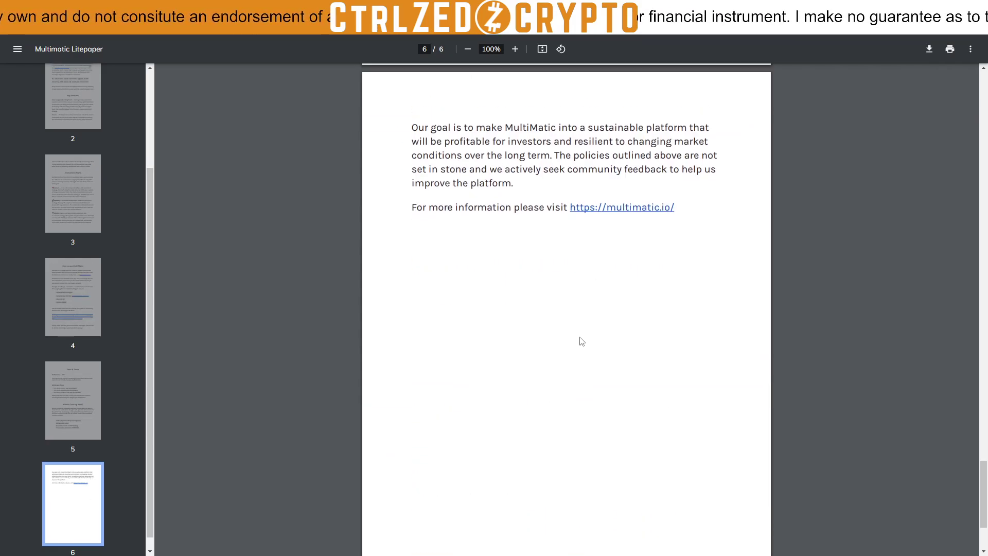
pyautogui.scroll(2, 581, 342)
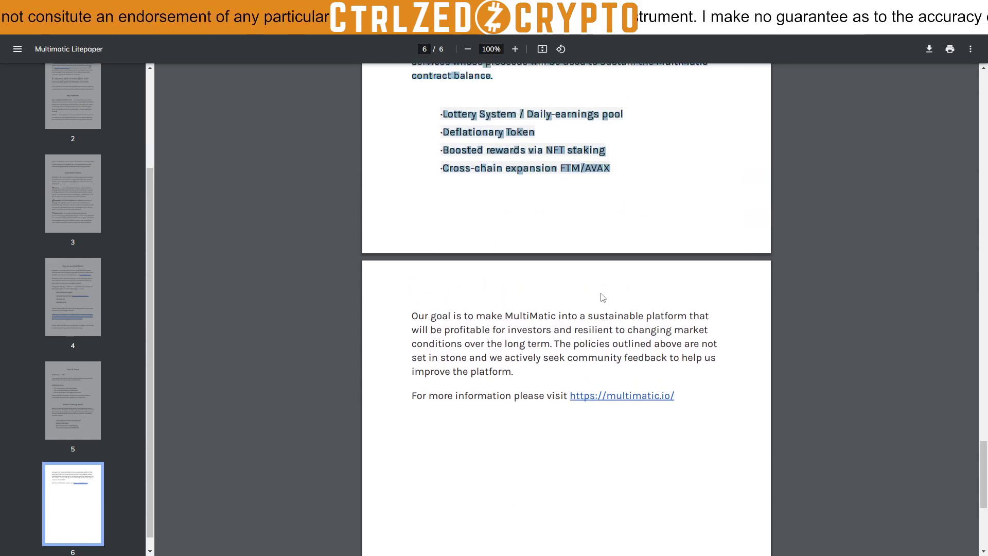
pyautogui.click(560, 217)
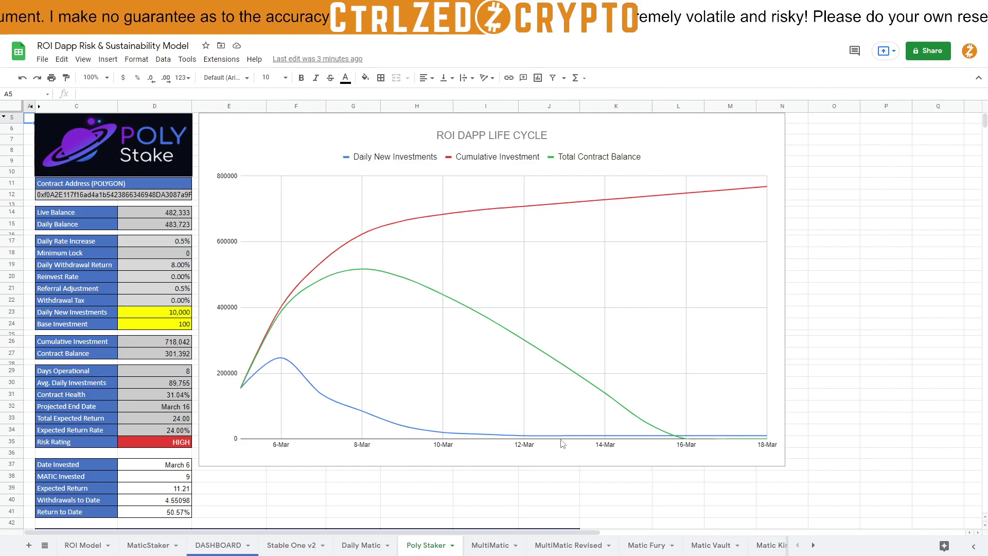
# - In the ROI Dapp Risk & Sustainability Model spreadsheet, compare the life cycle charts on the MultiMatic Revised and ROI Model sheets
pyautogui.click(577, 547)
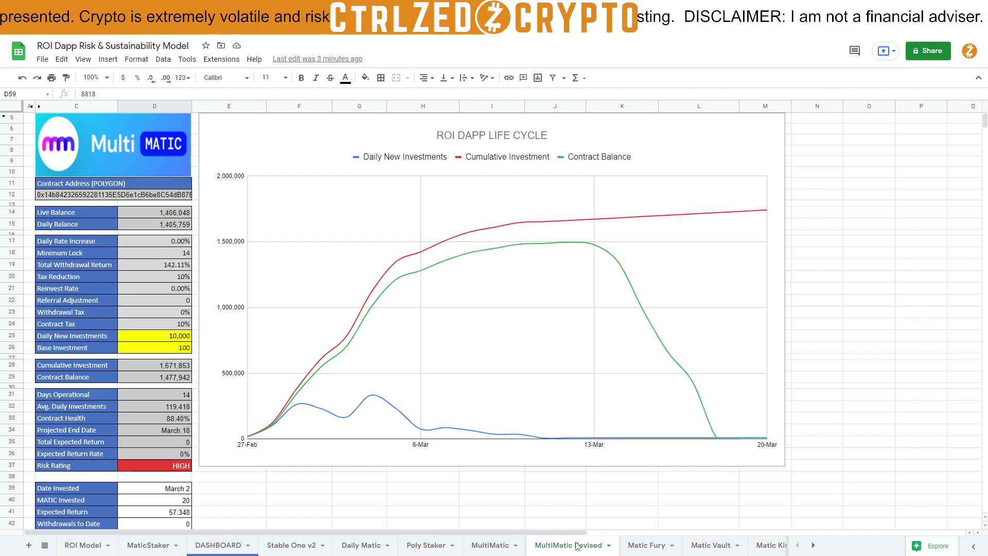
pyautogui.click(75, 548)
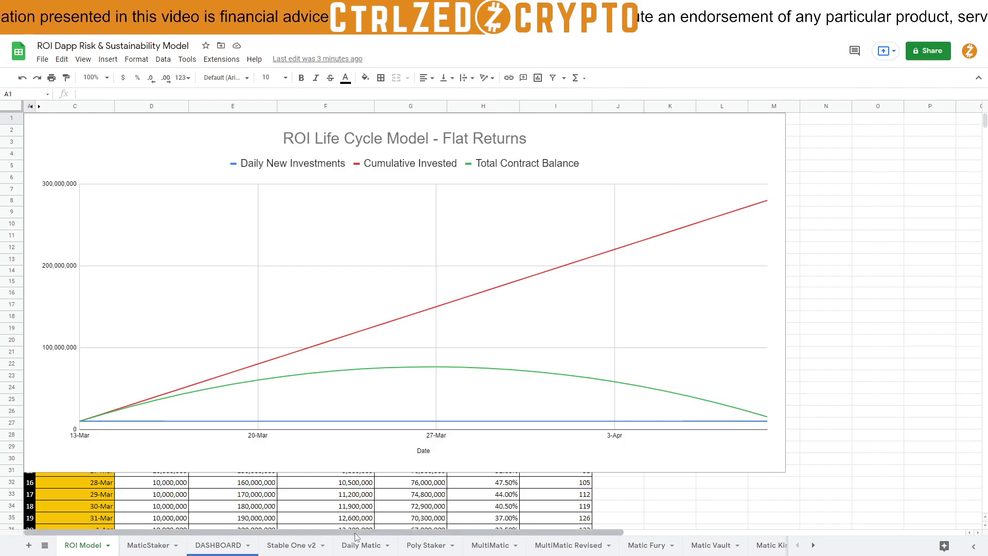
# - On the Stable One v2 sheet, set Daily New Investments to 40,000
pyautogui.click(299, 546)
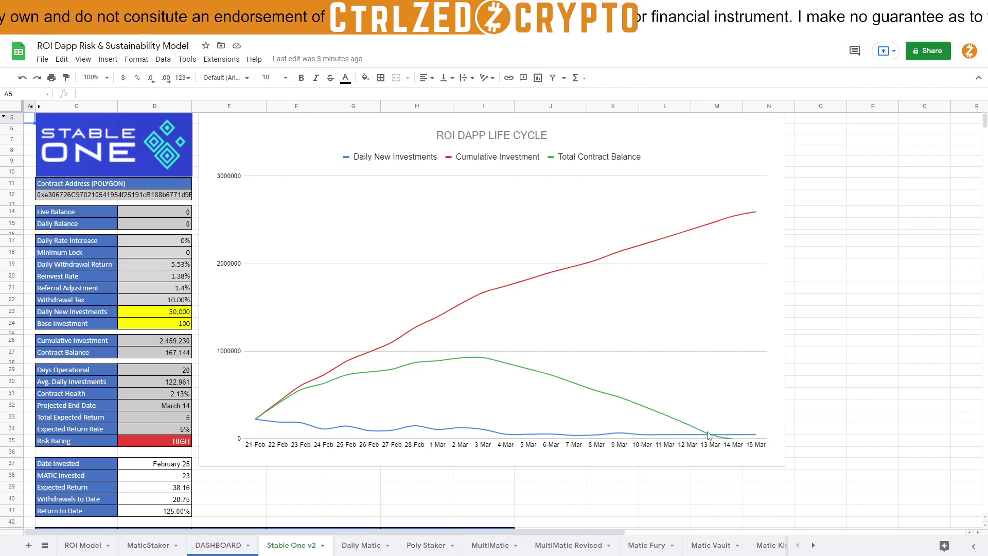
pyautogui.click(177, 315)
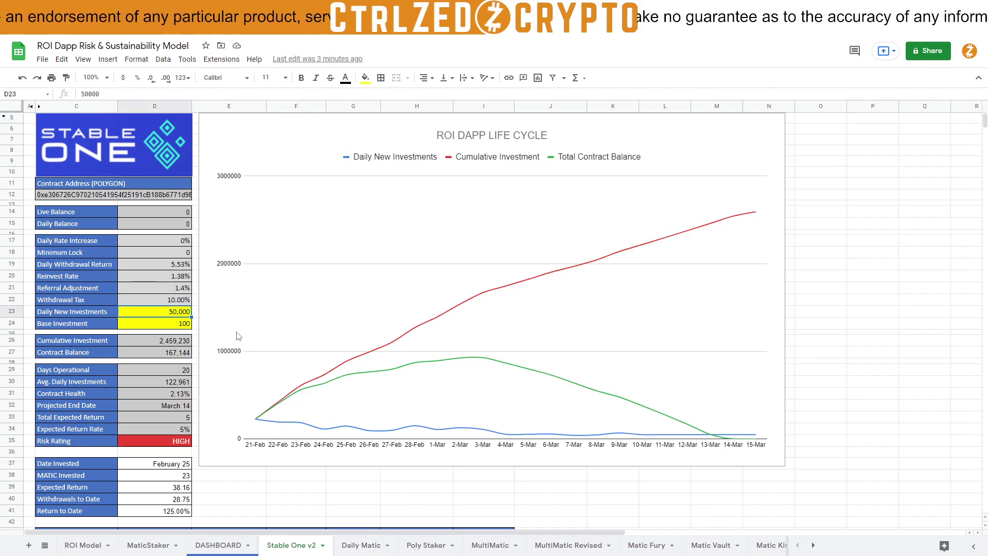
pyautogui.write('40,000')
pyautogui.press('Return')
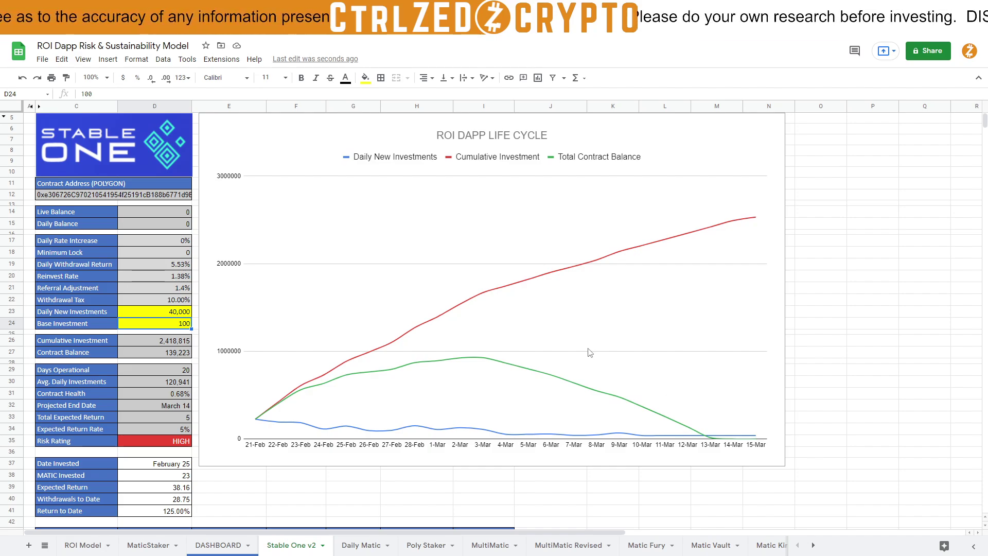
# - Inspect the contract address, Live Balance and Daily Balance entries on the MultiMatic Revised sheet, and check the Multimatic contract page on PolygonScan
pyautogui.click(559, 548)
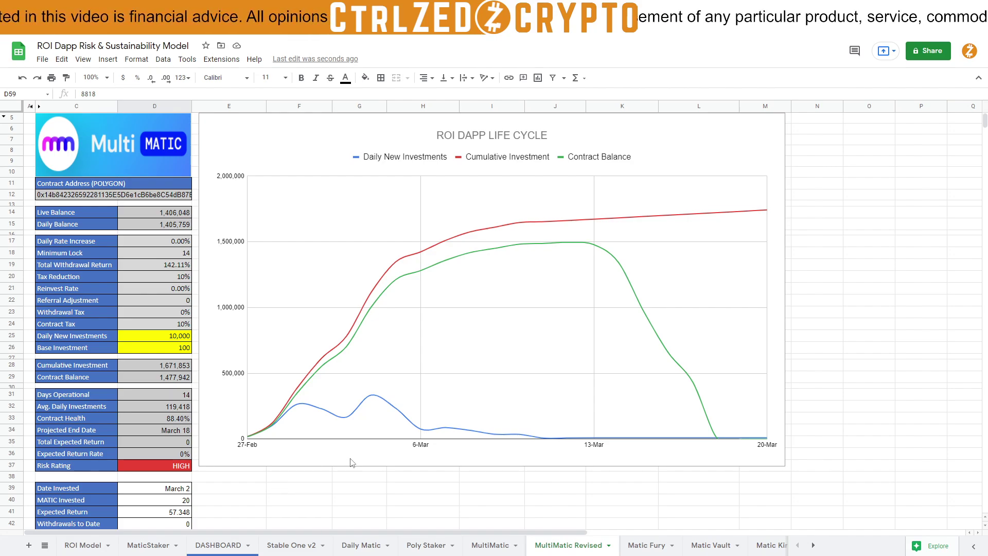
pyautogui.click(250, 474)
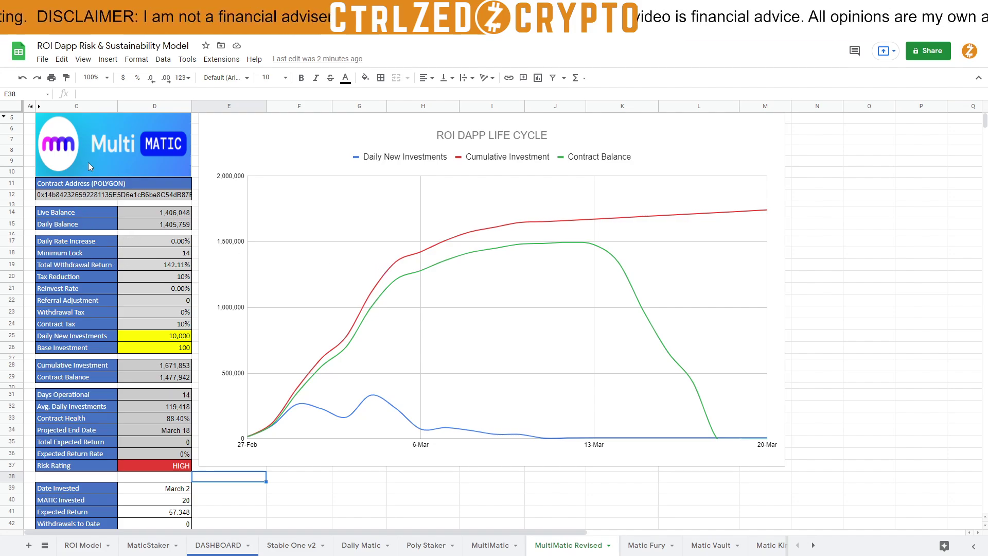
pyautogui.click(99, 188)
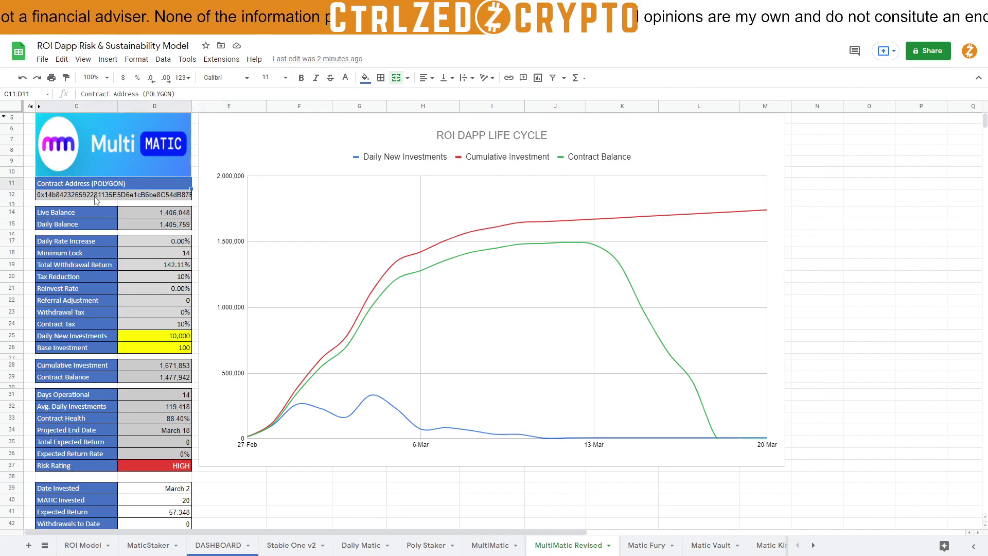
pyautogui.click(71, 213)
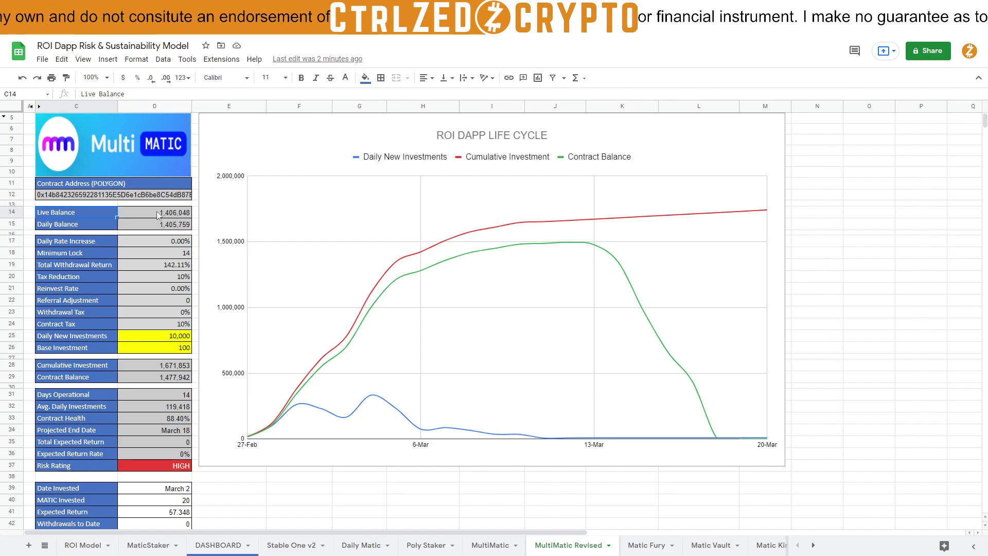
pyautogui.click(109, 227)
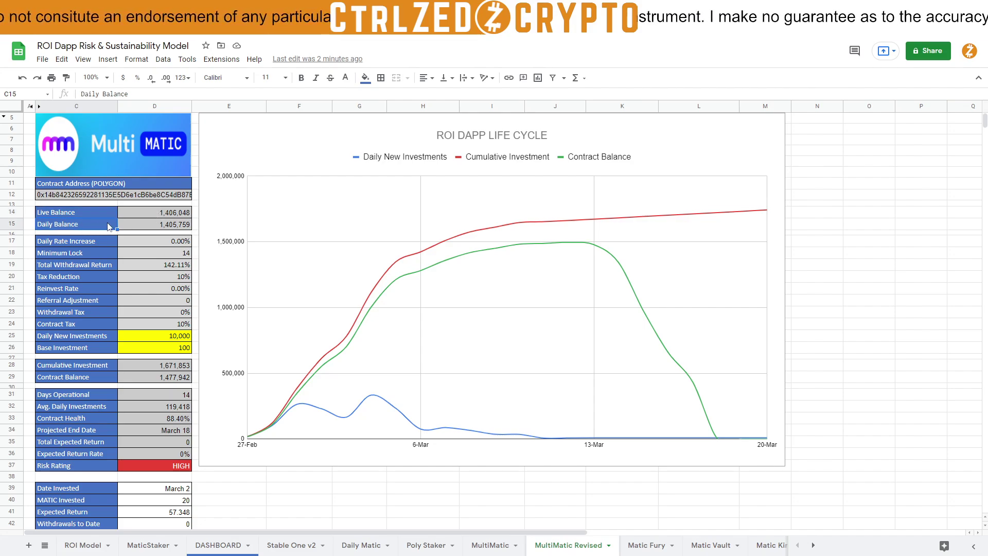
pyautogui.click(155, 227)
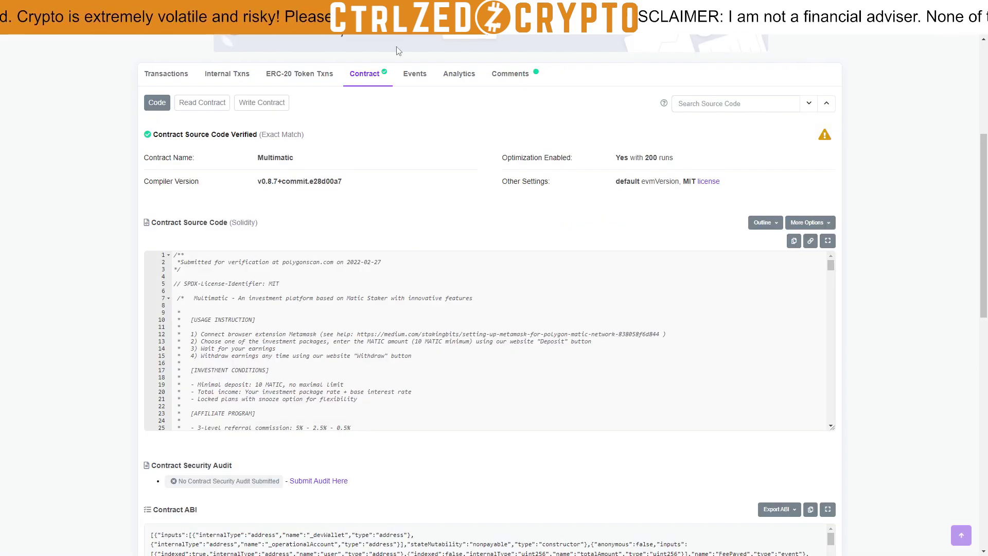
pyautogui.scroll(5, 396, 50)
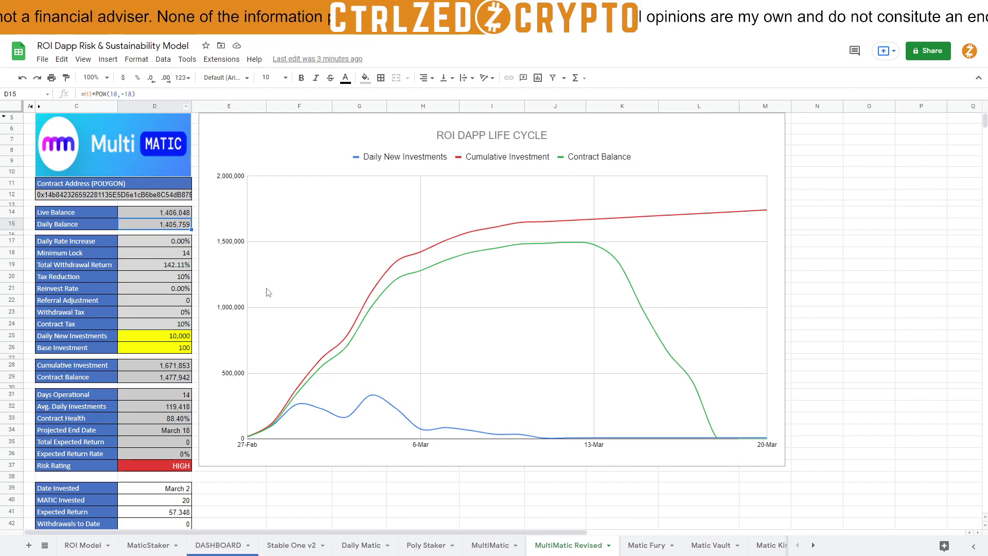
# - Check the sheet's Daily Rate Increase entry, and review the returns and withdrawal taxes of the Genesis Packages on the MultiMatic site
pyautogui.click(150, 242)
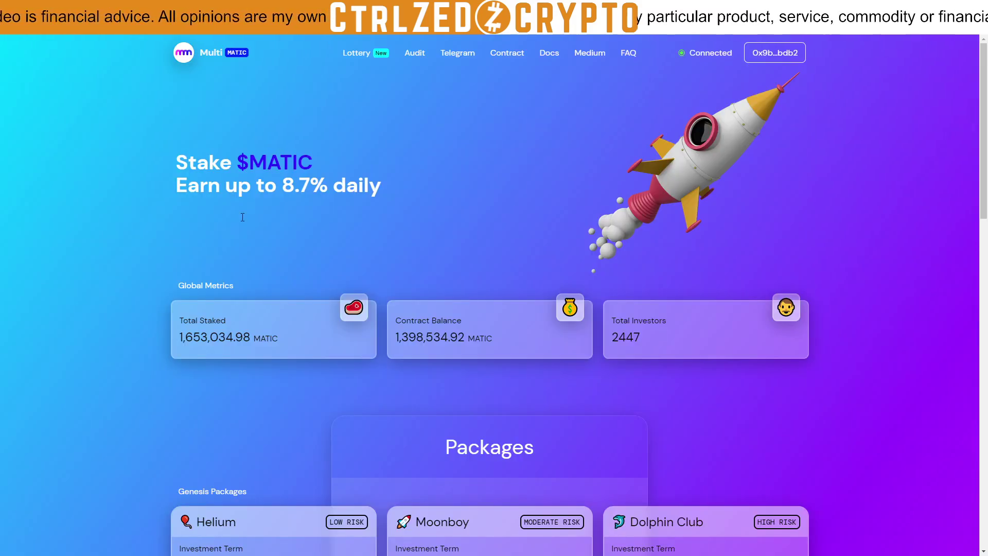
pyautogui.scroll(-6, 222, 355)
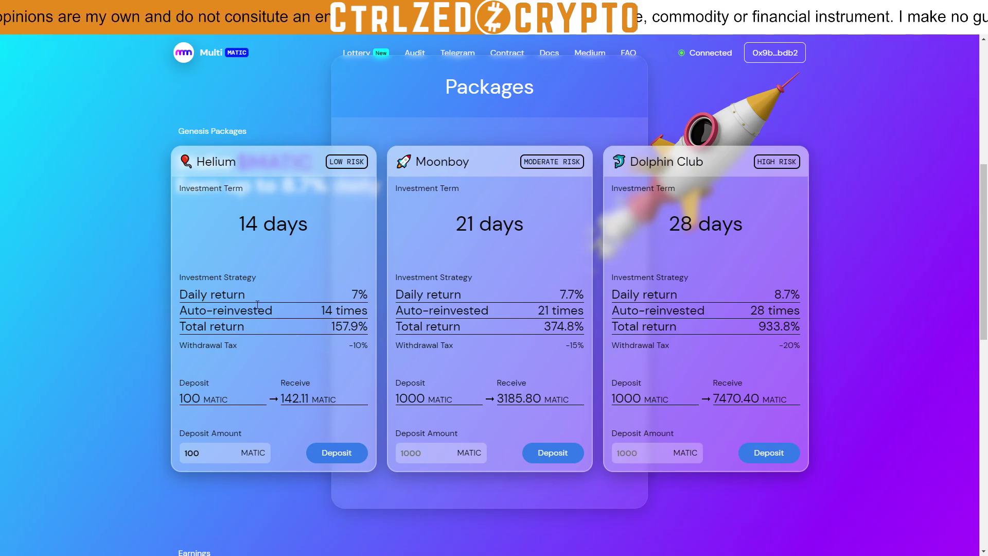
# - Review the Helium package's total return and Receive amount, and compare them with Total Withdrawal Return in the ROI Dapp spreadsheet
pyautogui.moveTo(344, 297); pyautogui.dragTo(360, 332)
pyautogui.click(360, 332)
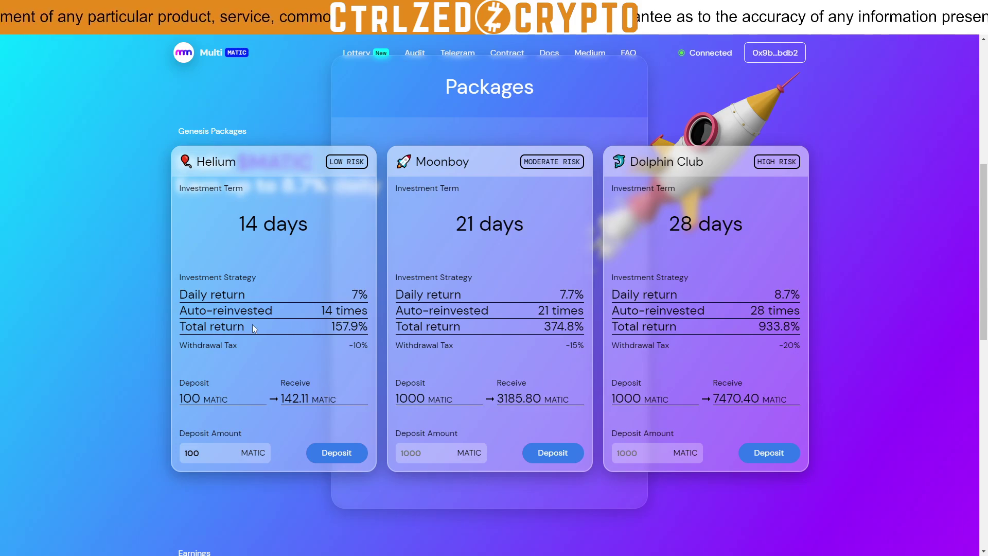
pyautogui.moveTo(350, 319); pyautogui.dragTo(369, 330)
pyautogui.doubleClick(344, 326)
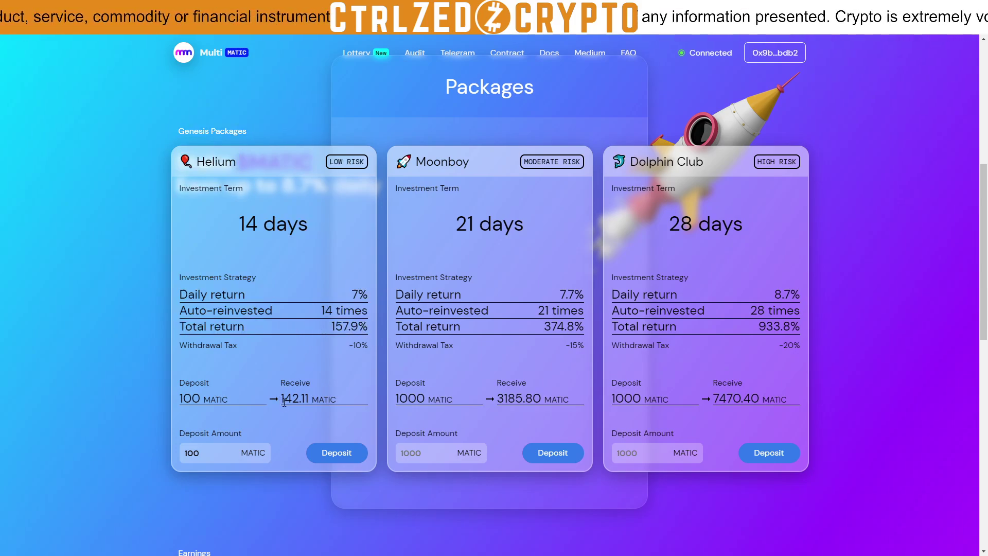
pyautogui.moveTo(282, 400); pyautogui.dragTo(312, 399)
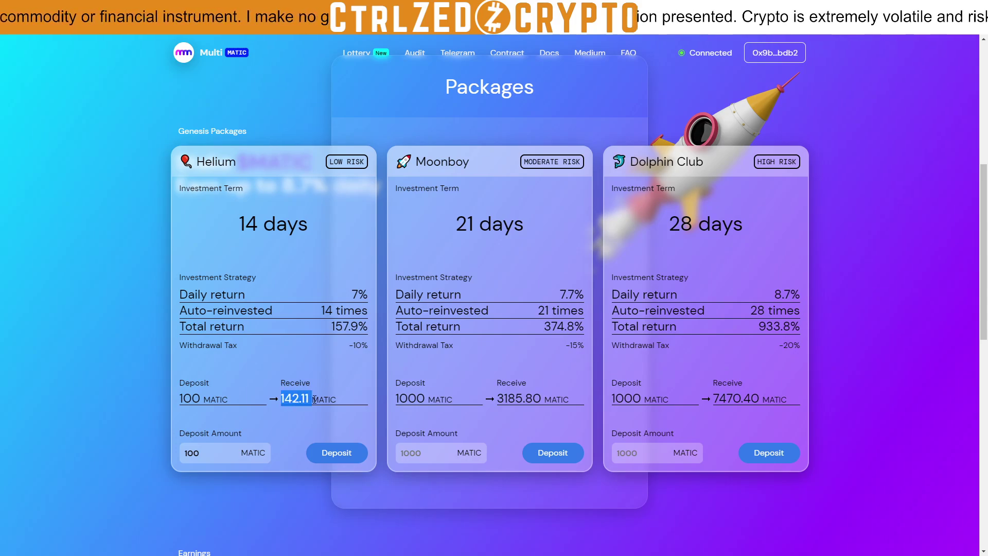
pyautogui.click(332, 344)
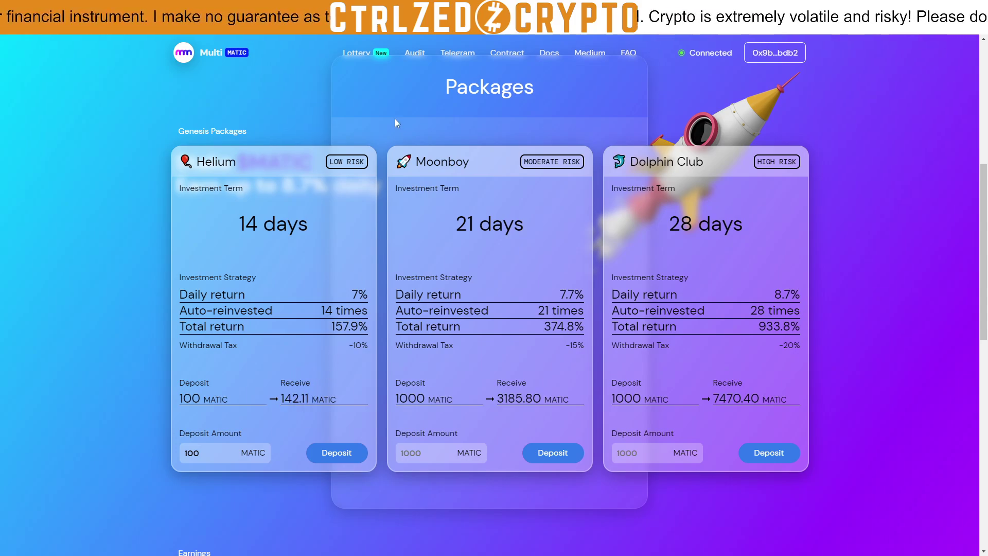
pyautogui.hotkey('ctrl', 'Tab')
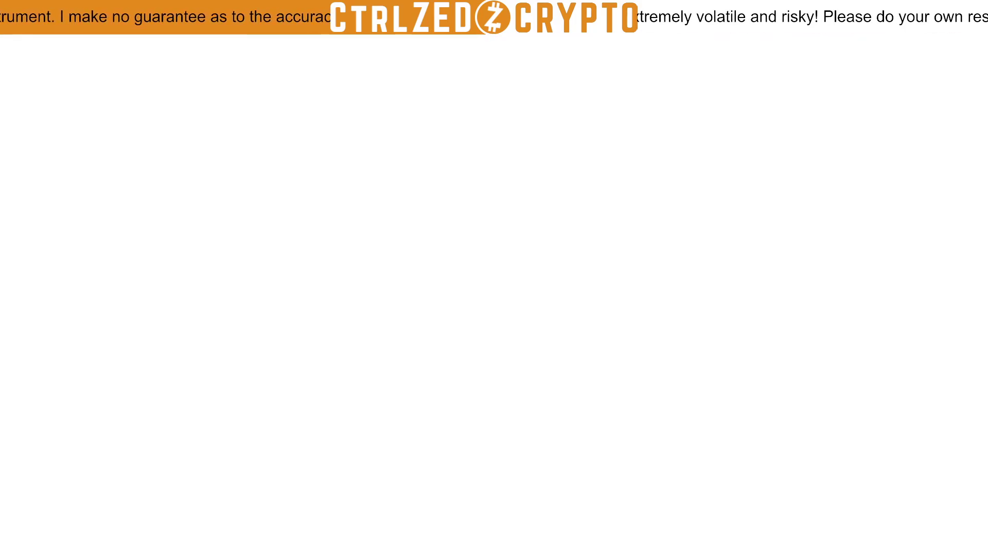
pyautogui.click(166, 268)
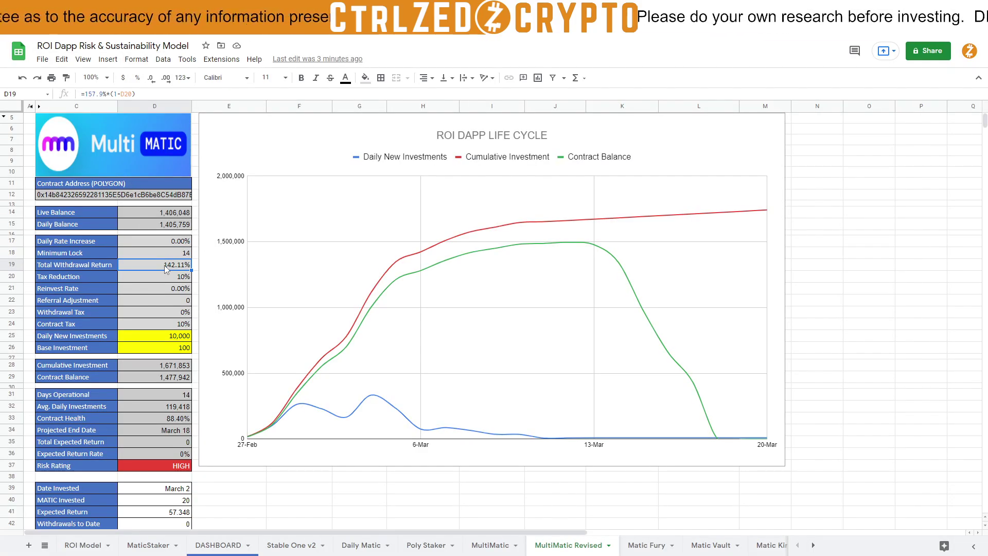
# - Try entering 0.5 as the Daily Rate Increase for MultiMatic and undo the entry
pyautogui.click(171, 242)
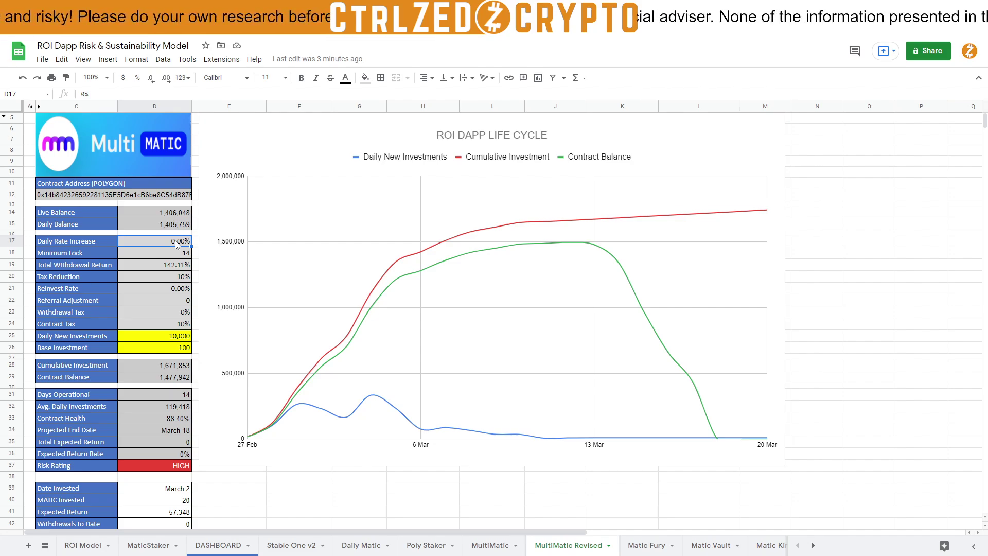
pyautogui.press('BackSpace')
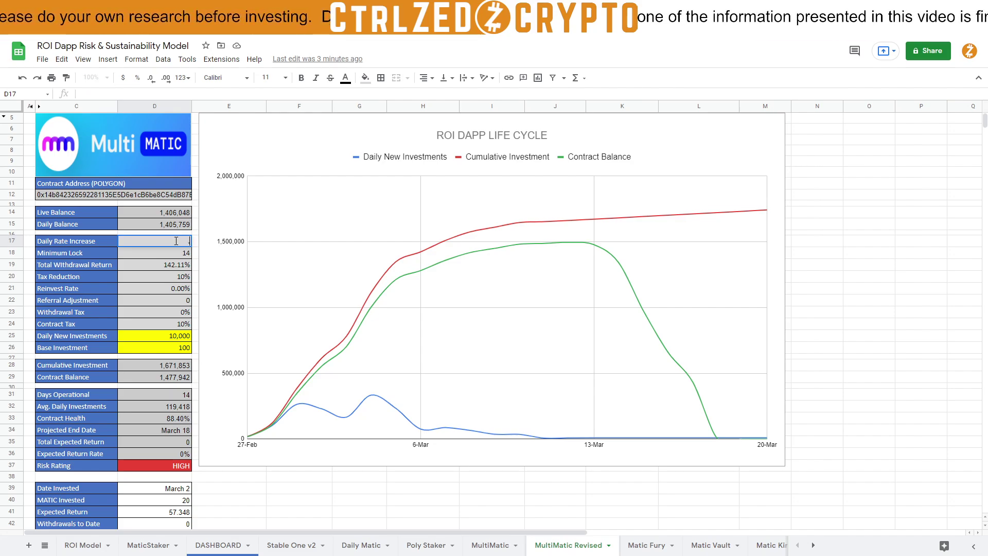
pyautogui.press('Return')
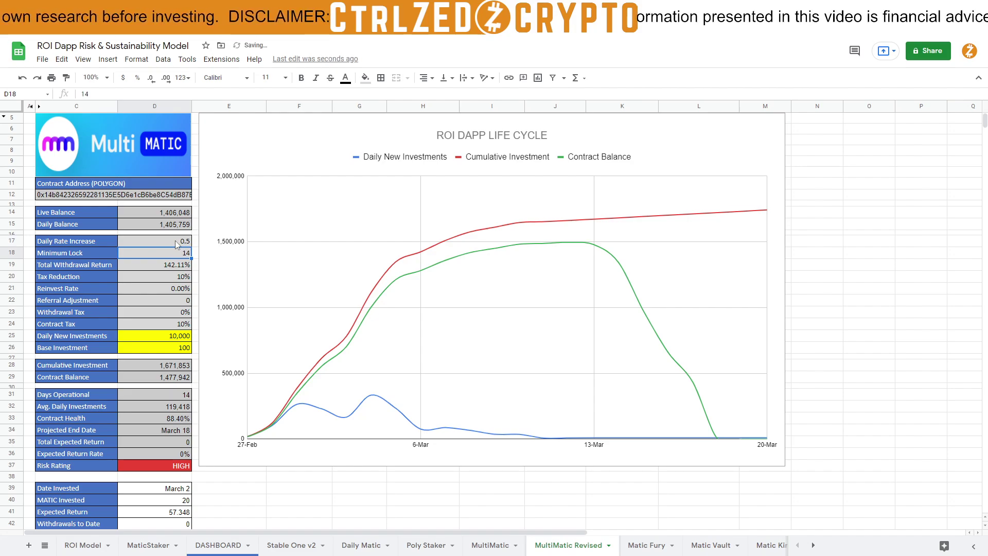
pyautogui.hotkey('ctrl', 'z')
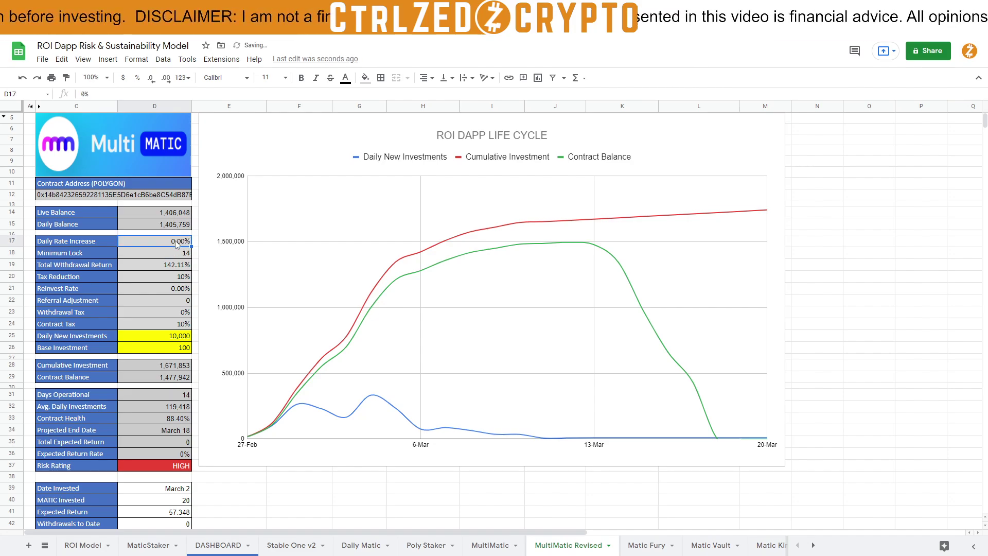
# - Try a Daily Rate Increase of 0.50% in D17 by editing its existing percentage, and undo the change
pyautogui.click(85, 93)
pyautogui.write('.5')
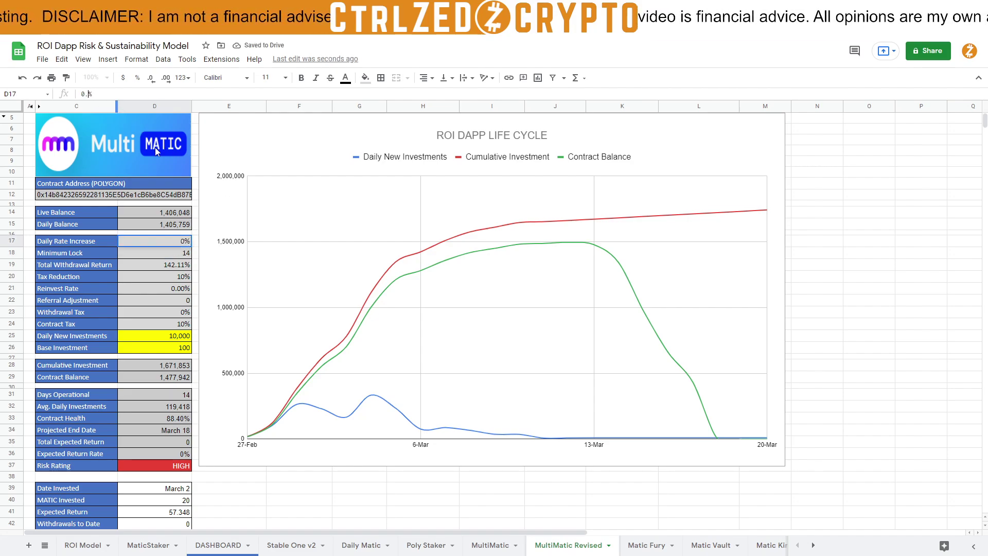
pyautogui.press('Return')
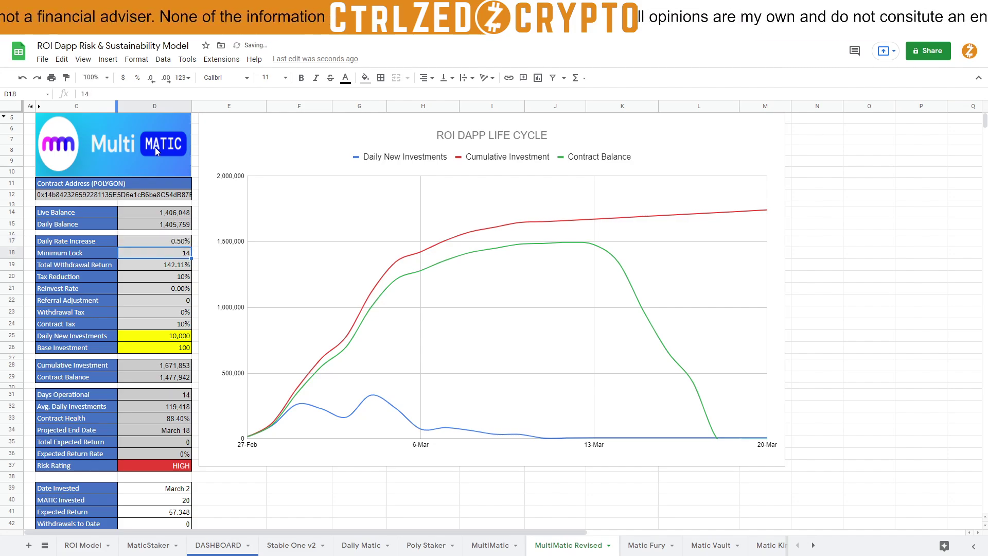
pyautogui.hotkey('ctrl', 'z')
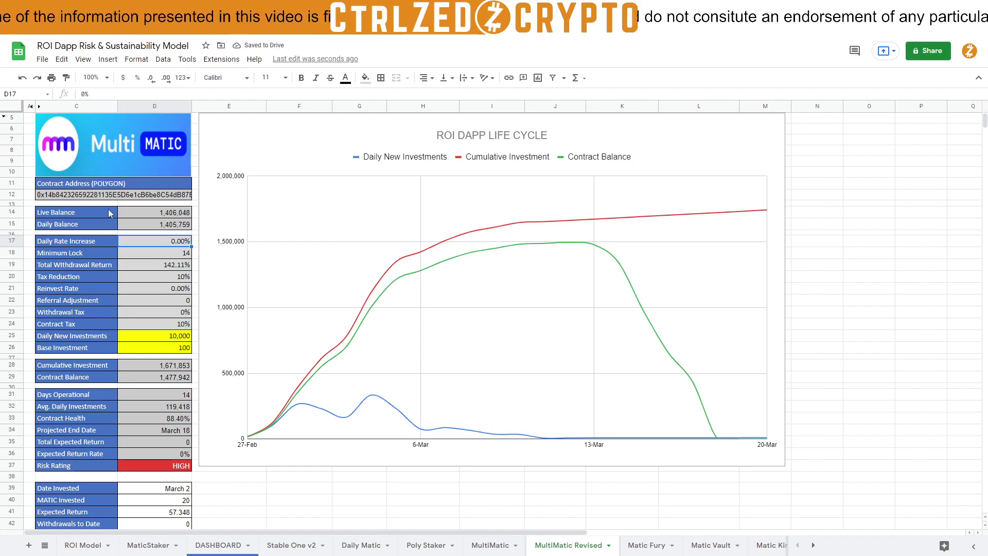
# - Check the Minimum Lock value and examine the daily new investments table down to 12-Mar
pyautogui.click(155, 255)
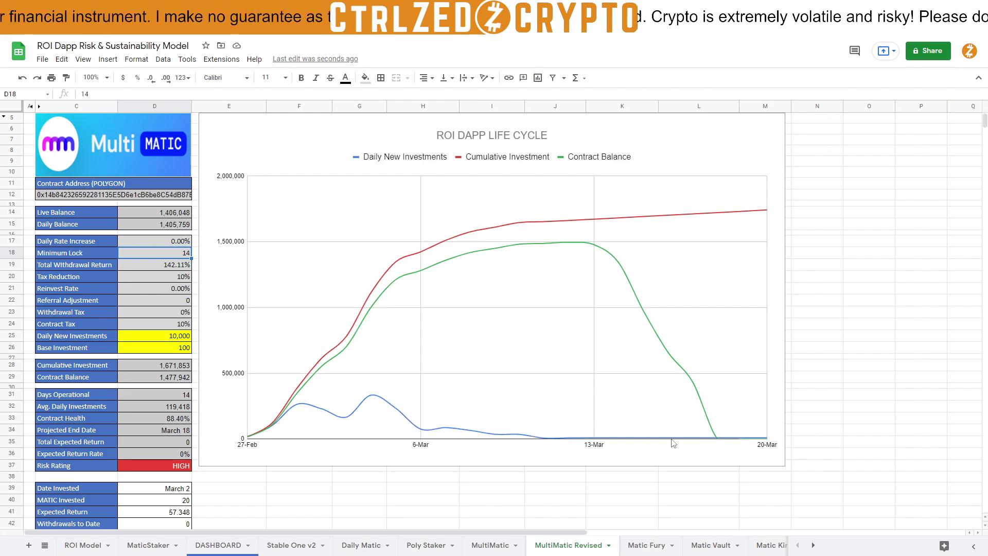
pyautogui.scroll(-3, 248, 444)
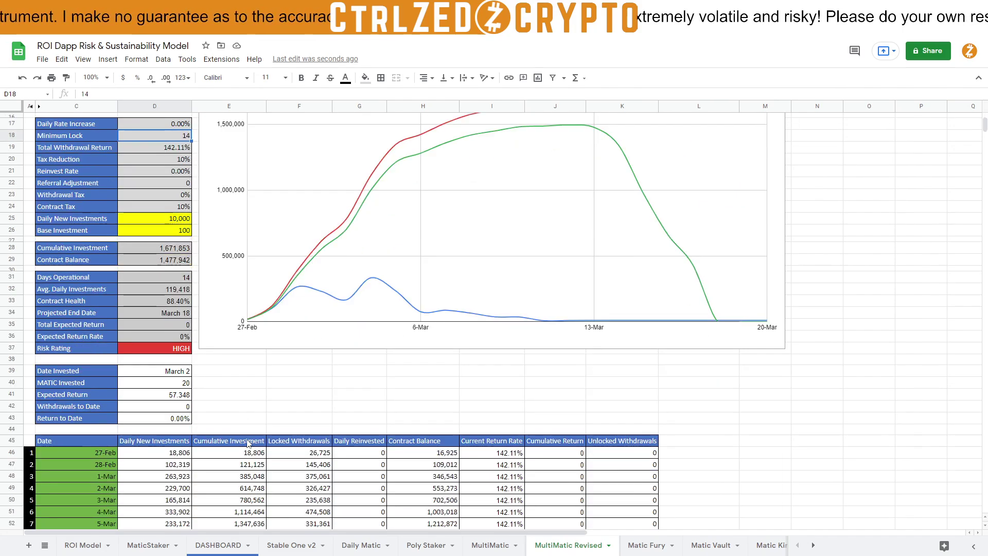
pyautogui.scroll(-2, 248, 444)
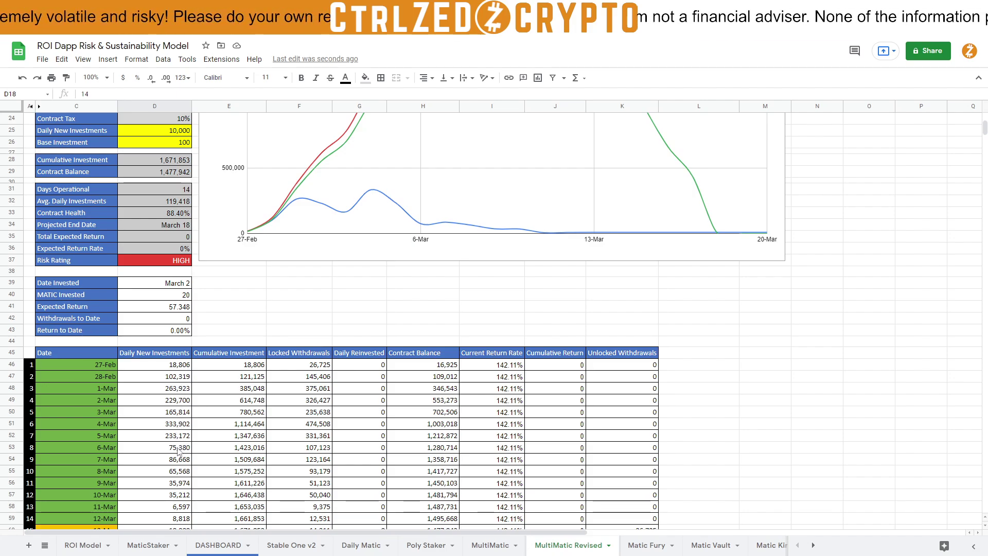
pyautogui.click(181, 519)
pyautogui.scroll(5, 252, 502)
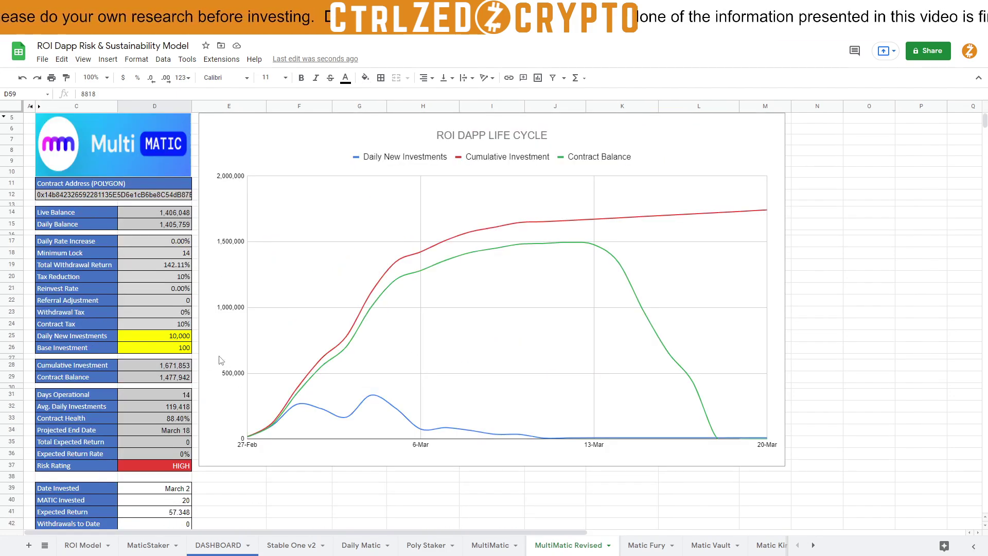
# - Inspect the model's Daily New Investments, Minimum Lock, Total Withdrawal Return formula, Tax Reduction and Reinvest Rate cells
pyautogui.click(165, 337)
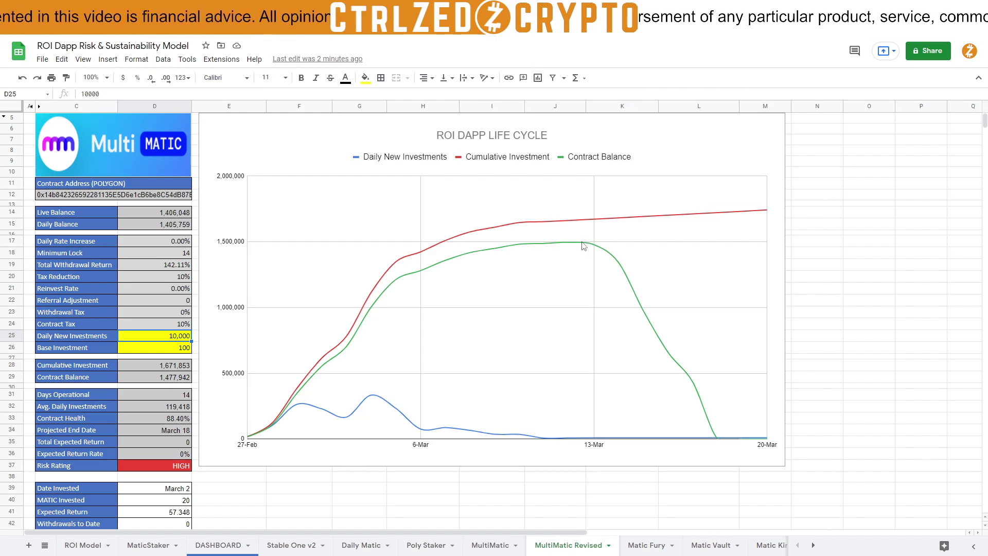
pyautogui.click(170, 254)
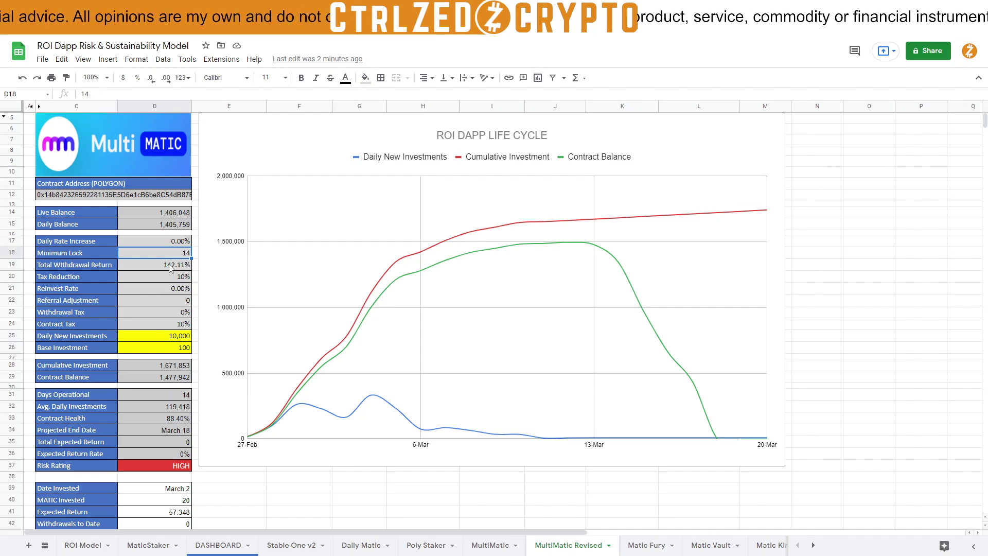
pyautogui.click(170, 267)
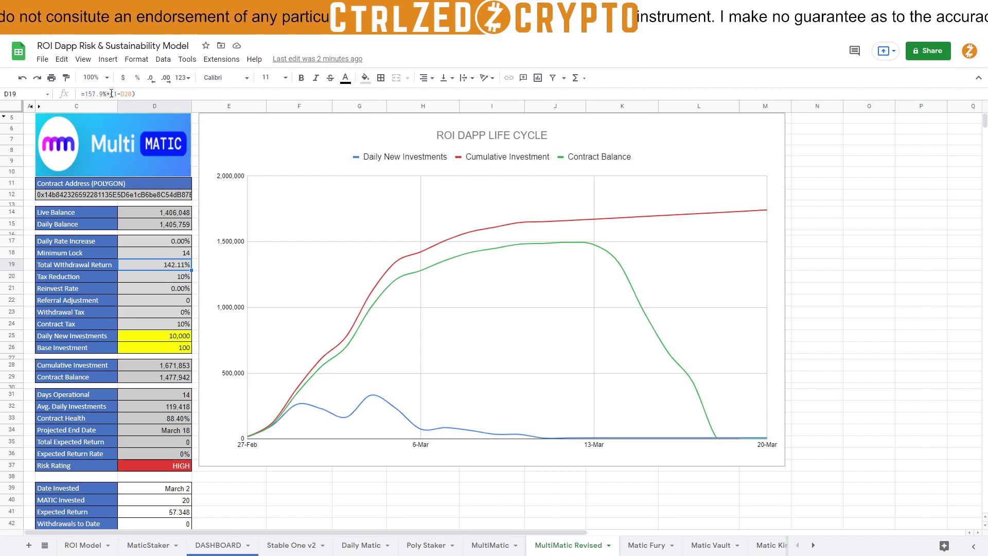
pyautogui.click(152, 278)
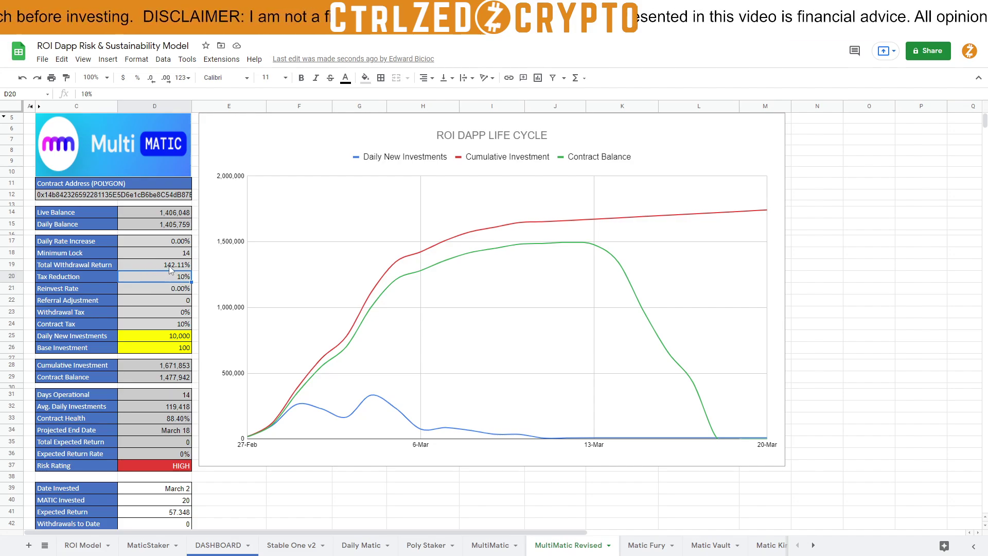
pyautogui.click(169, 265)
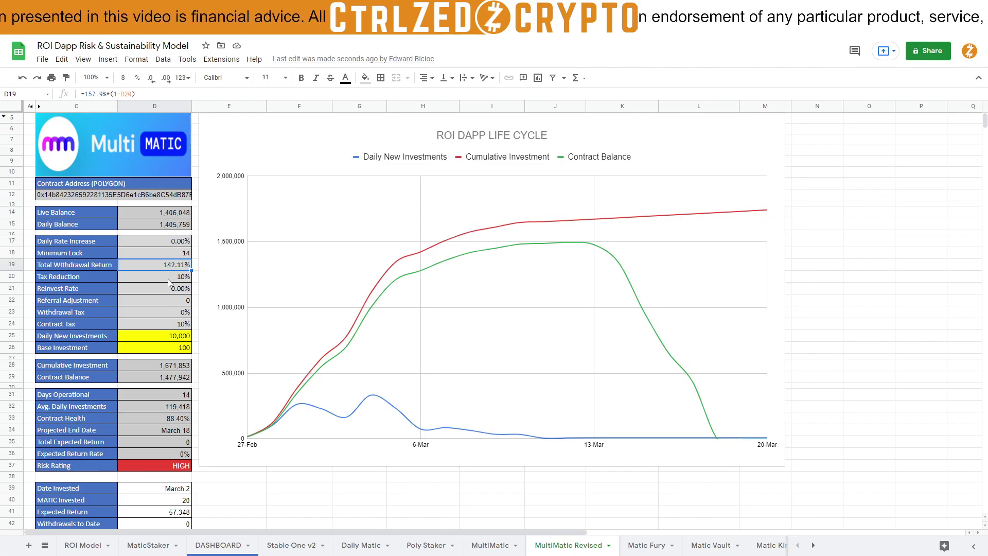
pyautogui.click(168, 279)
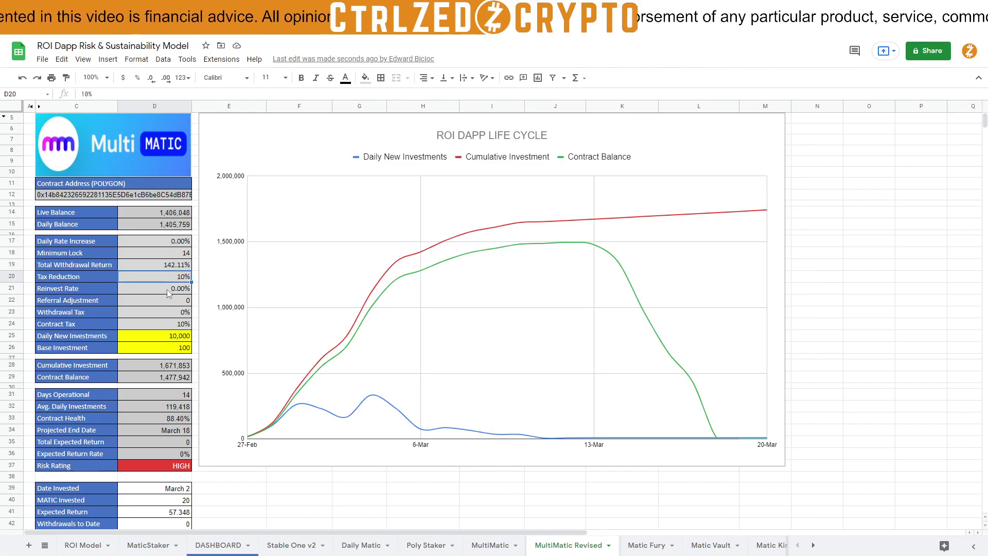
pyautogui.click(167, 292)
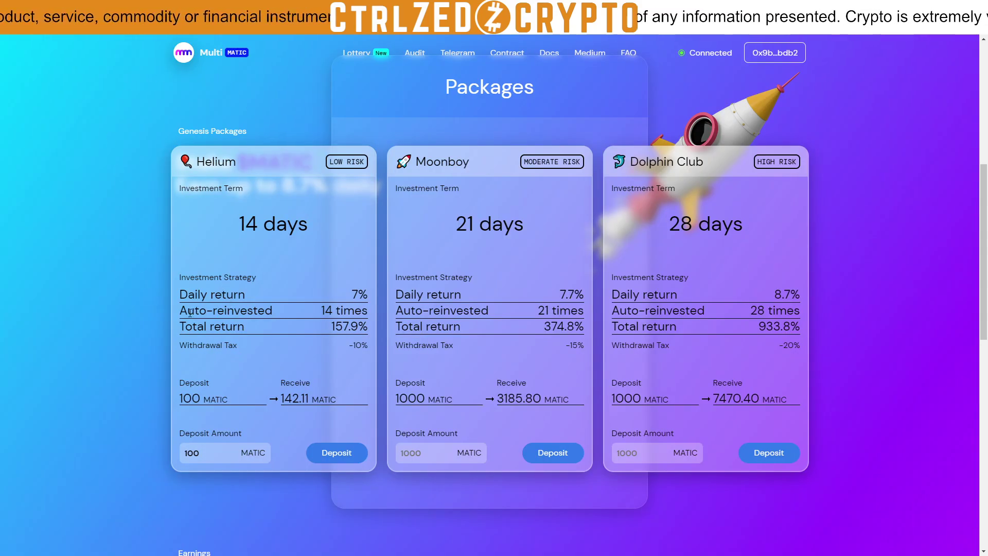
# - Switch to the MultiMatic site and check the Helium package's daily return, auto-reinvestment and total return
pyautogui.moveTo(190, 313); pyautogui.dragTo(356, 292)
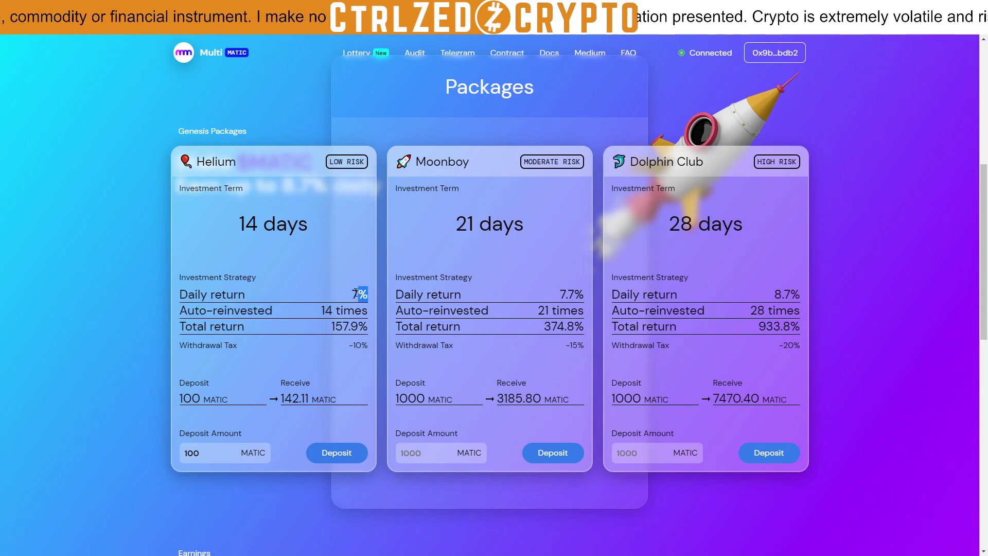
pyautogui.moveTo(330, 327); pyautogui.dragTo(367, 327)
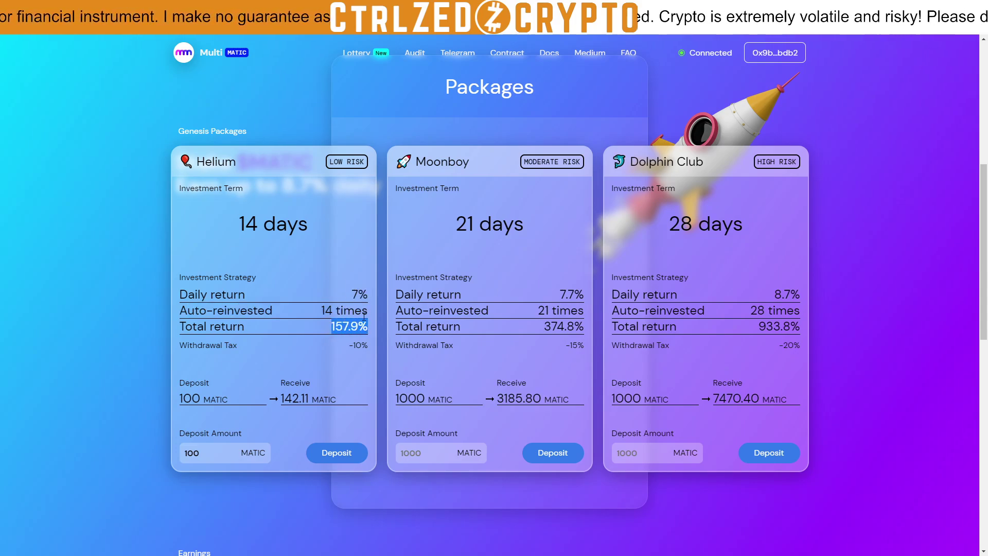
pyautogui.click(268, 211)
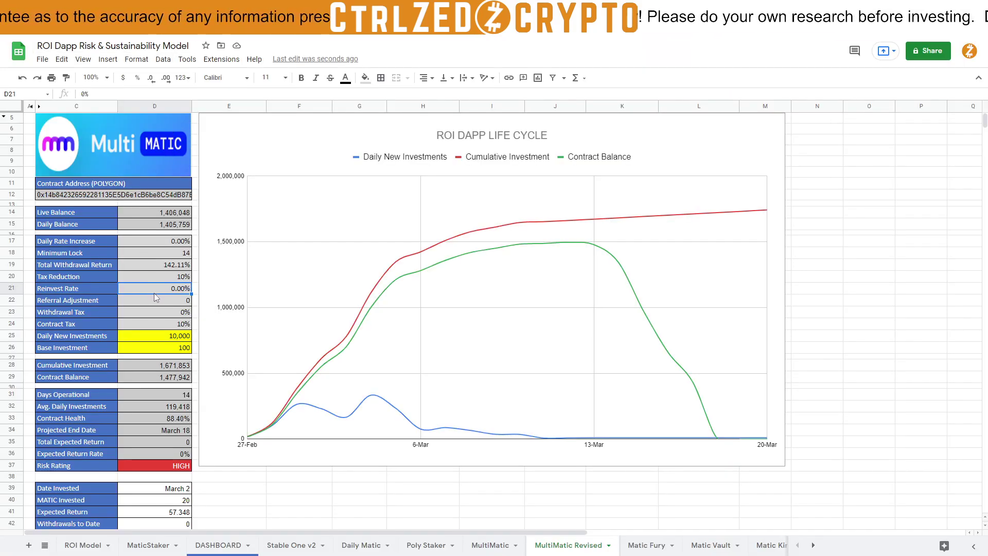
# - In the ROI Dapp spreadsheet, copy the Total Withdrawal Return cell's percentage formatting onto the Referral Adjustment cell
pyautogui.click(159, 301)
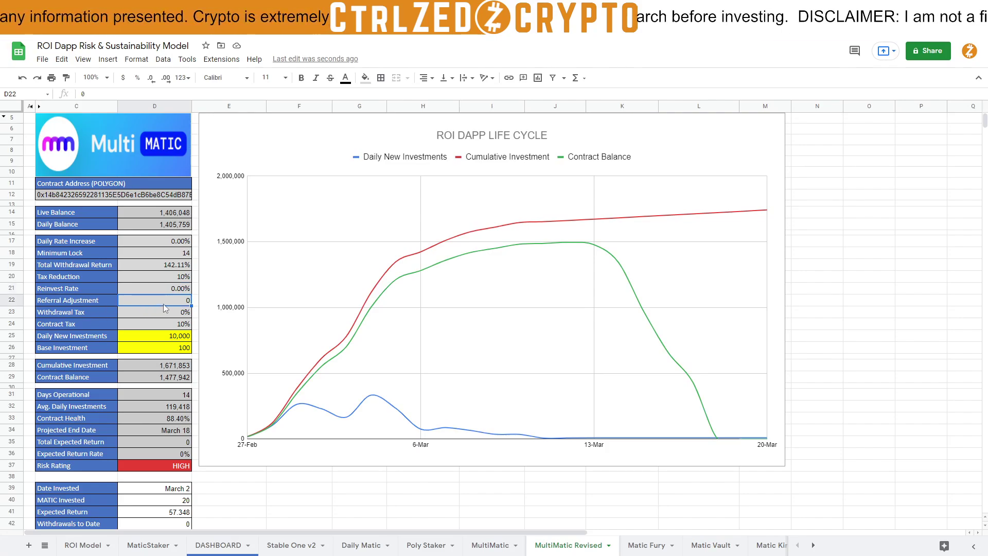
pyautogui.click(177, 266)
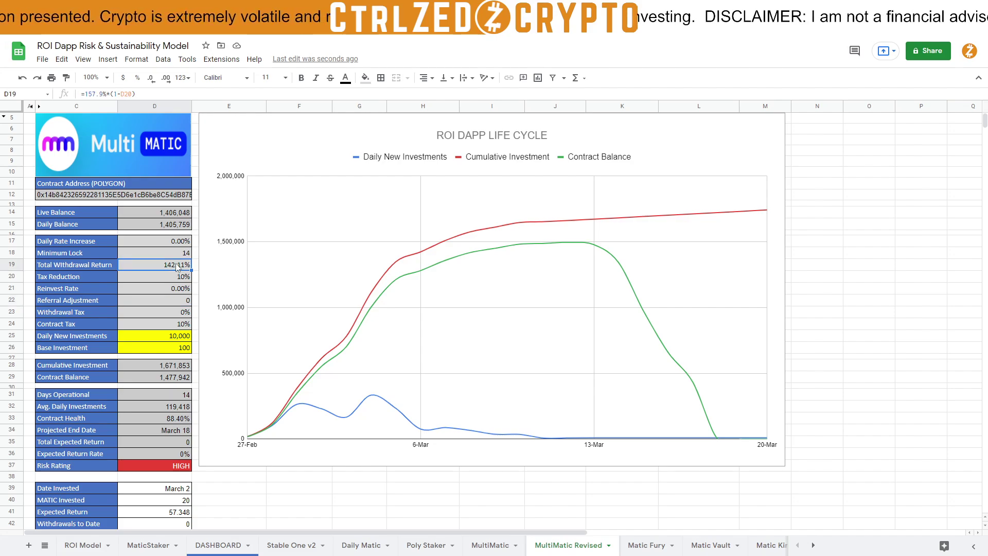
pyautogui.click(66, 78)
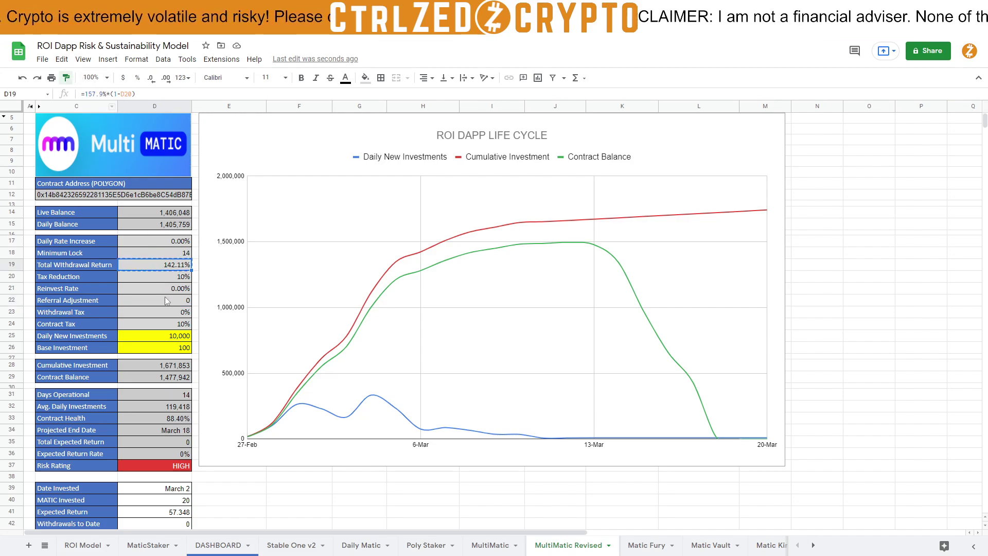
pyautogui.click(166, 301)
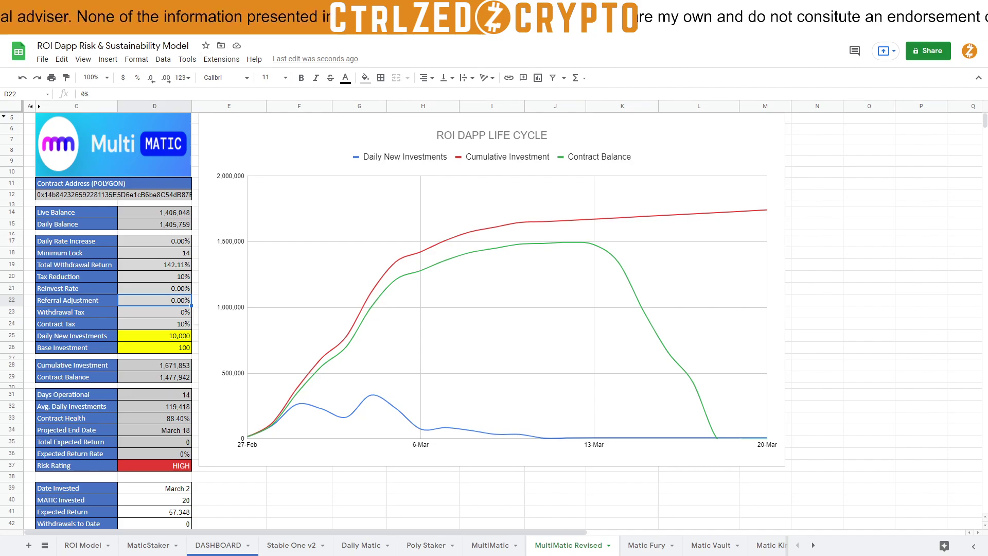
# - On the MultiMatic site, examine the referral bonus rates for levels 1 to 3 and return to the global metrics
pyautogui.scroll(-12, 399, 313)
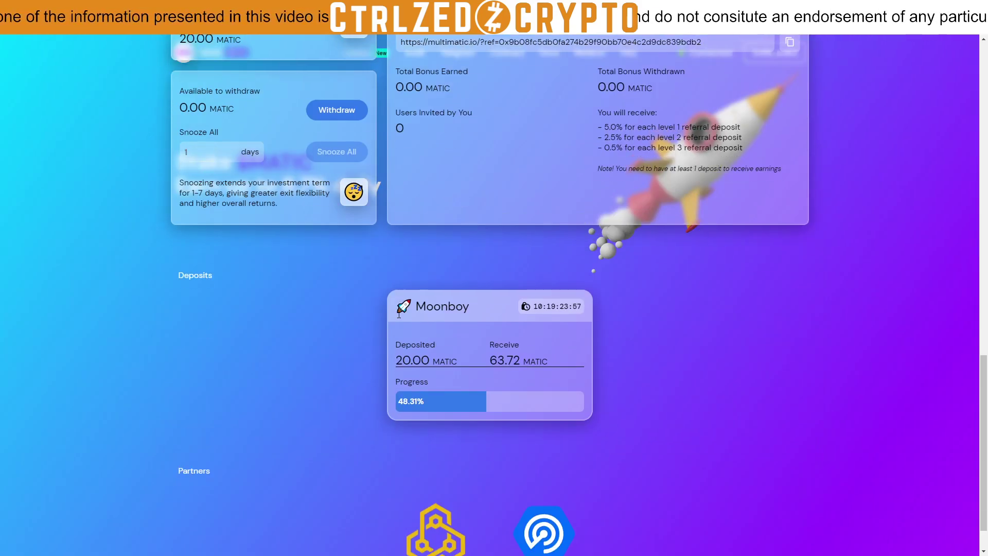
pyautogui.scroll(15, 407, 323)
pyautogui.scroll(-12, 408, 323)
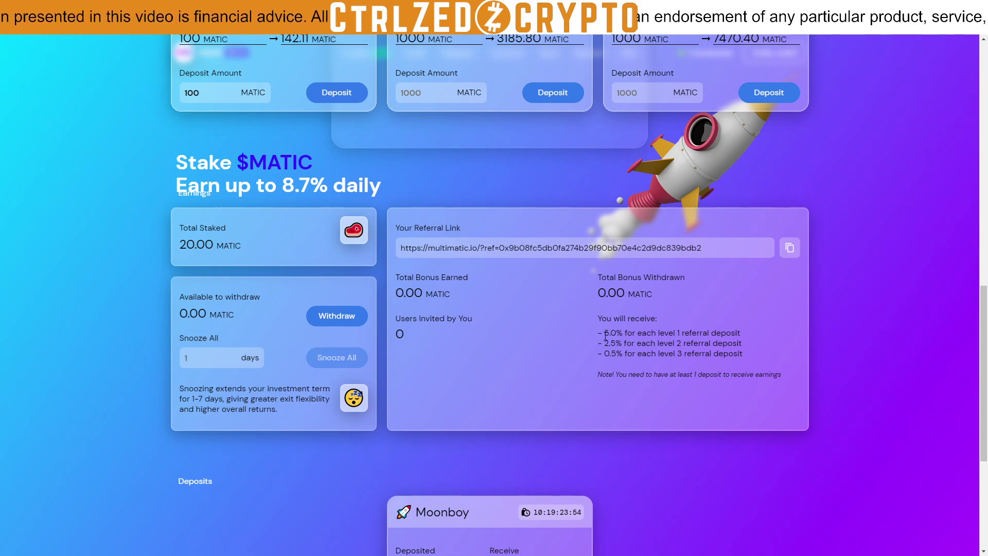
pyautogui.moveTo(606, 335); pyautogui.dragTo(746, 359)
pyautogui.click(747, 360)
pyautogui.scroll(1, 547, 361)
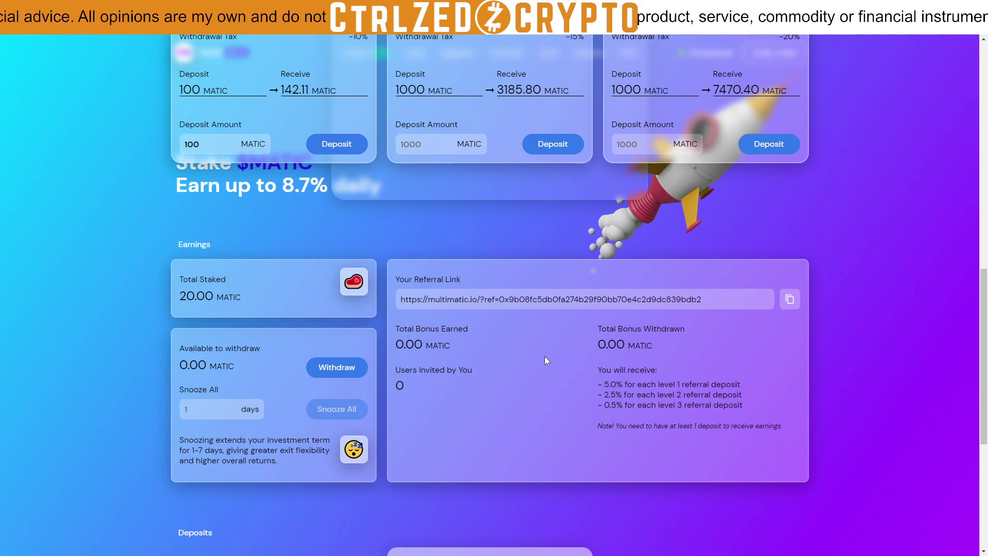
pyautogui.scroll(15, 533, 354)
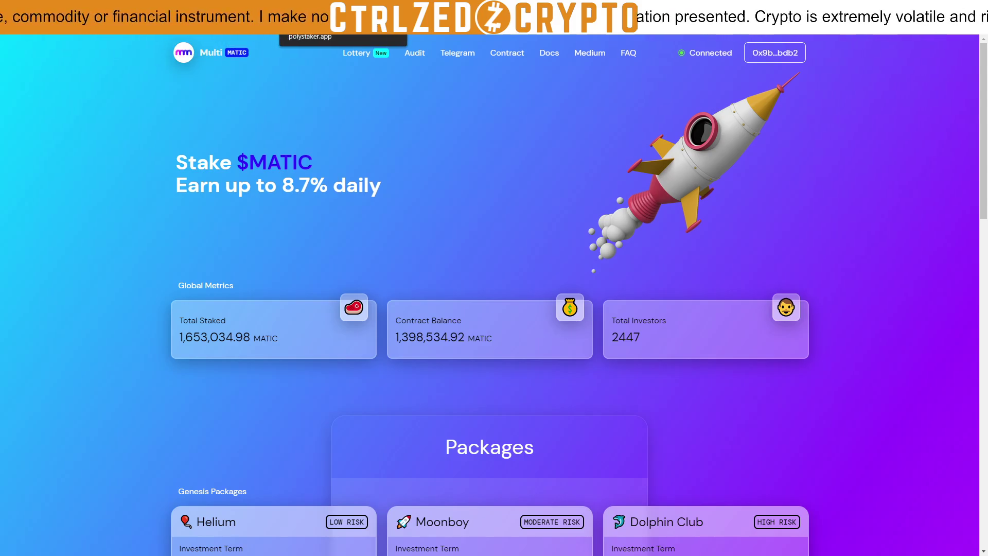
# - Switch to the ROI Dapp spreadsheet, try a Referral Adjustment of 0.5%, and undo the change
pyautogui.click(170, 20)
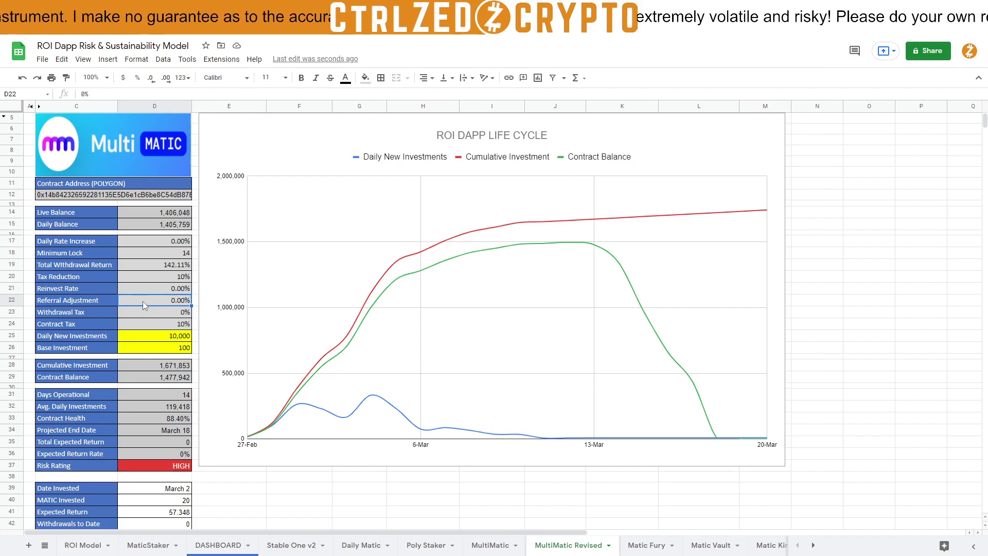
pyautogui.doubleClick(83, 93)
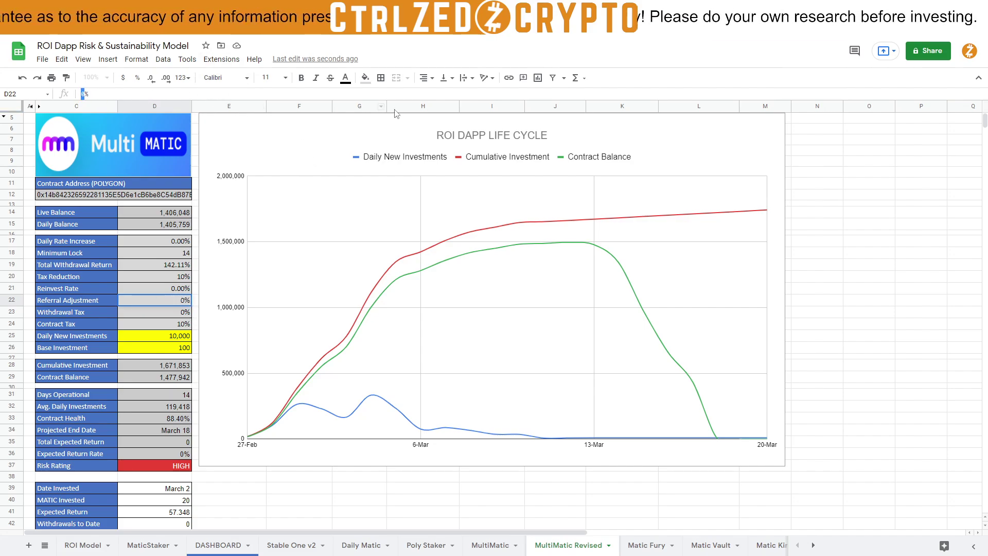
pyautogui.write('.5')
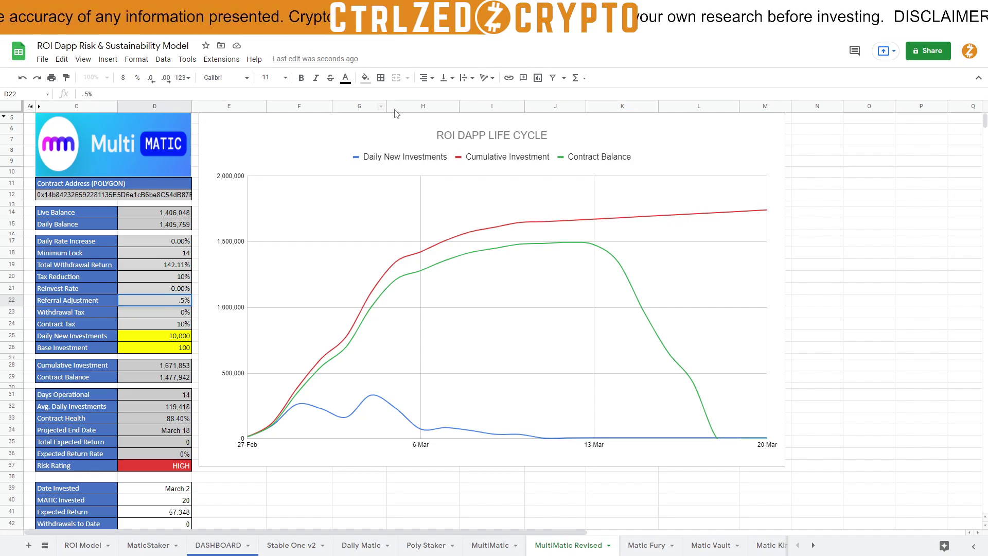
pyautogui.press('Return')
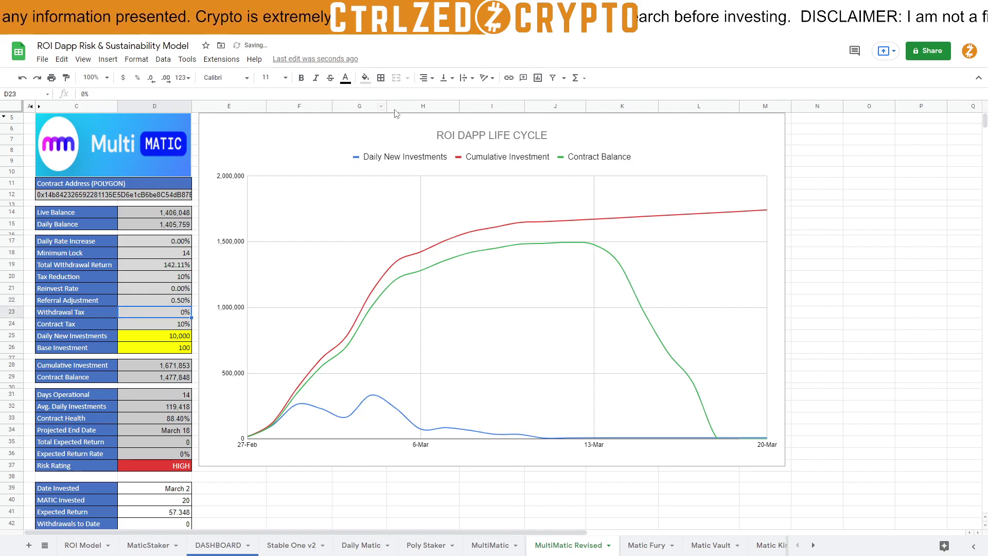
pyautogui.press('Up')
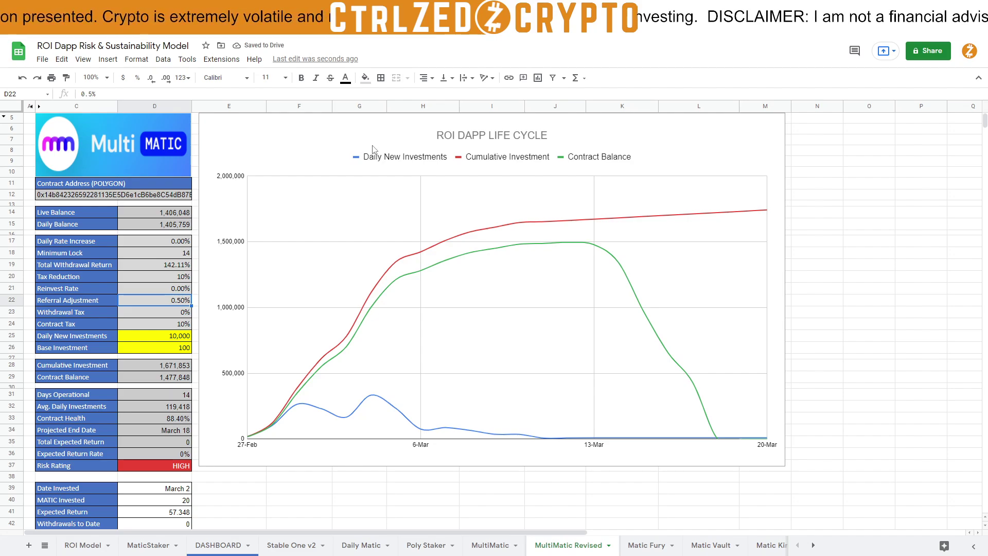
pyautogui.hotkey('ctrl', 'z')
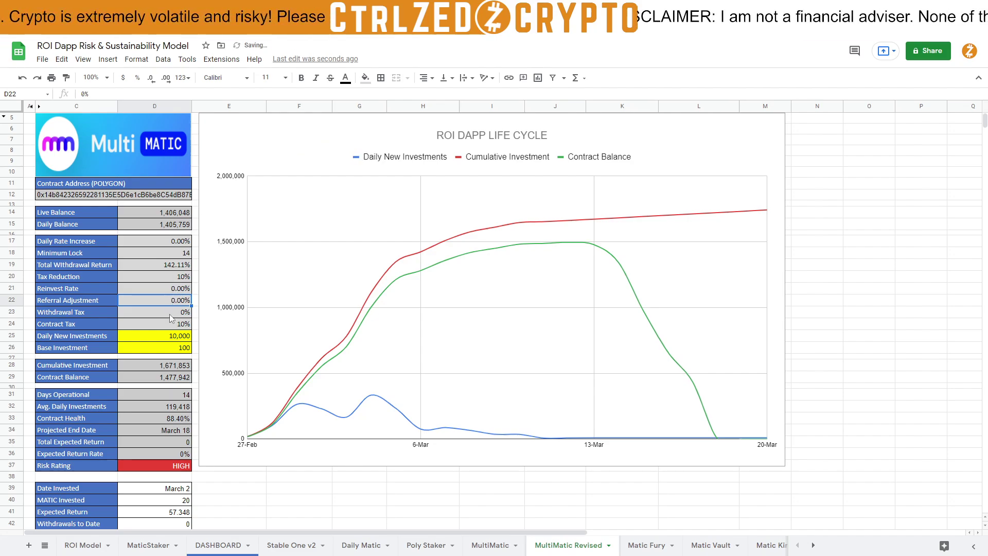
# - Check the Withdrawal Tax cell and rename the Contract Tax label to Deposit Tax
pyautogui.click(171, 315)
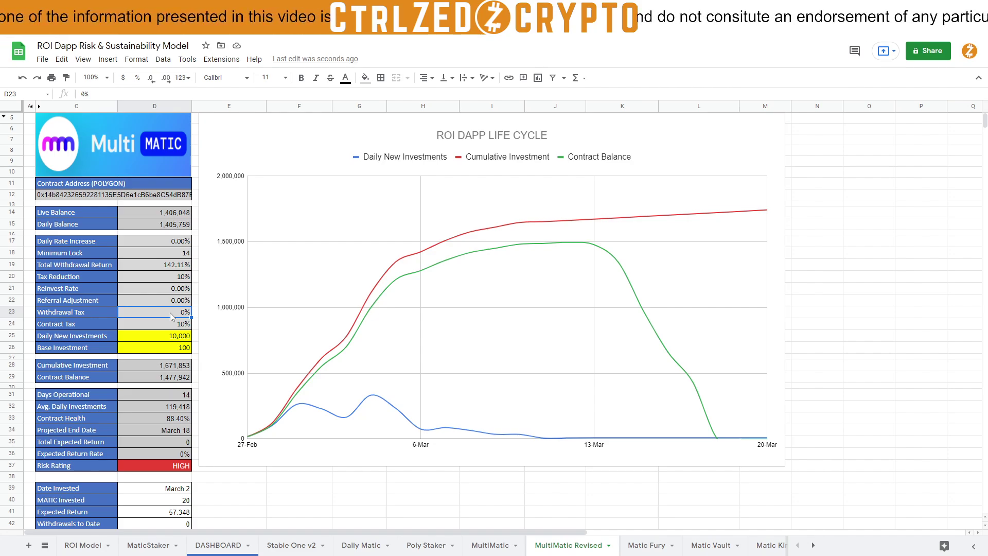
pyautogui.click(78, 327)
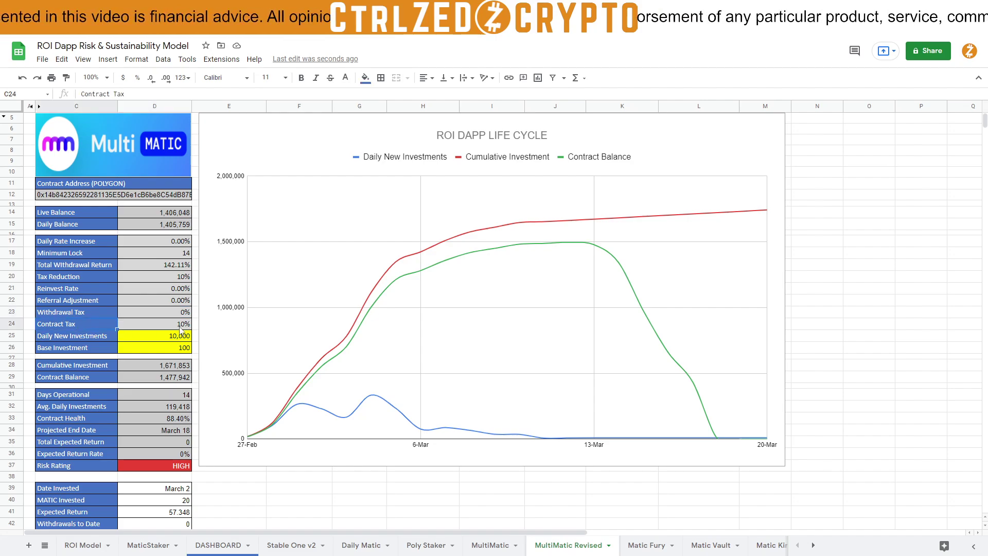
pyautogui.doubleClick(53, 324)
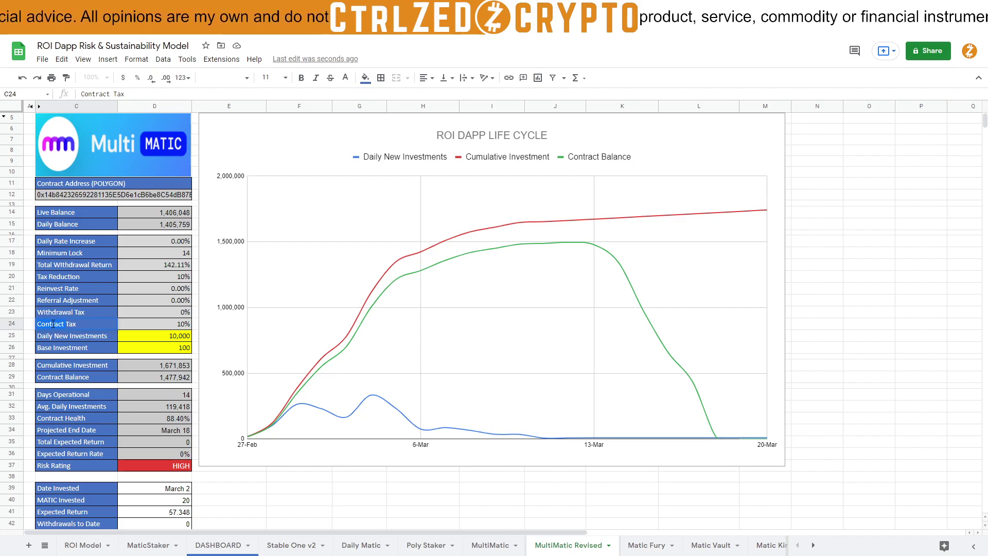
pyautogui.write('Depo')
pyautogui.write('sit')
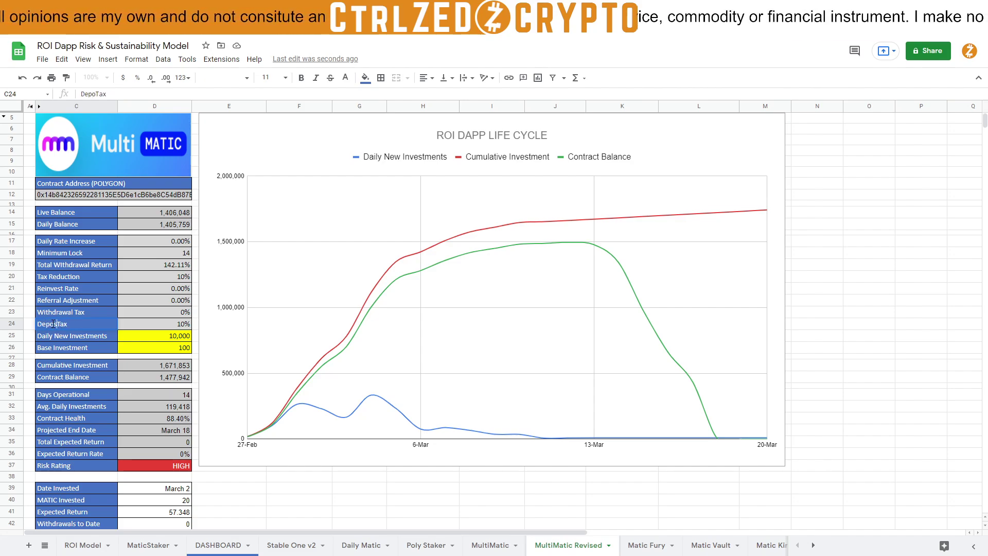
pyautogui.press('Return')
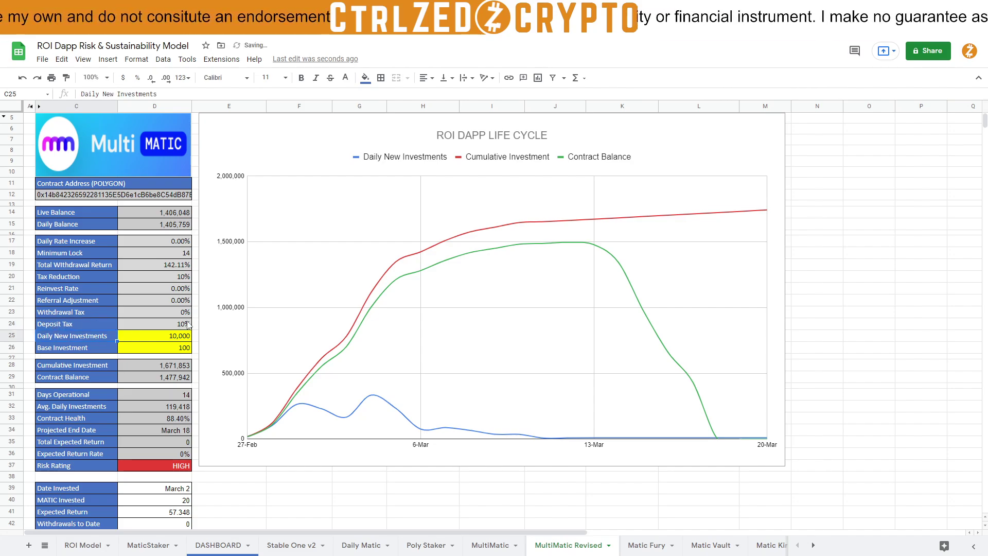
pyautogui.press('Up')
pyautogui.press('Right')
# - Change the Deposit Tax label to Deposit Fee
pyautogui.click(70, 311)
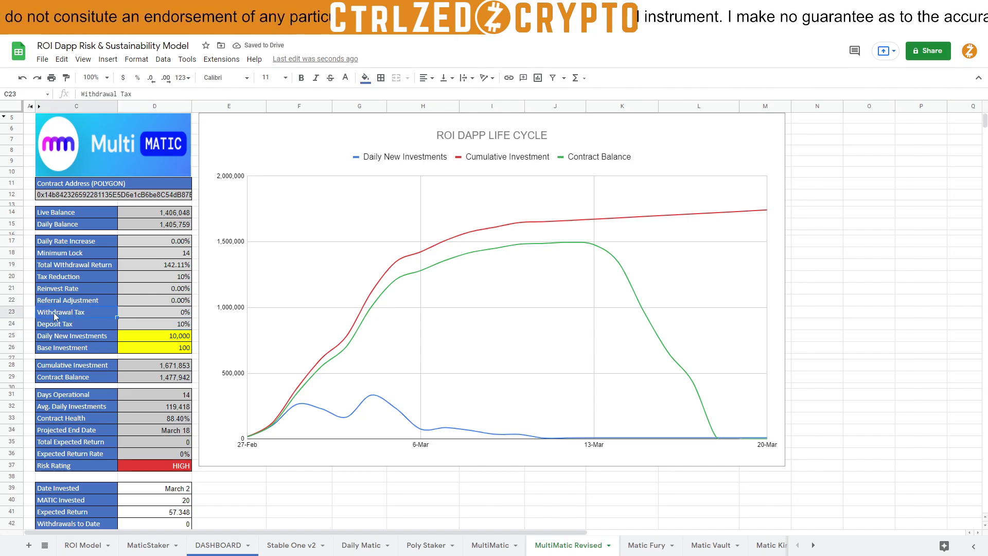
pyautogui.click(73, 323)
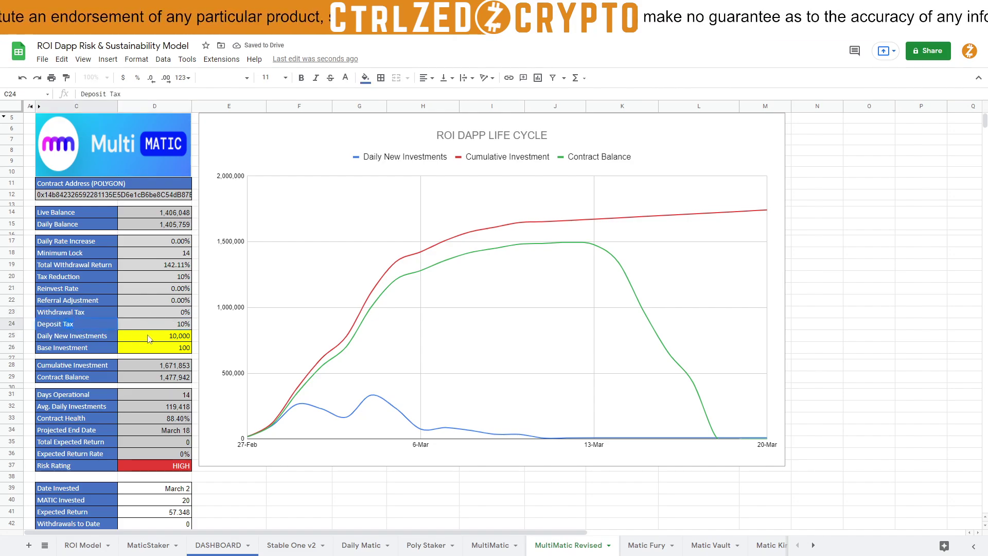
pyautogui.write('Fee')
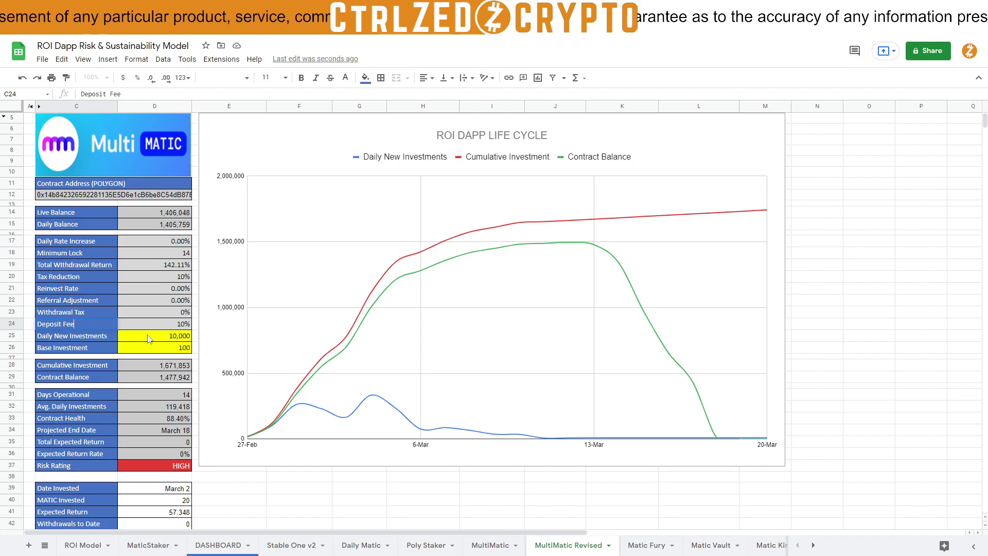
pyautogui.hotkey('ctrl', 'Return')
pyautogui.press('Up')
pyautogui.press('Down')
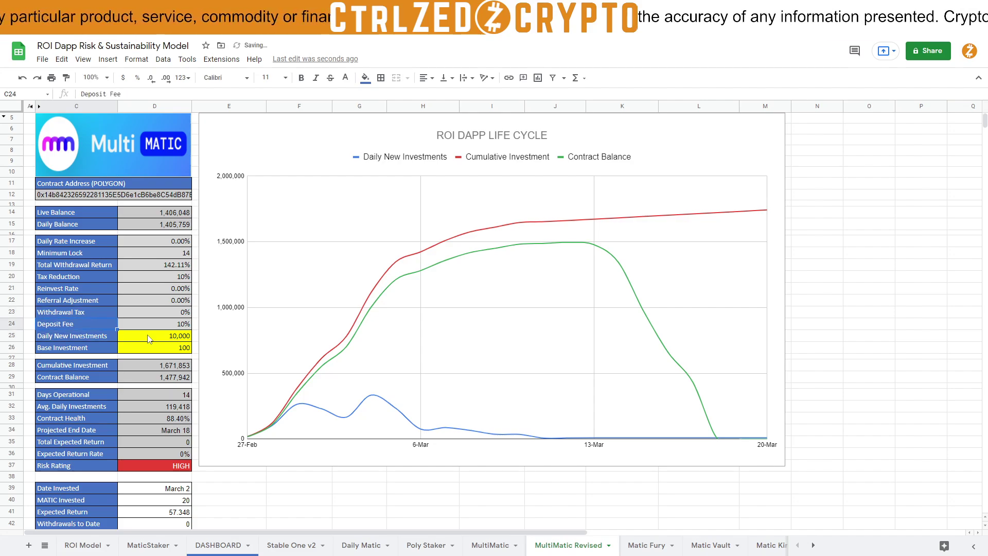
# - Rename the Withdrawal Tax label to Withdrawal Fee
pyautogui.press('Up')
pyautogui.press('Return')
pyautogui.press('BackSpace')
pyautogui.press('BackSpace')
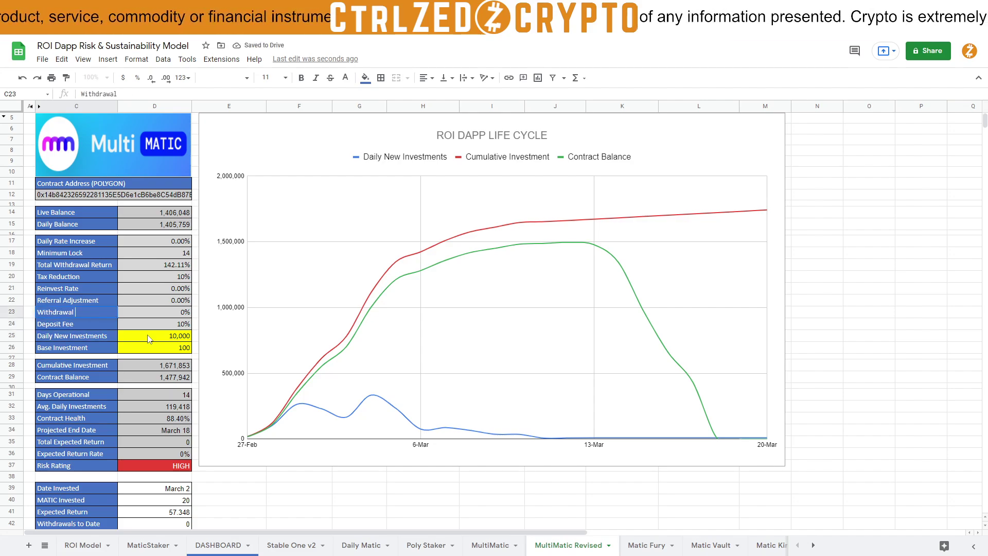
pyautogui.write('Fee')
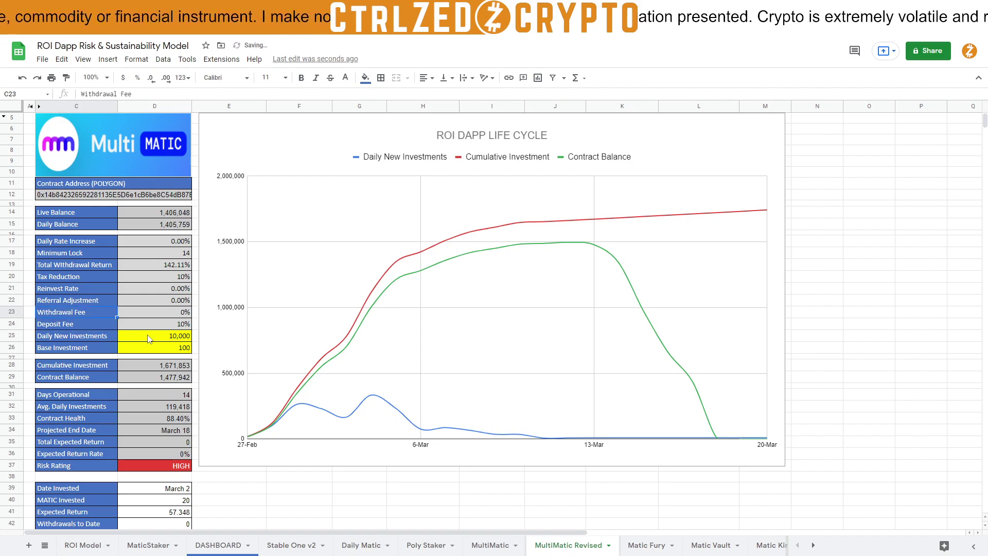
pyautogui.press('Tab')
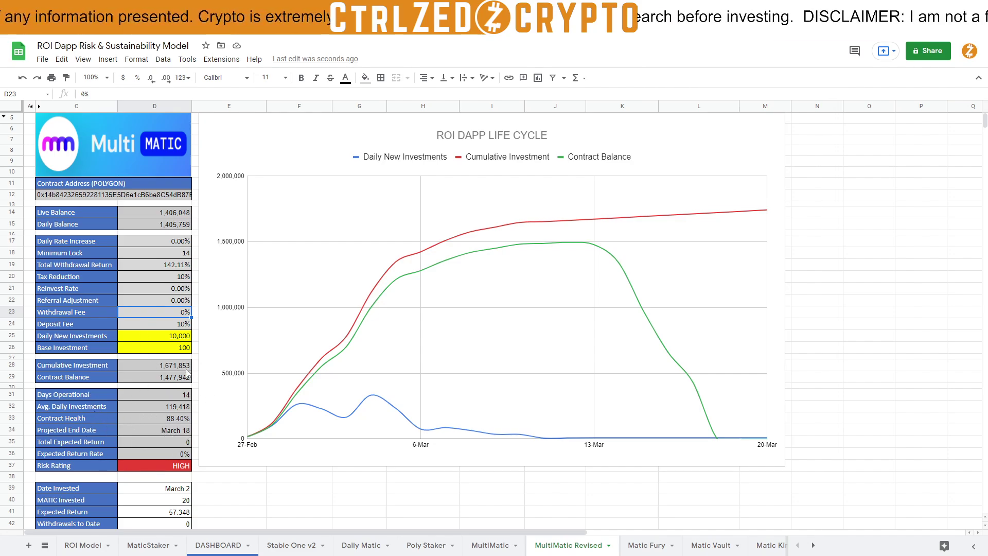
# - Compare the Deposit Fee, Daily New Investments and Avg. Daily Investments cells with the daily investment table and the life cycle chart
pyautogui.click(178, 326)
pyautogui.click(178, 336)
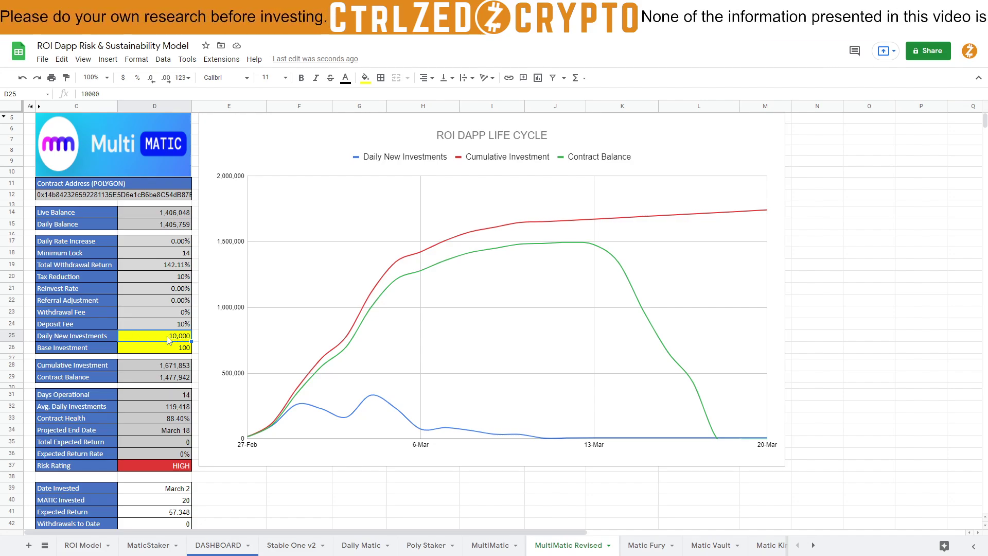
pyautogui.click(165, 409)
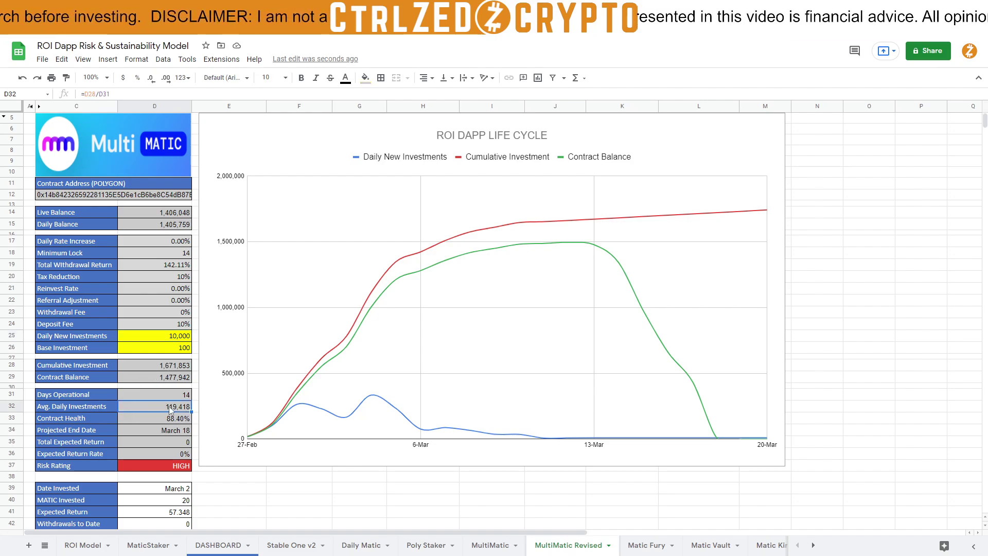
pyautogui.scroll(-5, 170, 409)
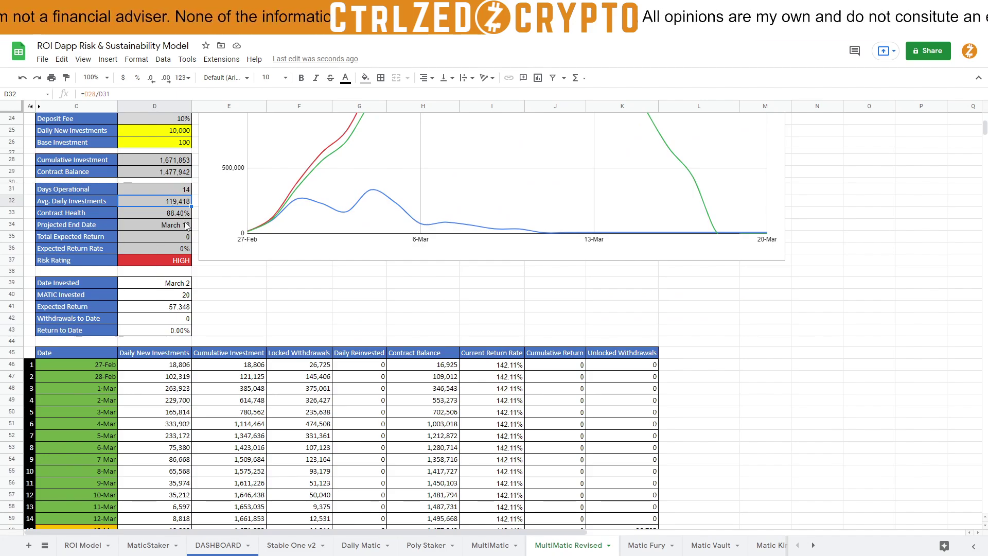
pyautogui.scroll(2, 180, 216)
pyautogui.scroll(1, 186, 319)
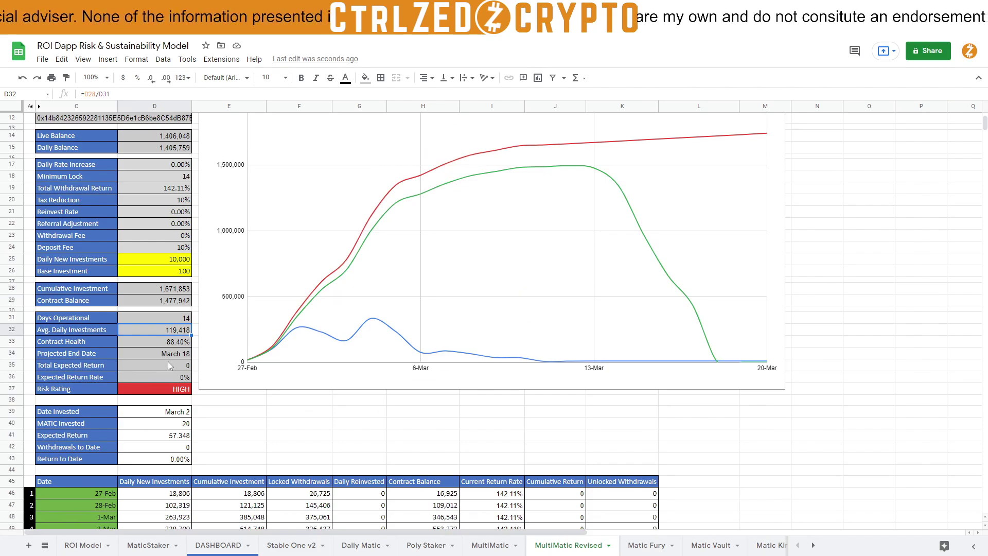
pyautogui.scroll(2, 169, 363)
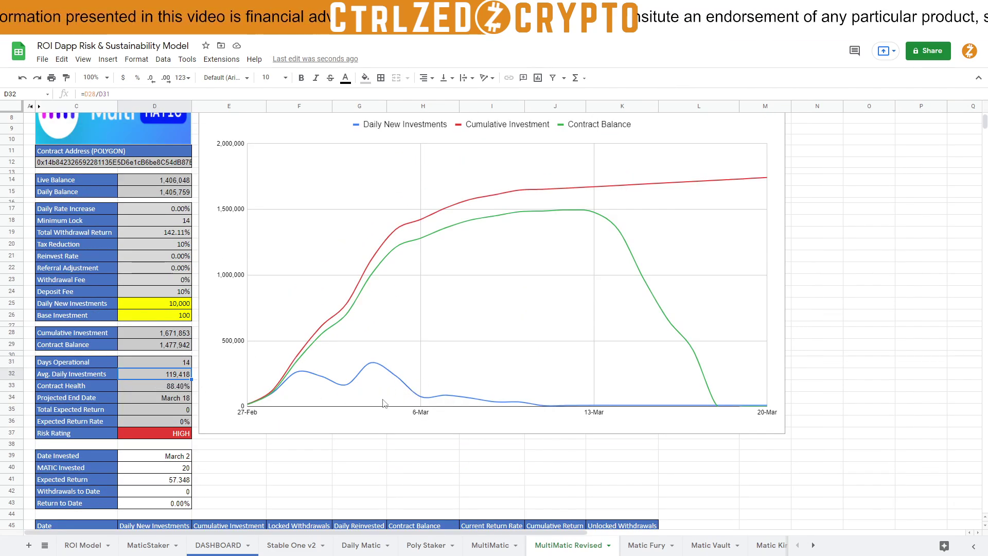
pyautogui.scroll(-6, 408, 424)
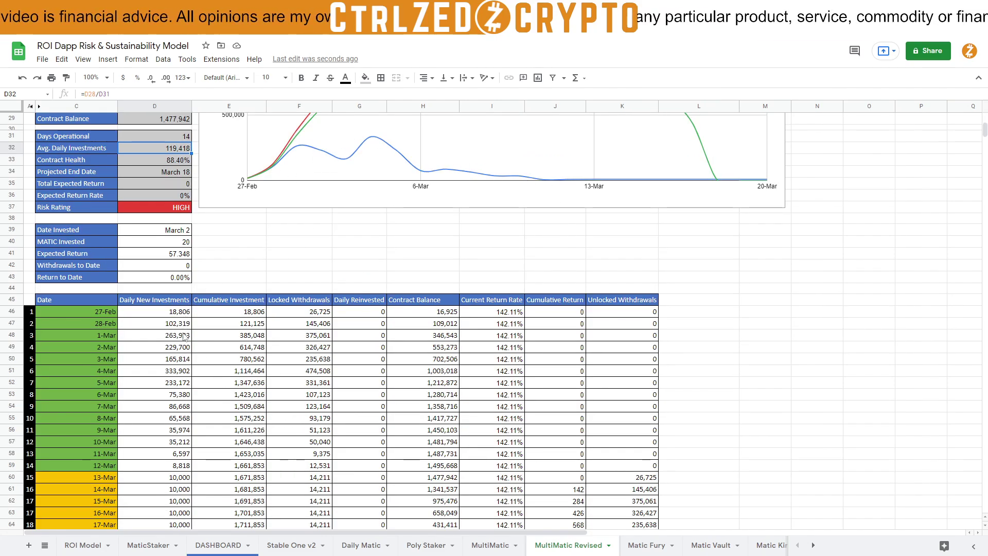
pyautogui.scroll(7, 175, 462)
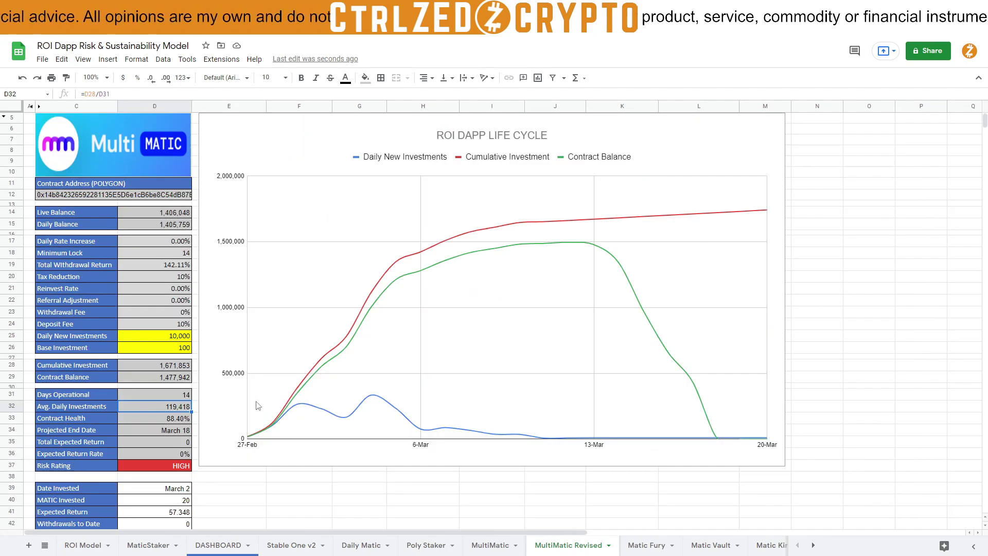
# - Test the model with Daily New Investments at 500,000 and restore the value to 10,000
pyautogui.click(167, 337)
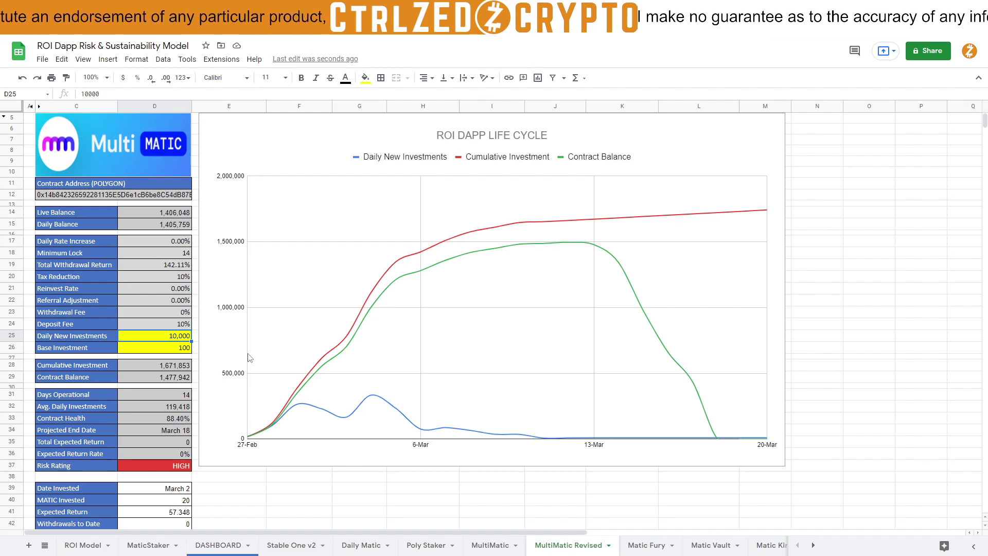
pyautogui.write('500')
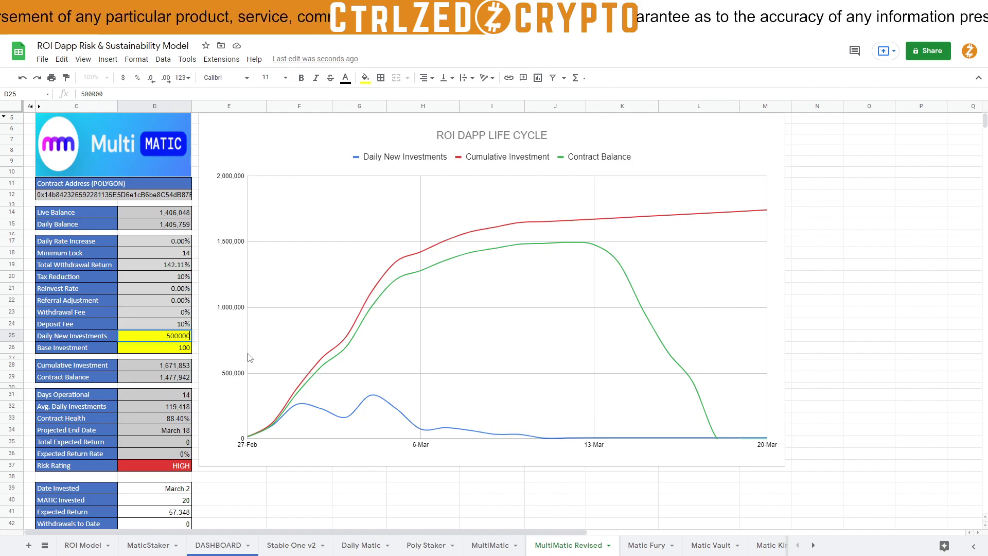
pyautogui.press('Return')
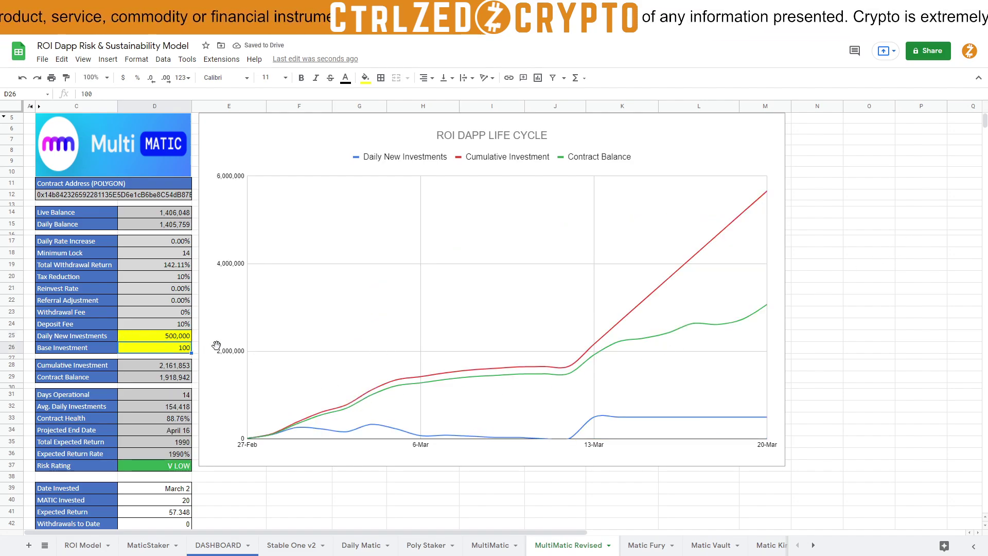
pyautogui.click(156, 342)
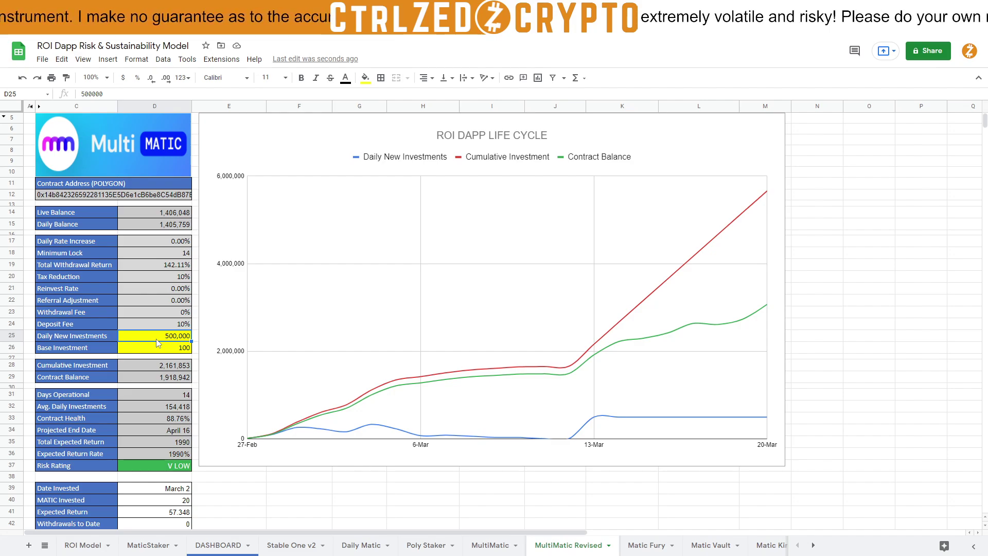
pyautogui.write('10000')
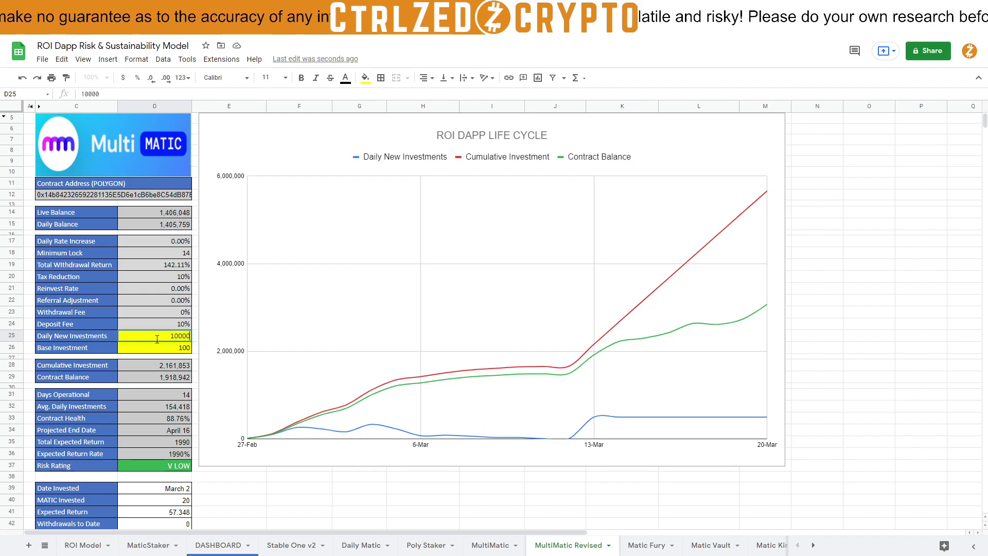
pyautogui.hotkey('ctrl', 'Return')
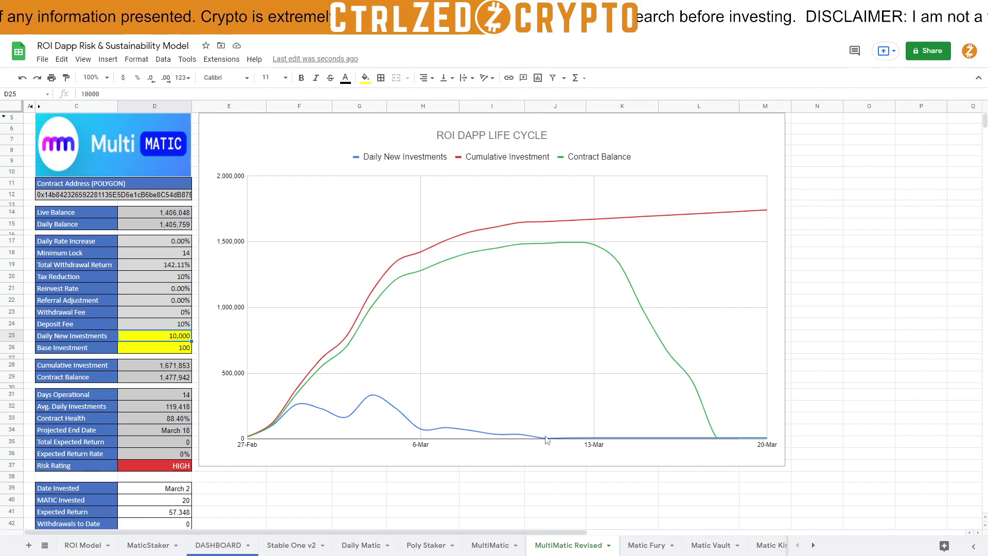
# - Review the Daily New Investments column in the daily table, including the projected rows from 13-Mar onward
pyautogui.scroll(-5, 533, 452)
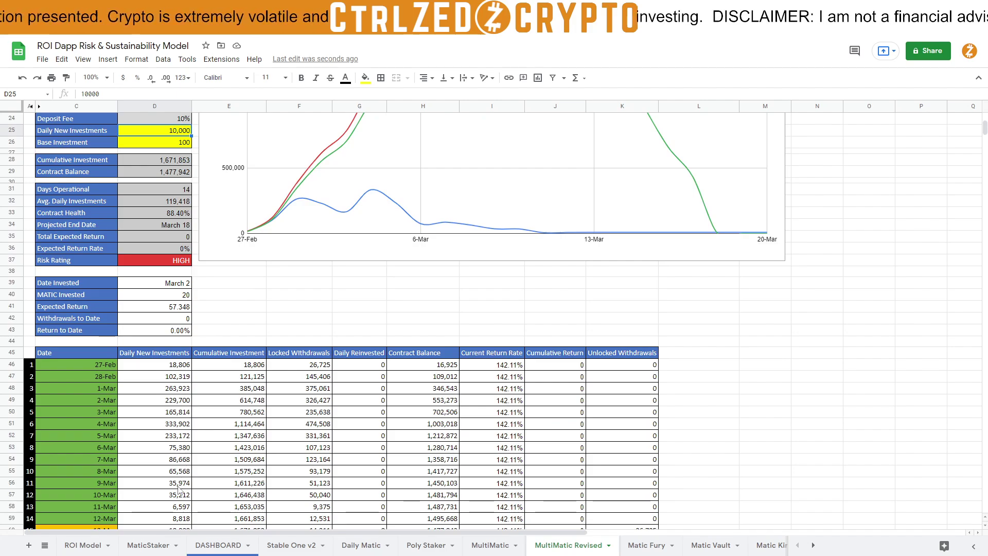
pyautogui.scroll(-3, 180, 515)
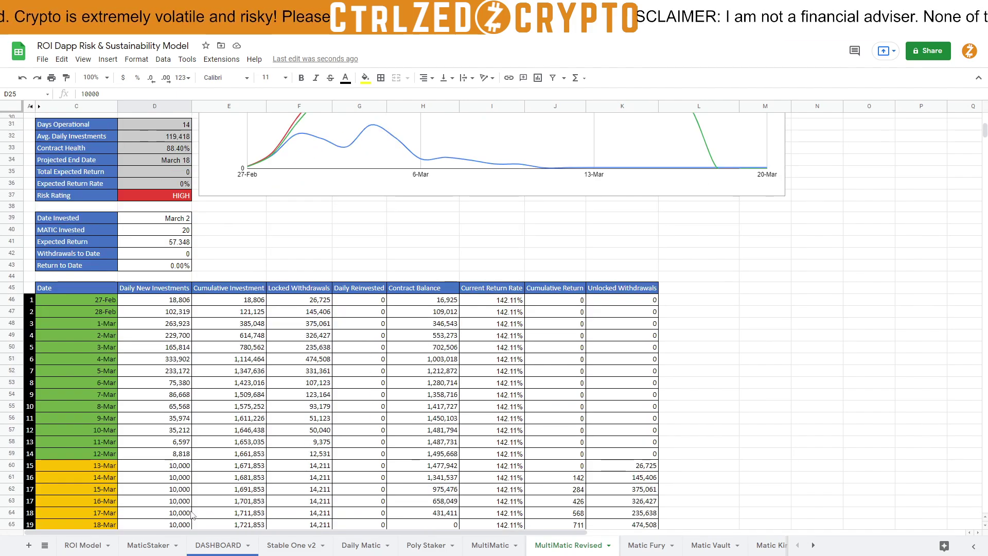
pyautogui.scroll(7, 188, 502)
pyautogui.scroll(1, 201, 323)
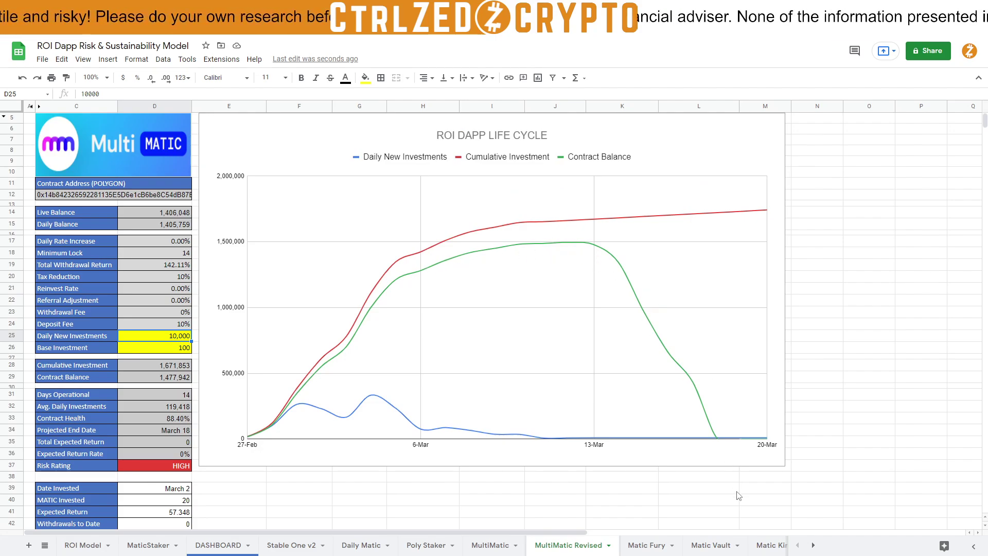
# - Set Daily New Investments to 100,000 and inspect the Projected End Date cell
pyautogui.write('10,0')
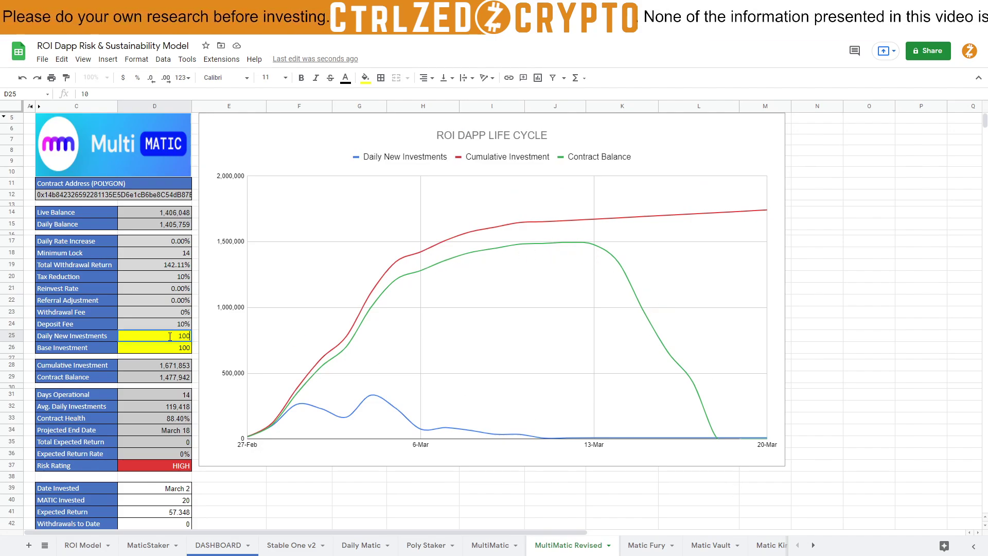
pyautogui.write('00')
pyautogui.press('Return')
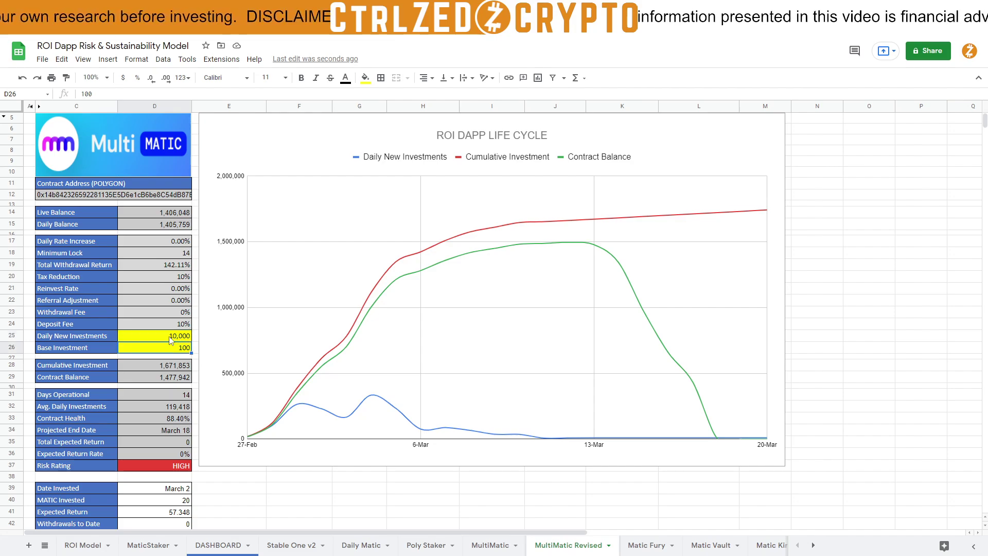
pyautogui.click(171, 340)
pyautogui.doubleClick(187, 336)
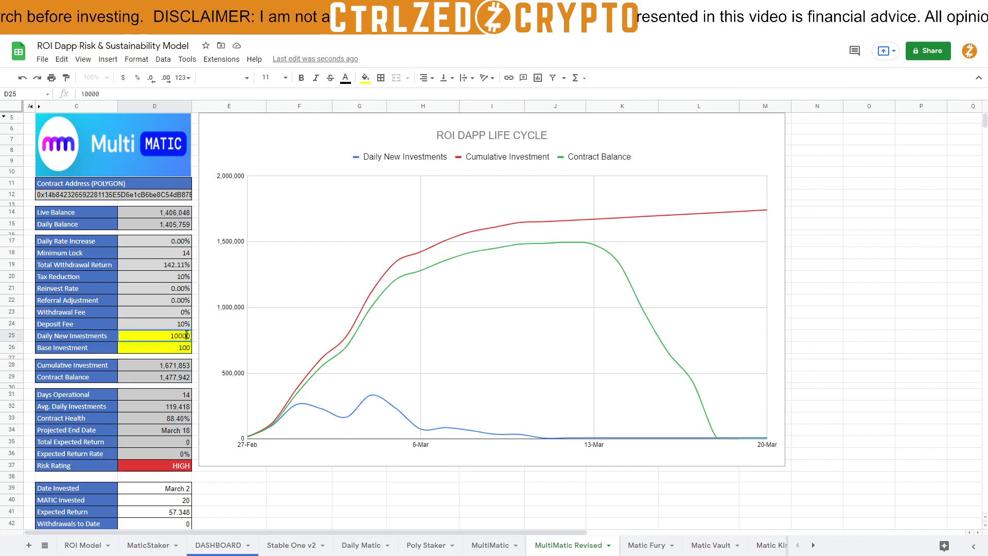
pyautogui.write('0')
pyautogui.press('Return')
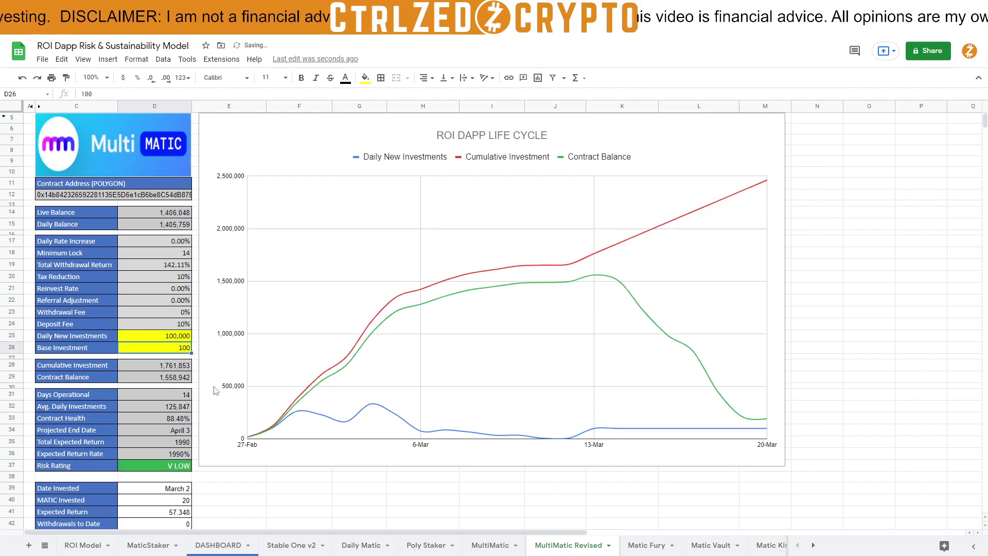
pyautogui.click(165, 431)
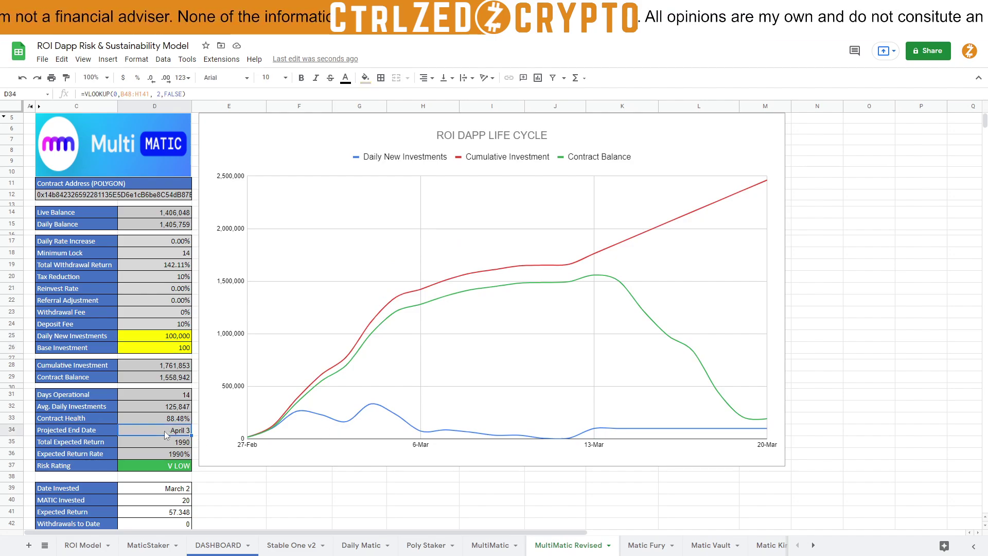
# - Return Daily New Investments to the 10,000 scenario
pyautogui.click(174, 337)
pyautogui.write('10,00')
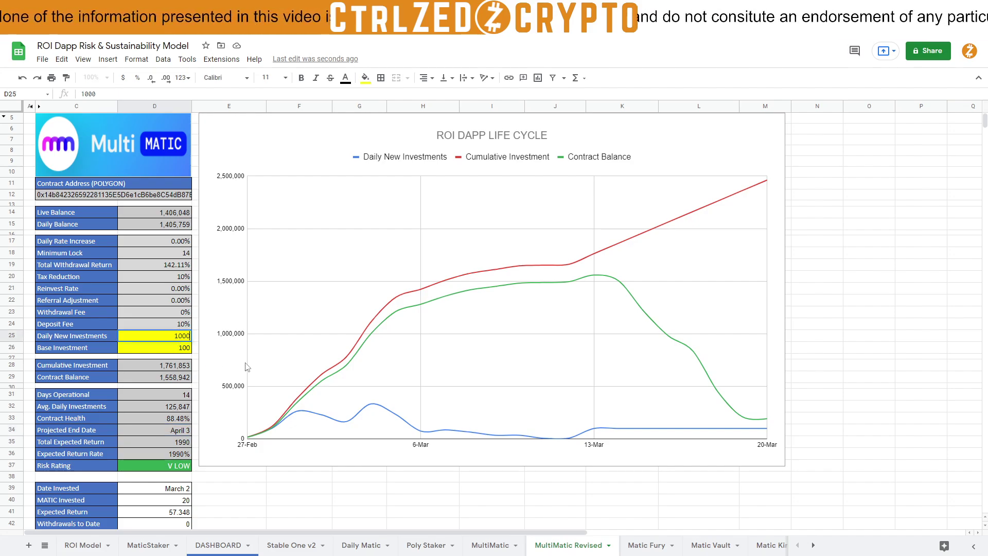
pyautogui.write('0')
pyautogui.press('Return')
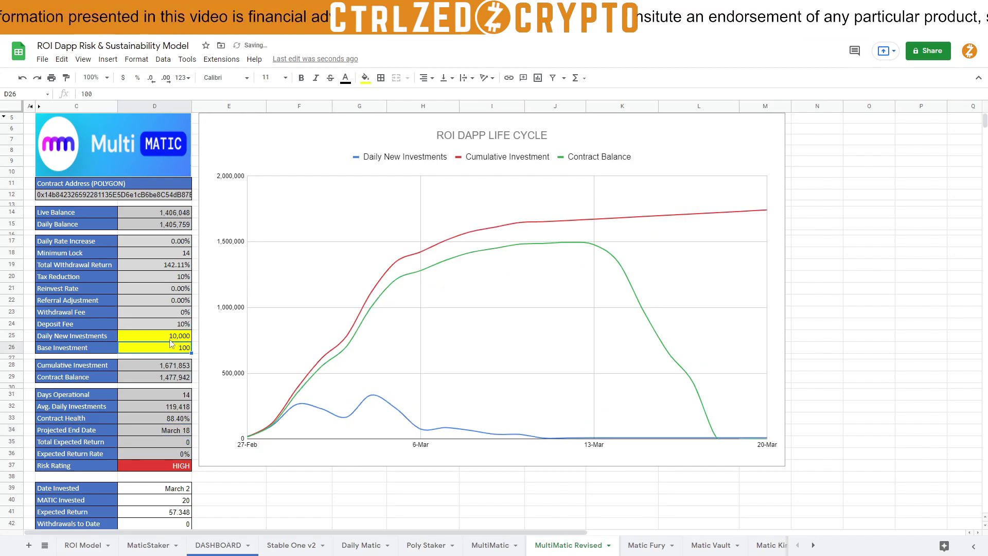
# - Test the life cycle model with Daily New Investments set to 20,000
pyautogui.click(172, 340)
pyautogui.write('20,00')
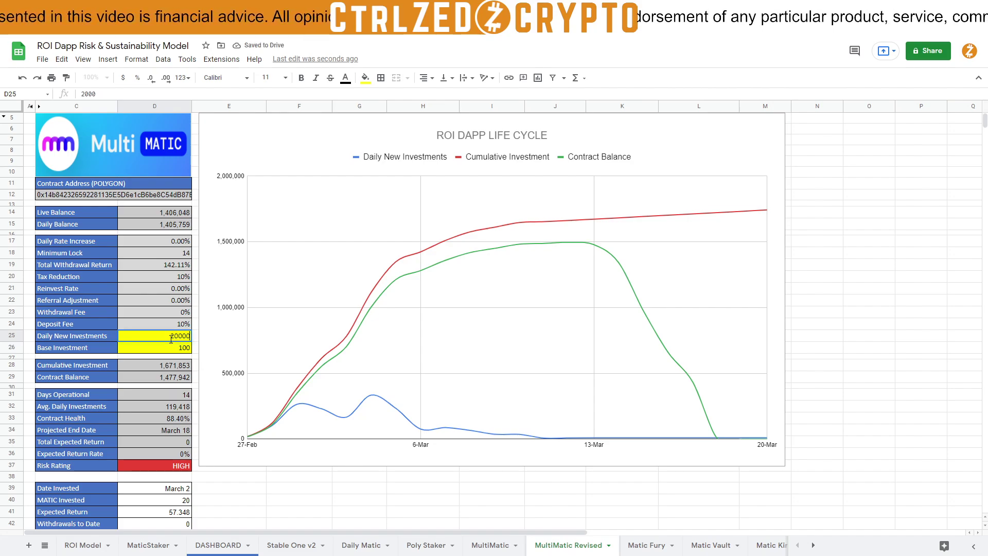
pyautogui.write('0')
pyautogui.press('Return')
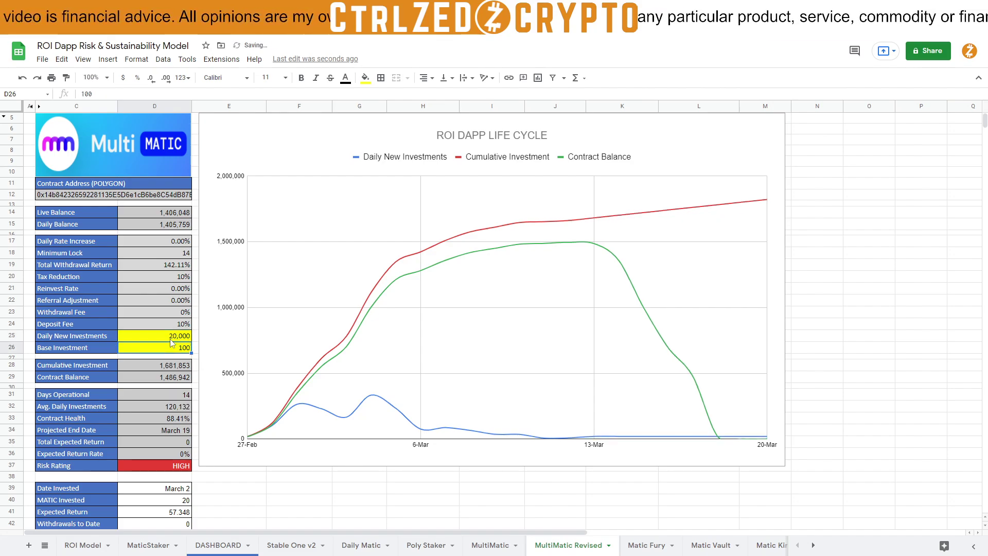
# - Test the life cycle model with Daily New Investments set to 50,000
pyautogui.click(159, 337)
pyautogui.write('500')
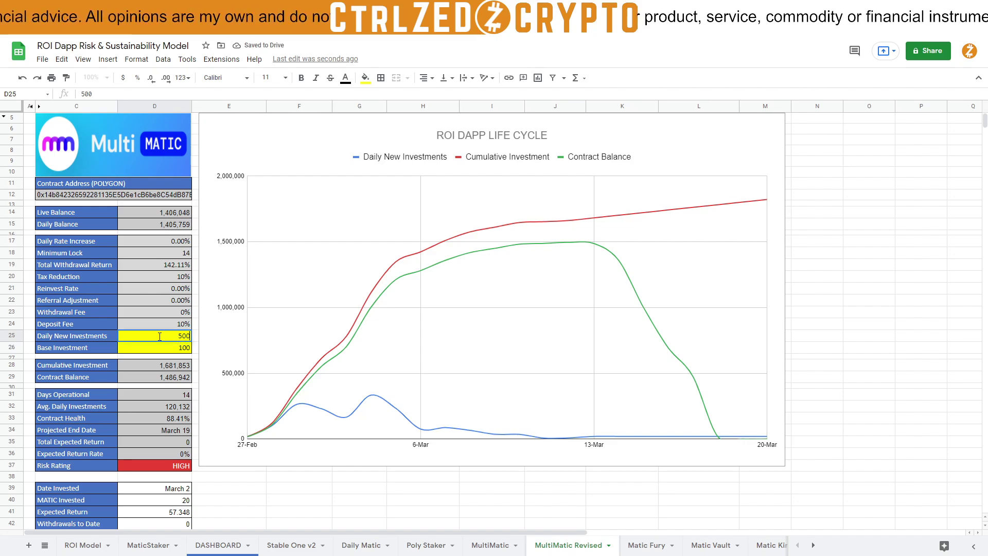
pyautogui.write('00')
pyautogui.press('Return')
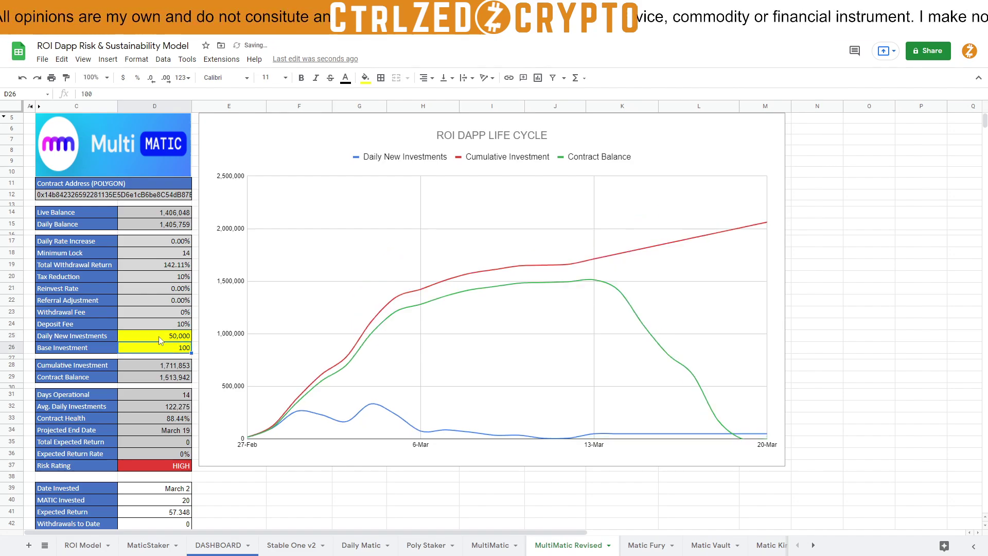
# - Restore Daily New Investments to 10,000 and keep that cell selected
pyautogui.click(159, 338)
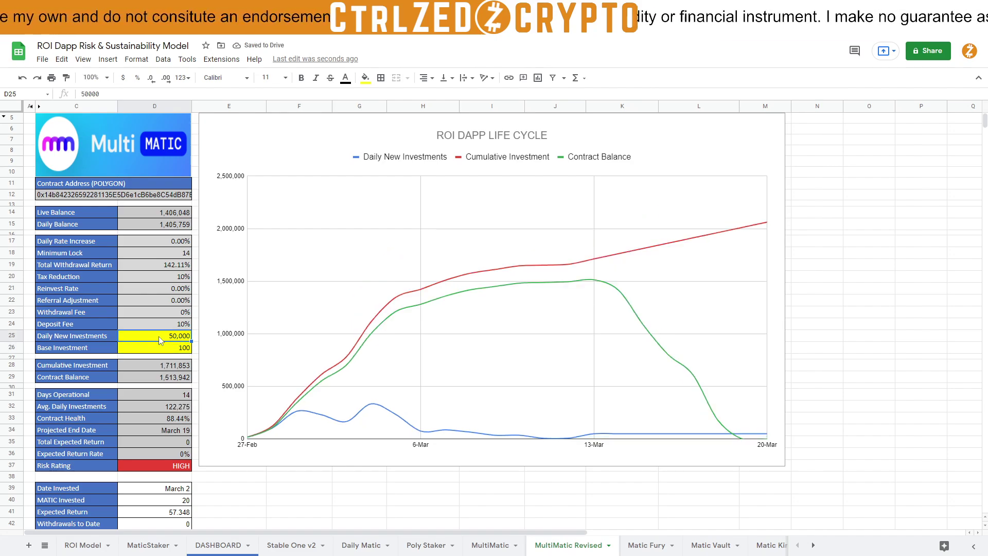
pyautogui.write('1000')
pyautogui.press('Return')
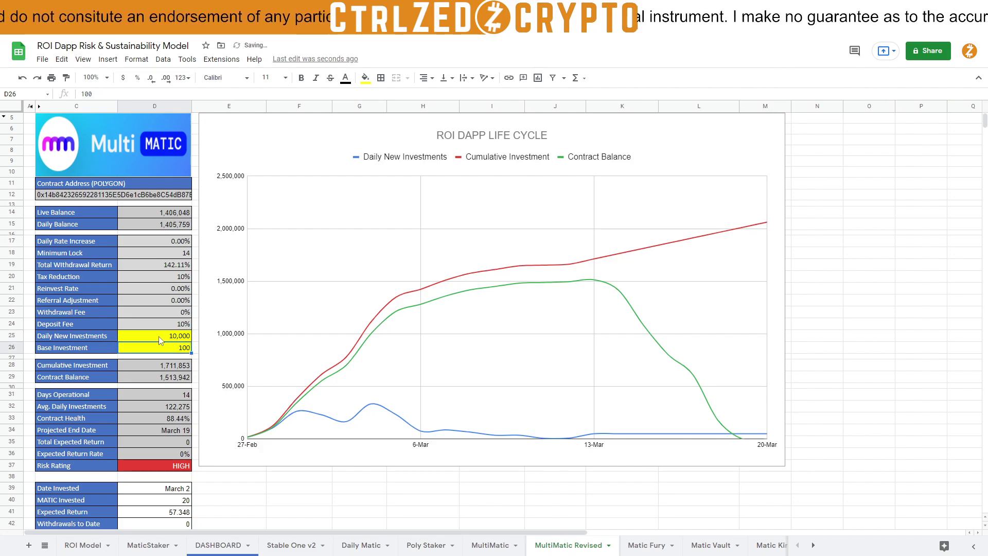
pyautogui.press('Up')
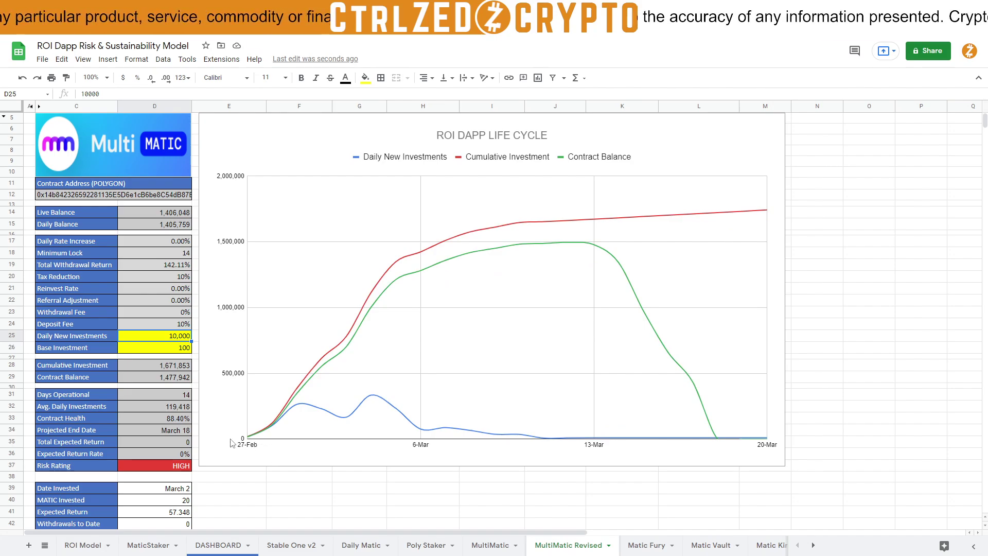
# - Review the daily investment table, and inspect the Base Investment and Cumulative Investment labels and values
pyautogui.scroll(-3, 263, 477)
pyautogui.scroll(-2, 263, 476)
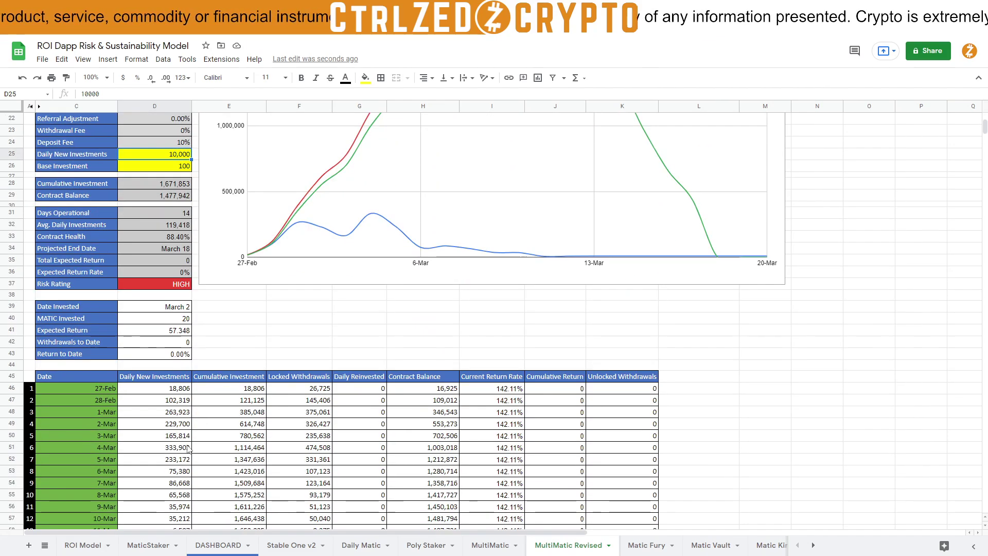
pyautogui.scroll(5, 223, 459)
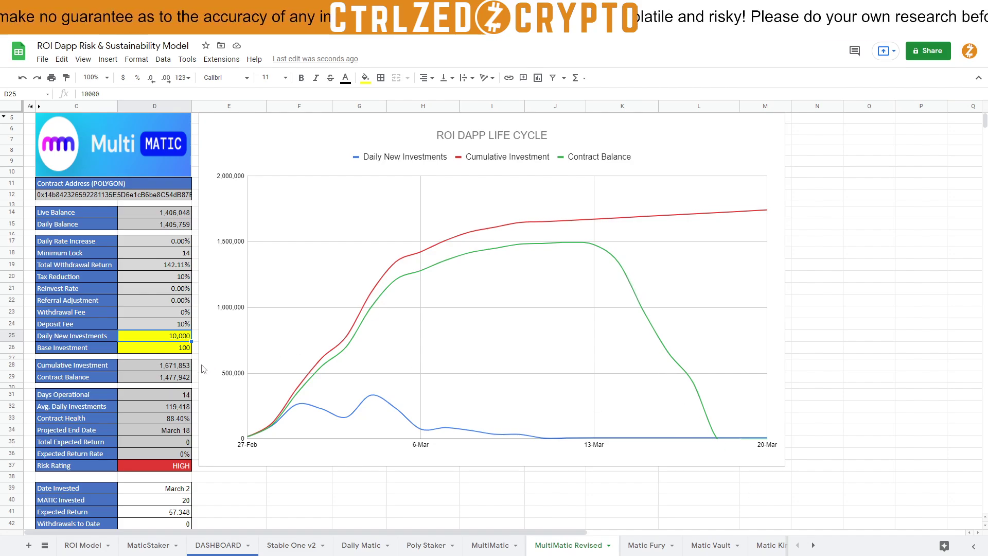
pyautogui.click(157, 351)
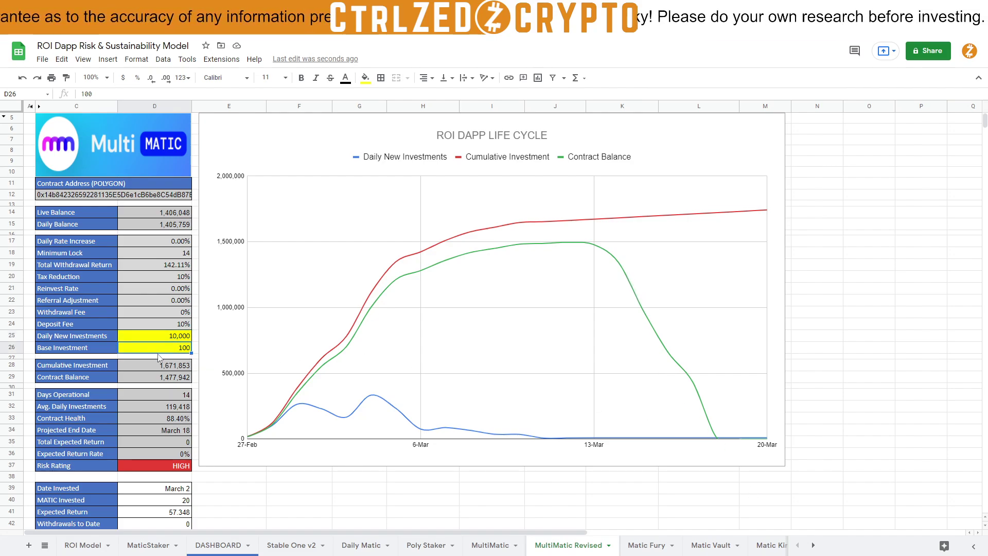
pyautogui.click(159, 366)
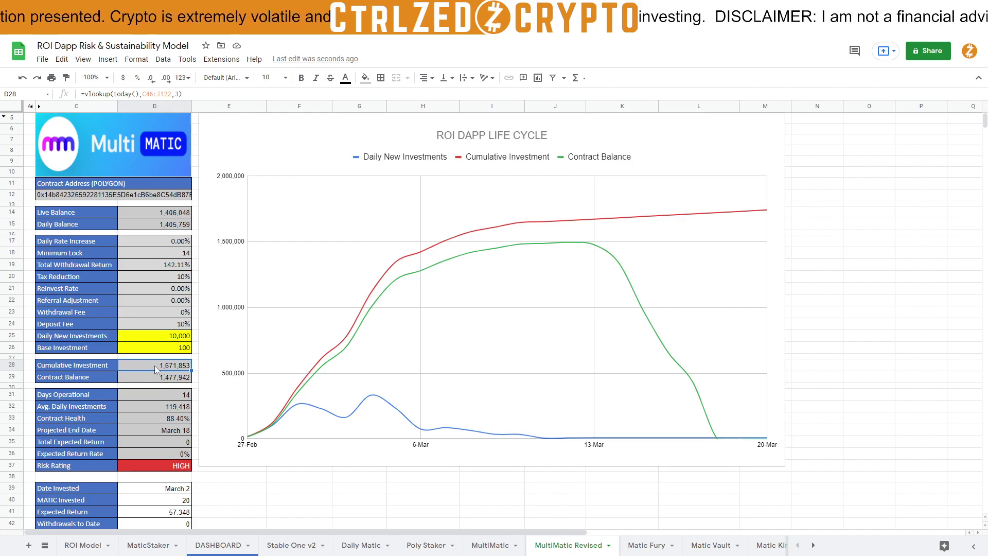
pyautogui.click(54, 367)
pyautogui.click(80, 351)
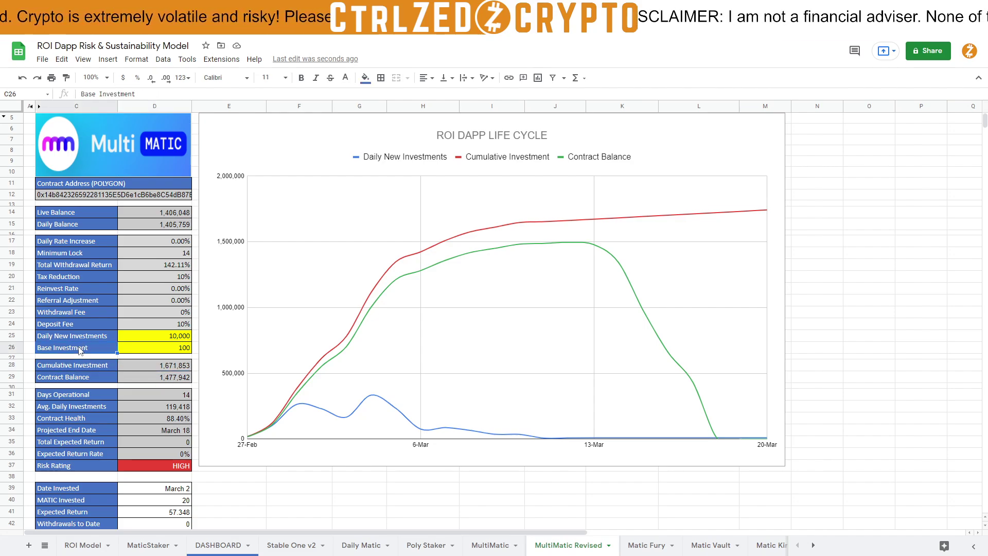
pyautogui.click(157, 350)
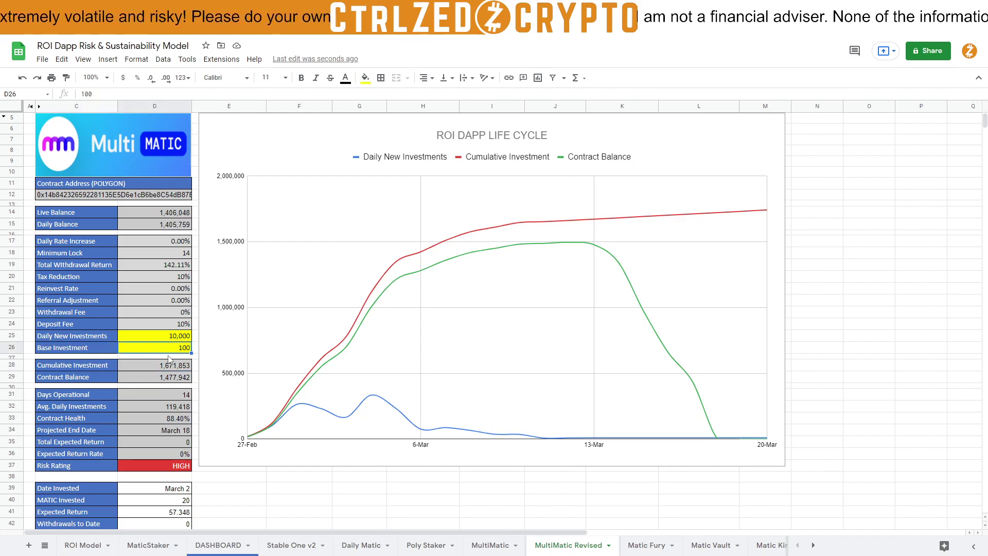
# - Examine the personal investment block and the Cumulative Return and Unlocked Withdrawals columns of the daily table
pyautogui.scroll(-3, 175, 361)
pyautogui.scroll(3, 181, 396)
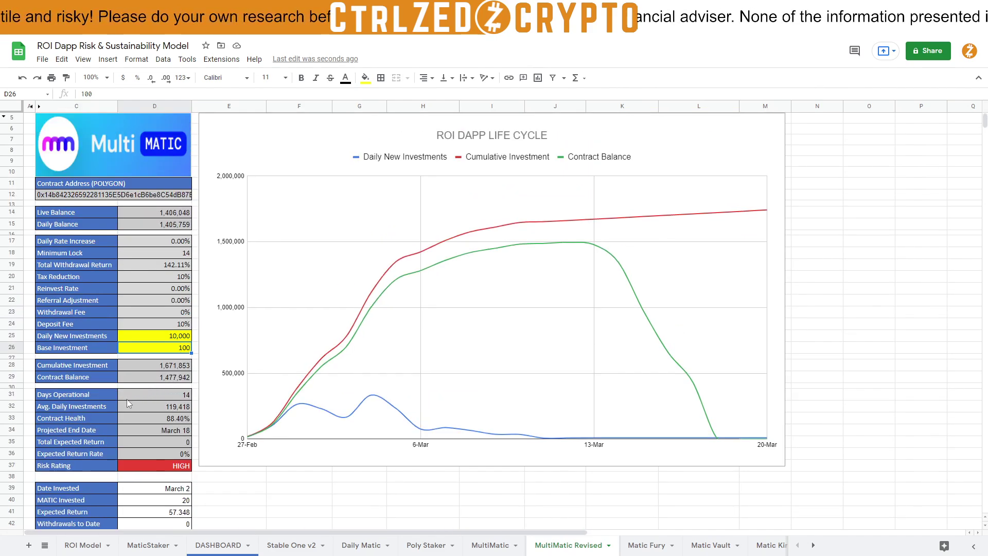
pyautogui.scroll(-3, 112, 431)
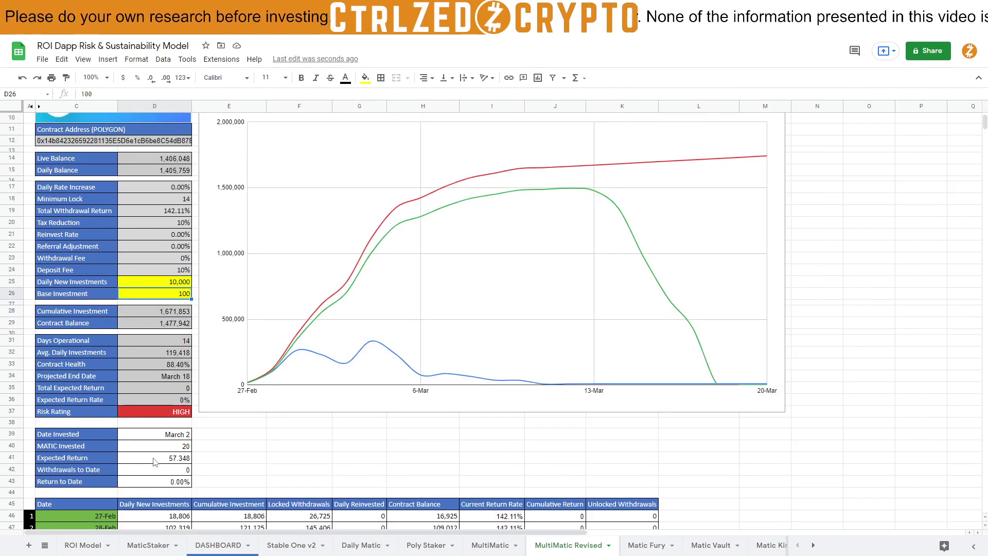
pyautogui.scroll(3, 162, 440)
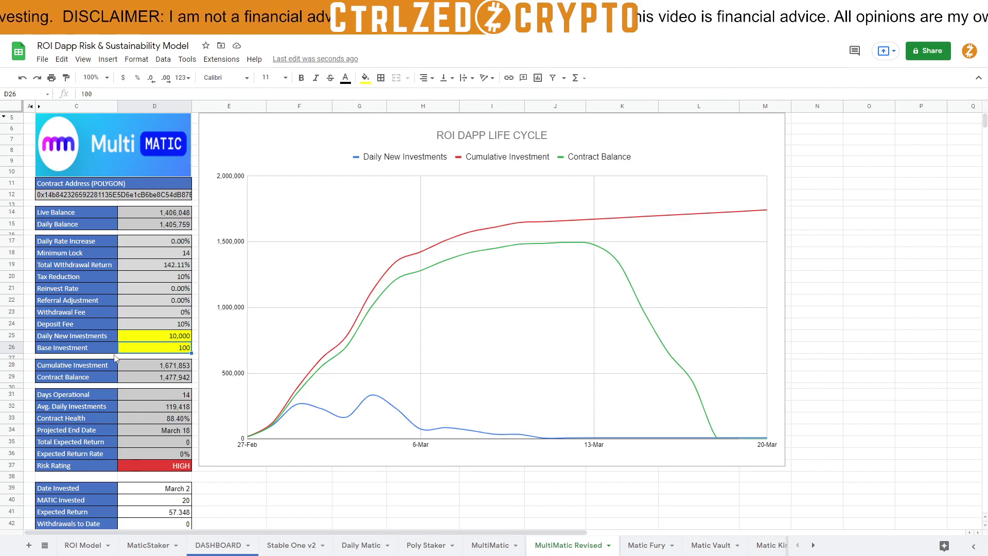
pyautogui.scroll(-5, 536, 434)
pyautogui.scroll(-4, 561, 436)
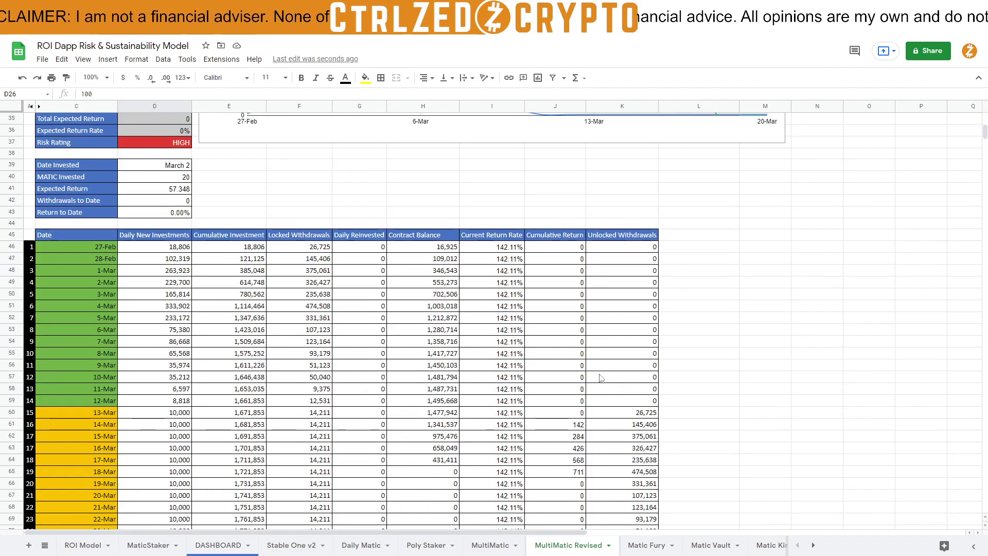
pyautogui.scroll(10, 560, 484)
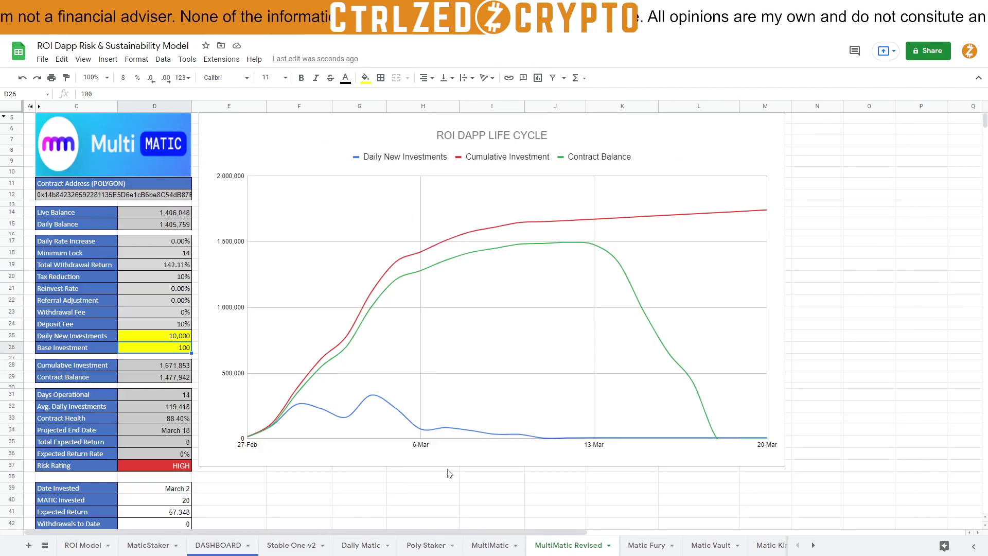
# - Compare the sheet's Cumulative Investment cell with the Total Staked metric on the MultiMatic website, and return to the spreadsheet
pyautogui.click(159, 363)
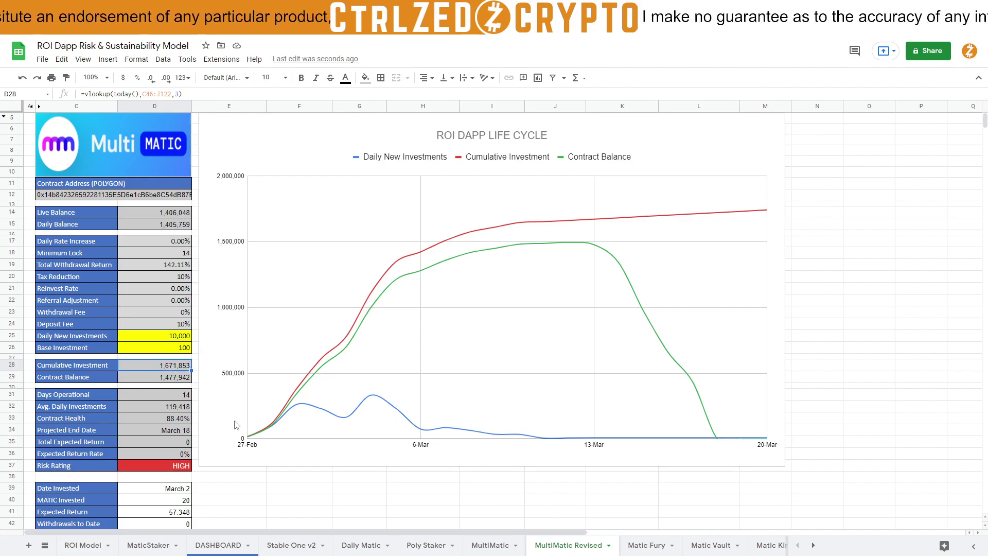
pyautogui.scroll(-2, 165, 366)
pyautogui.scroll(2, 169, 381)
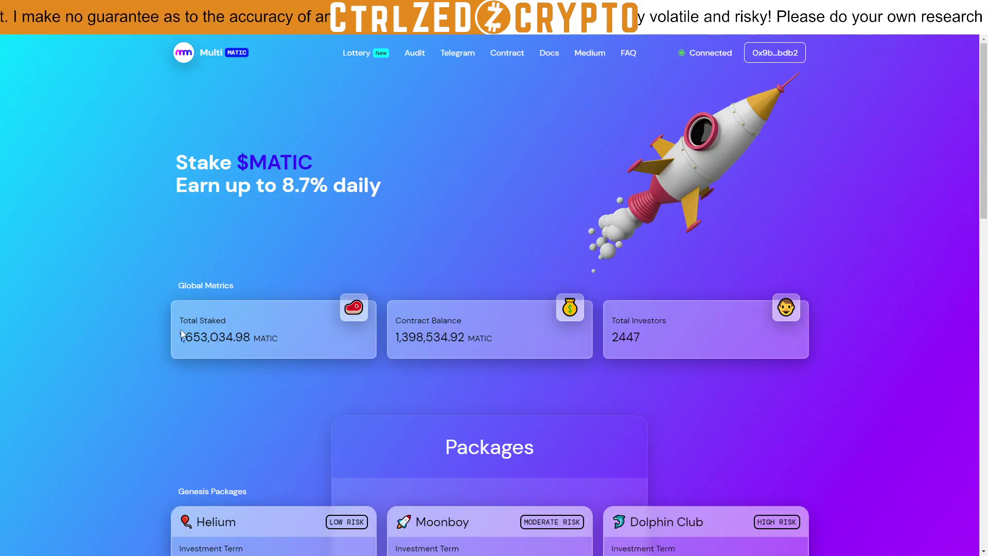
pyautogui.moveTo(181, 330); pyautogui.dragTo(241, 341)
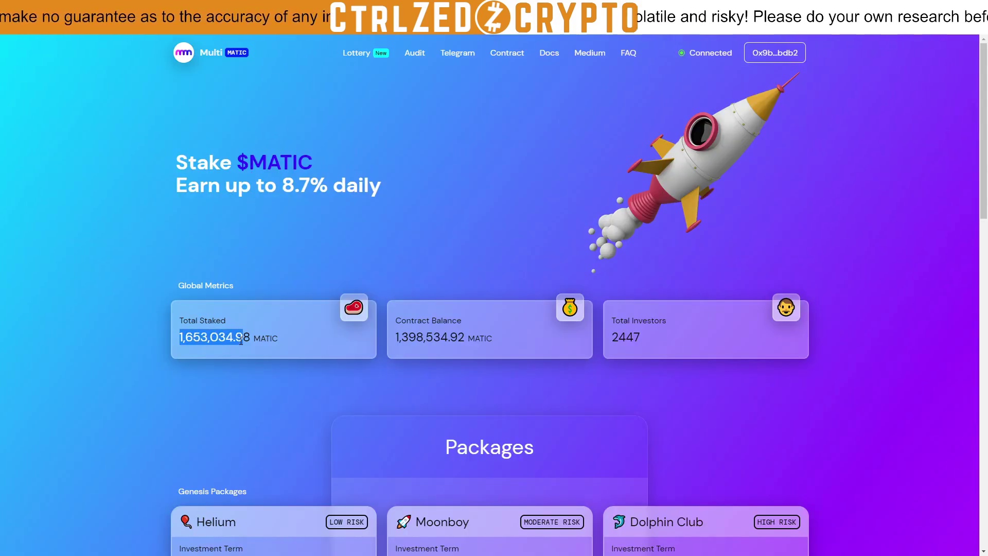
pyautogui.click(244, 341)
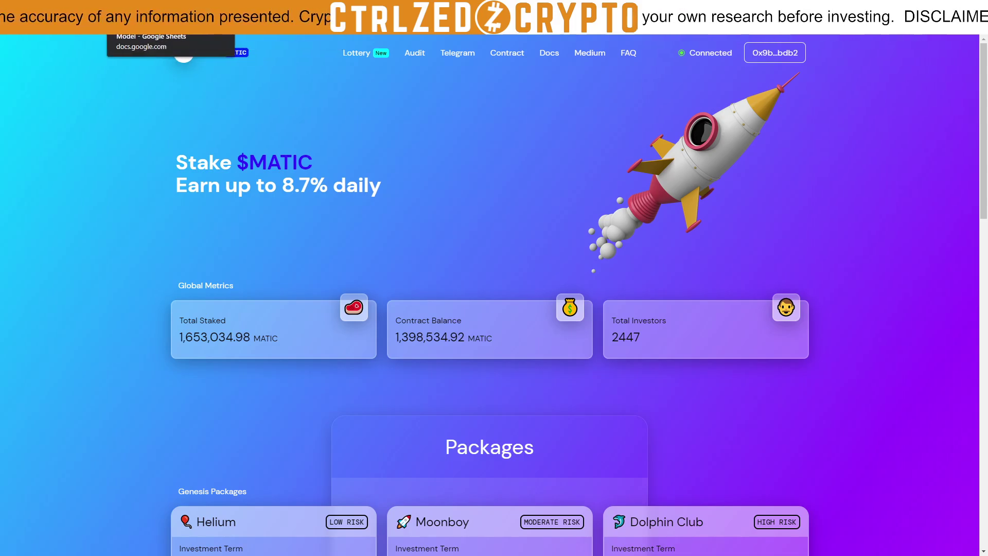
pyautogui.click(164, 20)
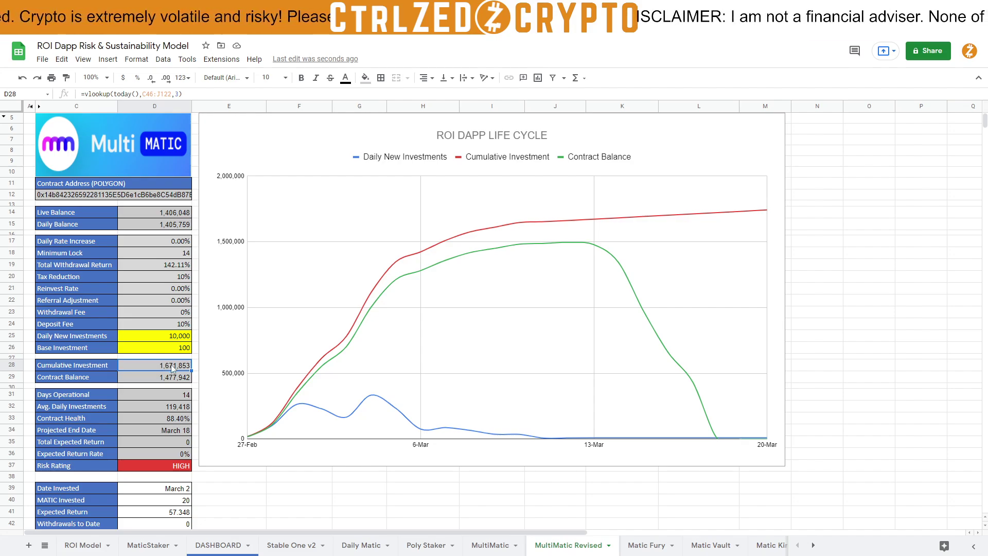
# - Check the Contract Balance and Cumulative Investment cells against the 13-Mar row of the daily table
pyautogui.click(169, 382)
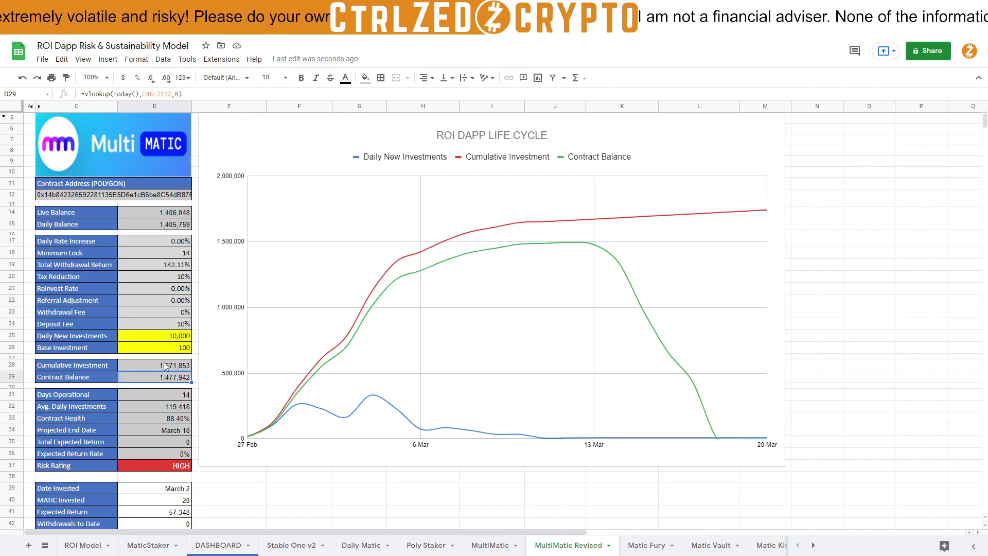
pyautogui.click(169, 367)
pyautogui.scroll(-5, 165, 373)
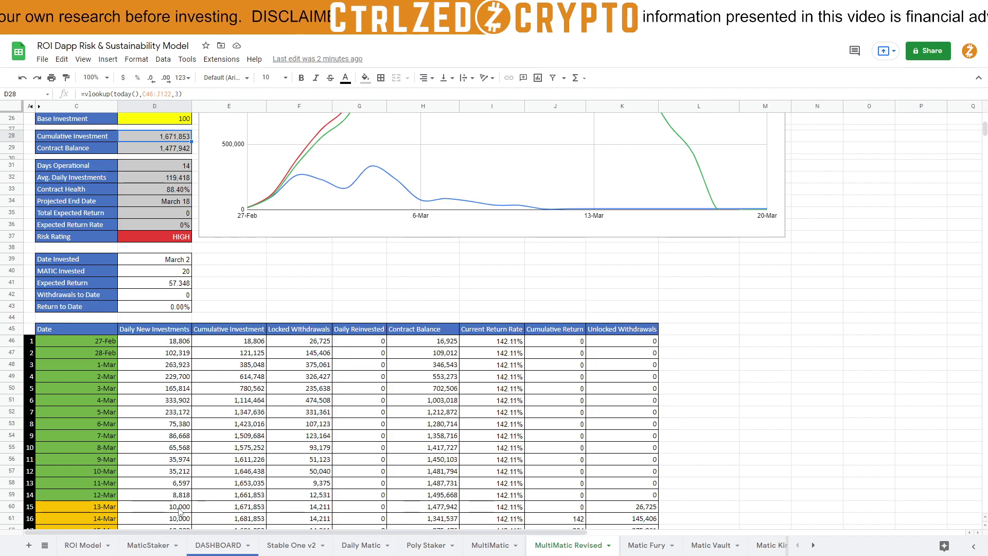
# - Check the daily table, and compare the modelled Contract Balance cell with the Live Balance and Daily Balance cells
pyautogui.scroll(8, 180, 510)
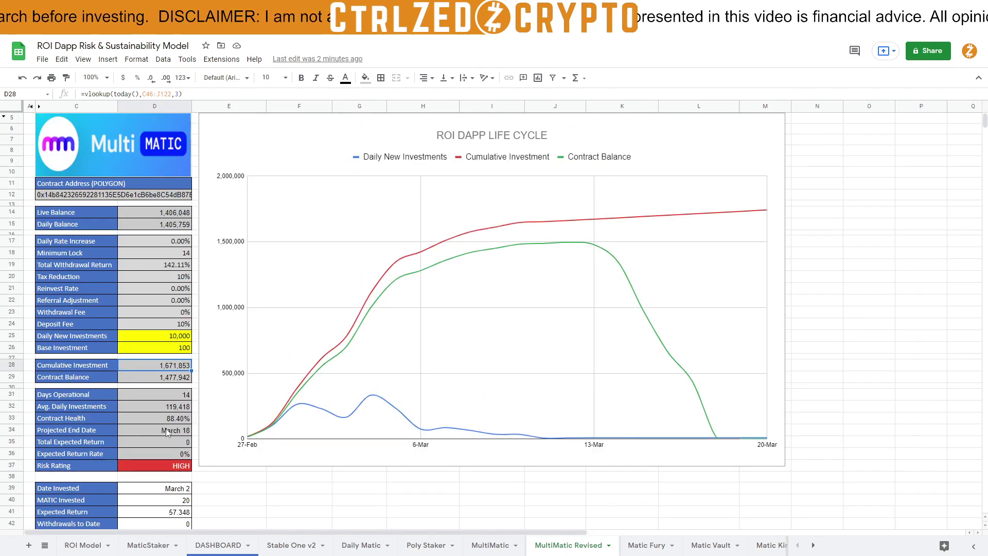
pyautogui.scroll(-7, 170, 432)
pyautogui.scroll(-3, 165, 482)
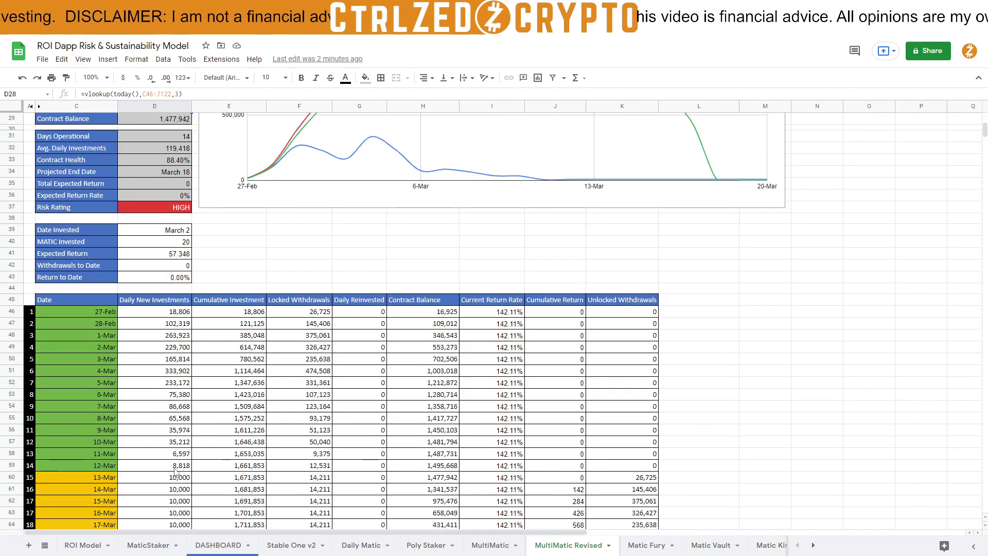
pyautogui.scroll(8, 177, 477)
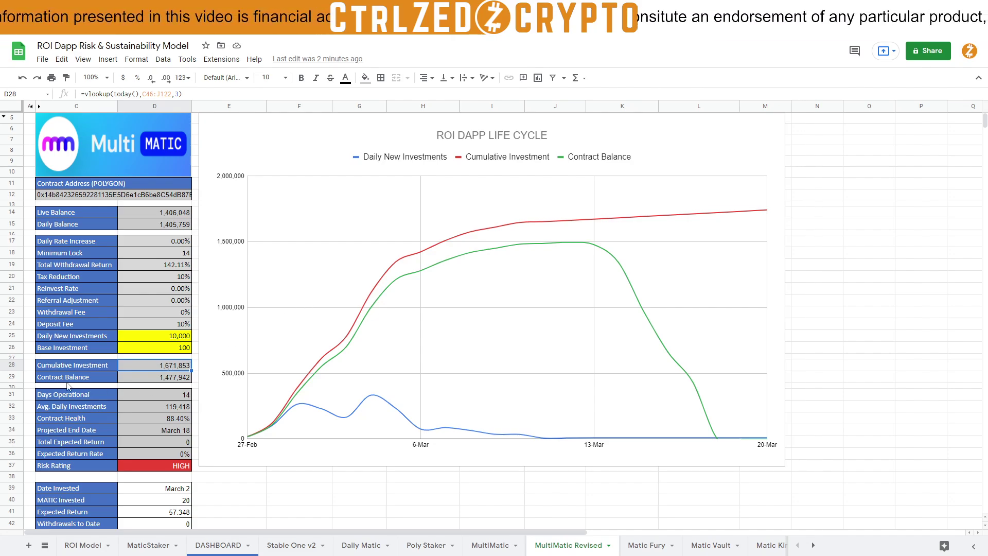
pyautogui.click(172, 379)
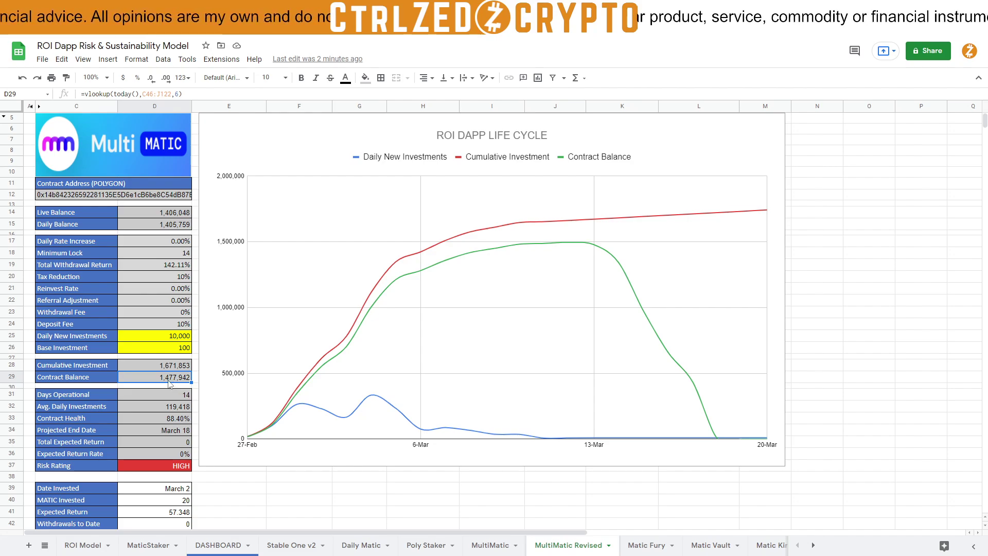
pyautogui.click(174, 222)
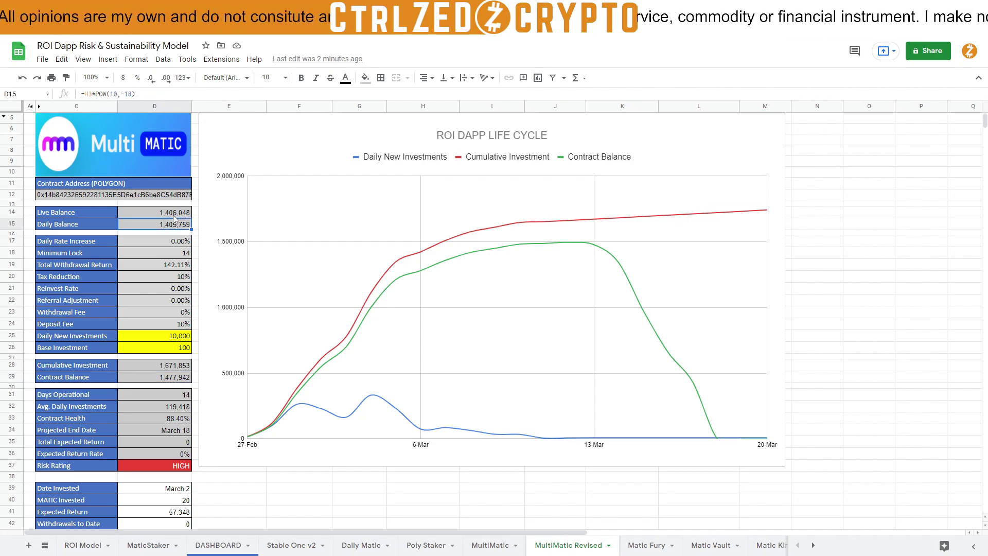
pyautogui.click(175, 216)
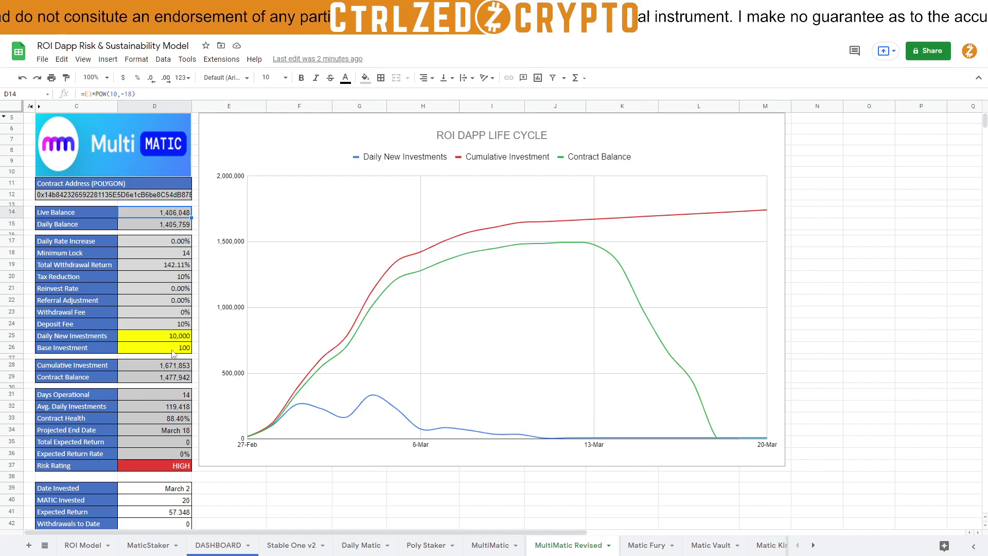
pyautogui.click(164, 380)
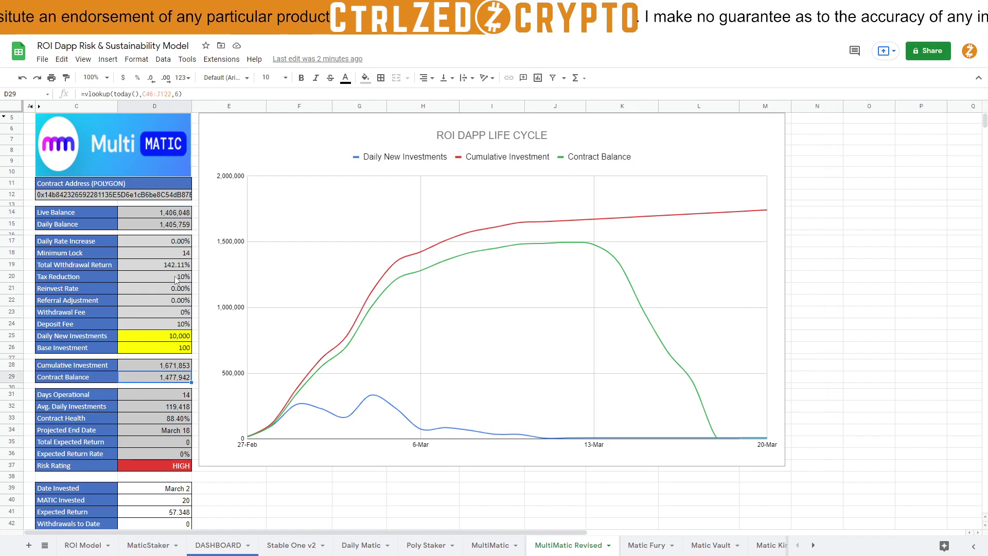
# - Inspect the Withdrawal Fee and Reinvest Rate cells, and set the Referral Adjustment to 0.5%
pyautogui.click(173, 313)
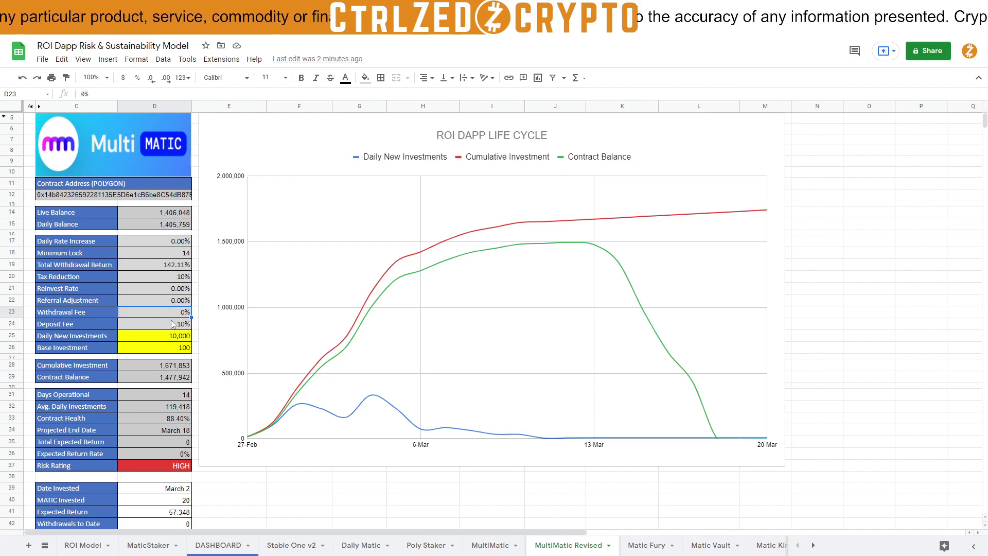
pyautogui.click(165, 290)
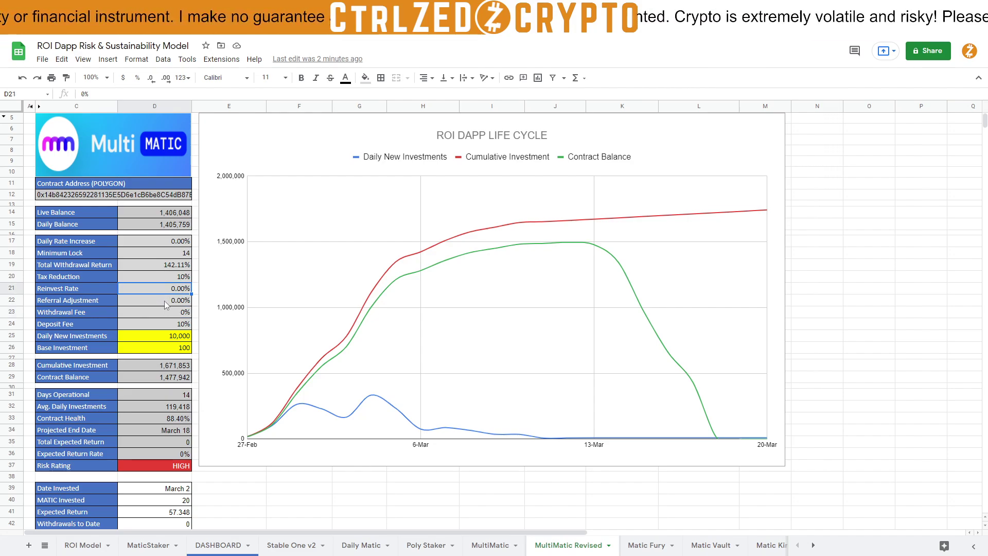
pyautogui.click(166, 303)
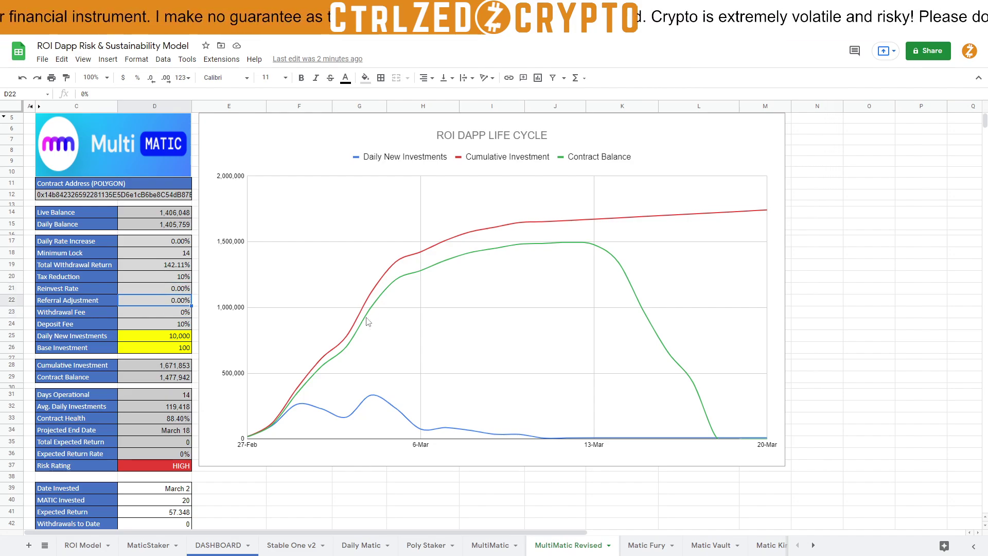
pyautogui.doubleClick(85, 93)
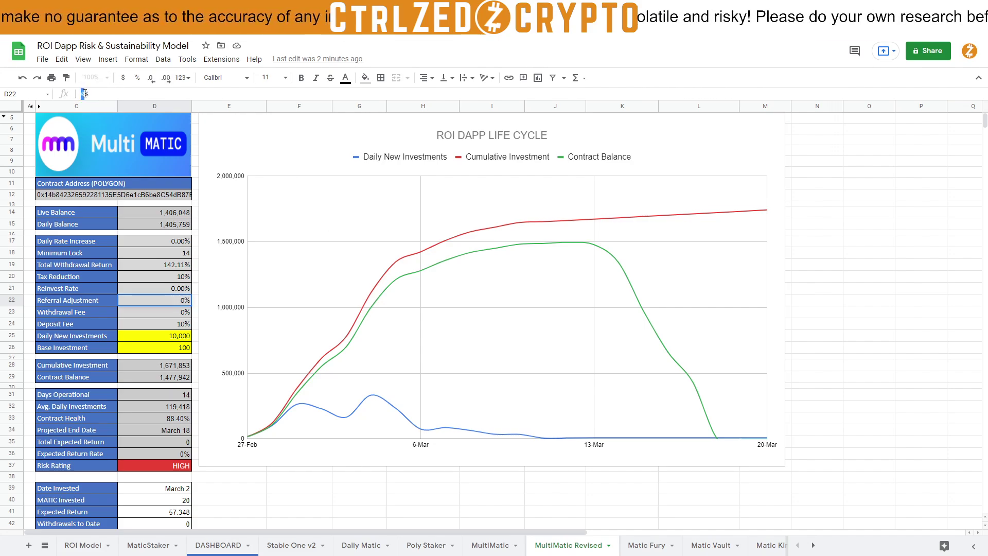
pyautogui.press('Return')
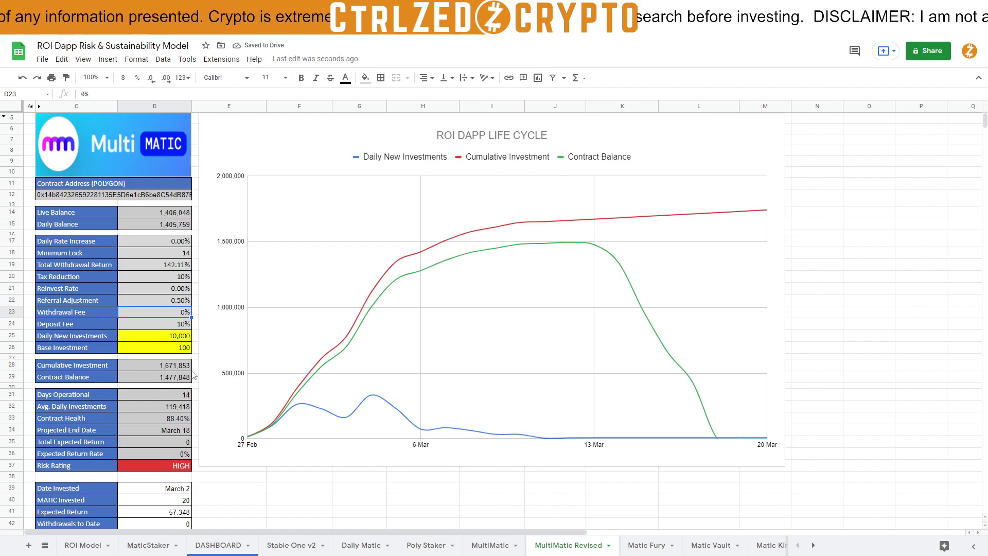
# - Set the Referral Adjustment to 1%
pyautogui.click(172, 303)
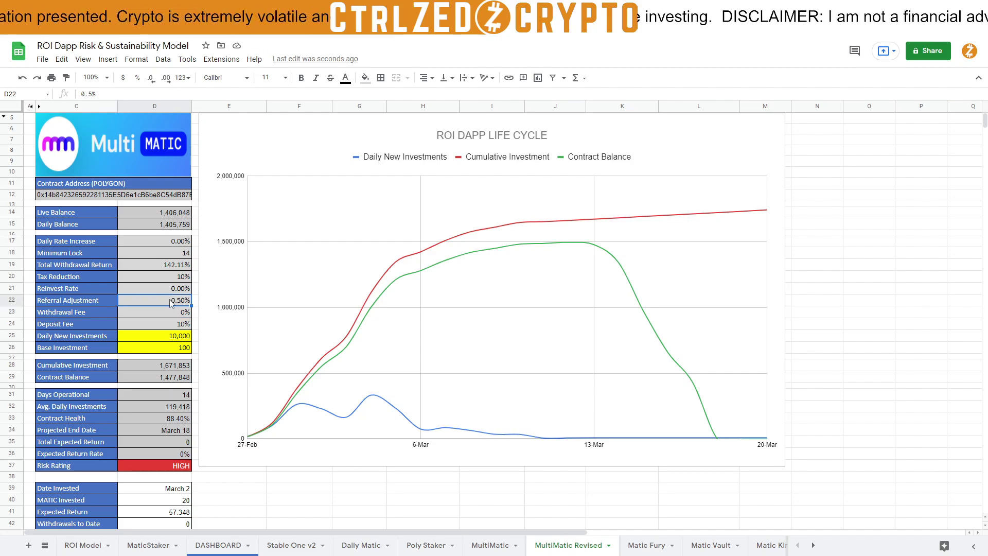
pyautogui.write('1')
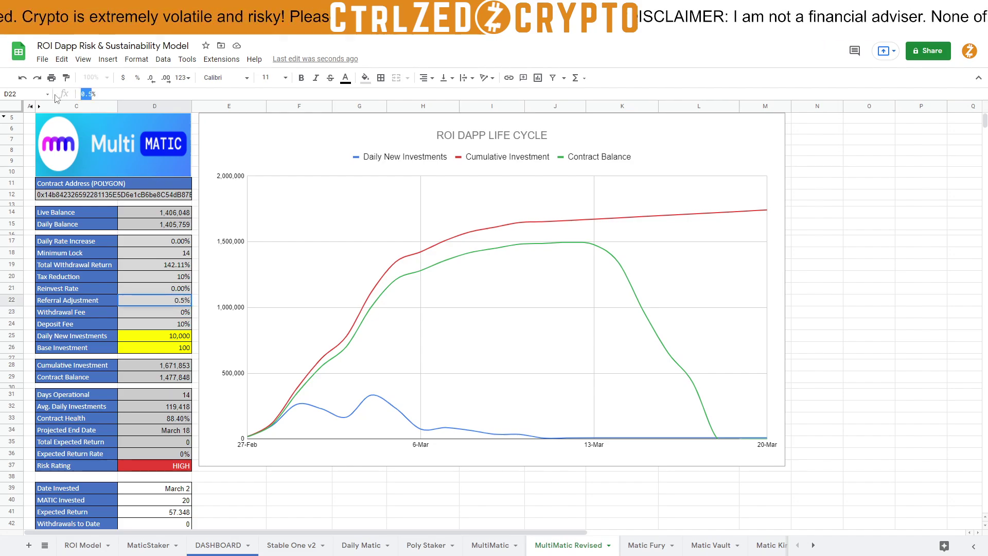
pyautogui.press('Return')
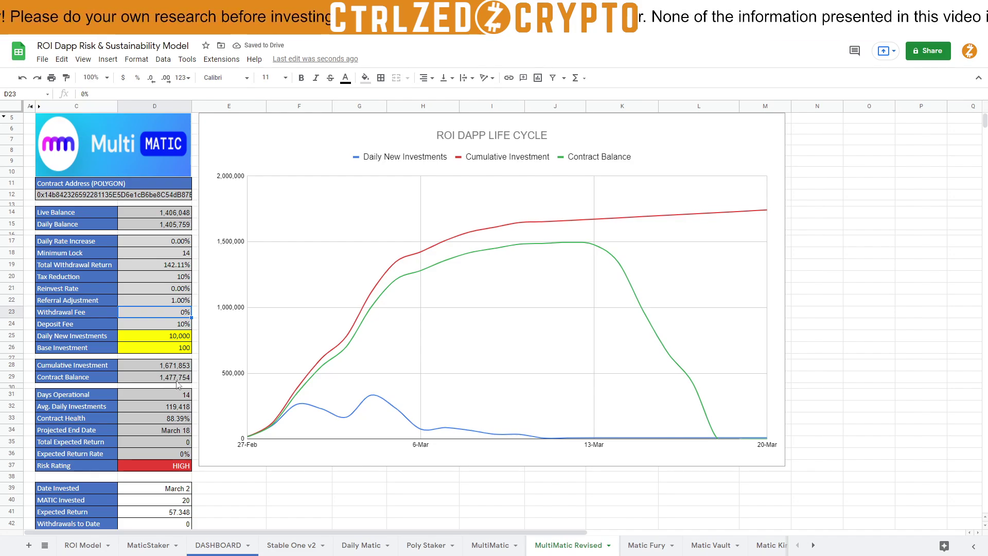
# - Examine the Days Operational cell and its formula against the first date in the daily table
pyautogui.click(152, 397)
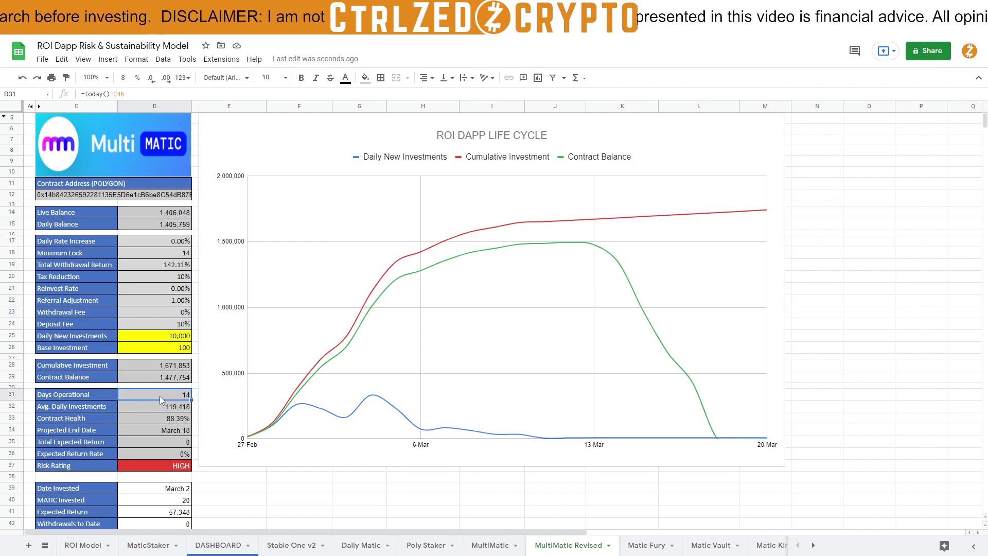
pyautogui.scroll(-2, 160, 396)
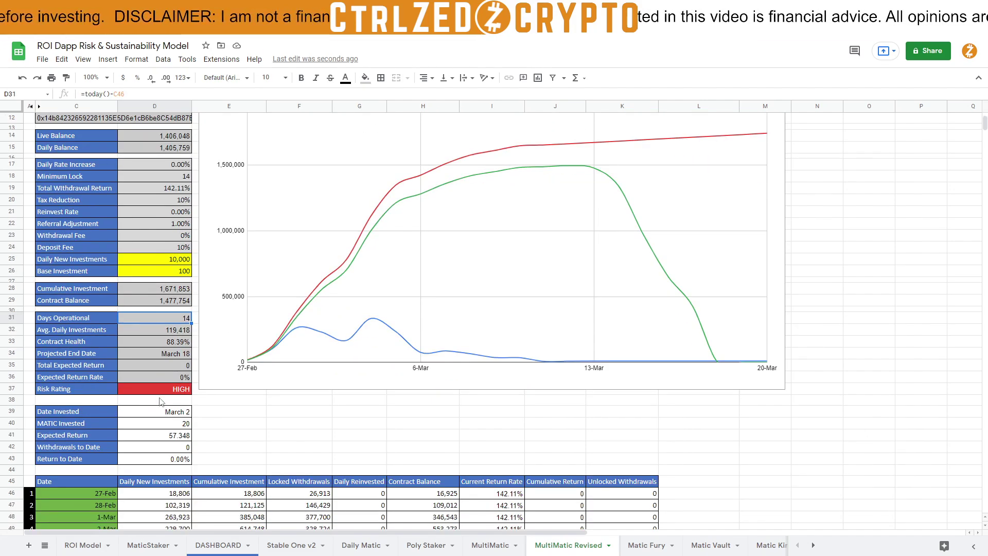
pyautogui.click(85, 493)
pyautogui.click(177, 316)
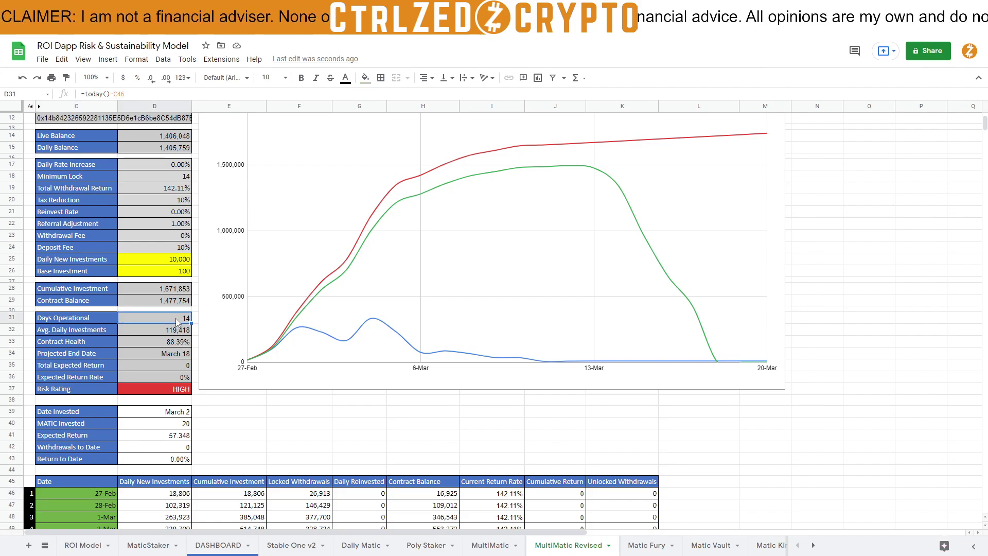
pyautogui.scroll(1, 175, 318)
pyautogui.scroll(2, 175, 320)
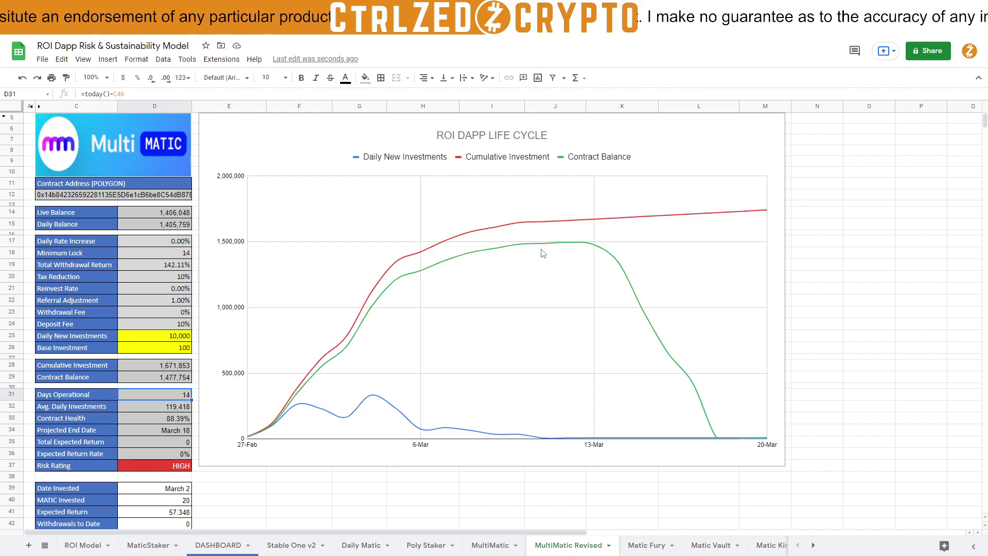
# - Inspect the Daily Balance and Live Balance cells, and review the life cycle chart and daily table
pyautogui.click(174, 231)
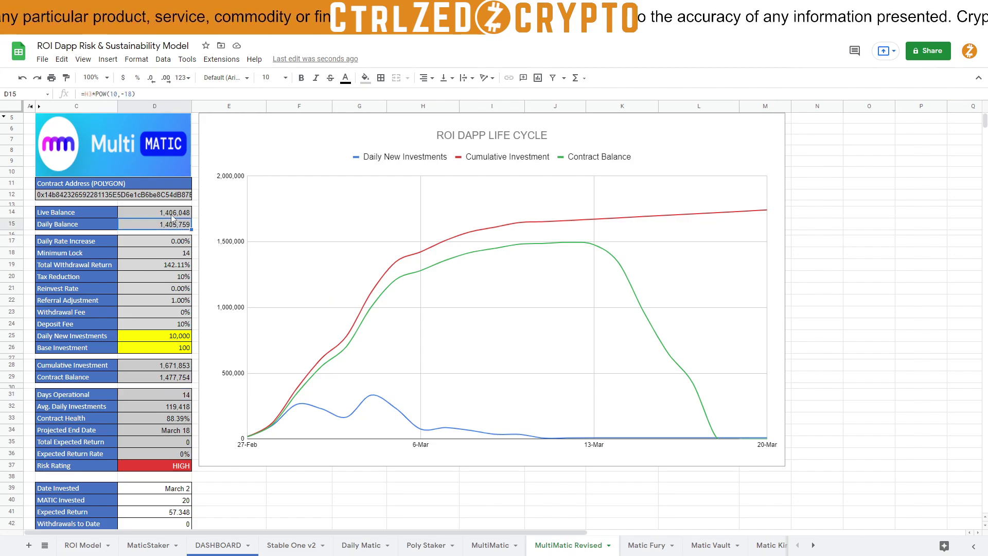
pyautogui.press('Up')
pyautogui.press('Down')
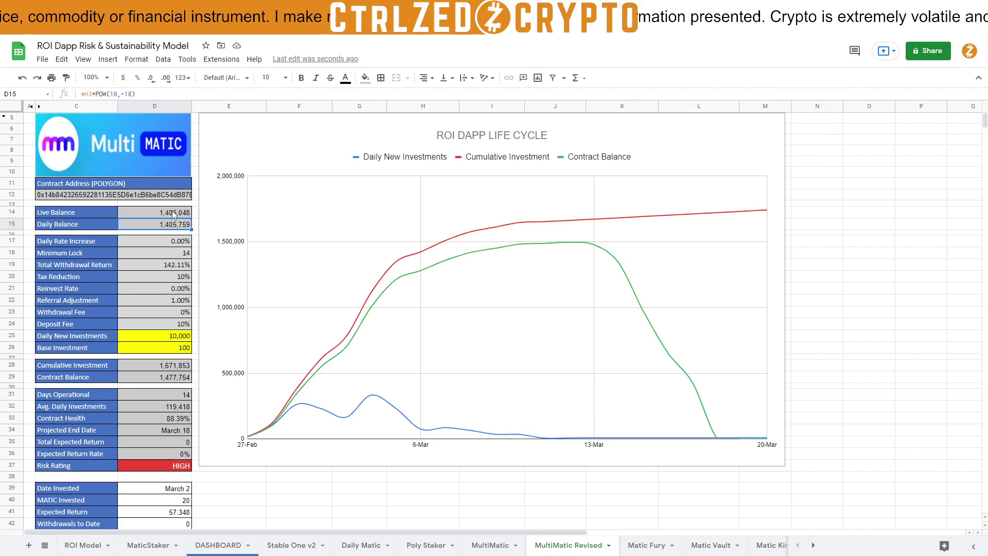
pyautogui.click(174, 216)
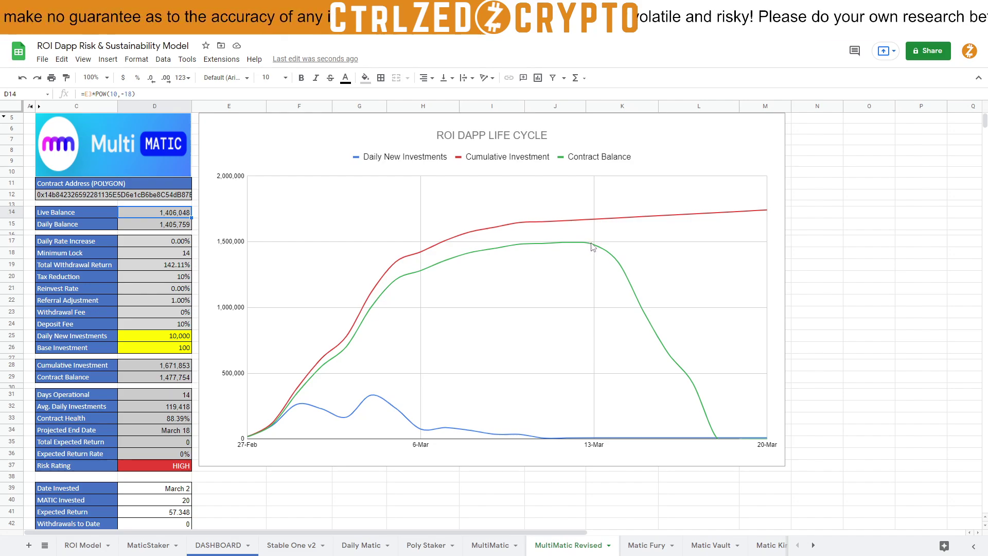
pyautogui.scroll(-2, 307, 390)
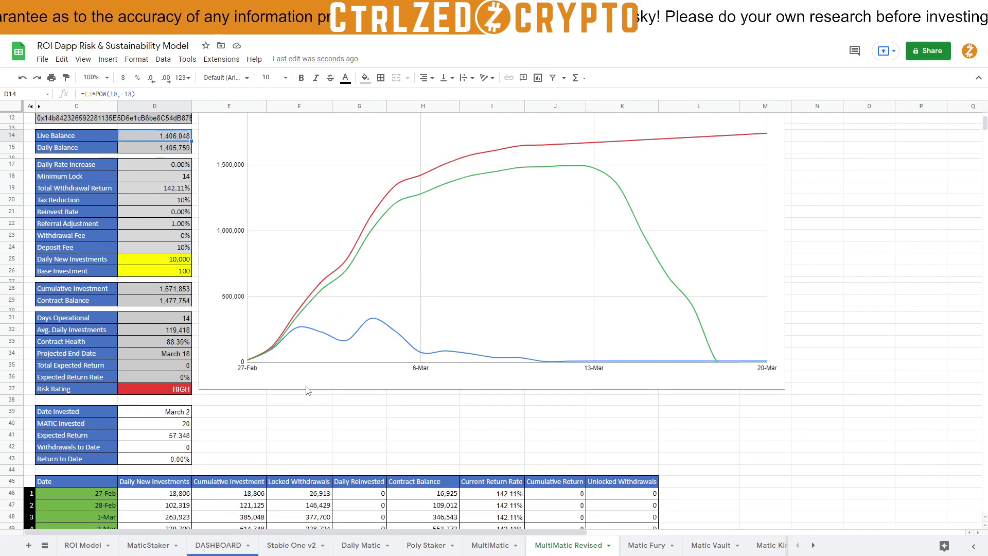
pyautogui.scroll(-2, 307, 390)
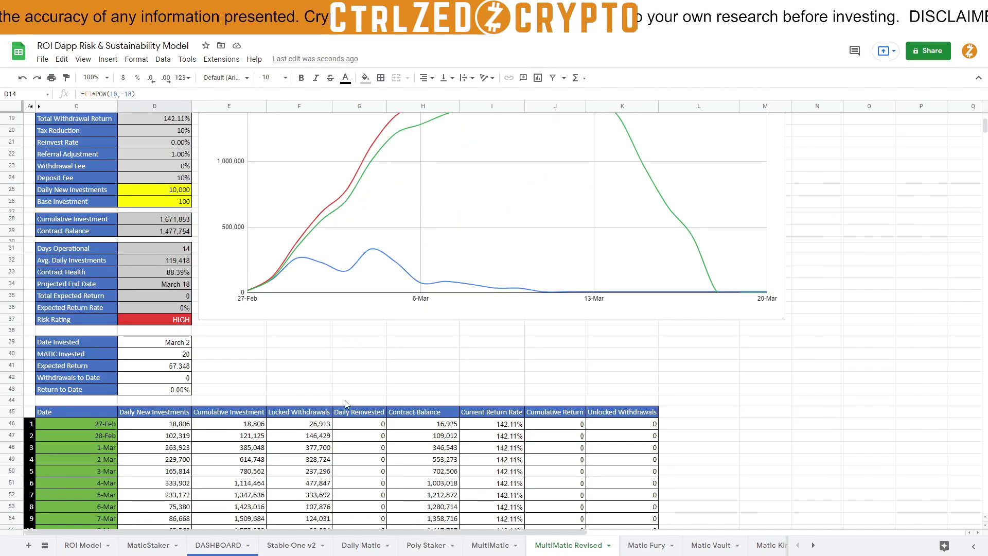
pyautogui.scroll(4, 347, 405)
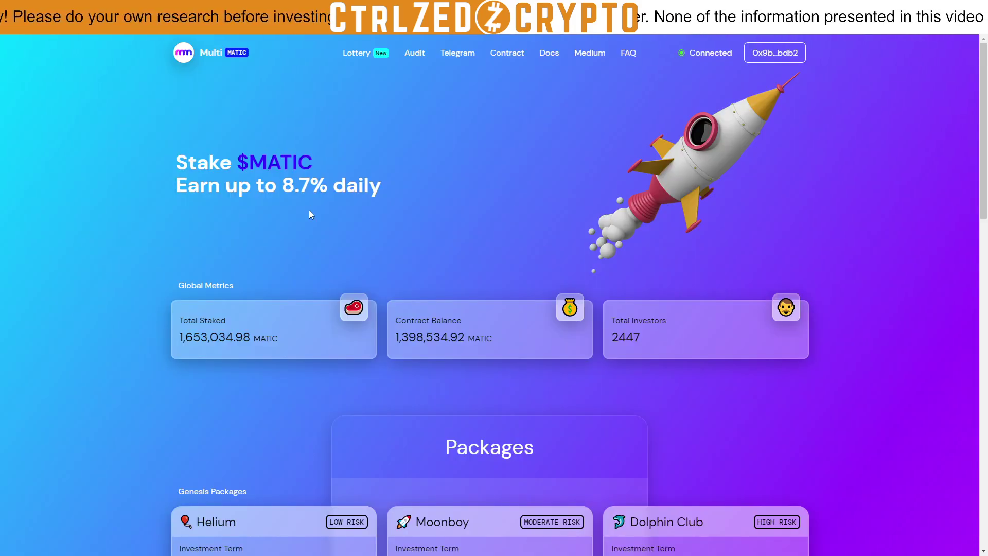
# - Review the Global Metrics on the MultiMatic website, and return to the spreadsheet
pyautogui.scroll(-1, 298, 296)
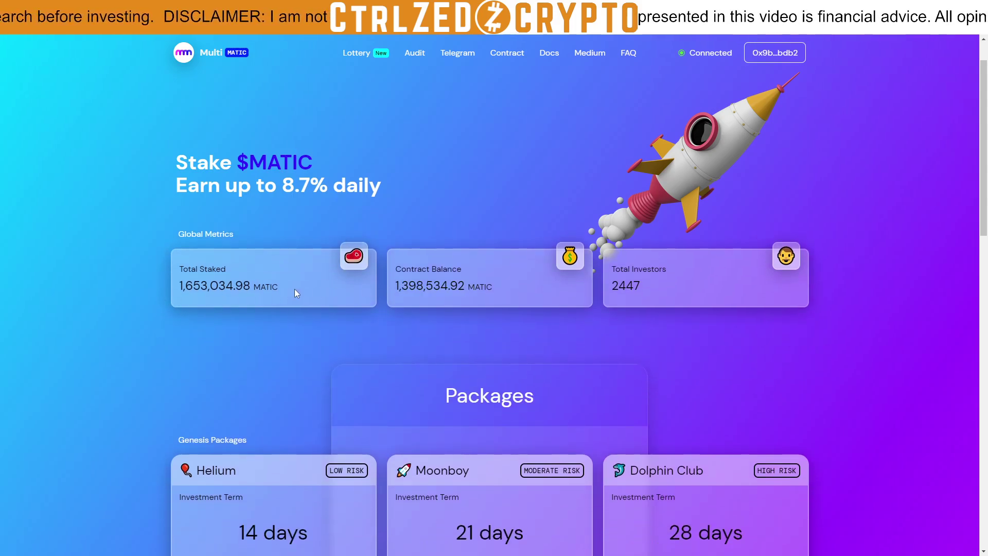
pyautogui.scroll(1, 215, 317)
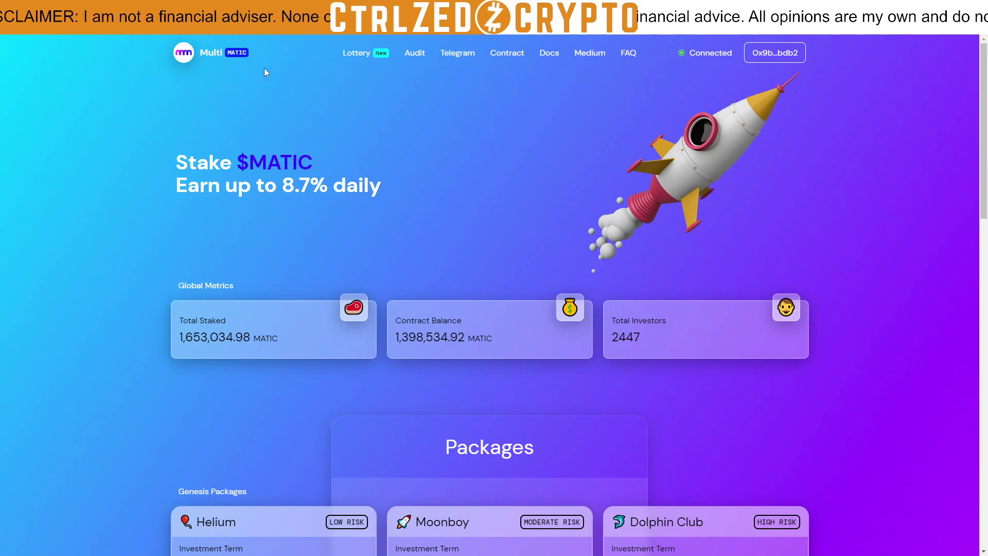
pyautogui.hotkey('ctrl', 'Tab')
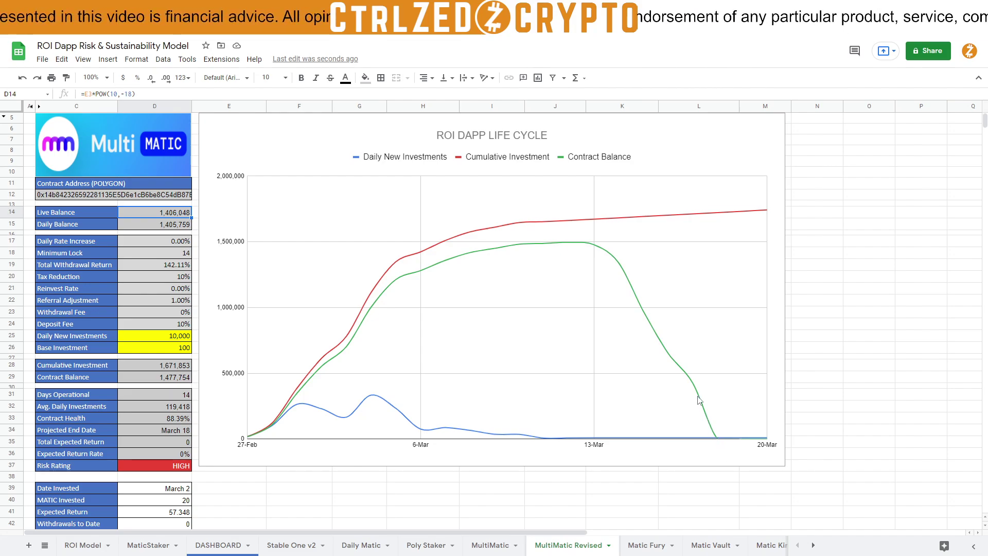
# - Inspect the Daily New Investments, Contract Health and Projected End Date cells and their formulas
pyautogui.click(142, 339)
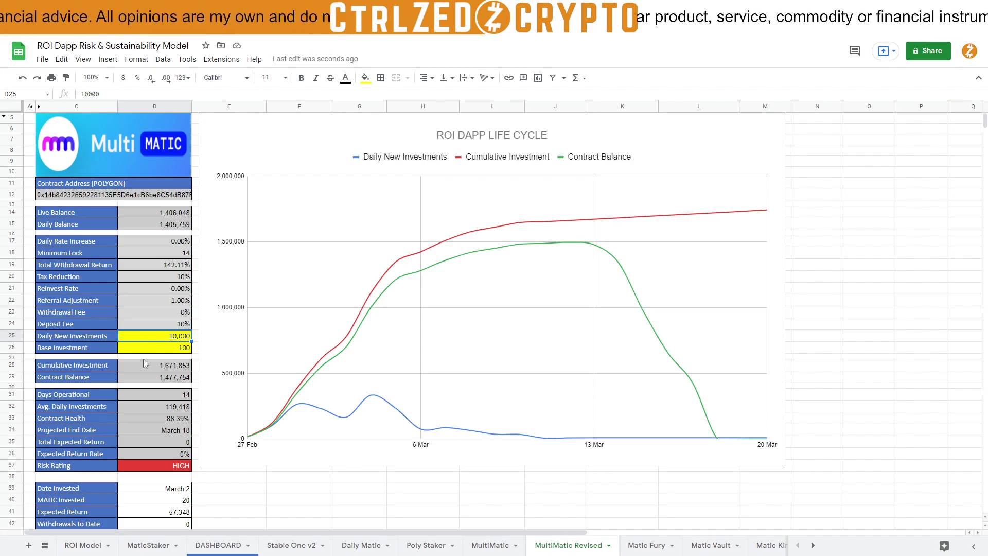
pyautogui.scroll(-1, 146, 364)
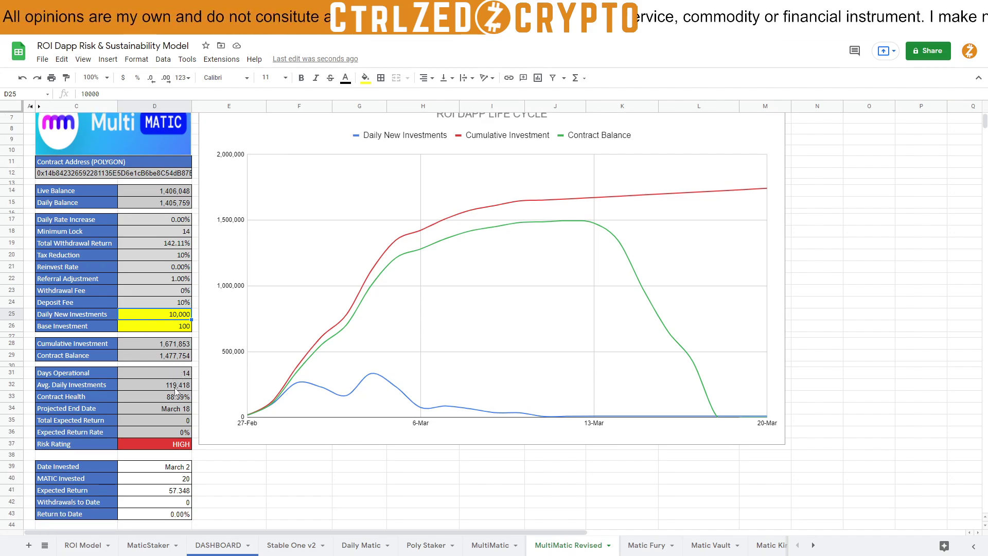
pyautogui.click(175, 392)
pyautogui.click(181, 397)
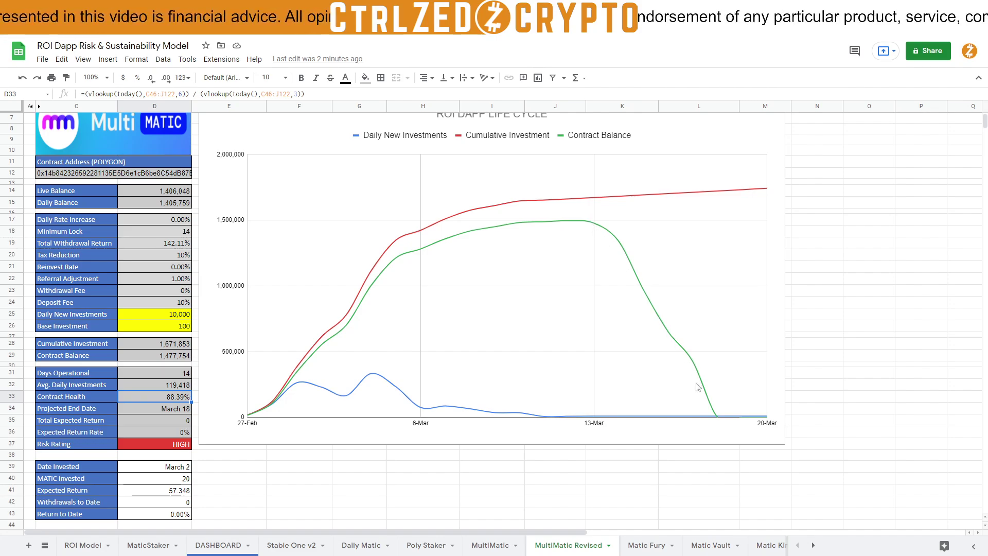
pyautogui.click(153, 410)
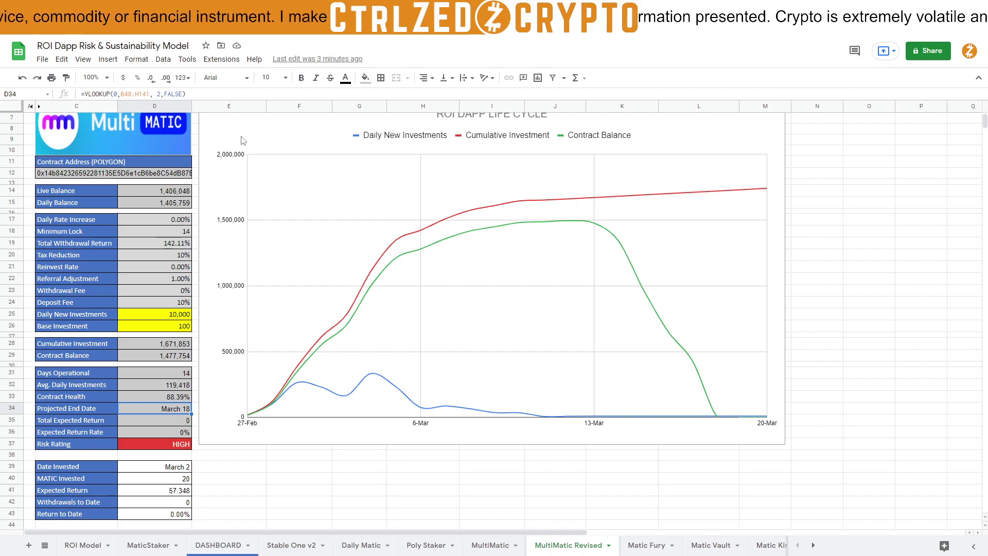
# - Set Daily New Investments to 0 and reselect that cell
pyautogui.click(184, 316)
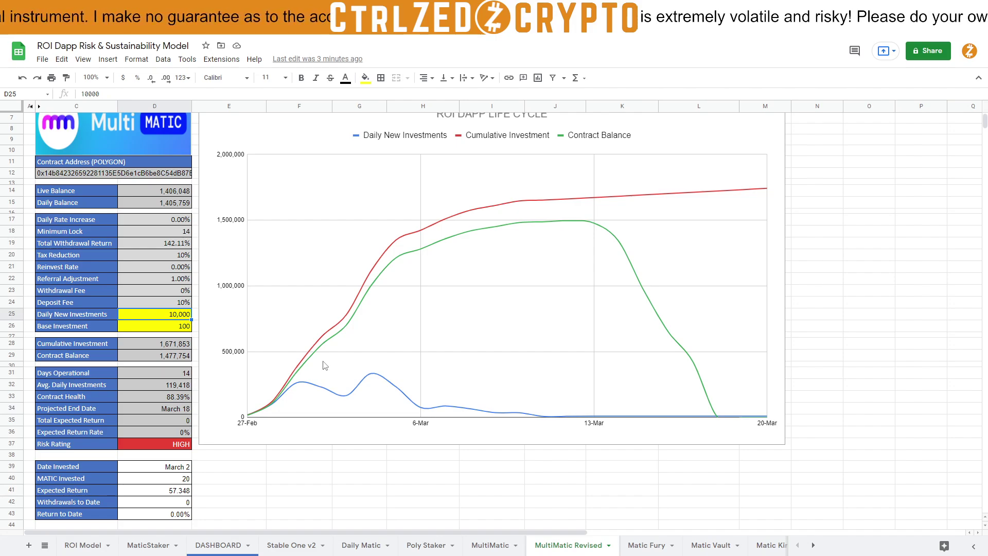
pyautogui.write('0')
pyautogui.press('Return')
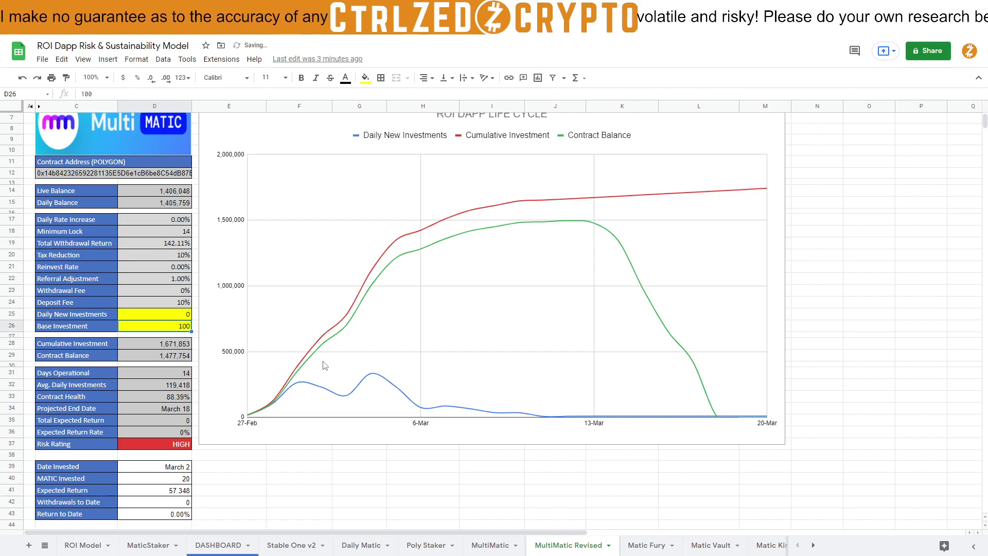
pyautogui.press('Down')
pyautogui.press('Down')
pyautogui.press('Down')
pyautogui.press('Up')
pyautogui.press('Up')
pyautogui.press('Up')
pyautogui.press('Up')
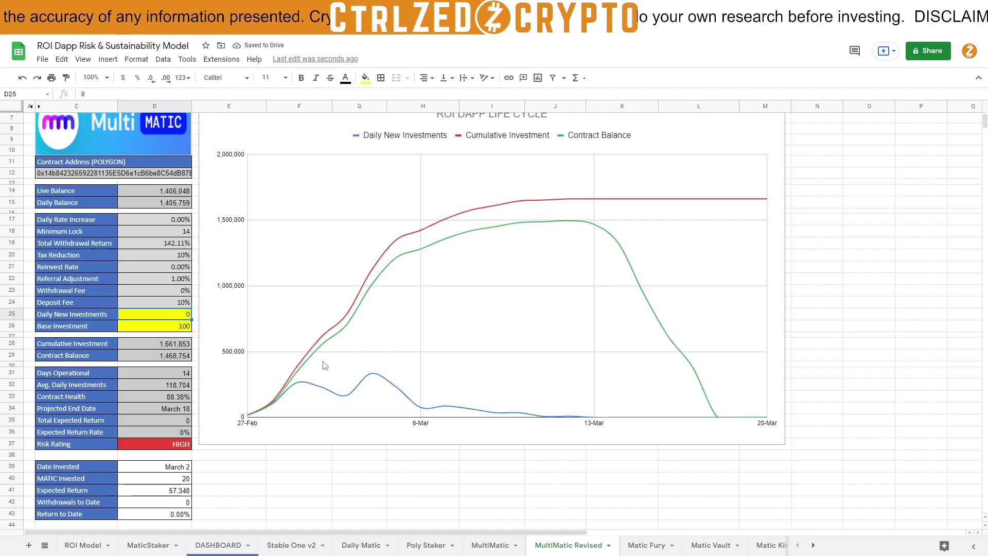
# - Test the Daily New Investments scenario at 10,000 and at 100,000
pyautogui.write('10000')
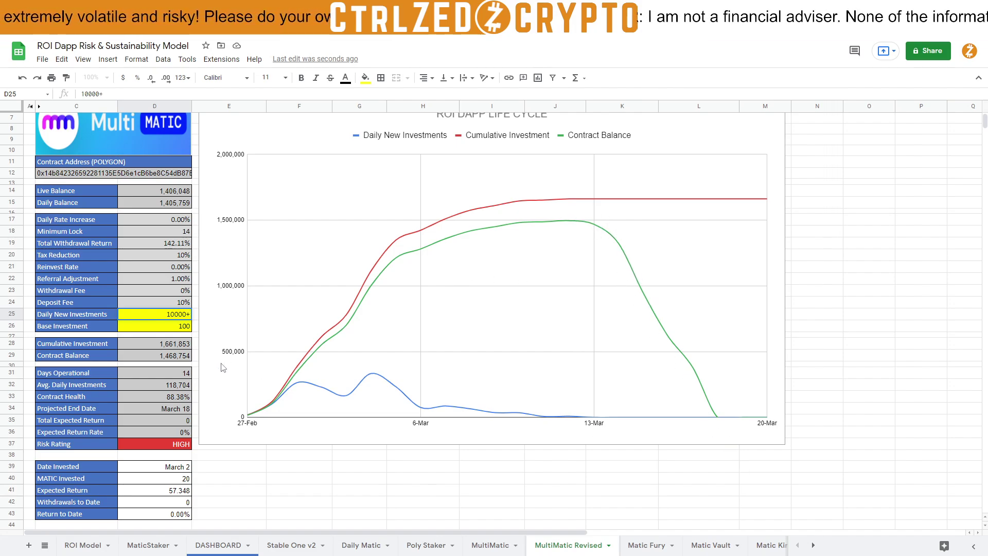
pyautogui.press('Return')
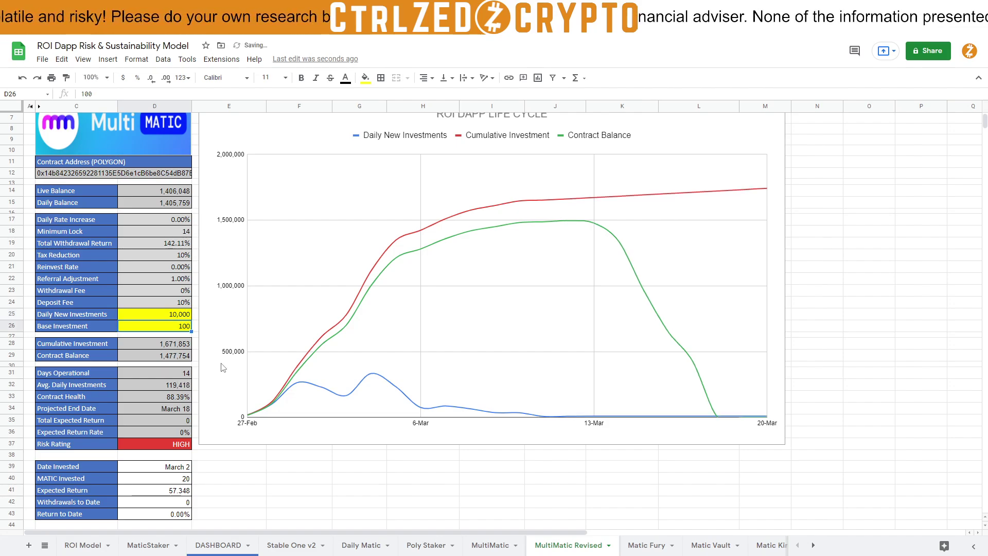
pyautogui.click(181, 315)
pyautogui.write('1000')
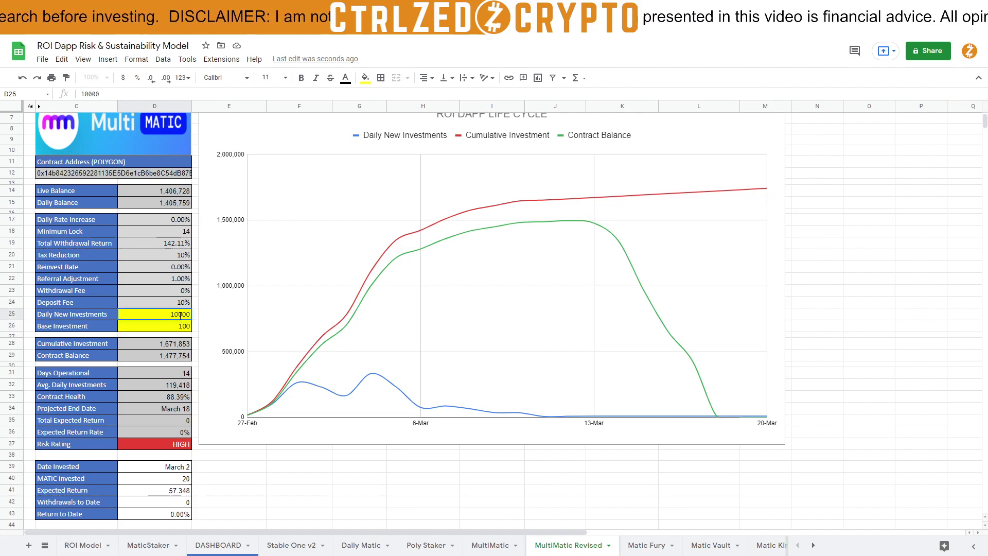
pyautogui.press('Return')
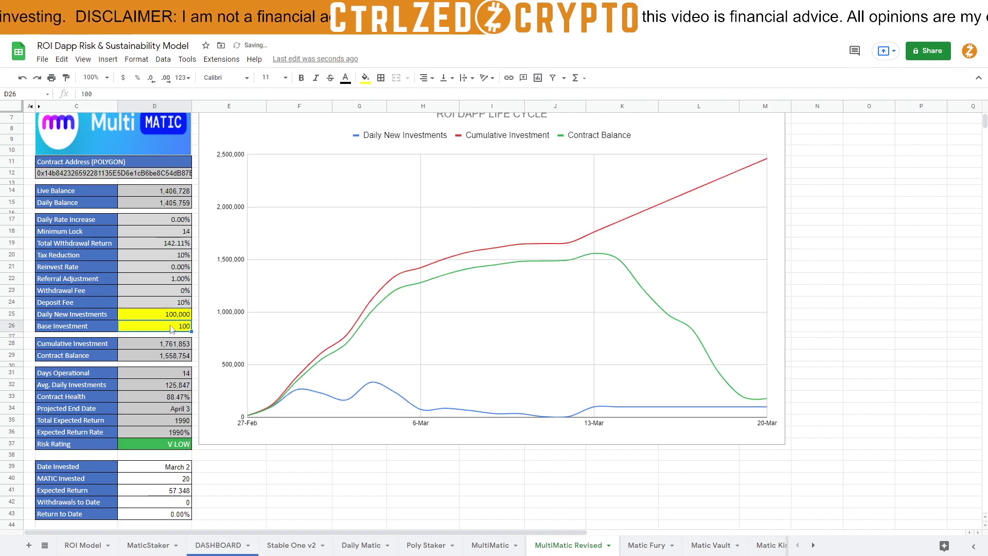
# - Set Daily New Investments to 10,000
pyautogui.click(177, 312)
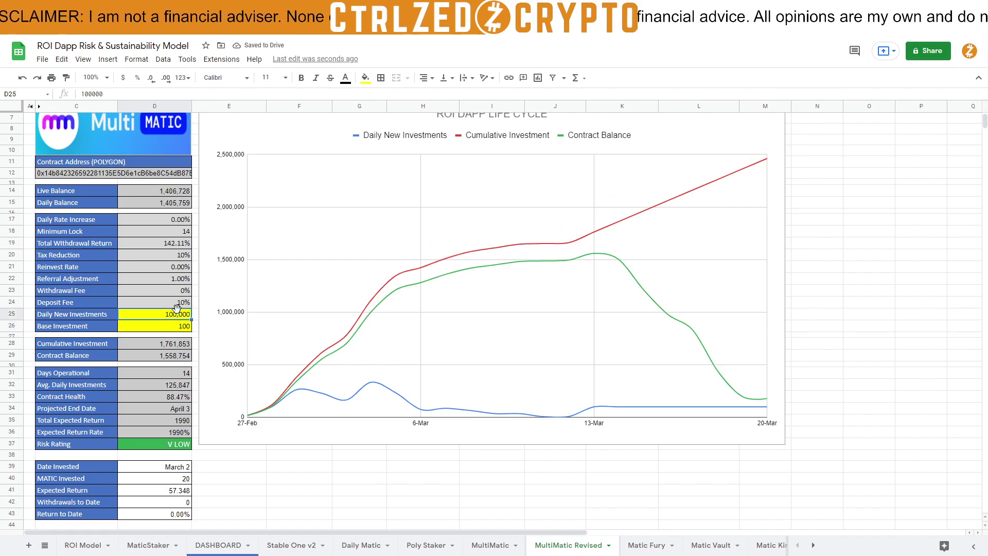
pyautogui.write('100')
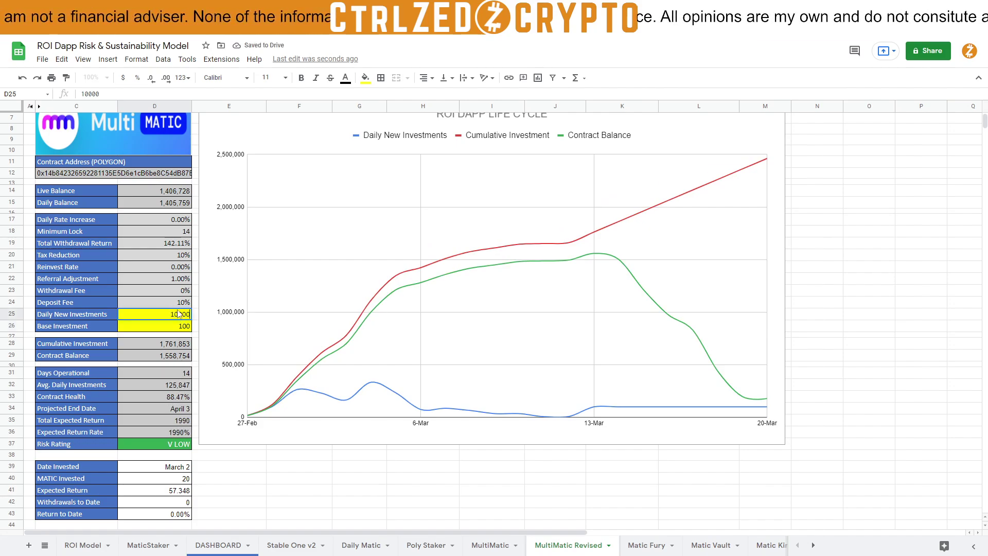
pyautogui.press('Return')
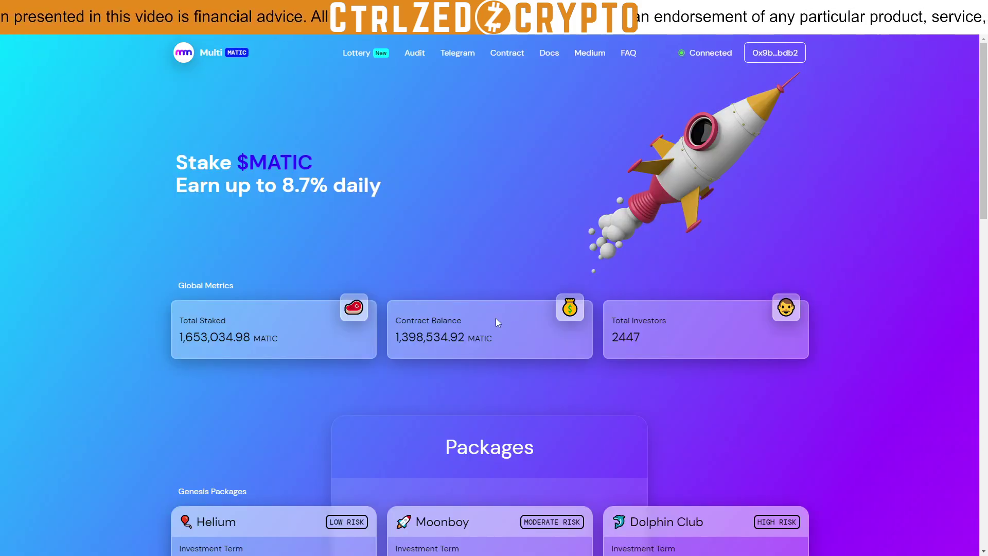
# - Switch to the MultiMatic website and review its Global Metrics, Genesis Packages, and Earnings and Deposits sections
pyautogui.scroll(-5, 496, 322)
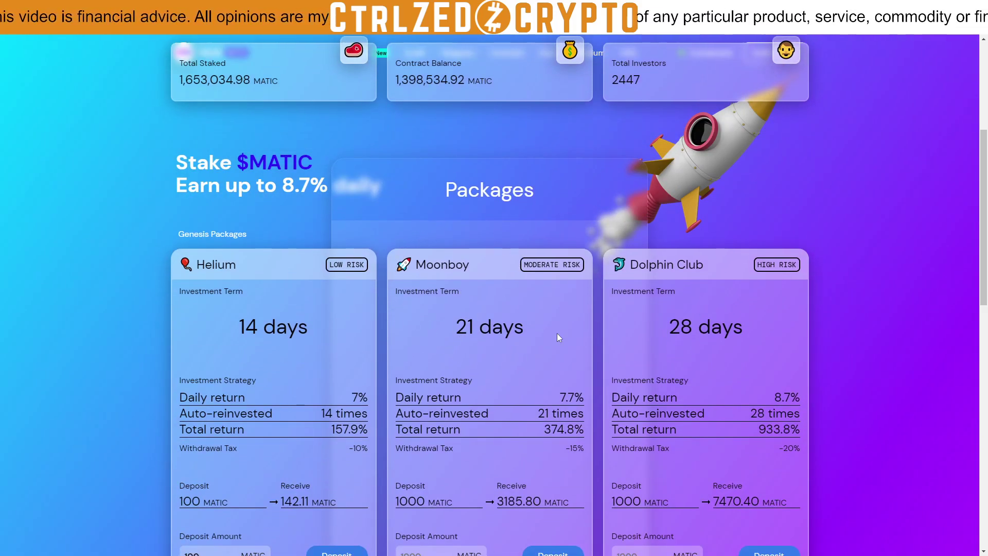
pyautogui.scroll(-2, 697, 363)
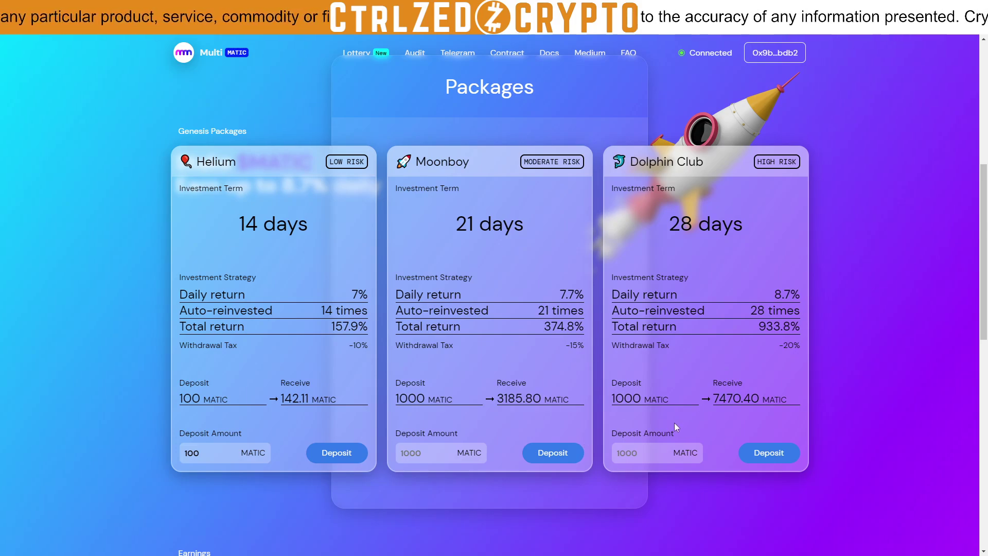
pyautogui.scroll(-1, 812, 444)
pyautogui.scroll(5, 811, 446)
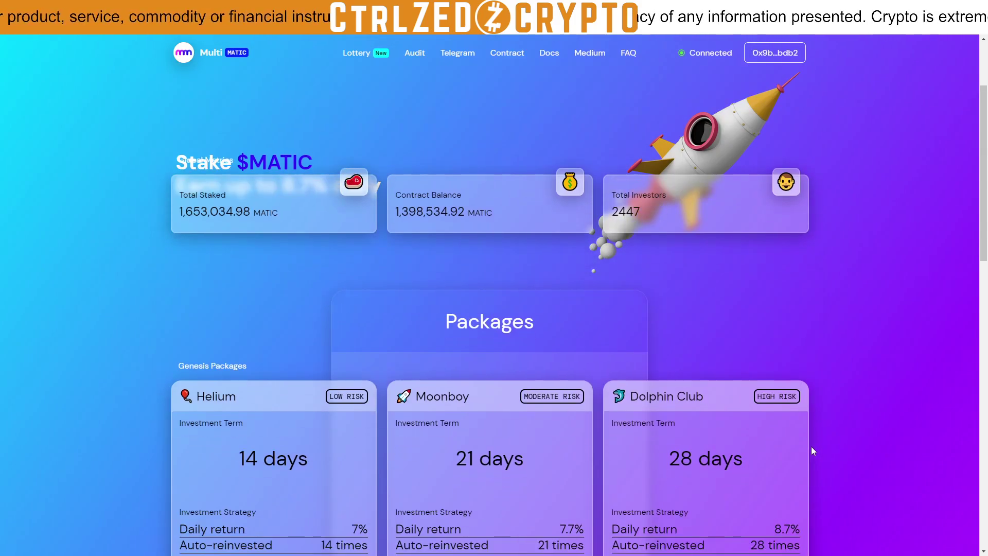
pyautogui.scroll(-4, 811, 447)
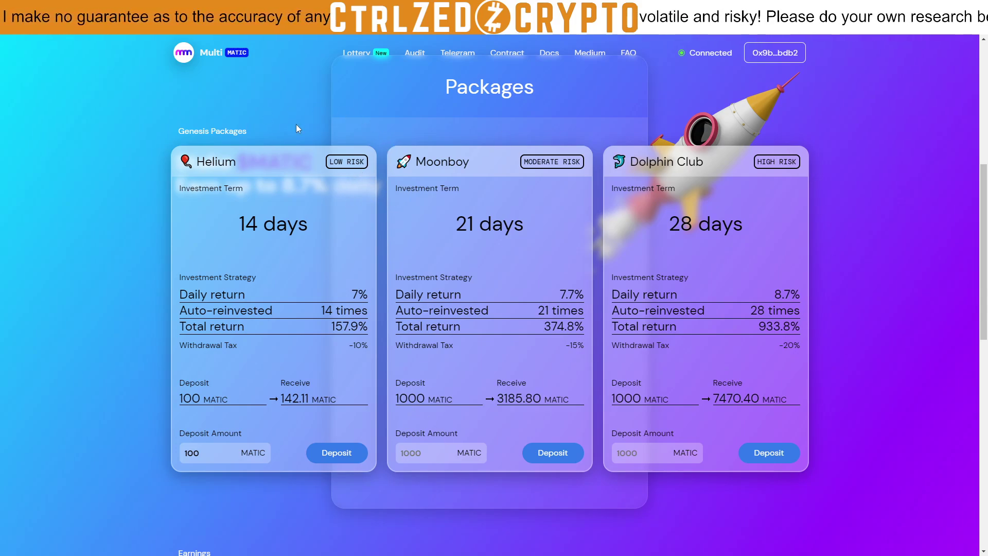
pyautogui.scroll(-8, 360, 144)
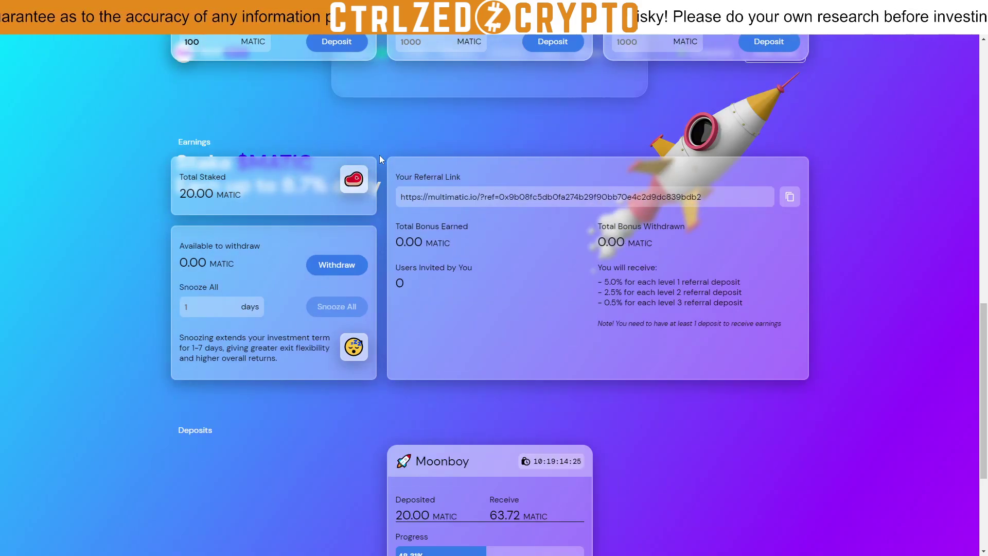
pyautogui.scroll(-1, 502, 407)
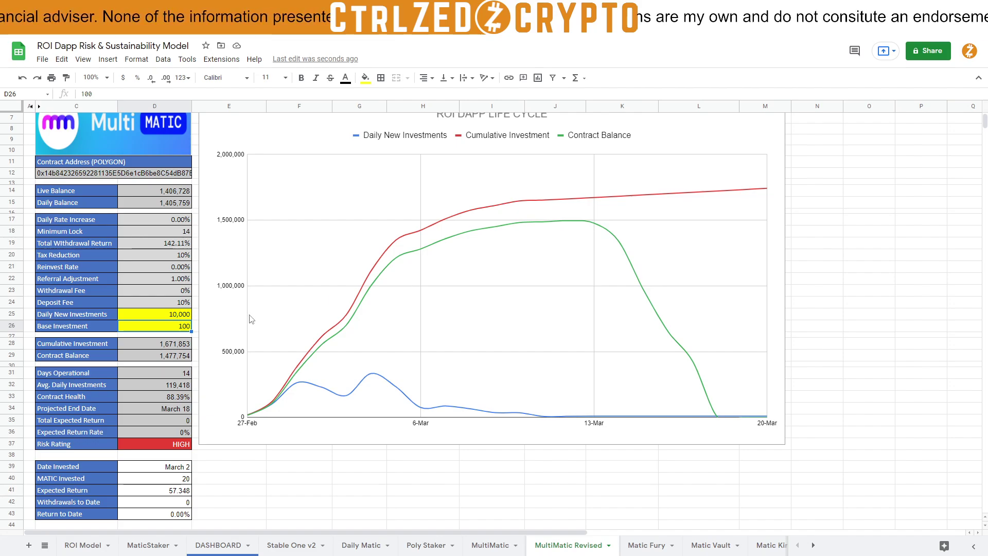
# - Return to the spreadsheet, inspect the Days Operational formula, and review the life cycle chart and daily table
pyautogui.click(174, 375)
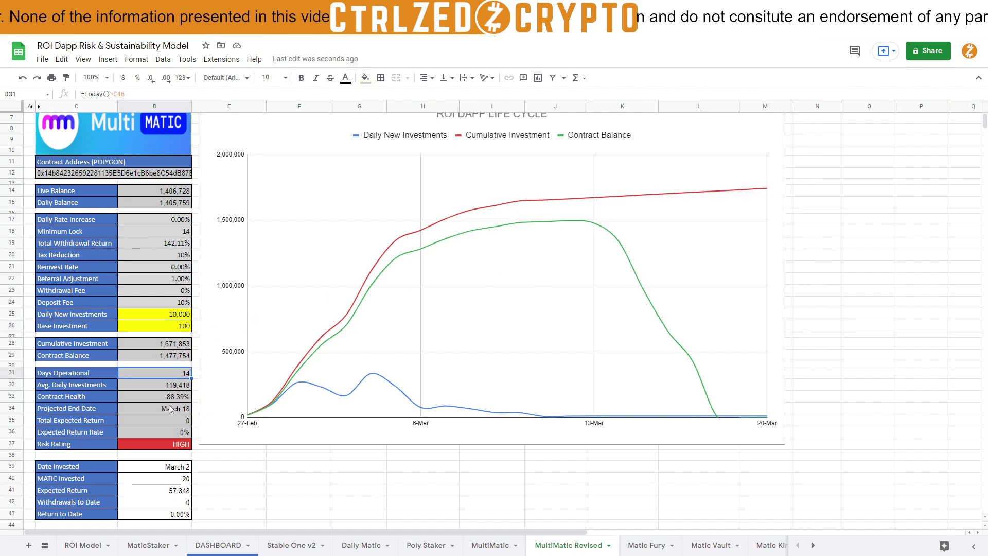
pyautogui.scroll(-1, 308, 391)
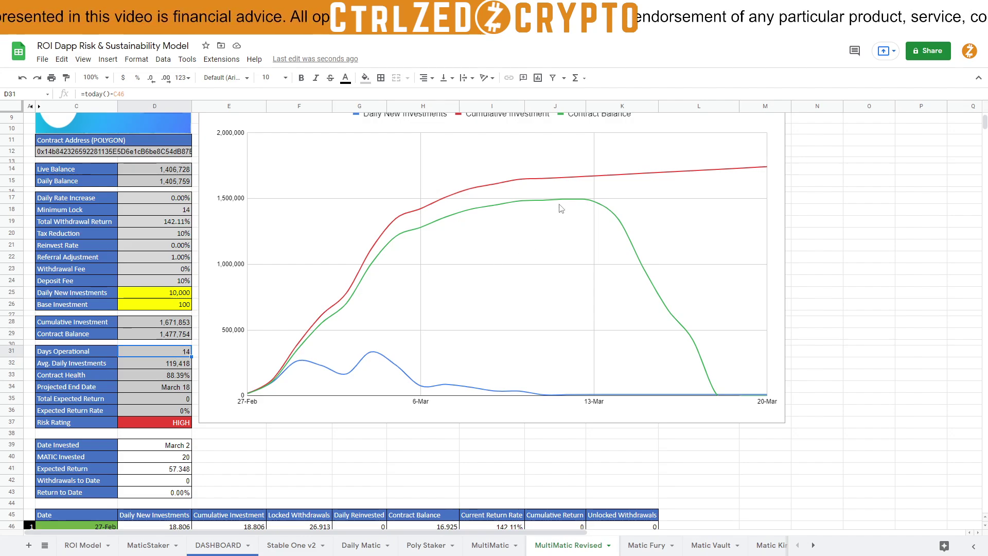
pyautogui.click(359, 435)
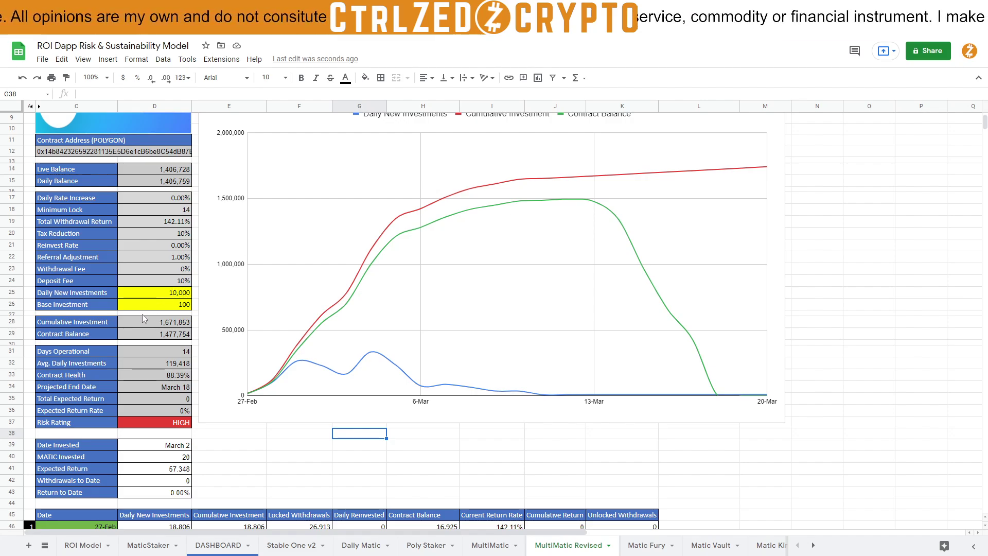
pyautogui.scroll(-3, 283, 394)
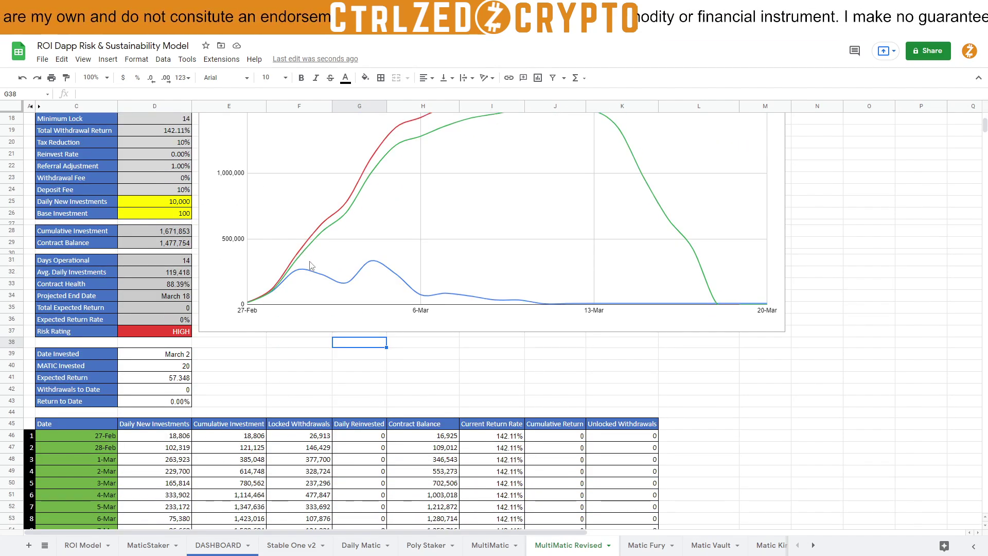
pyautogui.scroll(4, 314, 273)
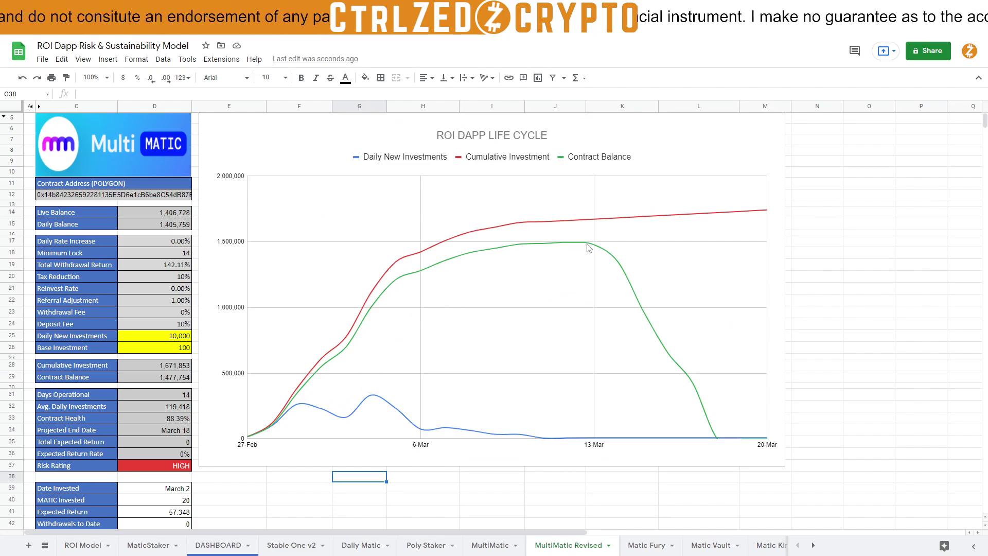
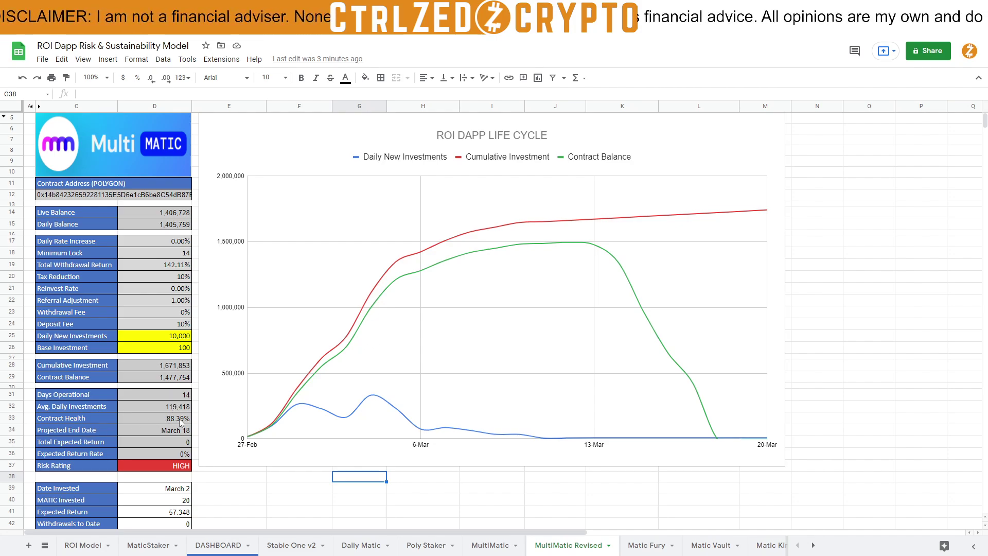
# - Inspect the Projected End Date and Total Expected Return formulas, checking the packages on the MultiMatic website in between
pyautogui.click(173, 434)
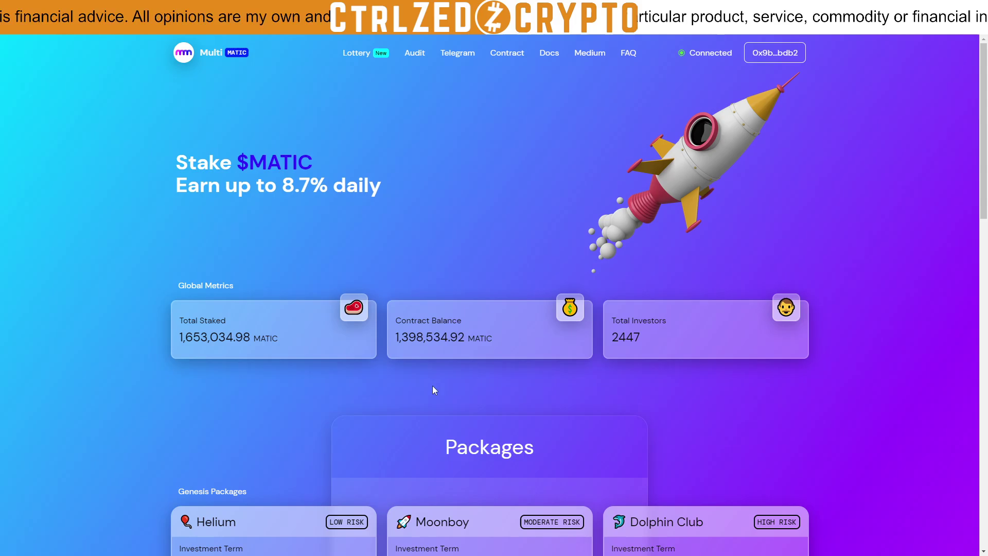
pyautogui.scroll(-4, 432, 390)
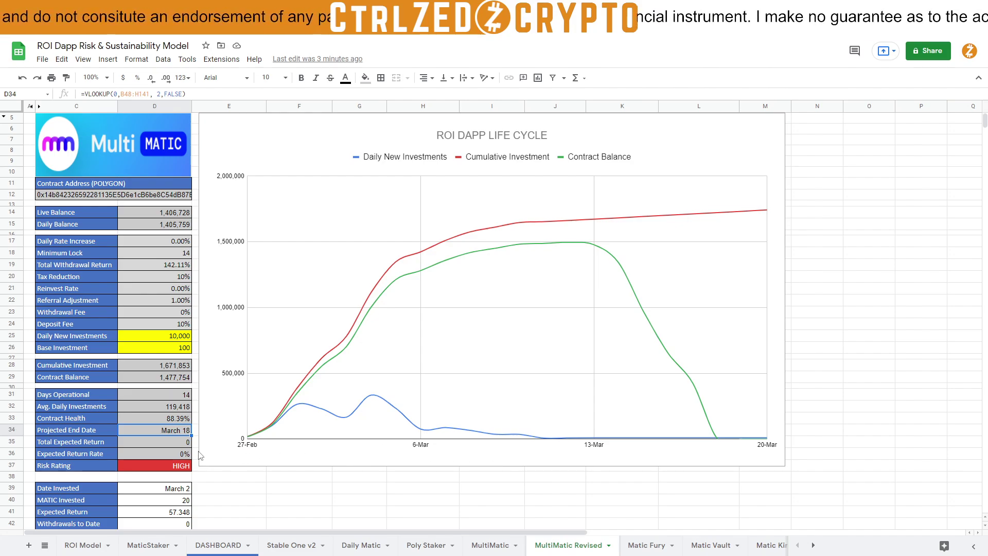
pyautogui.click(164, 441)
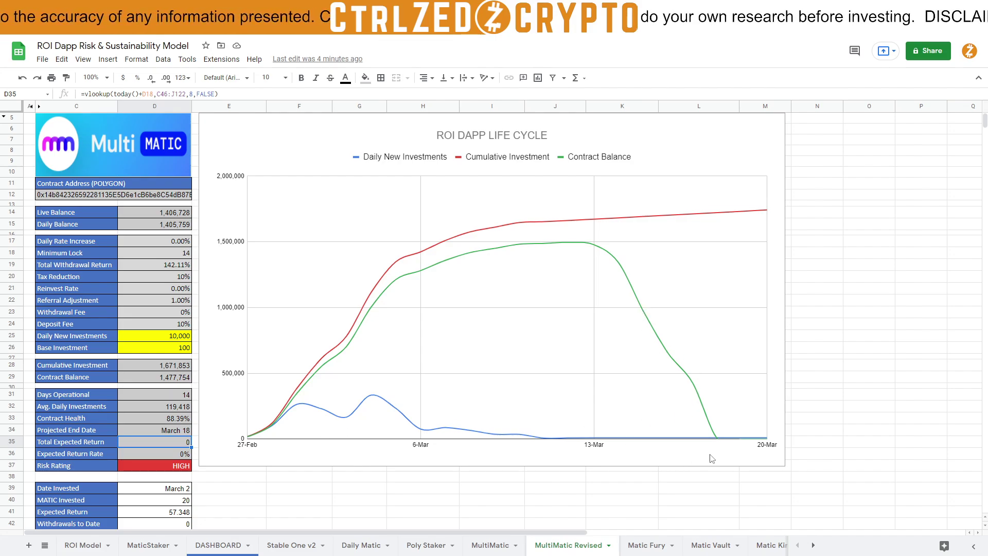
pyautogui.click(171, 431)
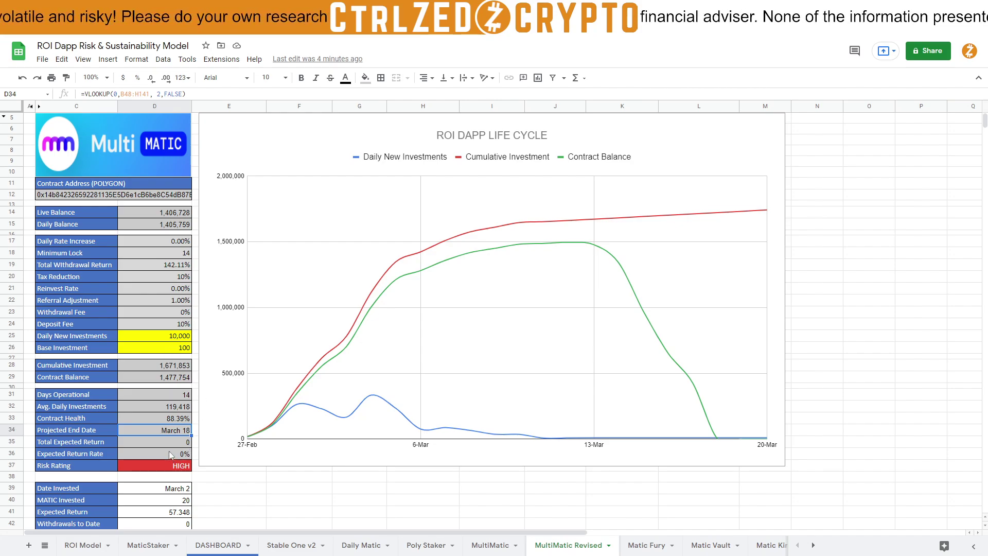
pyautogui.click(168, 443)
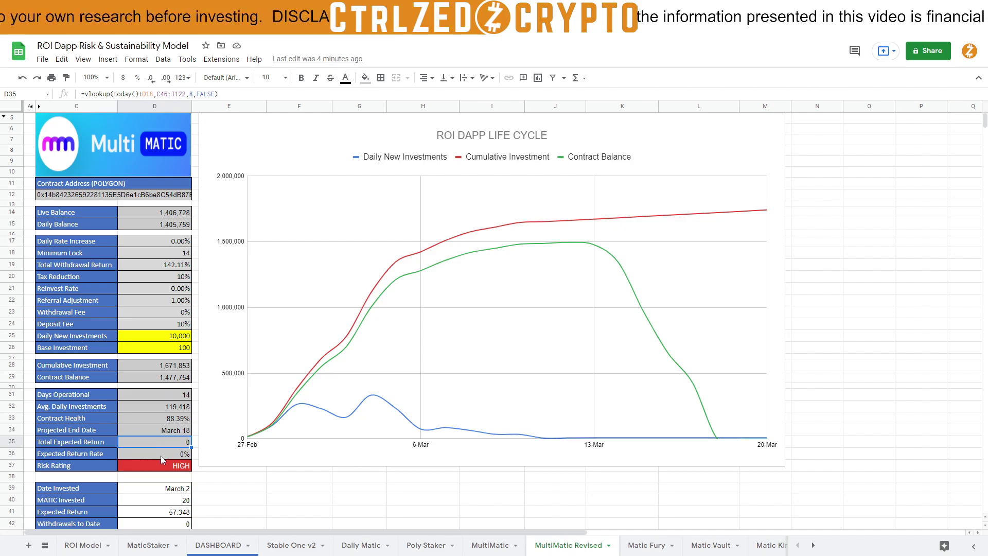
# - Examine the Cumulative Return formulas for 13-Mar and 14-Mar in the daily table, comparing them with the summary figures
pyautogui.scroll(-5, 161, 456)
pyautogui.scroll(-2, 570, 460)
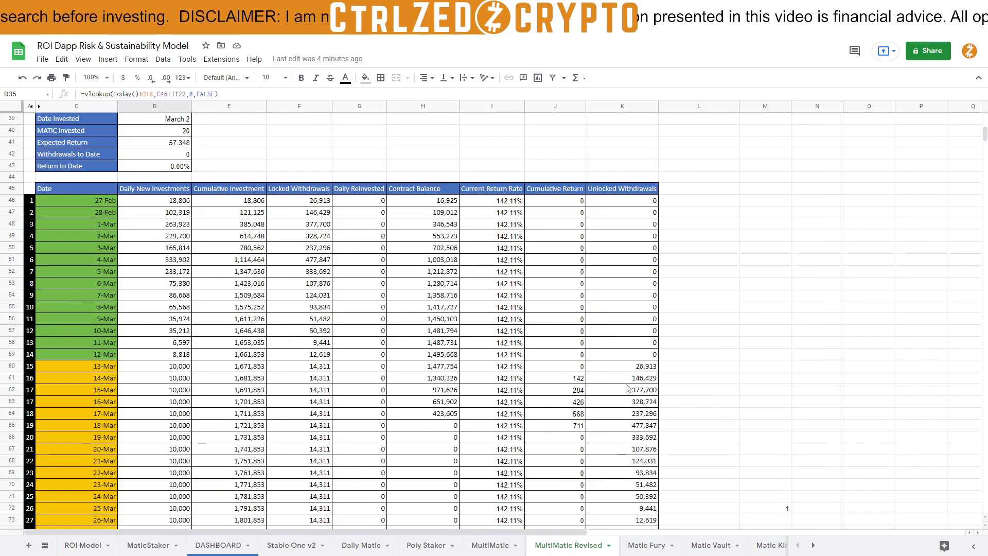
pyautogui.click(569, 382)
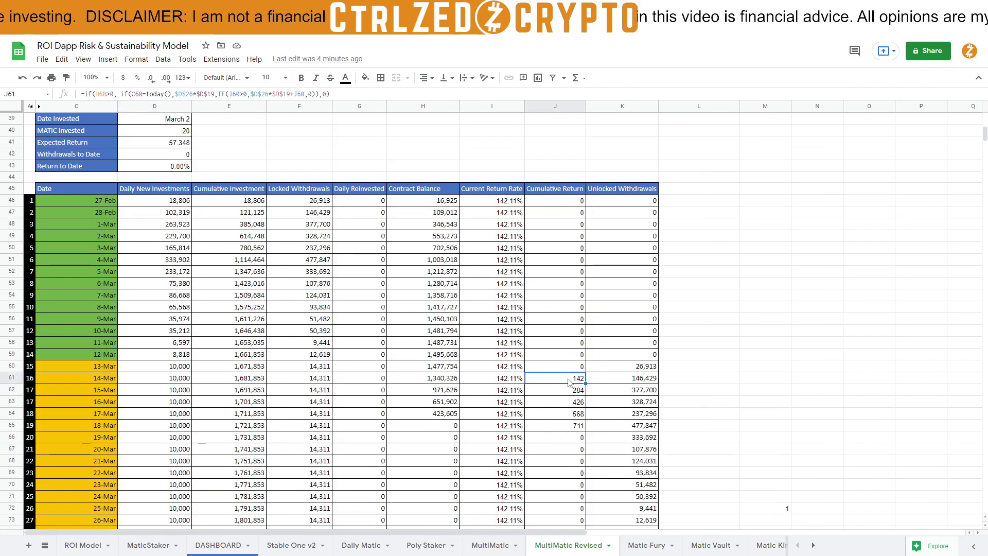
pyautogui.click(569, 371)
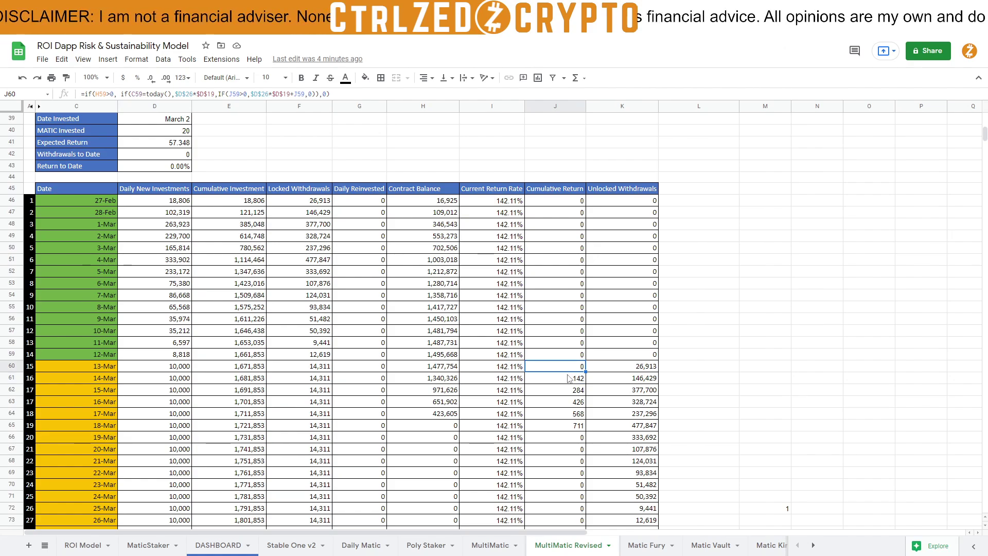
pyautogui.scroll(1, 640, 418)
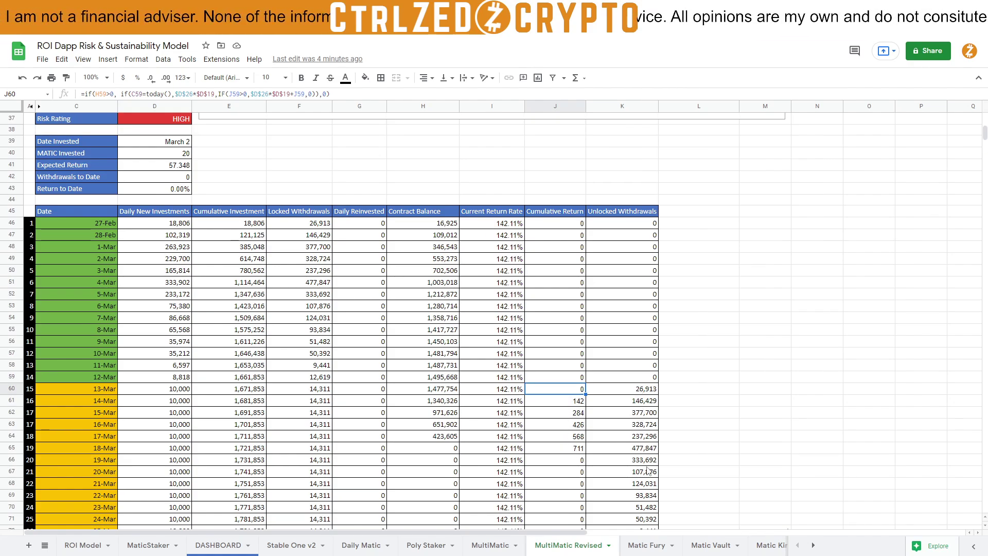
pyautogui.scroll(8, 561, 421)
pyautogui.scroll(-1, 289, 461)
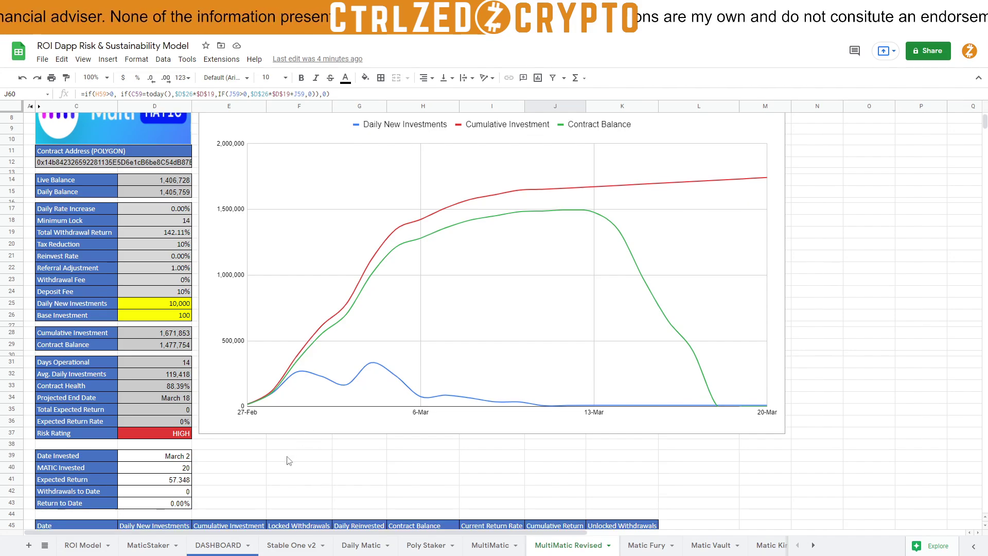
pyautogui.scroll(-8, 373, 474)
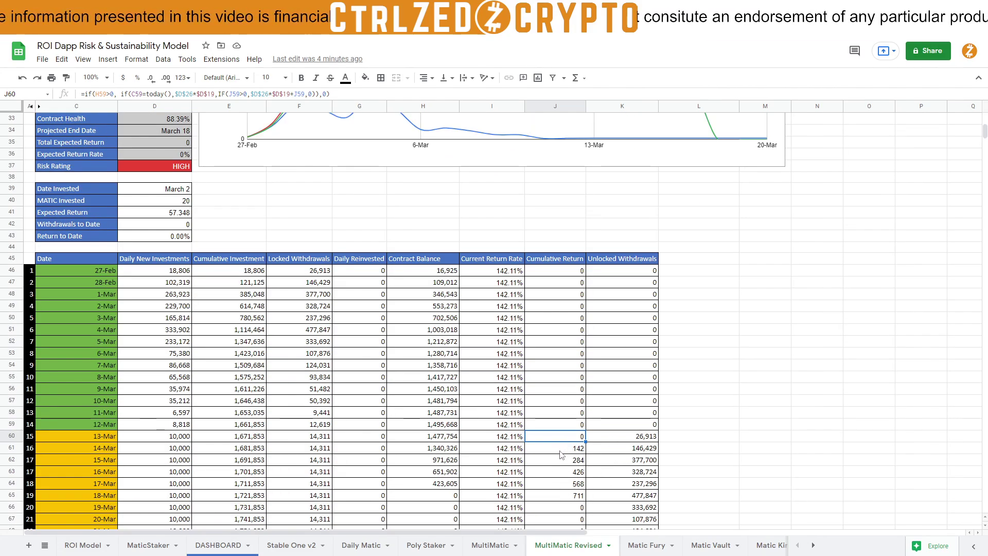
pyautogui.click(564, 449)
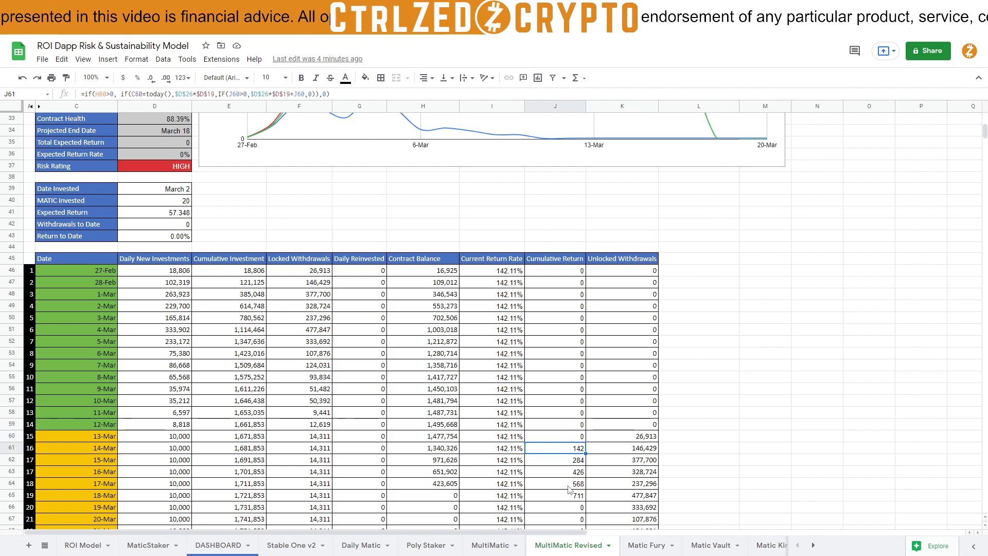
pyautogui.scroll(9, 515, 493)
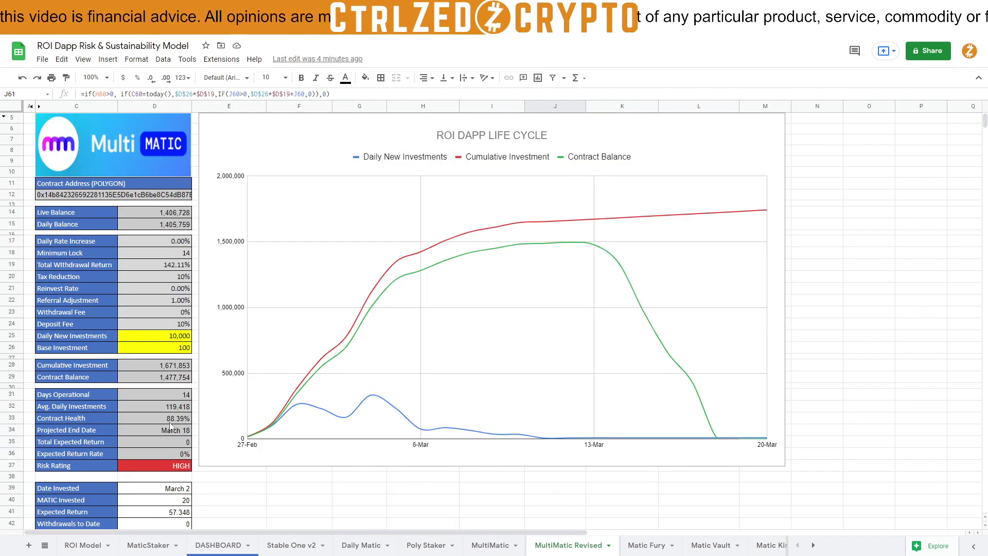
# - Inspect the Total Expected Return and Expected Return Rate formulas, and view the personal investment figures beneath them
pyautogui.click(174, 442)
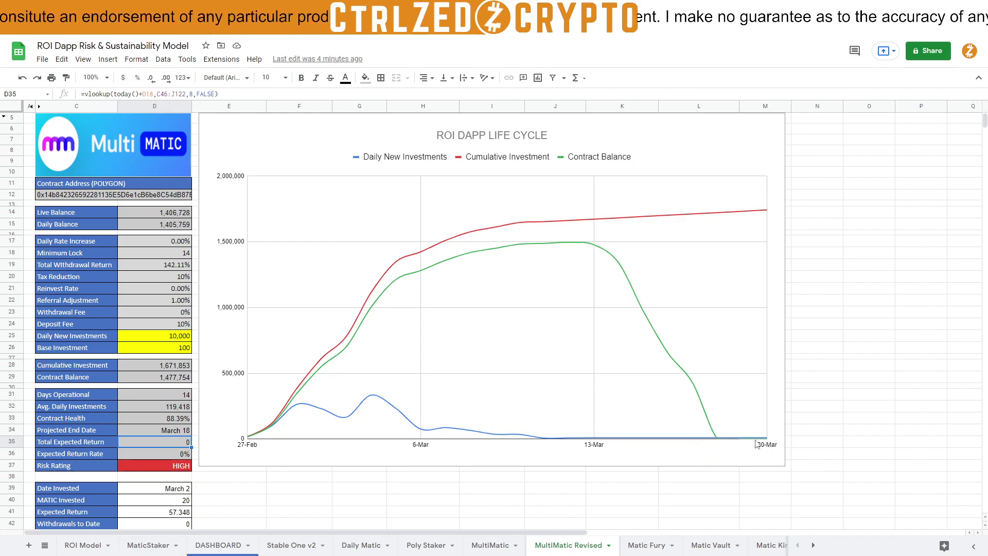
pyautogui.click(157, 453)
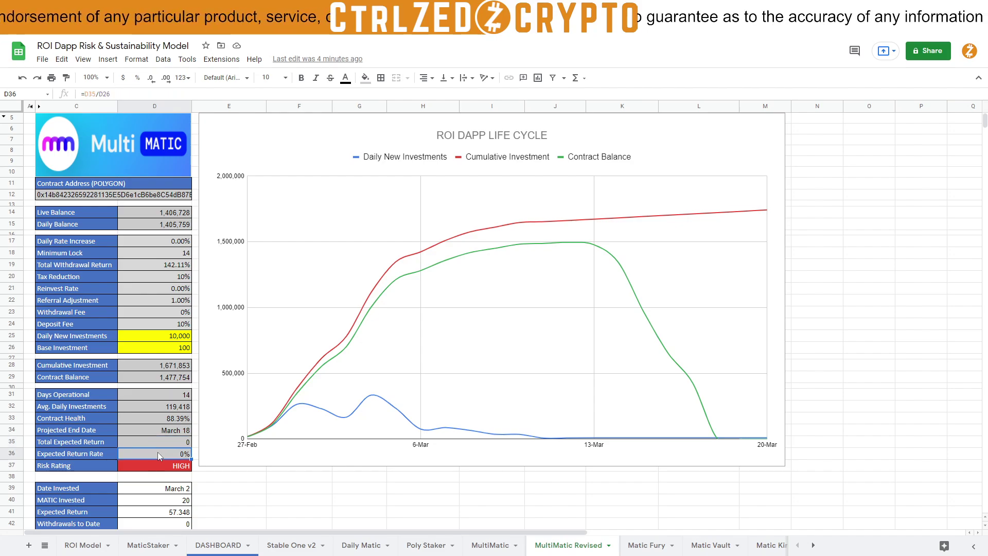
pyautogui.scroll(-3, 157, 453)
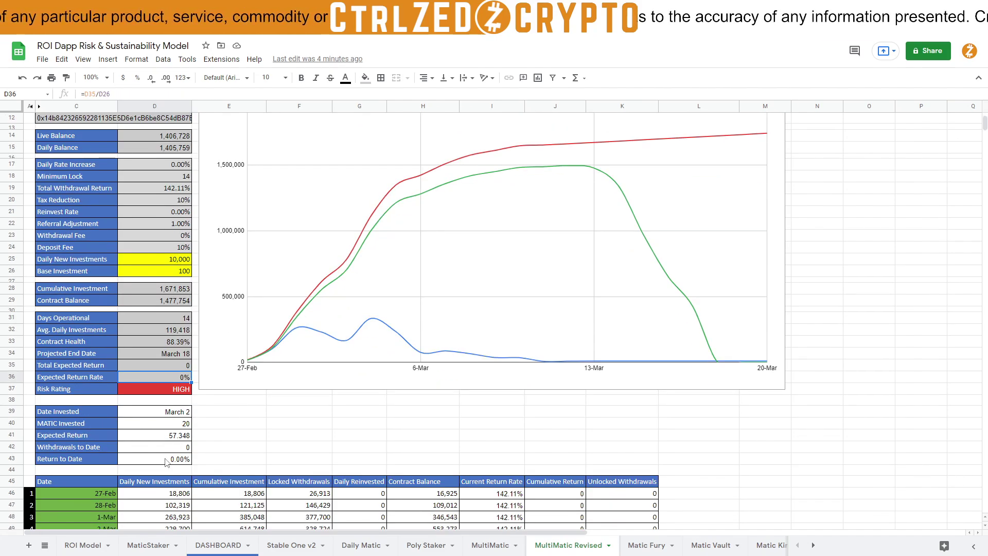
# - Review the life cycle chart and step through the Daily New Investments entries in the daily table from 27-Feb to 7-Mar
pyautogui.scroll(2, 262, 458)
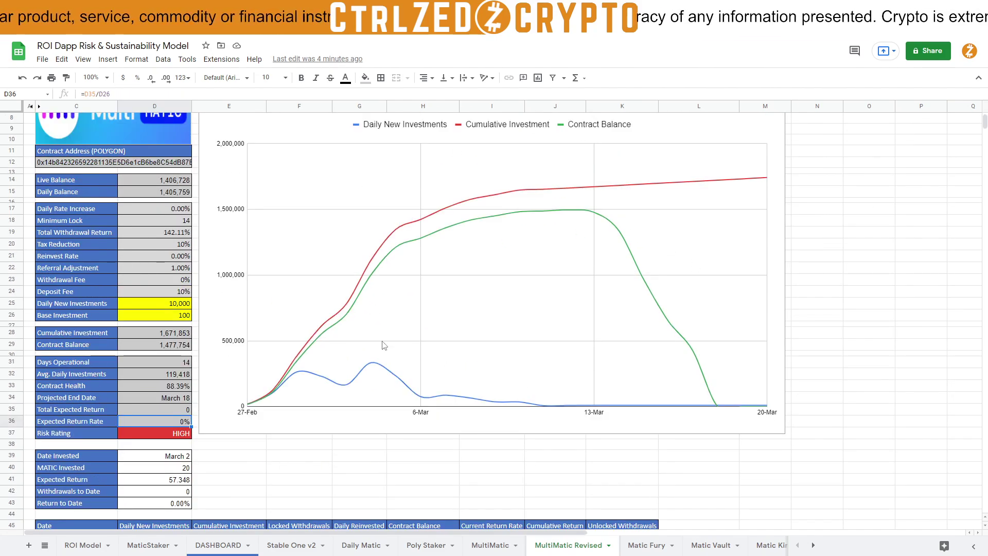
pyautogui.scroll(-9, 396, 349)
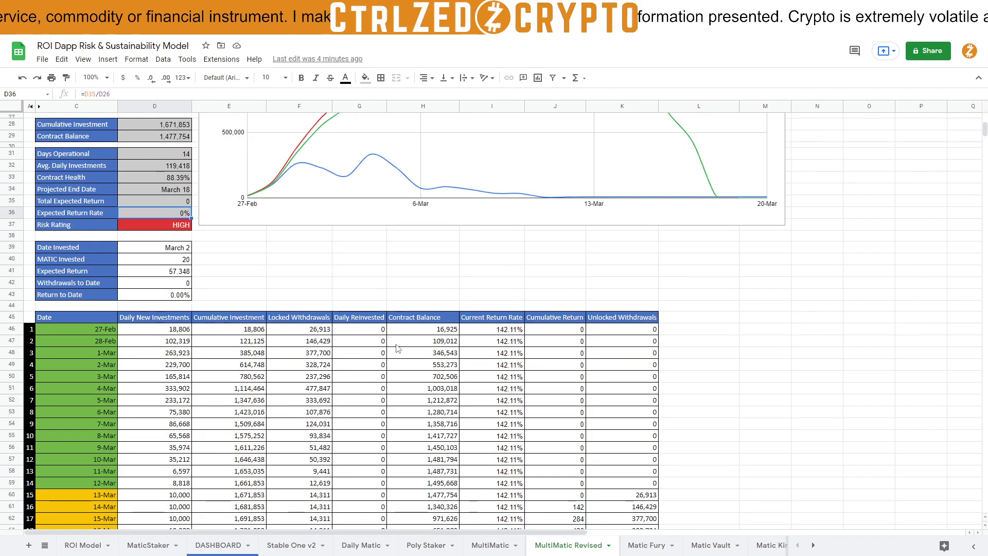
pyautogui.scroll(-2, 397, 352)
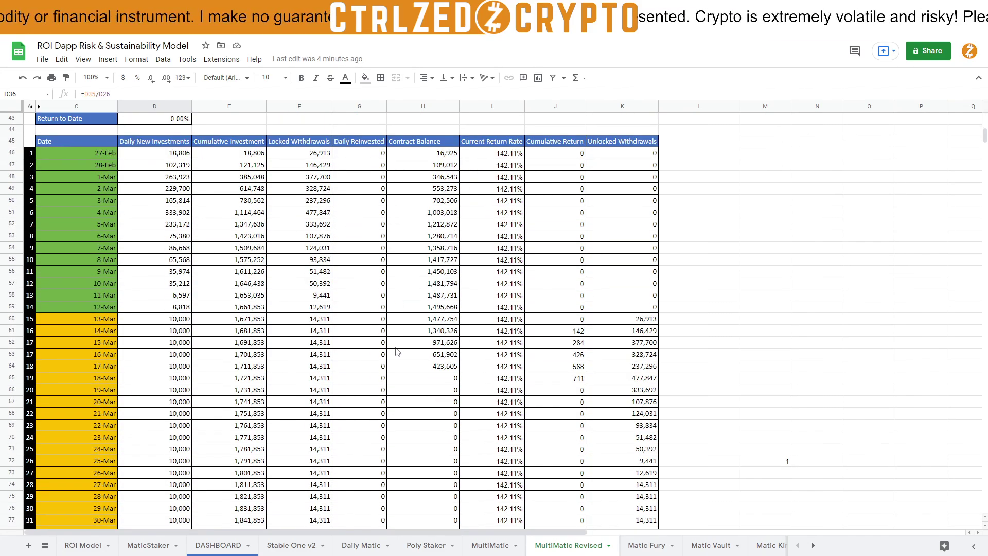
pyautogui.scroll(-1, 396, 351)
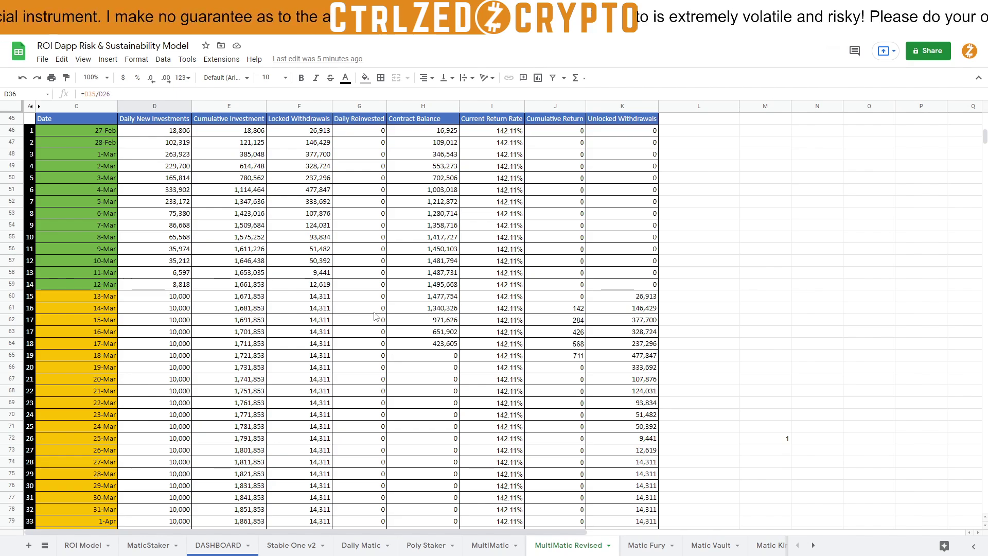
pyautogui.click(181, 134)
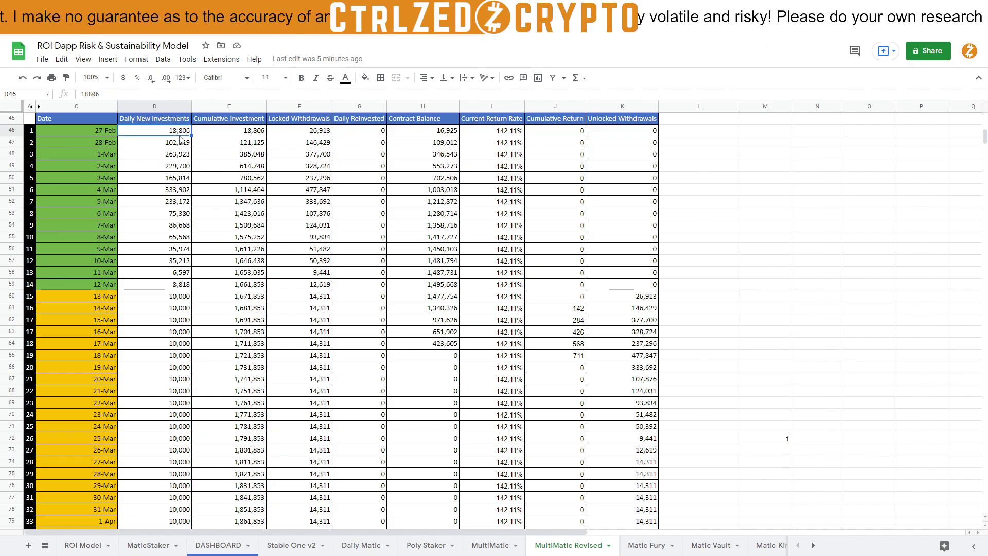
pyautogui.press('Left')
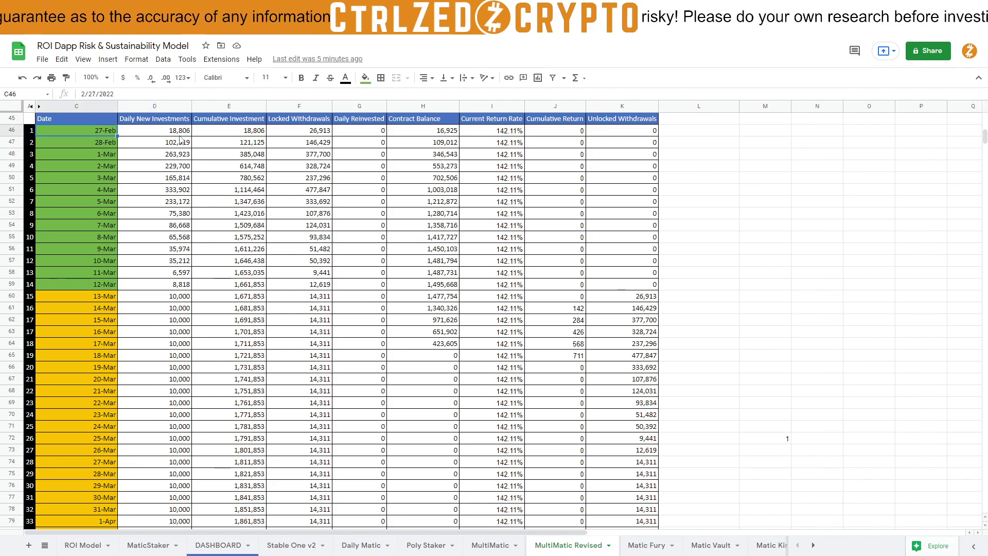
pyautogui.press('Right')
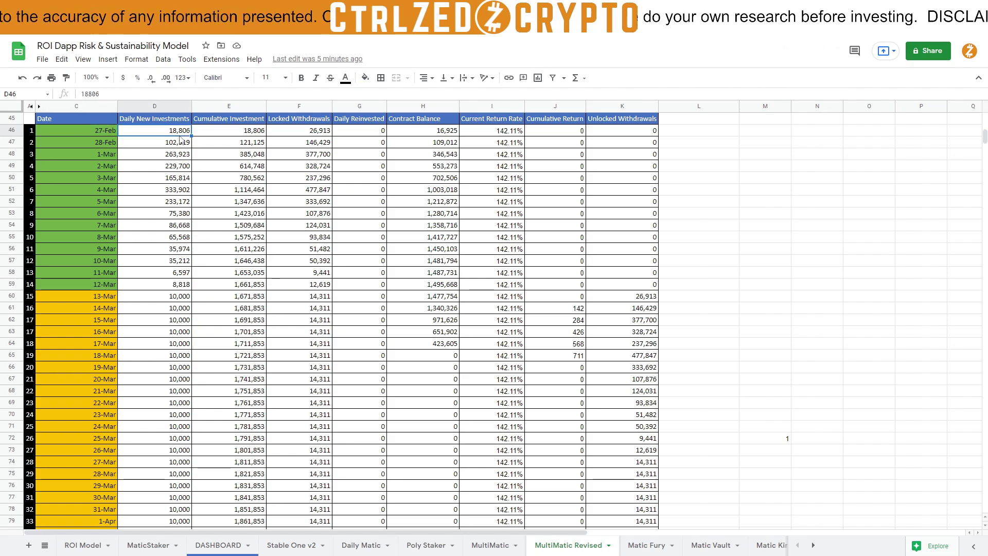
pyautogui.press('Down')
pyautogui.press('Down')
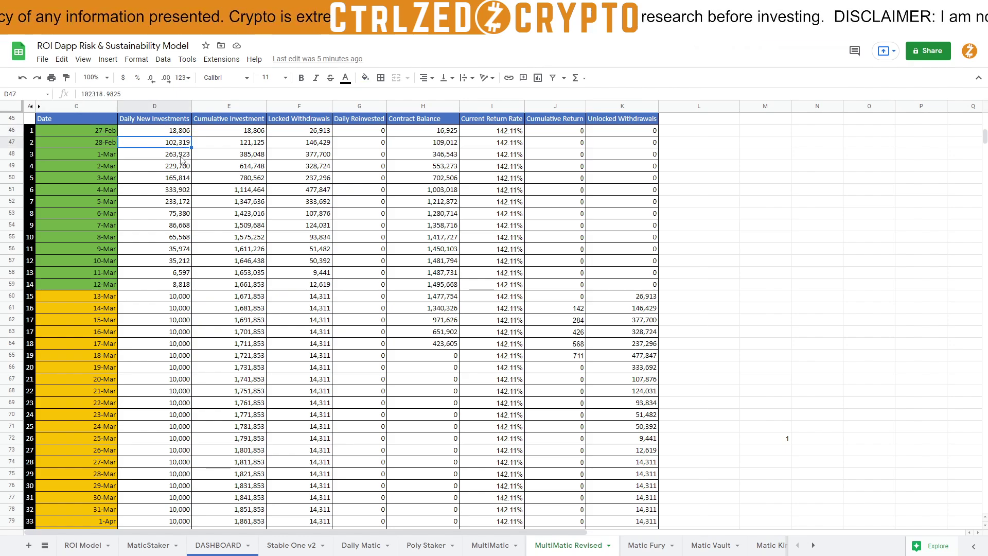
pyautogui.press('Down')
pyautogui.press('Down')
pyautogui.press('Down')
pyautogui.press('Down')
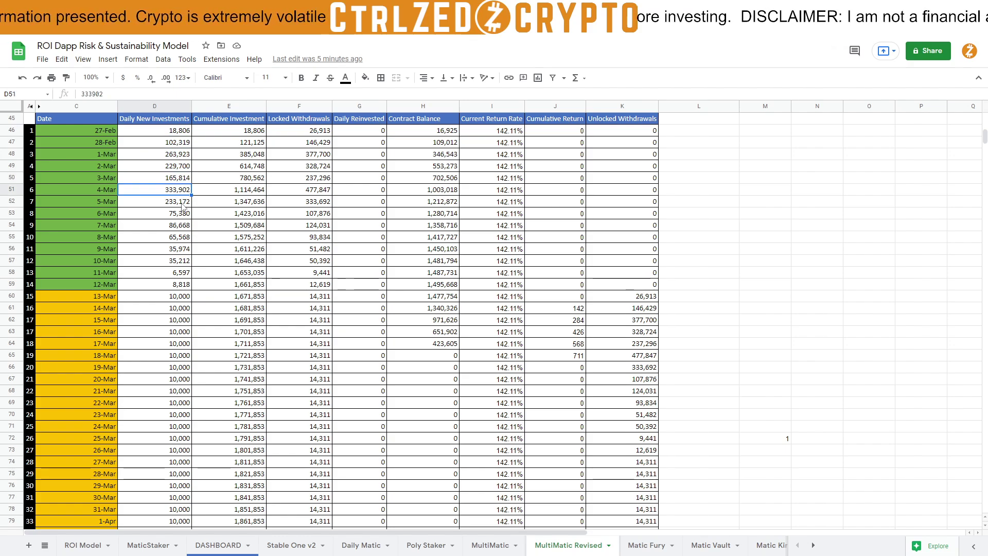
pyautogui.press('Down')
pyautogui.press('Down')
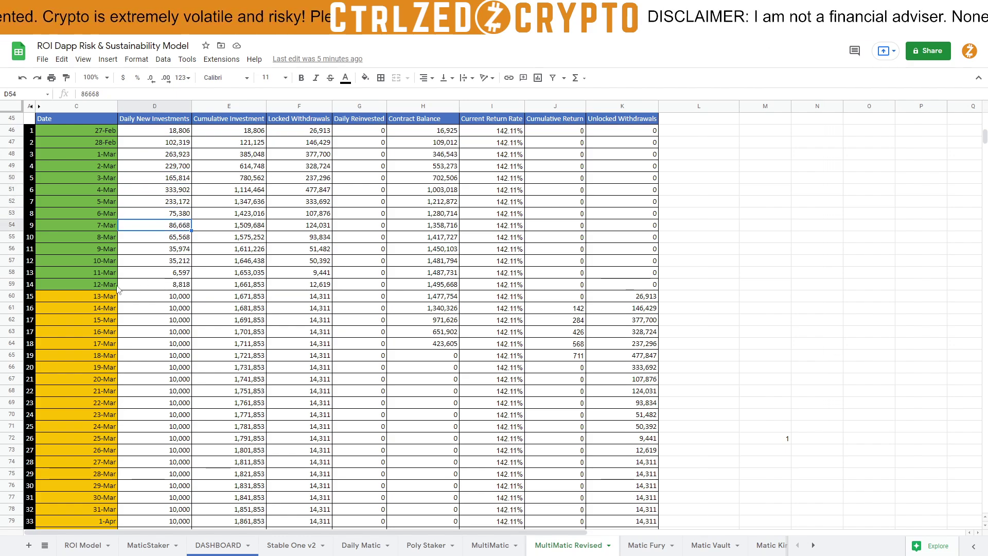
# - Inspect the projected Daily New Investments formulas from 13-Mar to 18-Mar in the daily table
pyautogui.click(165, 301)
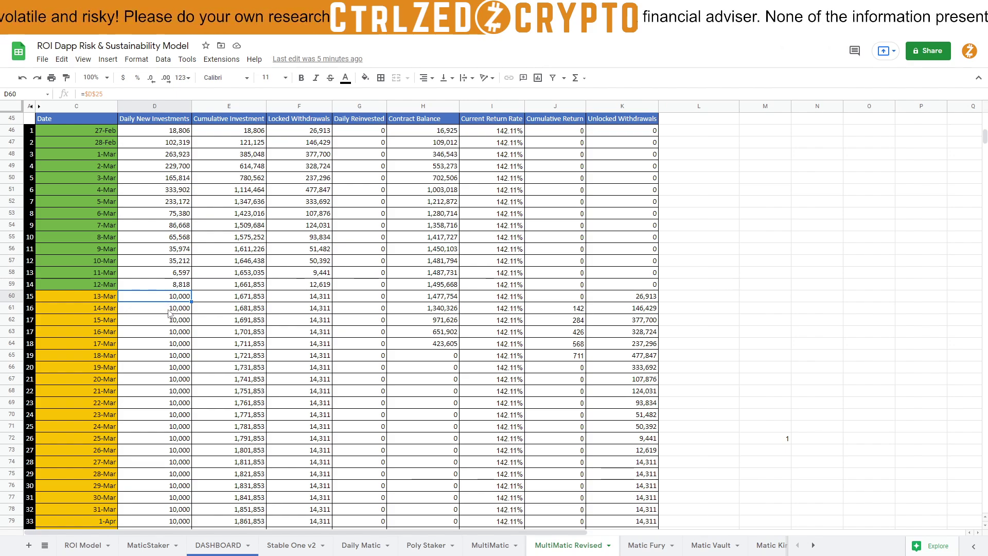
pyautogui.press('Down')
pyautogui.press('Down')
pyautogui.press('Down')
pyautogui.press('Down')
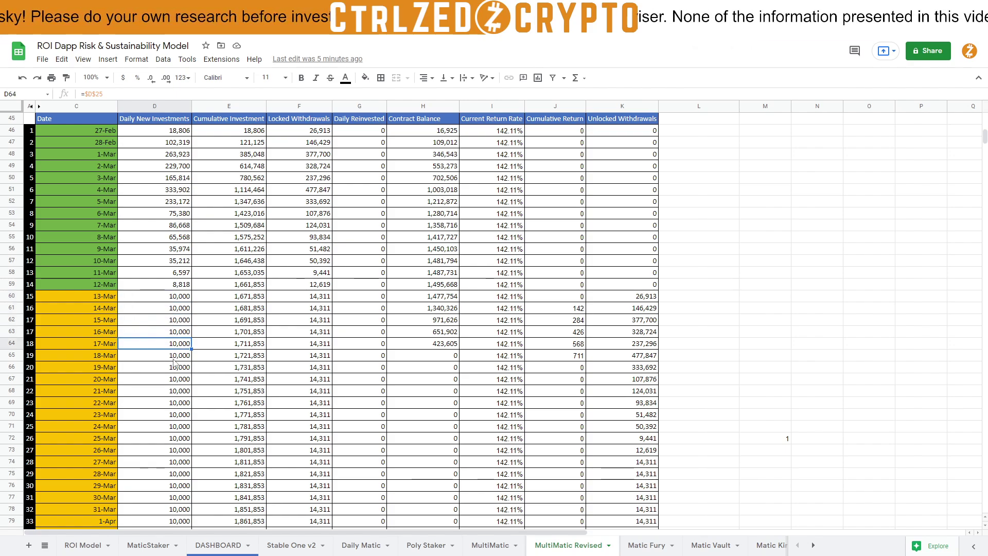
pyautogui.press('Down')
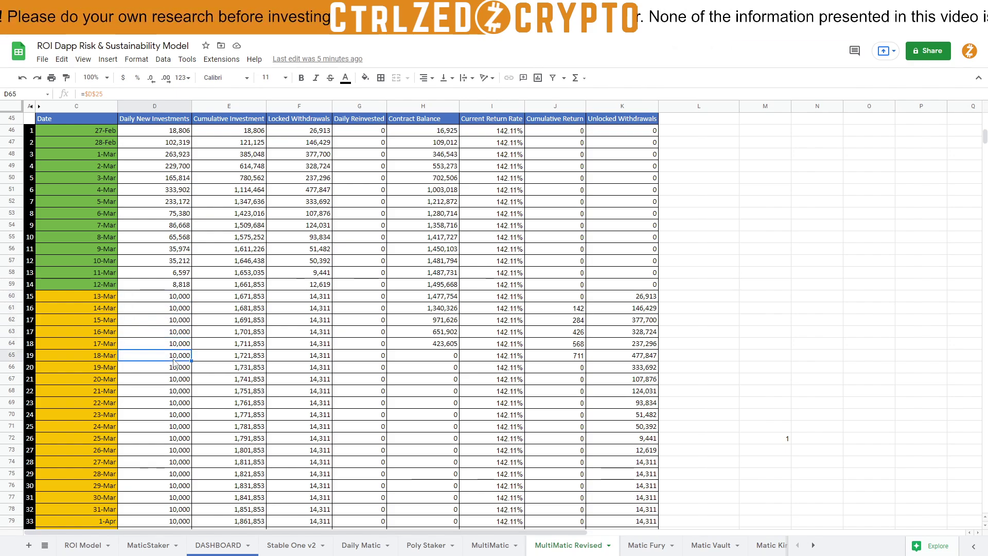
# - Inspect the Cumulative Investment formula for 28-Feb and the cells it references, leaving the formula as it is
pyautogui.click(251, 144)
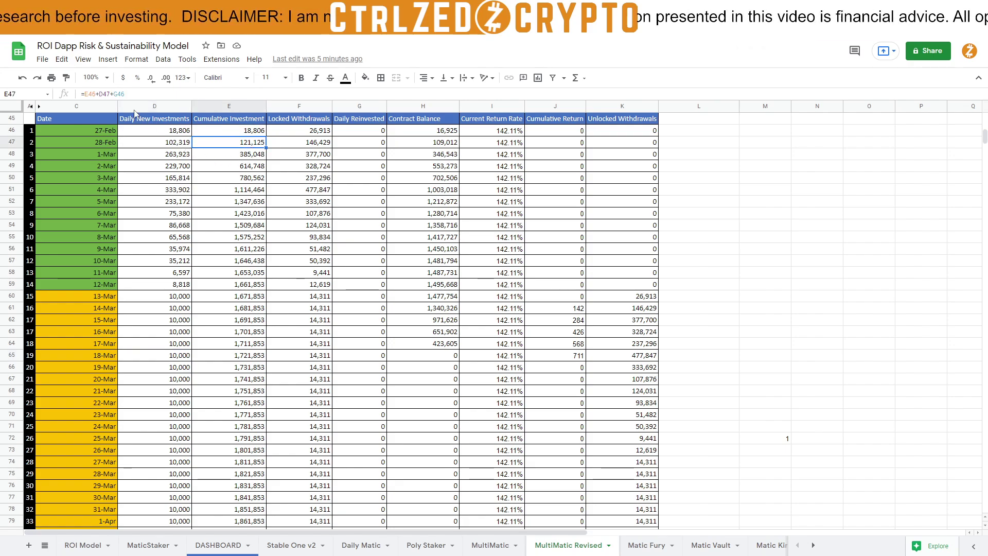
pyautogui.click(93, 93)
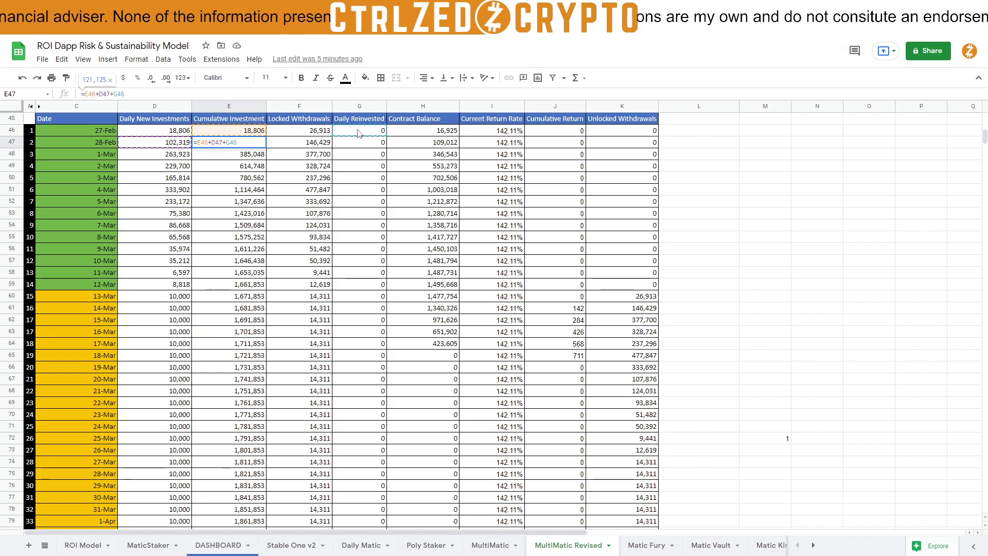
pyautogui.press('Return')
pyautogui.press('Up')
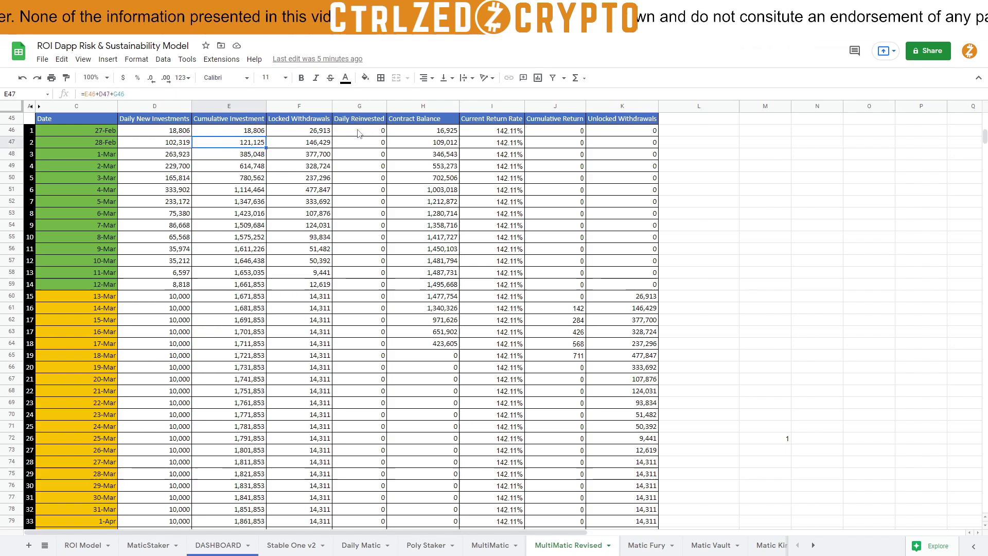
# - Step down the Cumulative Investment column to check the formulas for the following dates
pyautogui.press('Up')
pyautogui.press('Down')
pyautogui.press('Down')
pyautogui.press('Down')
pyautogui.press('Down')
pyautogui.press('Down')
pyautogui.press('Down')
pyautogui.press('Down')
pyautogui.press('Down')
pyautogui.press('Down')
pyautogui.press('Down')
pyautogui.press('Down')
pyautogui.press('Down')
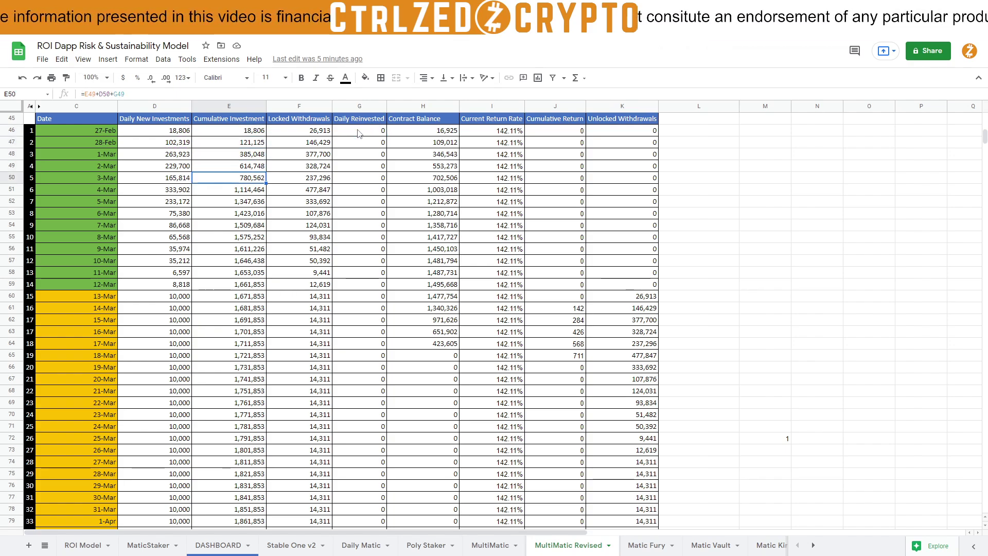
# - Examine the Locked Withdrawals formula for 27-Feb, comparing it with that day's Cumulative Investment cell
pyautogui.click(291, 131)
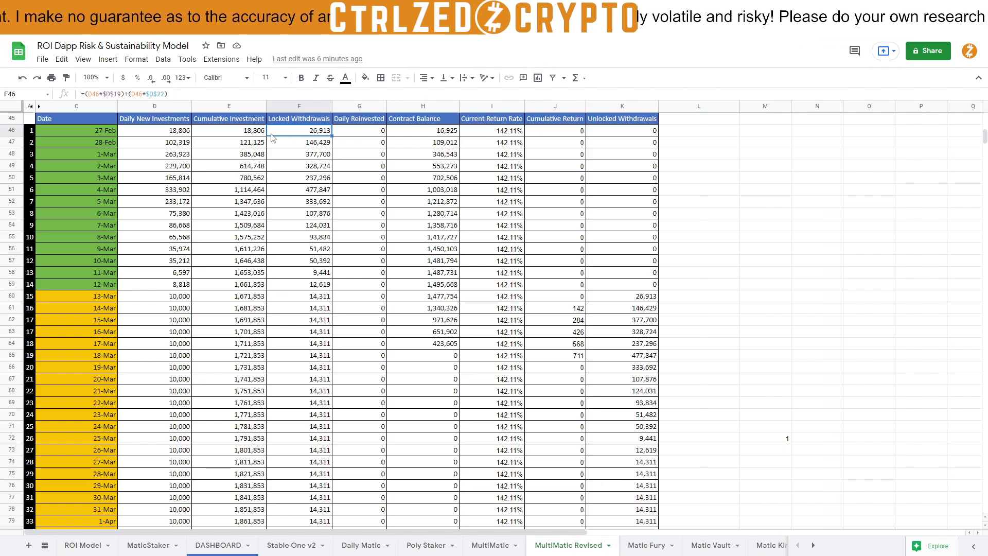
pyautogui.click(240, 135)
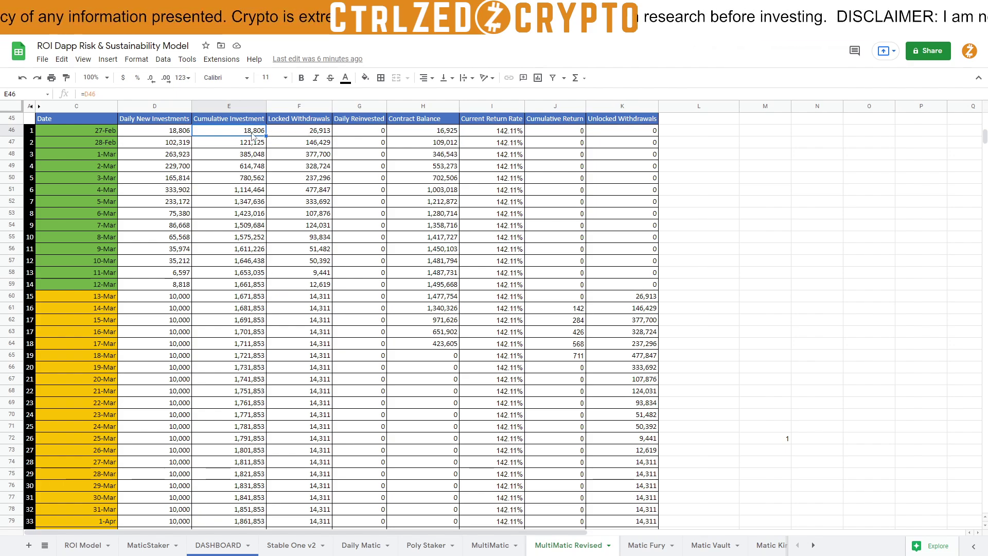
pyautogui.click(301, 137)
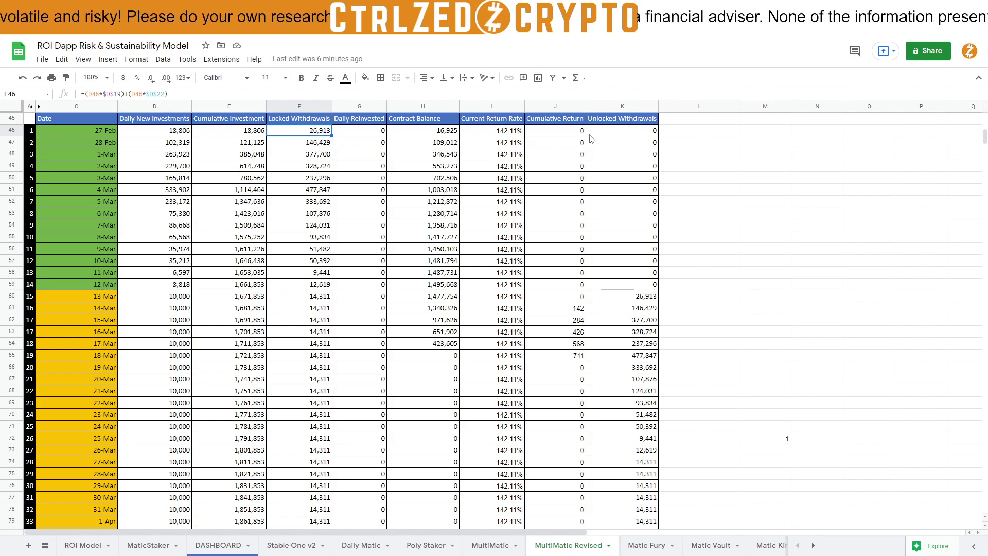
# - Inspect the Unlocked Withdrawals formulas for 27-Feb and 13-Mar, checking the Minimum Lock parameter in between
pyautogui.click(630, 135)
pyautogui.scroll(10, 208, 168)
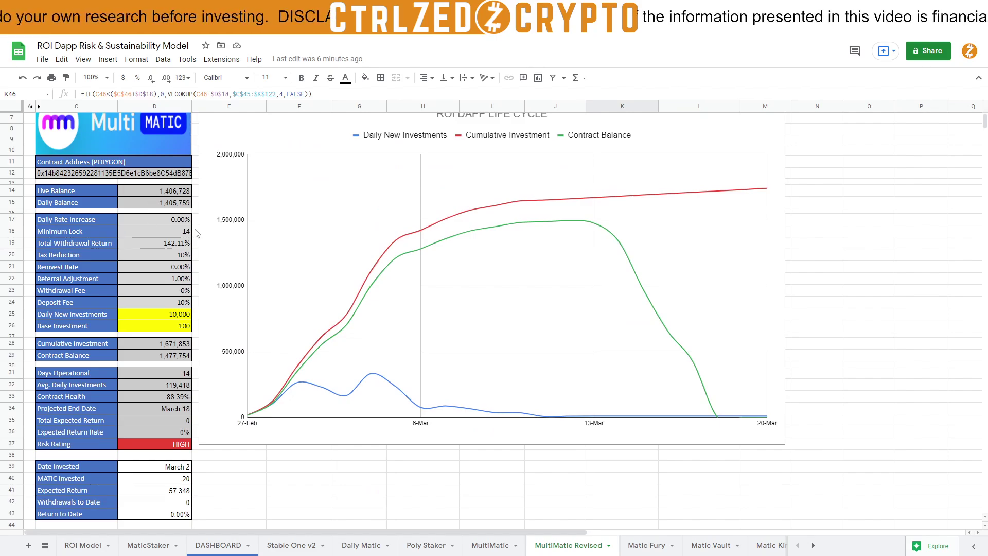
pyautogui.scroll(-10, 265, 227)
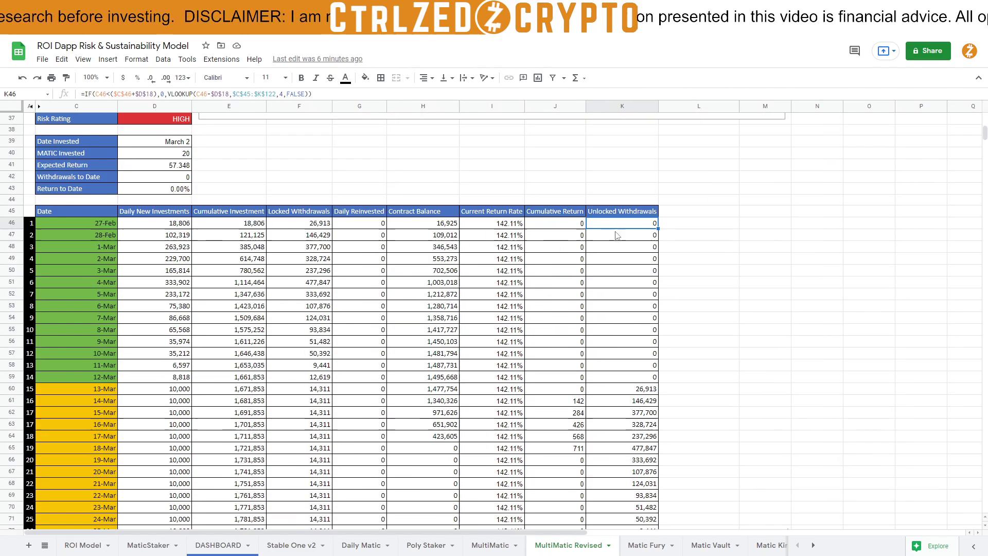
pyautogui.click(646, 391)
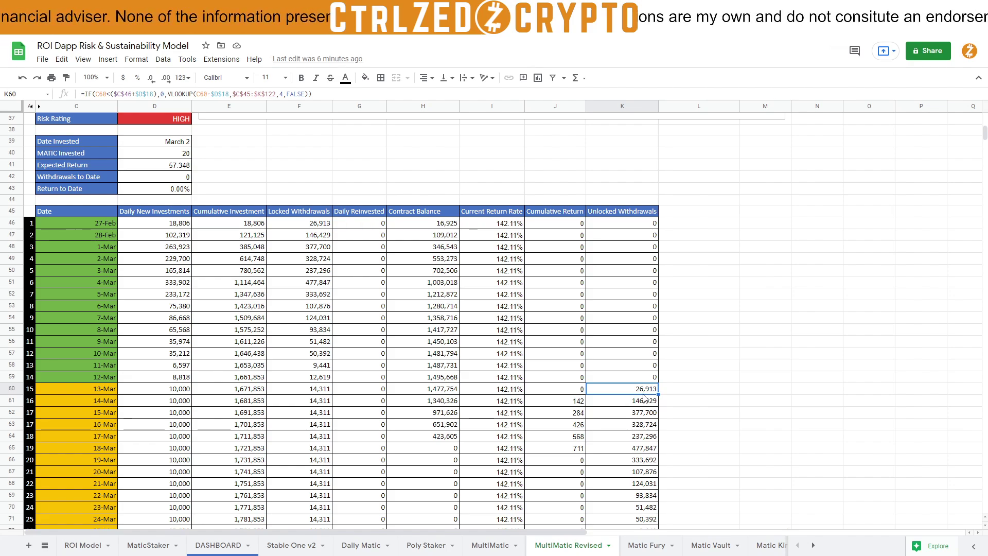
# - Inspect the Contract Balance formula for 27-Feb and the Daily New Investments cell it references
pyautogui.scroll(1, 427, 281)
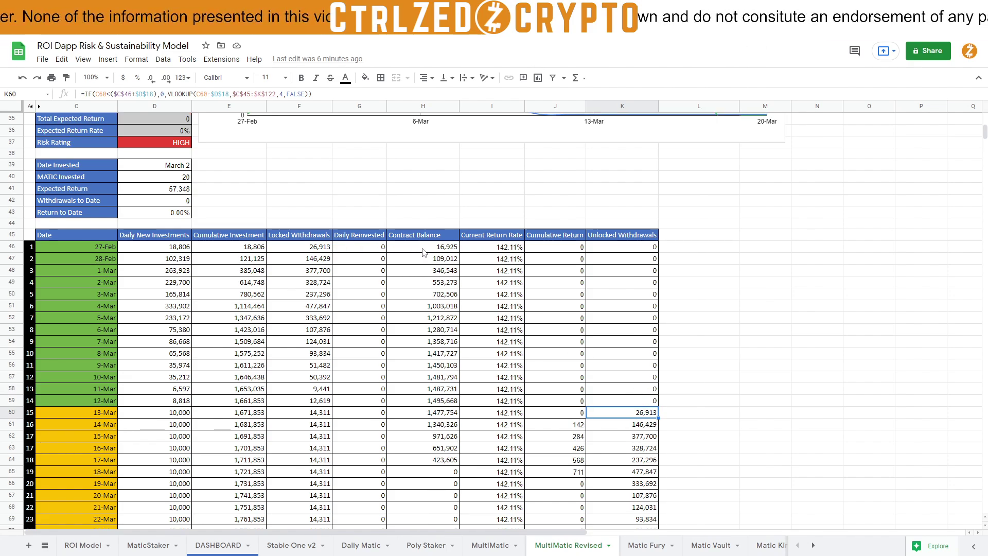
pyautogui.click(424, 252)
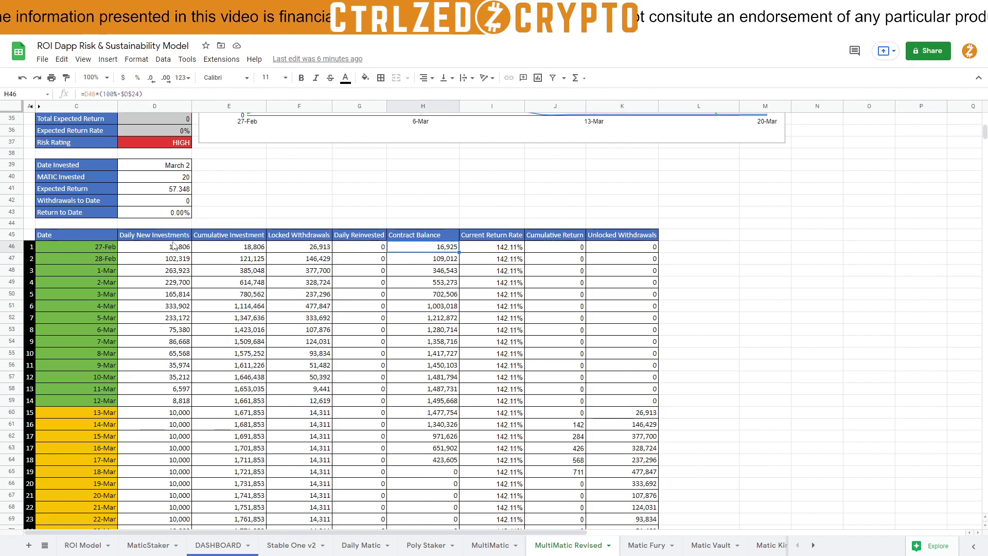
pyautogui.click(175, 248)
pyautogui.click(436, 248)
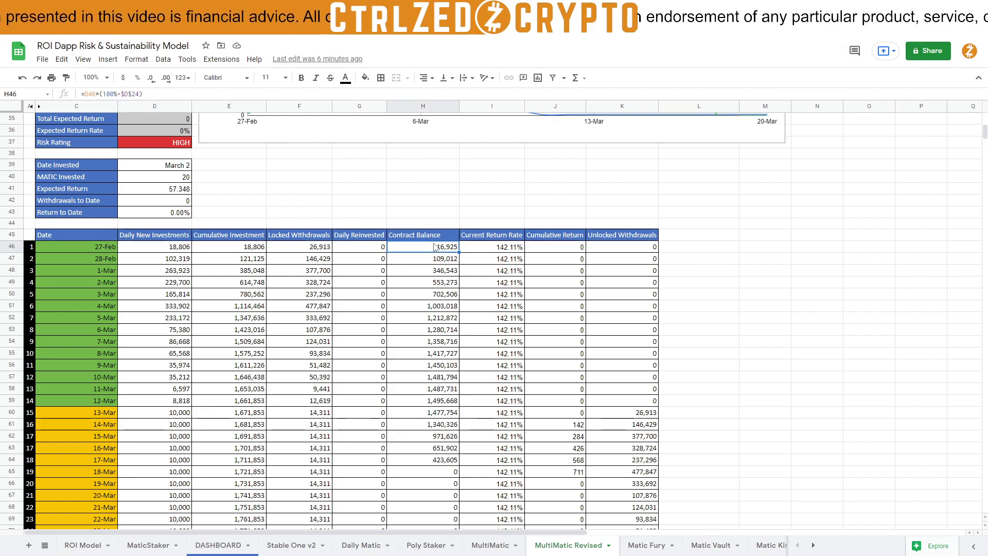
# - Check the Deposit Fee parameter, view the 27-Feb Current Return Rate formula, and return to that day's Contract Balance formula
pyautogui.scroll(5, 371, 287)
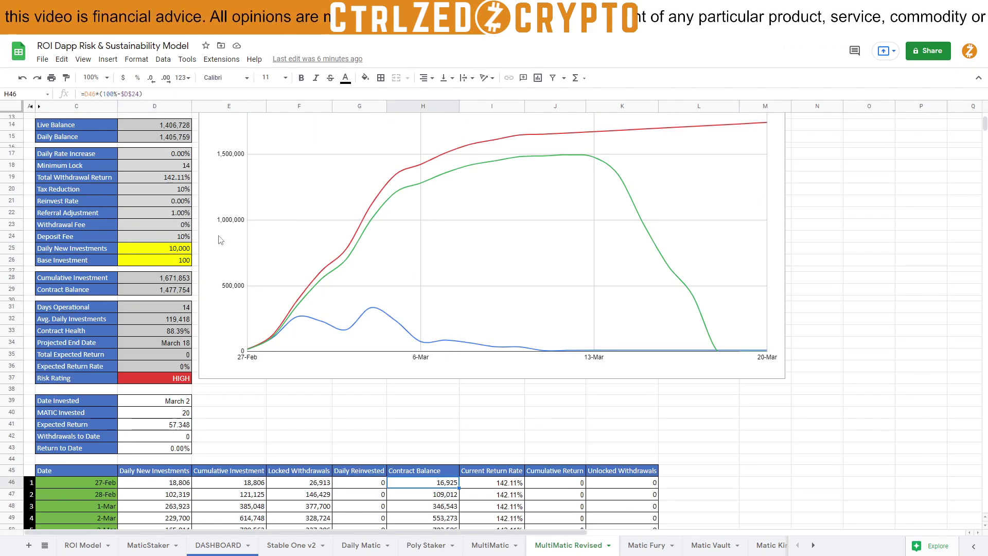
pyautogui.scroll(-3, 221, 240)
pyautogui.scroll(5, 186, 264)
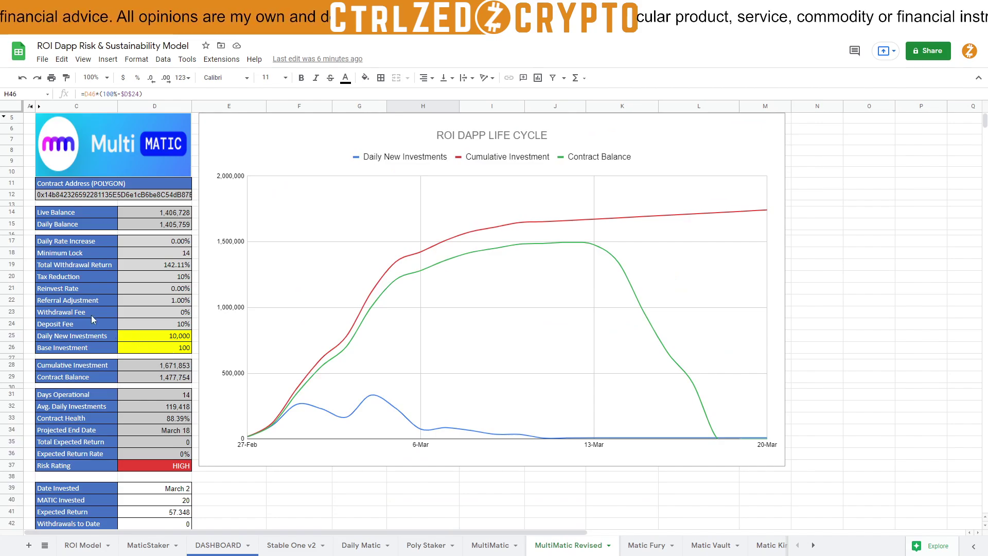
pyautogui.click(178, 324)
pyautogui.scroll(-5, 334, 348)
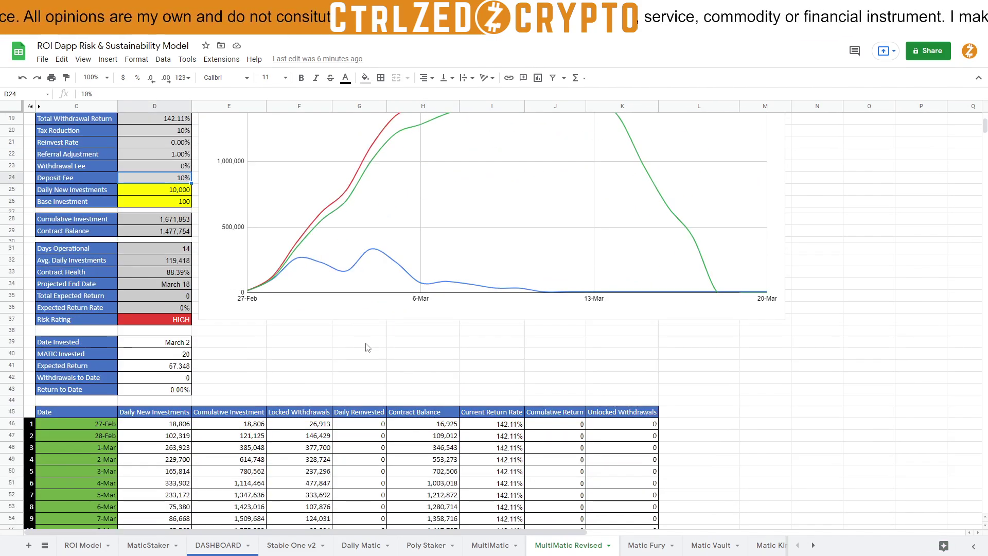
pyautogui.click(476, 402)
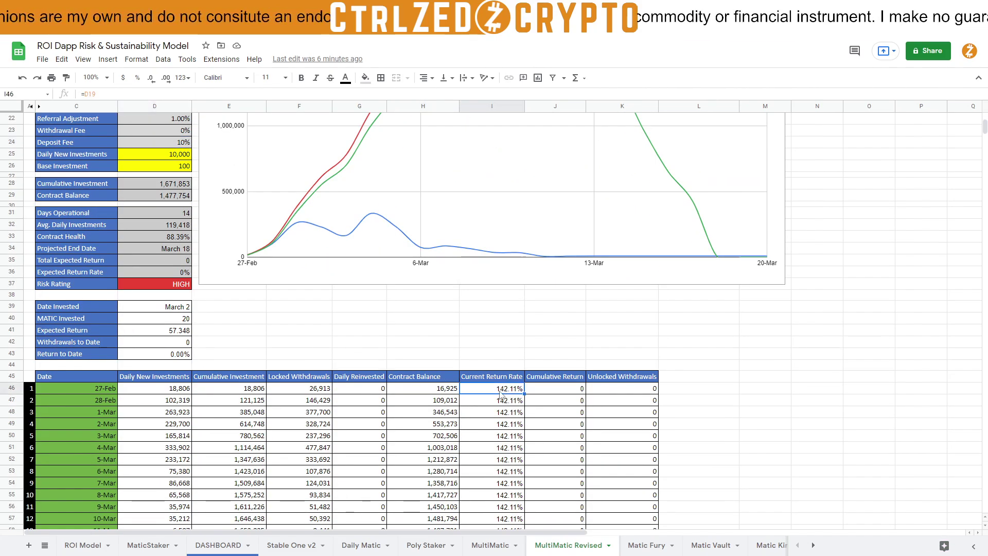
pyautogui.click(422, 392)
pyautogui.scroll(-1, 422, 394)
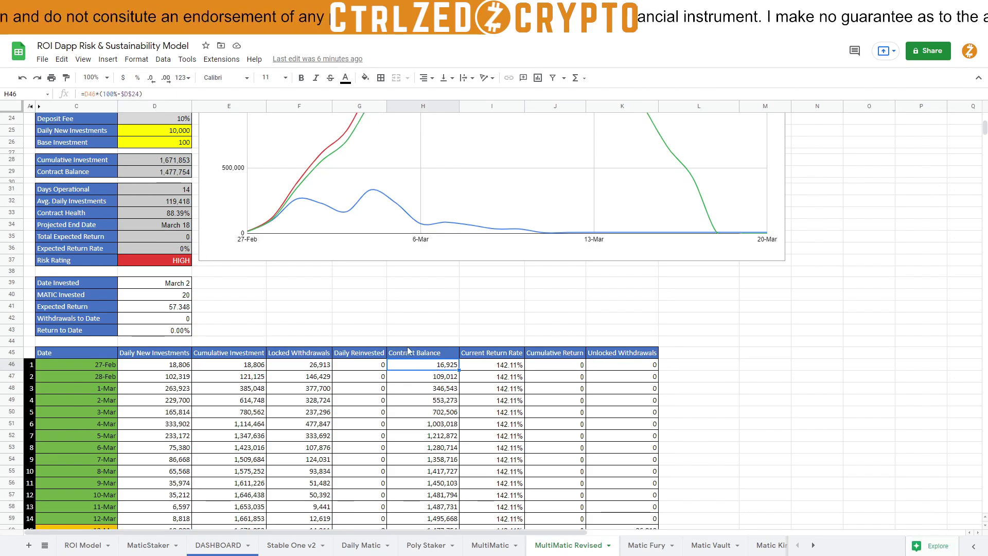
pyautogui.scroll(-1, 435, 363)
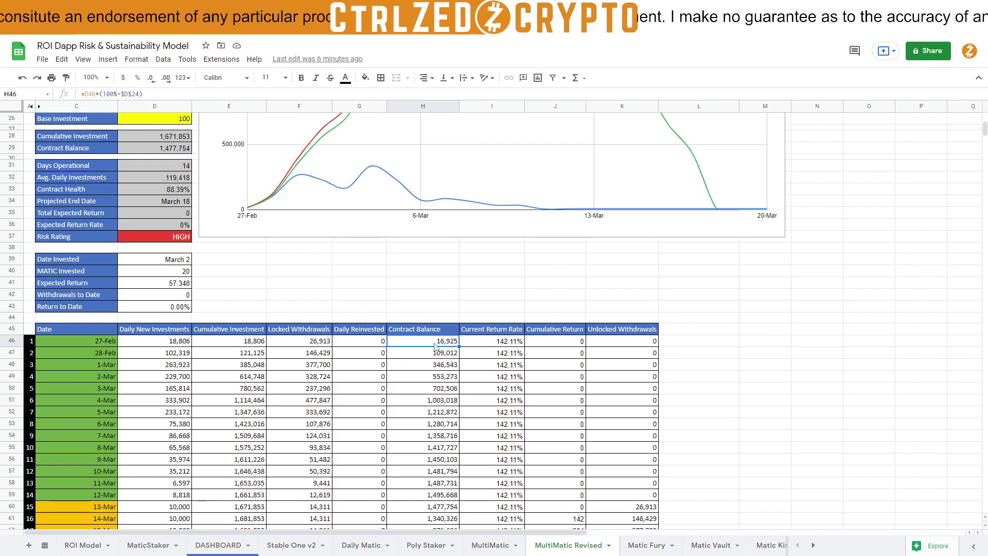
# - Inspect the Contract Balance and Unlocked Withdrawals formulas for 28-Feb in the daily table
pyautogui.click(437, 355)
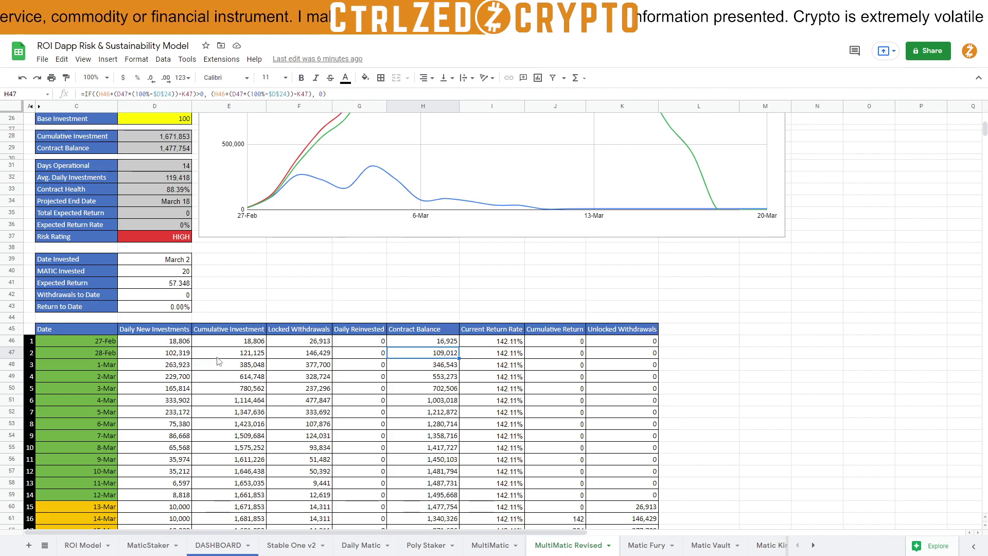
pyautogui.click(623, 356)
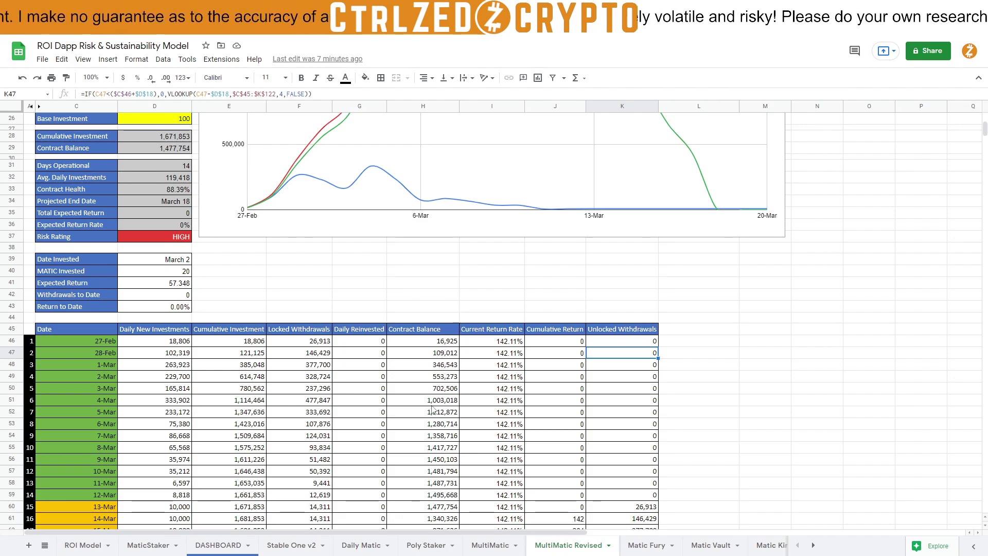
pyautogui.scroll(-3, 443, 462)
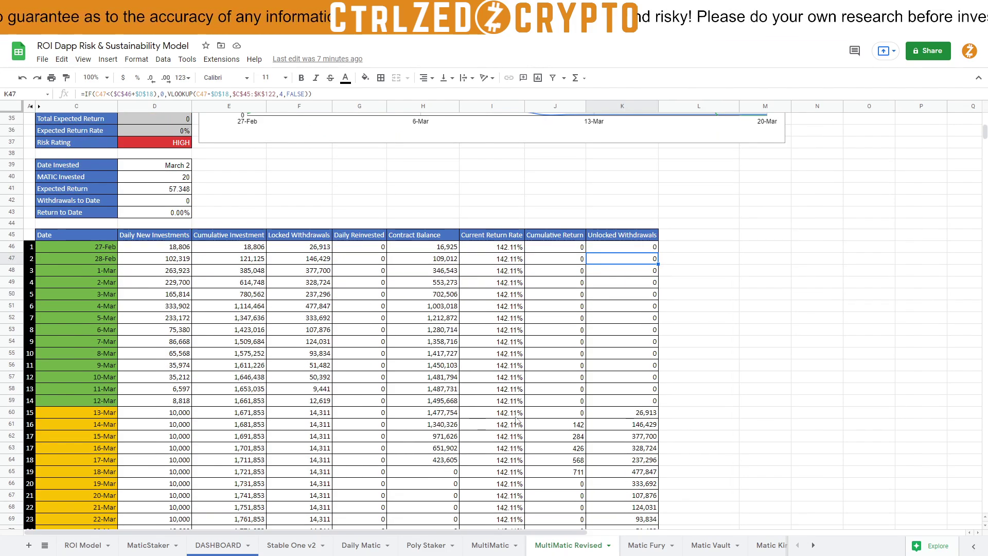
# - Inspect the Unlocked Withdrawals and Contract Balance formulas for each day from 13-Mar to 15-Mar in the daily table
pyautogui.click(626, 416)
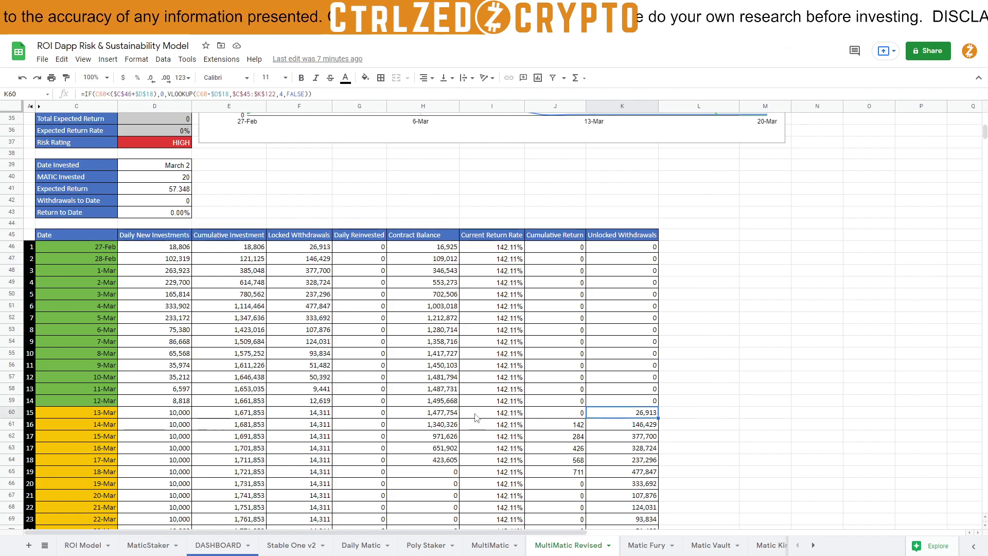
pyautogui.click(452, 418)
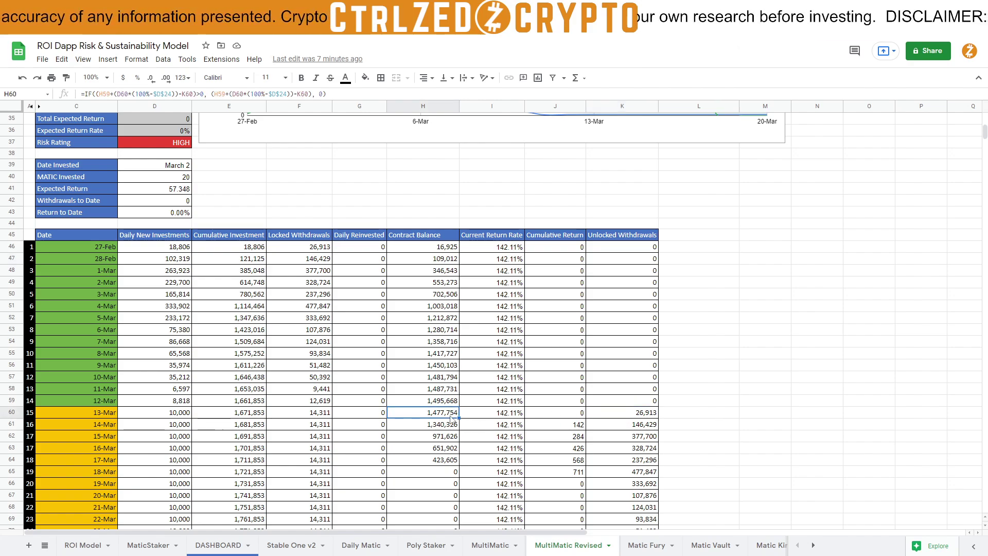
pyautogui.click(640, 427)
pyautogui.click(436, 427)
pyautogui.click(634, 438)
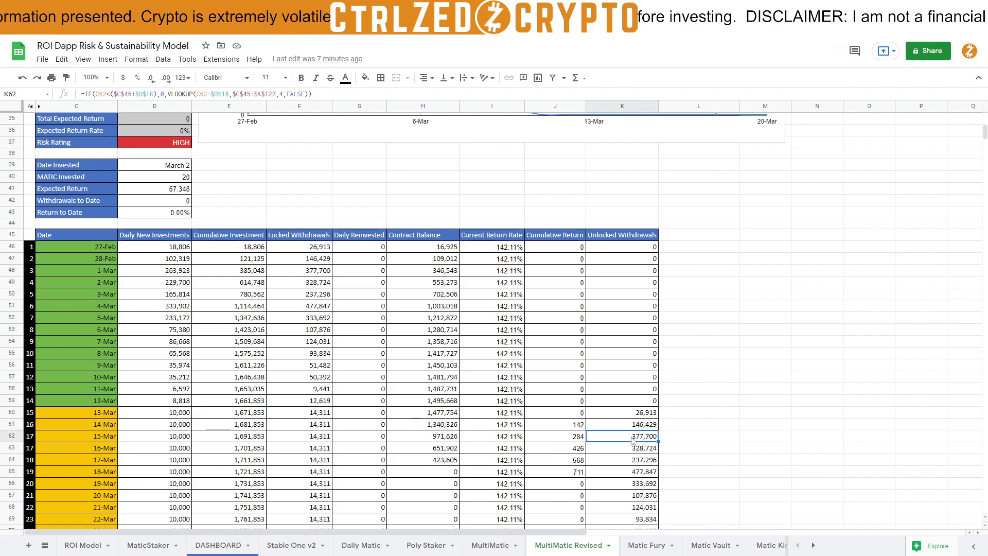
pyautogui.click(445, 437)
# - Review the Unlocked Withdrawals cells for 13-Mar and 18-Mar, followed by each day from 13-Mar to 17-Mar
pyautogui.scroll(3, 445, 438)
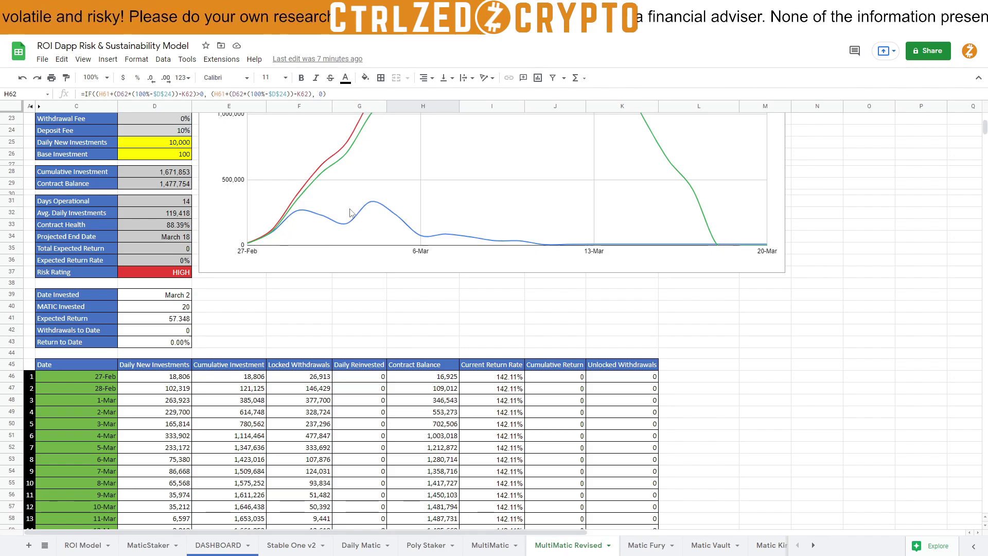
pyautogui.scroll(-2, 153, 455)
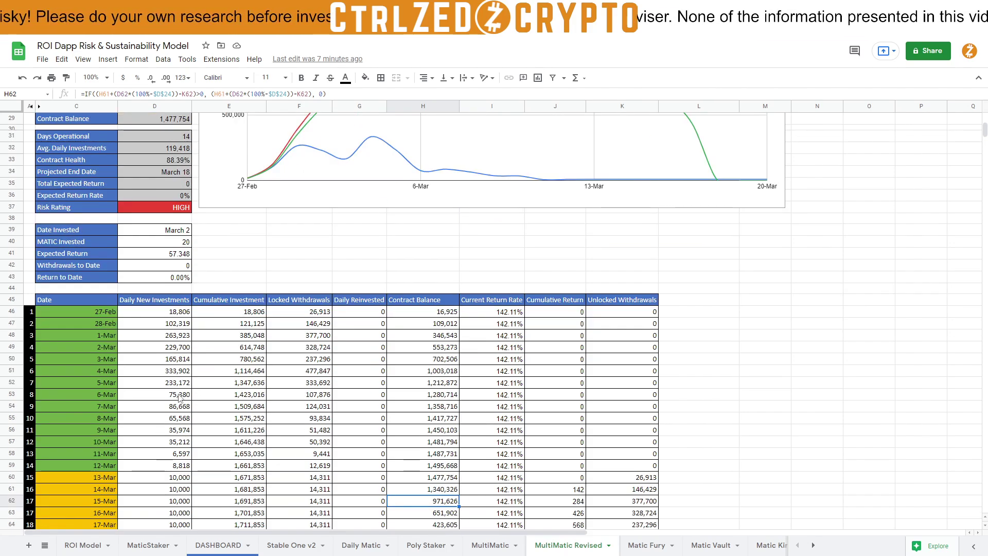
pyautogui.scroll(-3, 402, 489)
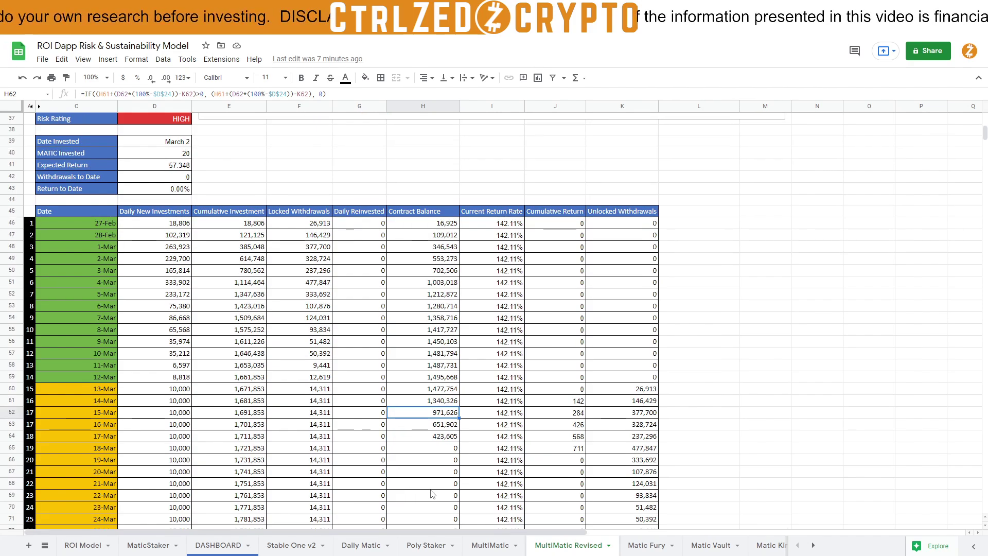
pyautogui.click(642, 384)
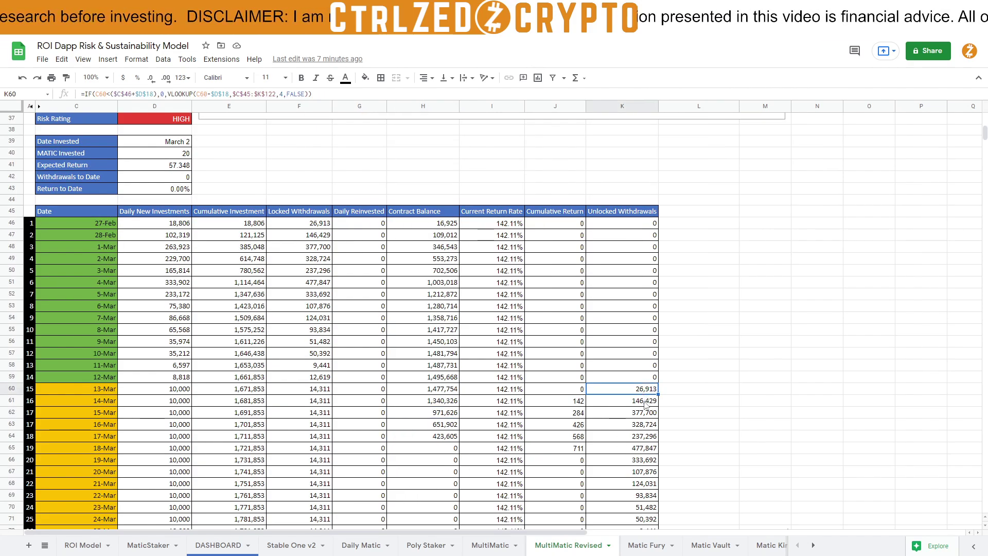
pyautogui.scroll(-2, 642, 494)
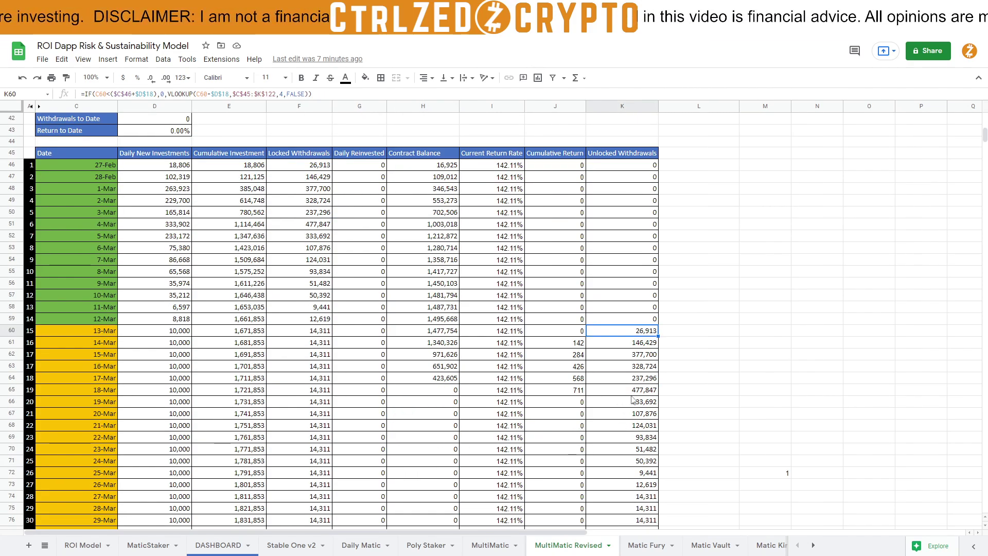
pyautogui.click(633, 393)
pyautogui.click(636, 335)
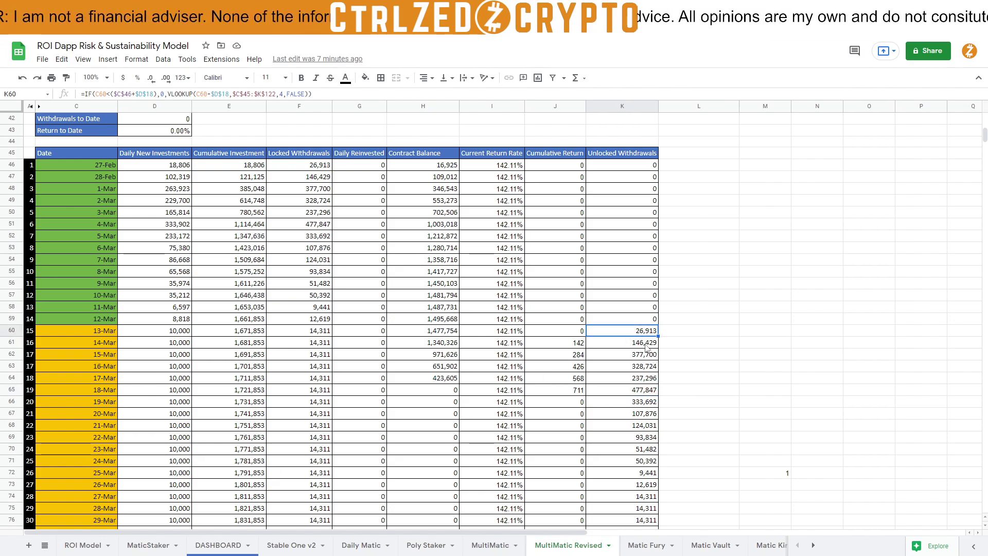
pyautogui.click(645, 343)
pyautogui.click(644, 354)
pyautogui.click(644, 367)
pyautogui.click(645, 381)
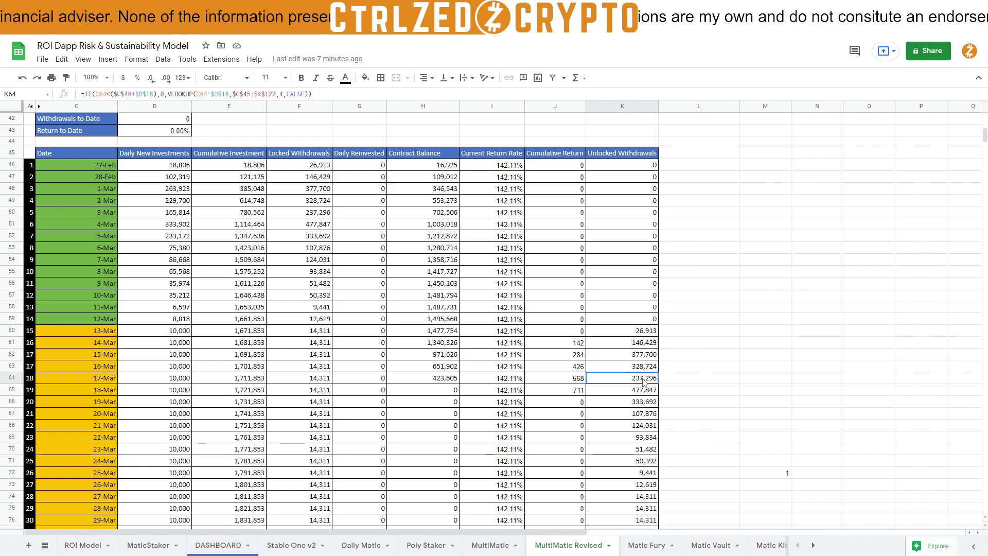
# - Compare the Contract Balance curve in the ROI Dapp Life Cycle chart with the daily table and the MultiMatic parameters
pyautogui.scroll(9, 471, 381)
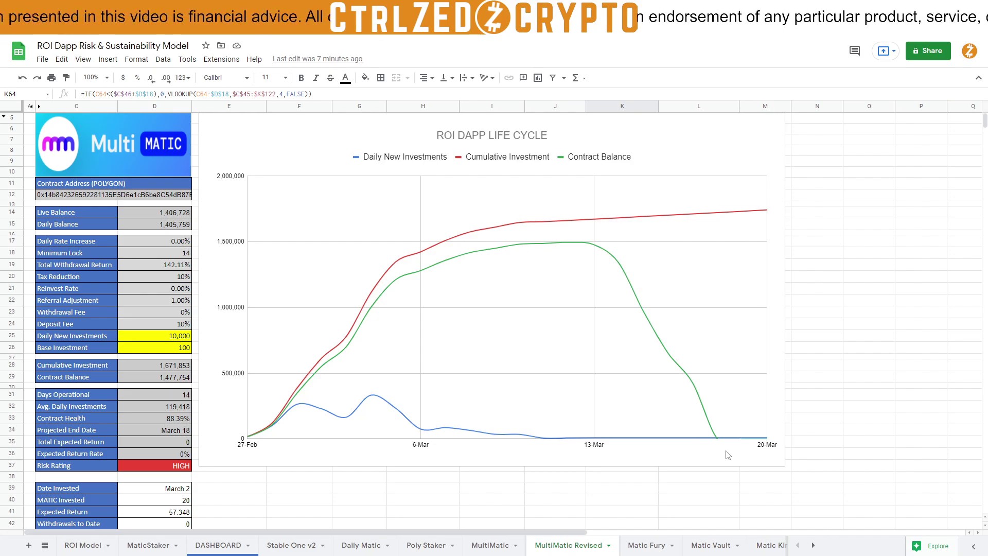
pyautogui.scroll(-7, 728, 455)
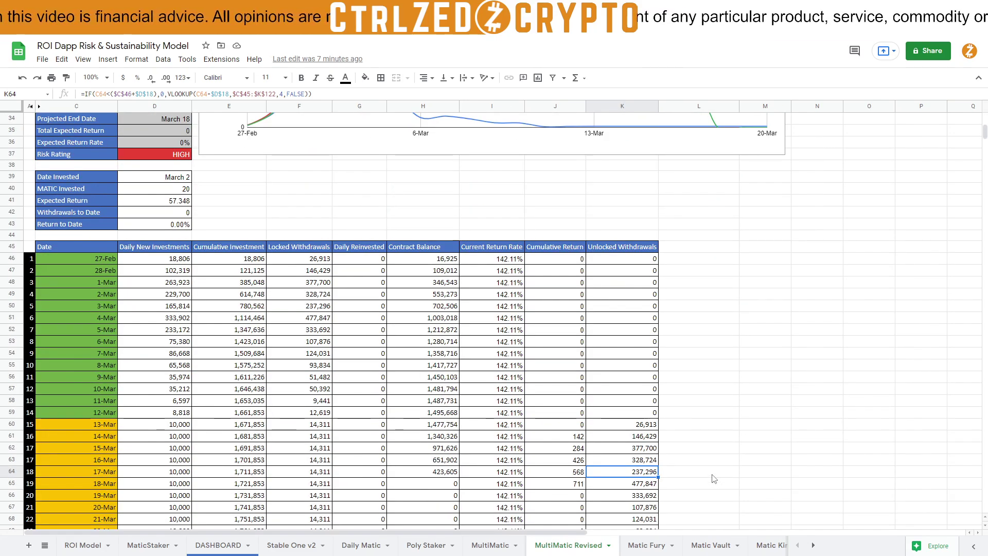
pyautogui.scroll(7, 714, 479)
pyautogui.scroll(-9, 714, 479)
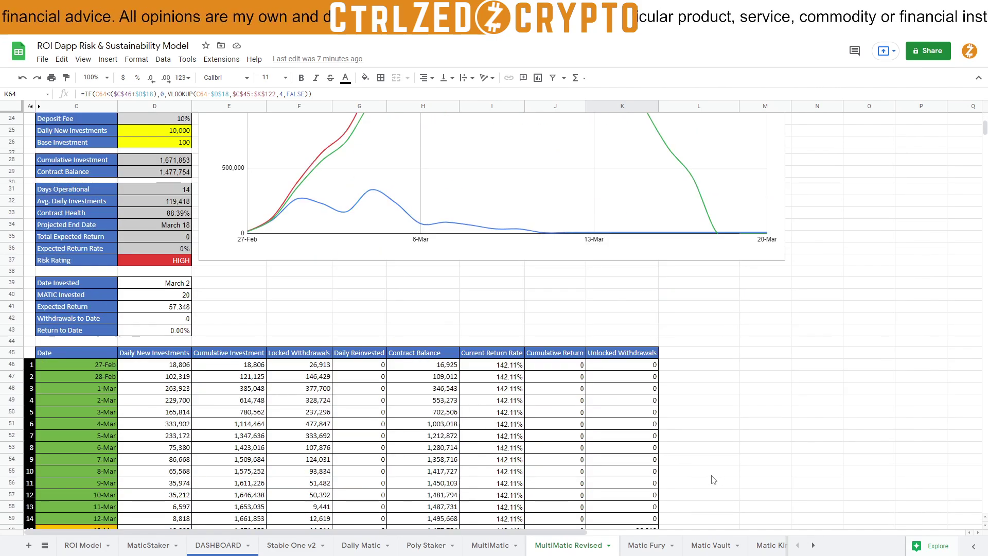
pyautogui.scroll(1, 714, 479)
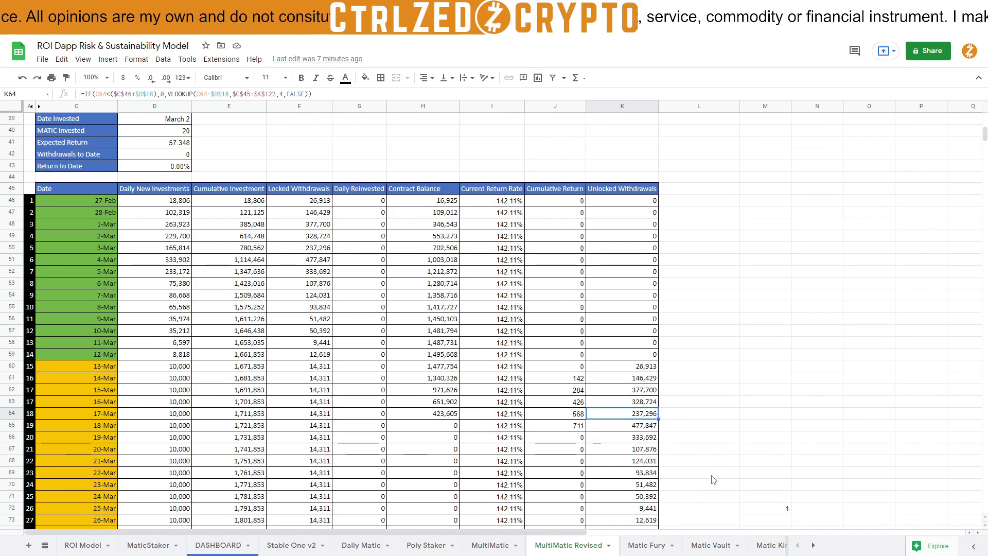
pyautogui.scroll(7, 714, 479)
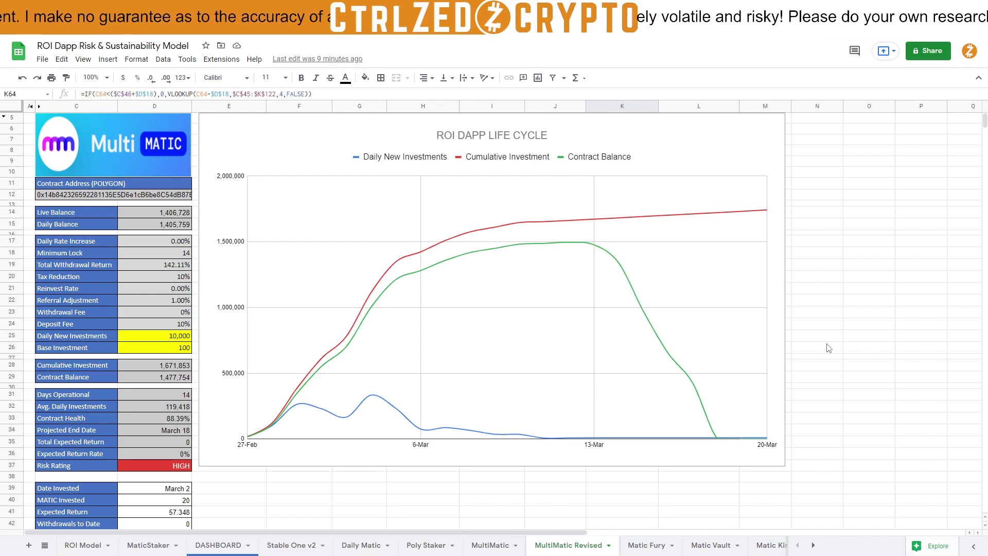
pyautogui.scroll(-1, 785, 391)
pyautogui.scroll(-5, 759, 409)
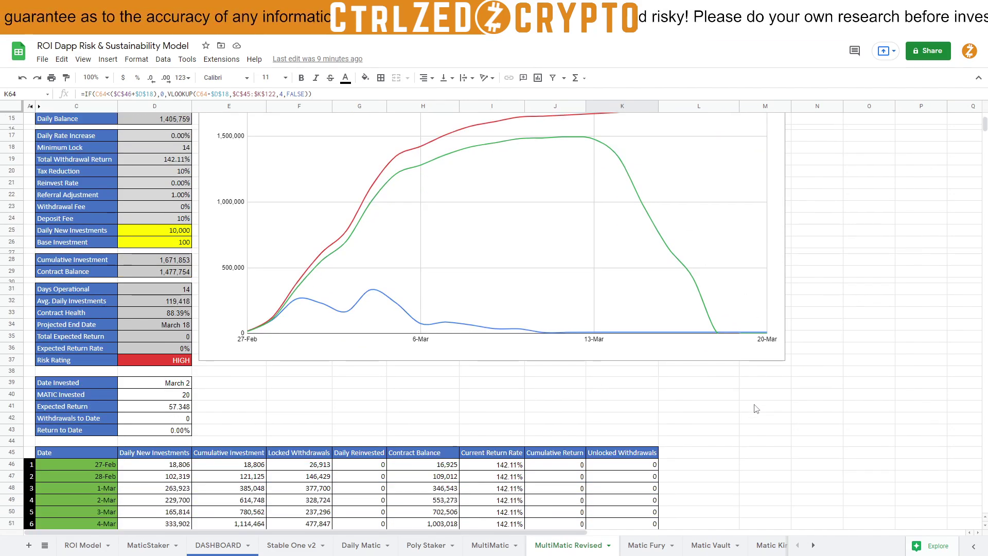
pyautogui.scroll(6, 793, 407)
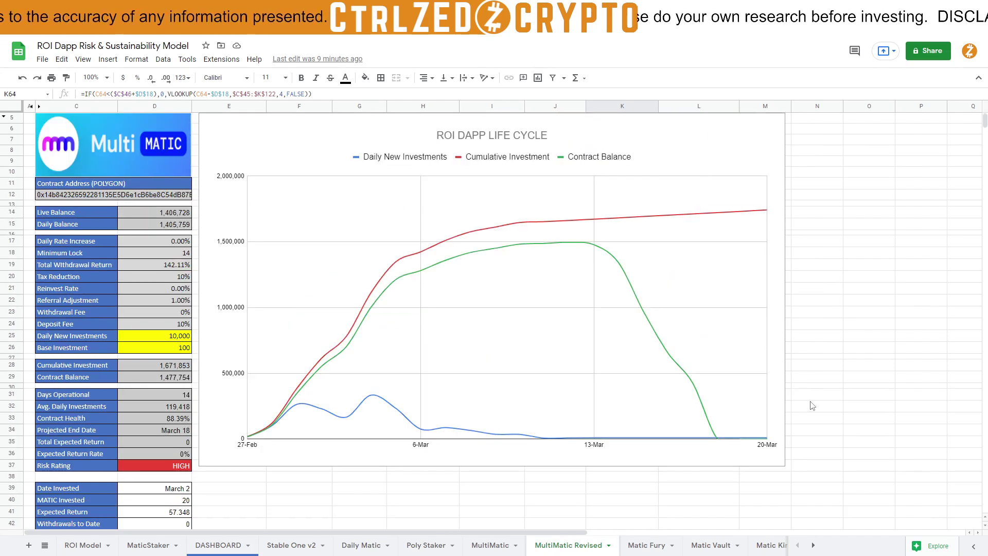